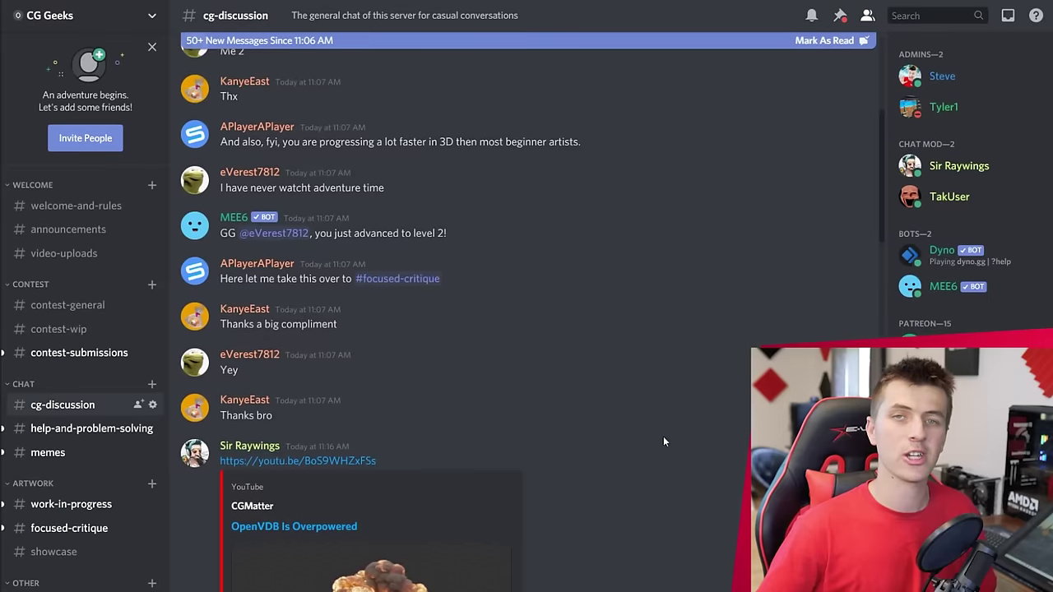
Browse the CG Geeks Discord server's cg-discussion, help-and-problem-solving, work-in-progress and showcase channels.
{"action": "scroll", "coordinate": [668, 440], "scroll_direction": "down", "scroll_amount": 10}
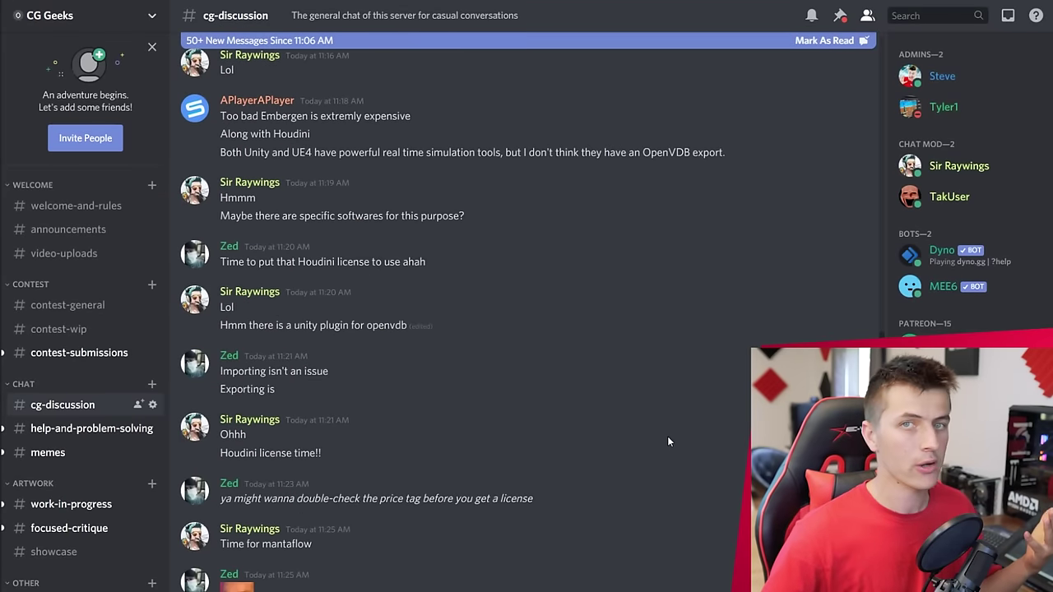
{"action": "scroll", "coordinate": [667, 442], "scroll_direction": "down", "scroll_amount": 5}
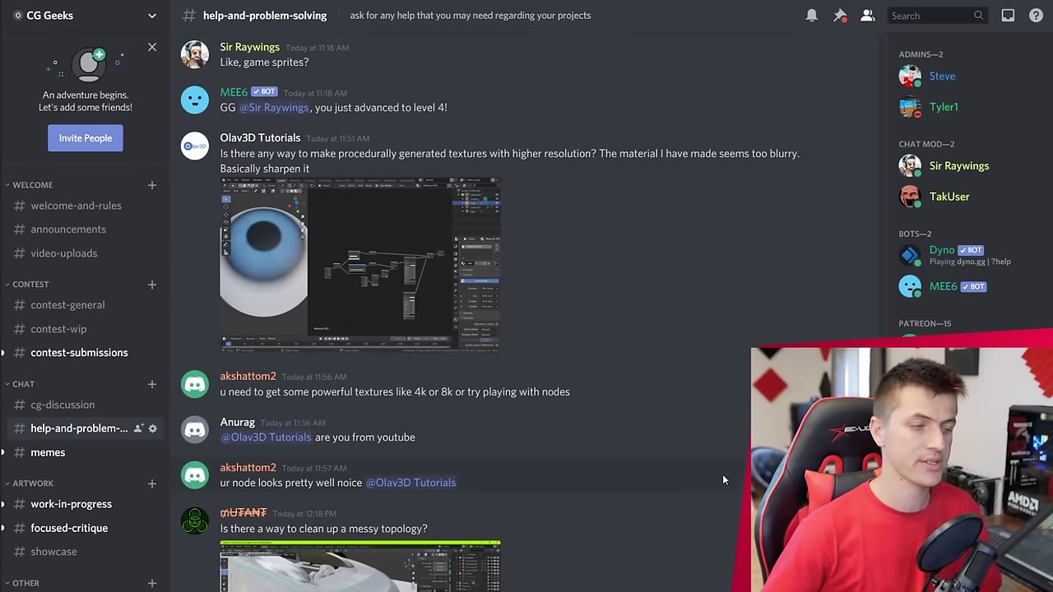
{"action": "scroll", "coordinate": [722, 474], "scroll_direction": "down", "scroll_amount": 5}
{"action": "left_click", "coordinate": [71, 503]}
{"action": "left_click", "coordinate": [53, 551]}
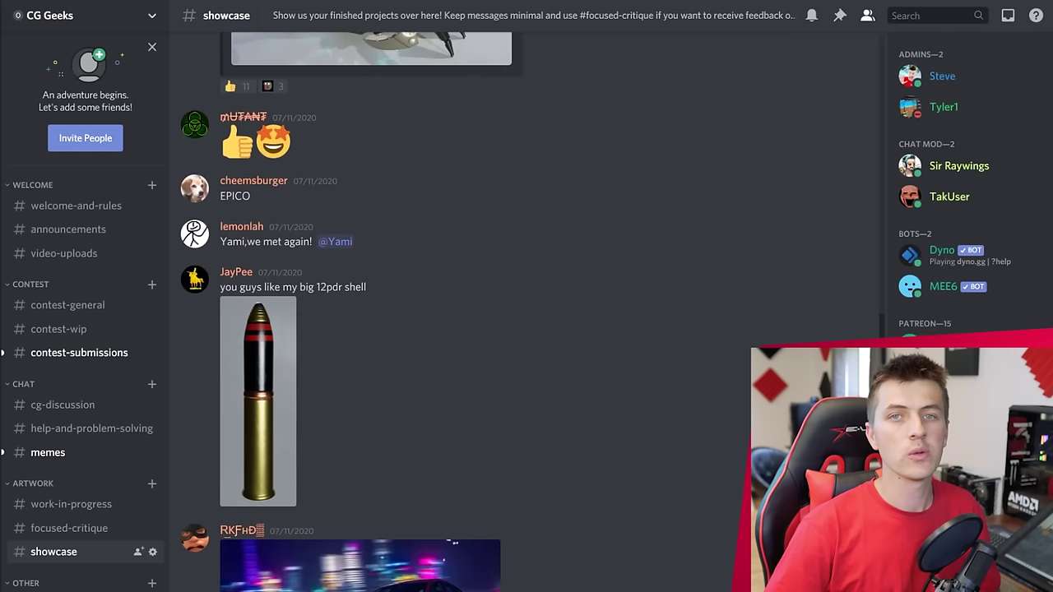
{"action": "scroll", "coordinate": [745, 470], "scroll_direction": "down", "scroll_amount": 8}
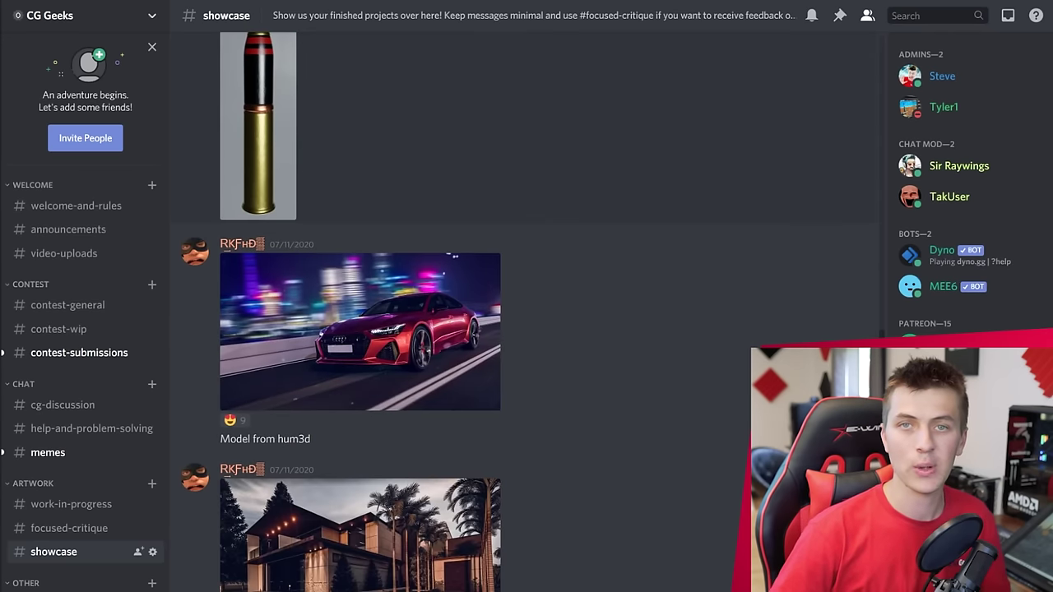
{"action": "scroll", "coordinate": [742, 487], "scroll_direction": "down", "scroll_amount": 15}
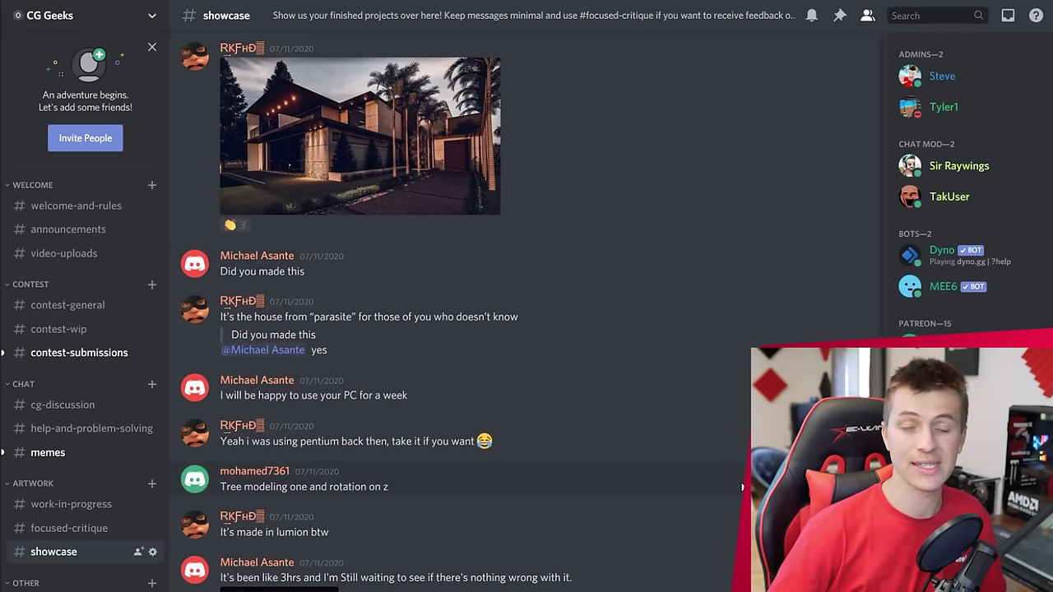
{"action": "scroll", "coordinate": [741, 487], "scroll_direction": "down", "scroll_amount": 5}
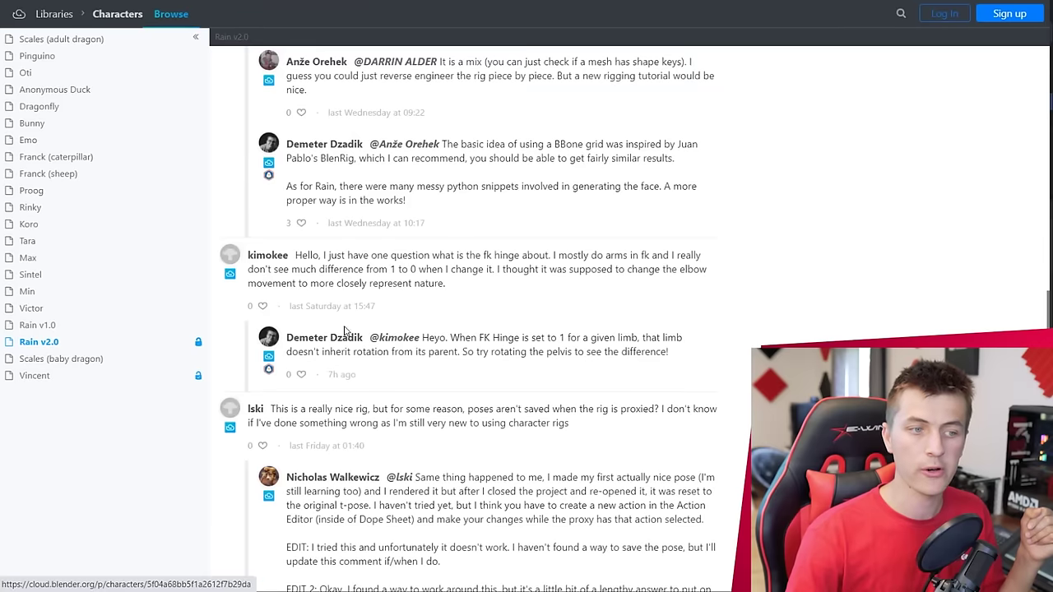
Switch to the Blender Cloud Characters library and view the Rain v2.0 and Vincent rig pages.
{"action": "scroll", "coordinate": [594, 336], "scroll_direction": "up", "scroll_amount": 15}
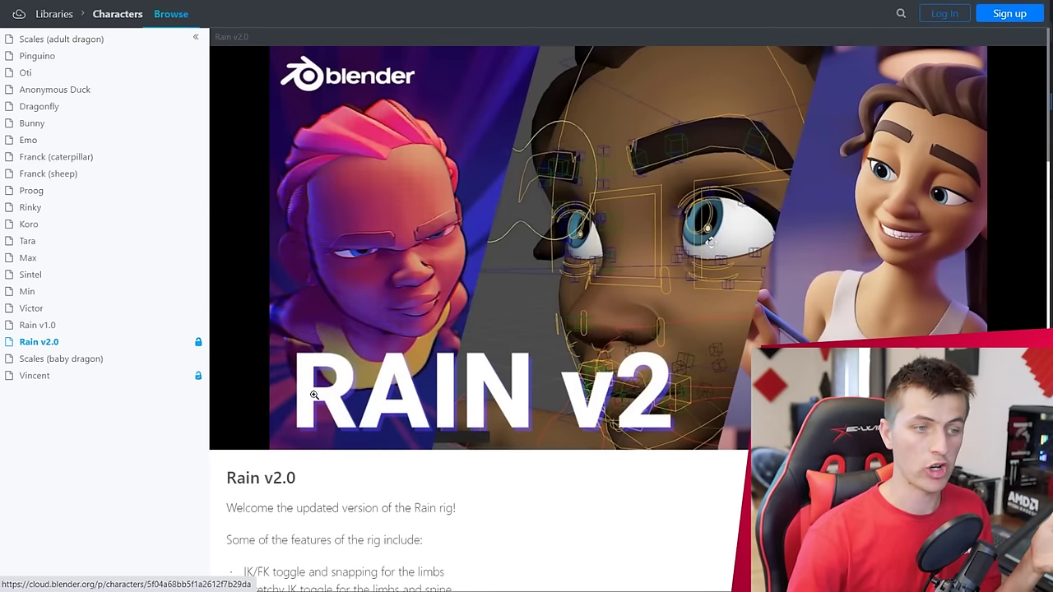
{"action": "left_click", "coordinate": [99, 381]}
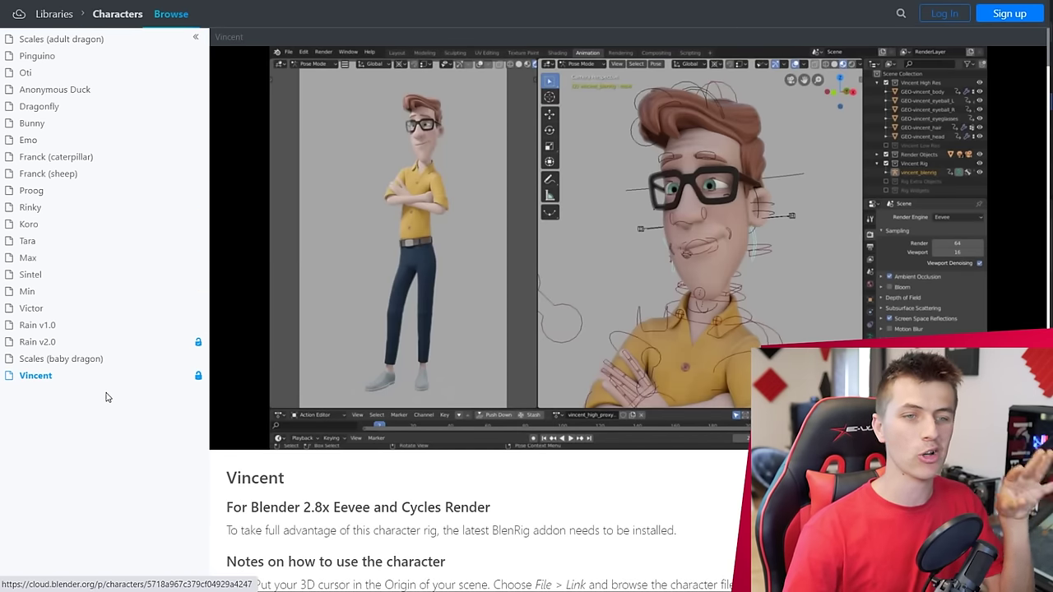
{"action": "left_click", "coordinate": [73, 346]}
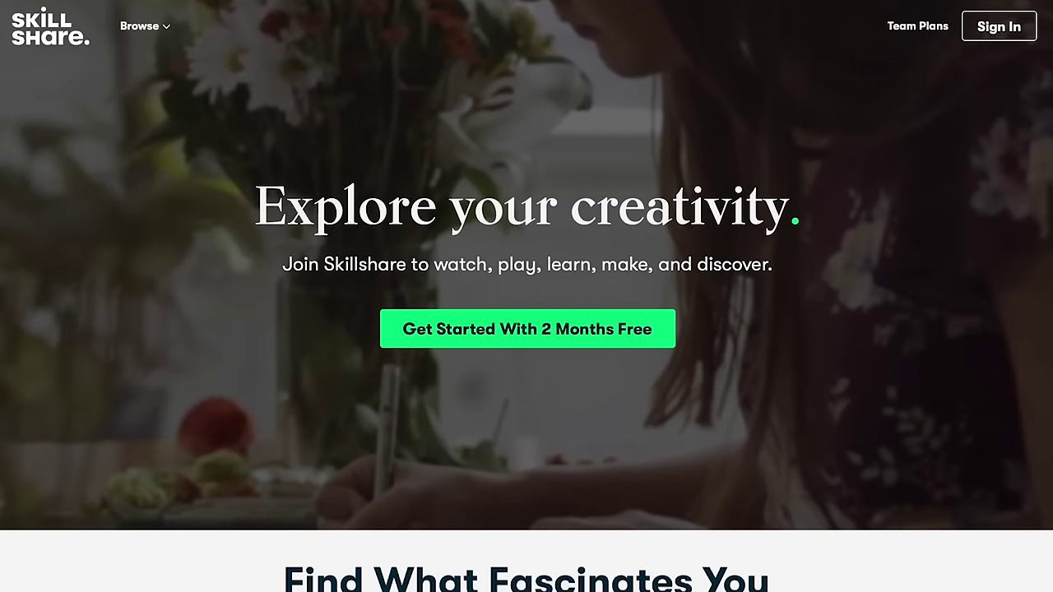
{"action": "scroll", "coordinate": [501, 498], "scroll_direction": "down", "scroll_amount": 5}
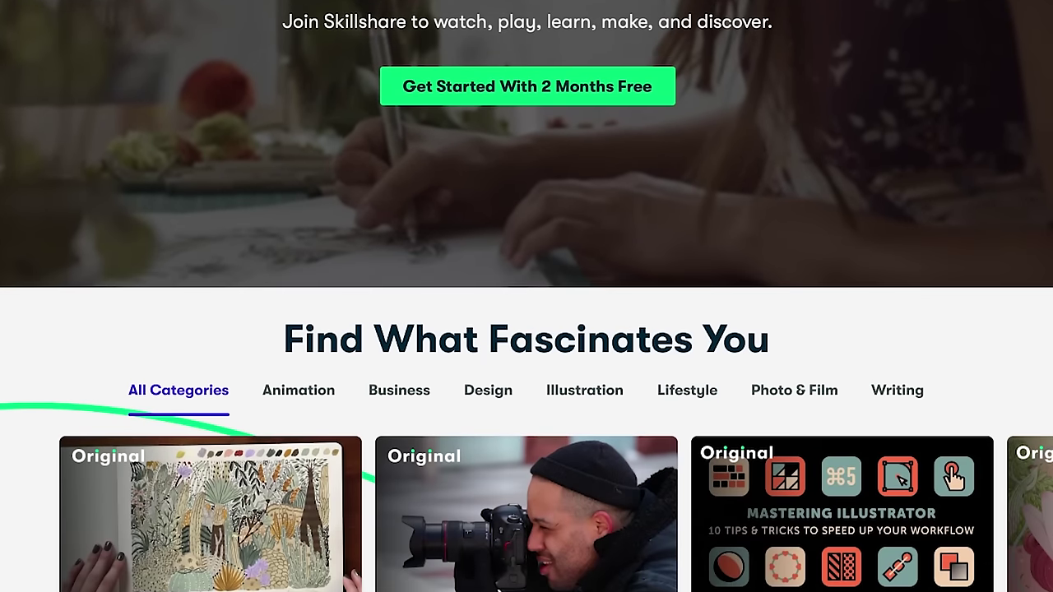
{"action": "scroll", "coordinate": [349, 419], "scroll_direction": "down", "scroll_amount": 2}
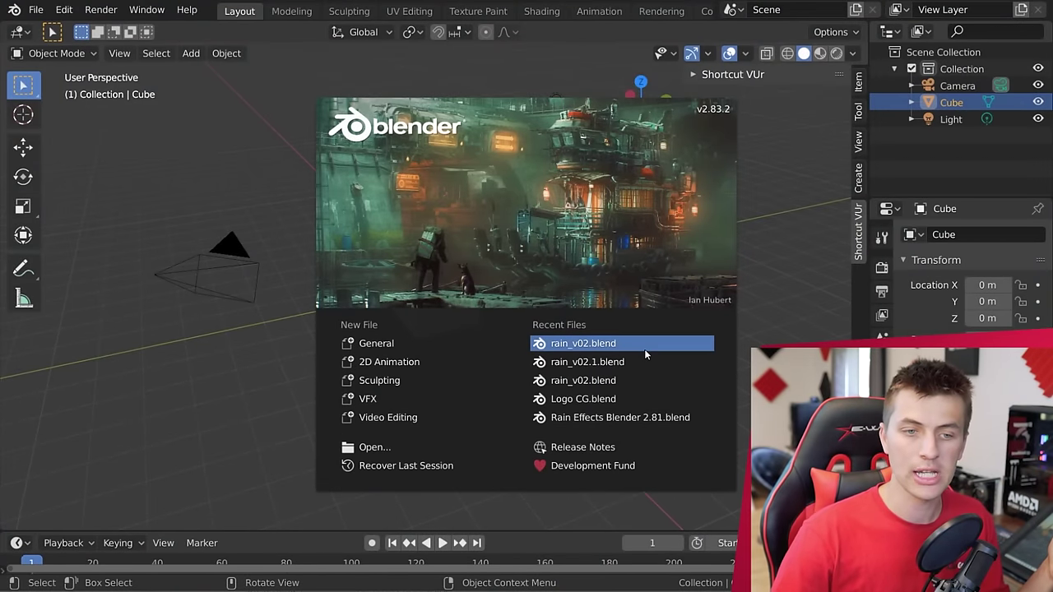
Switch to Blender, open the recent file rain_v02.blend without saving the untitled scene, and allow its Python scripts to execute.
{"action": "left_click", "coordinate": [647, 343]}
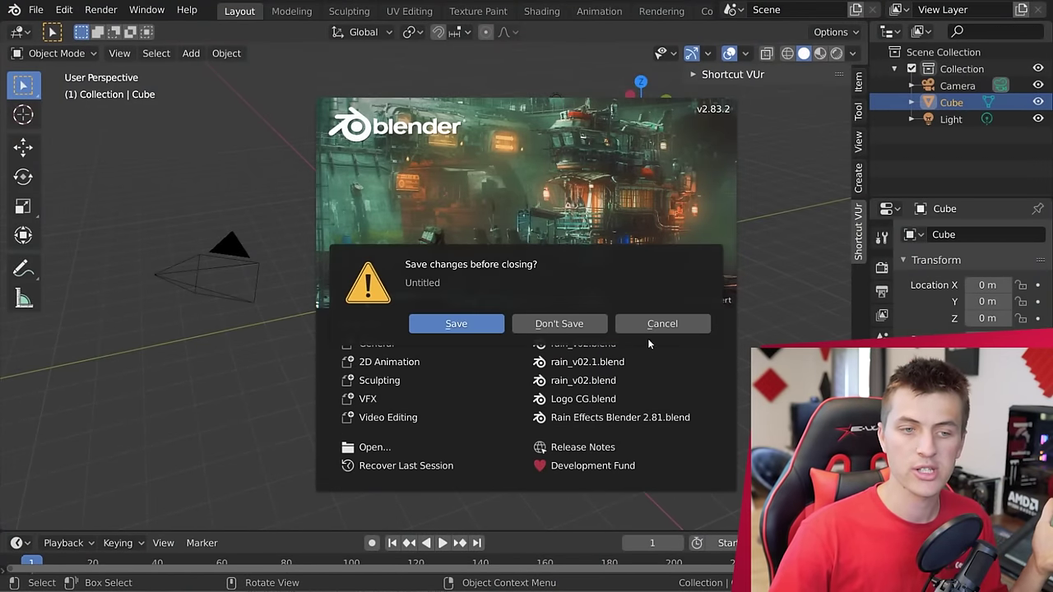
{"action": "left_click", "coordinate": [564, 332]}
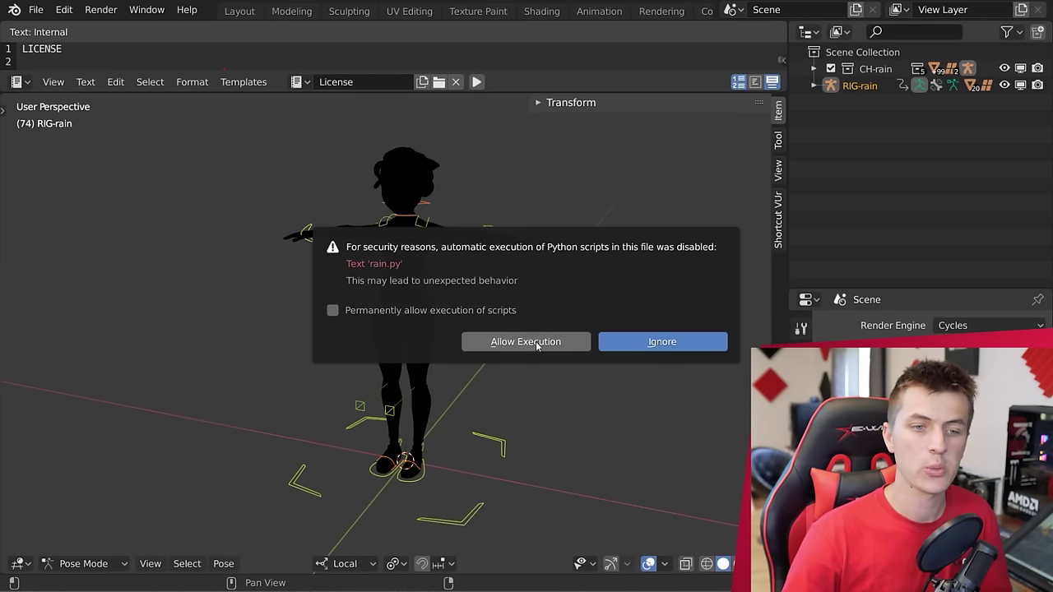
{"action": "key", "text": "Return"}
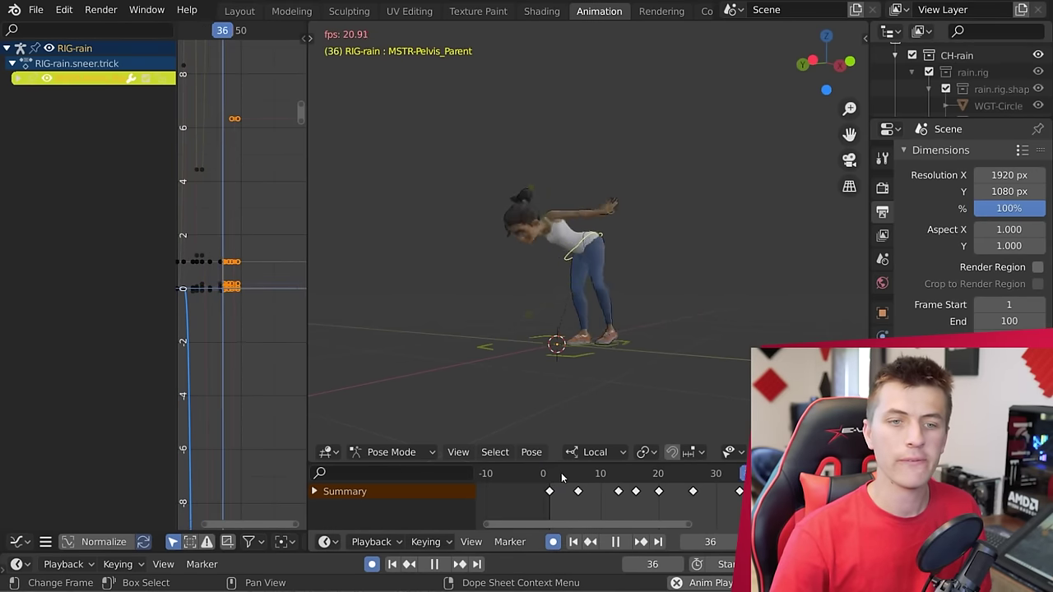
Replay the Rain character's trick animation repeatedly from its opening frames.
{"action": "left_click", "coordinate": [544, 481]}
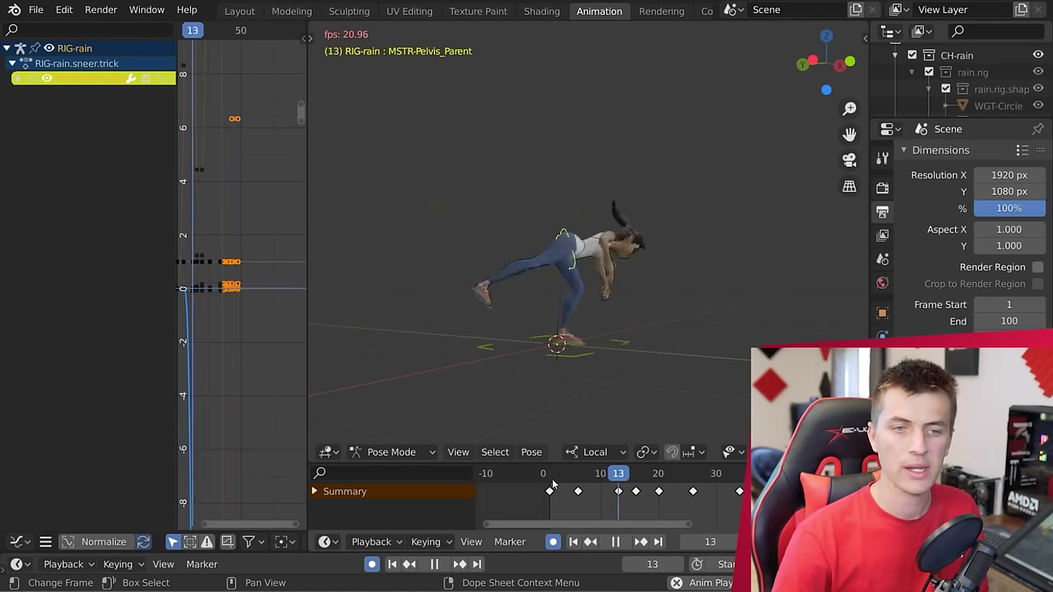
{"action": "left_click", "coordinate": [550, 481]}
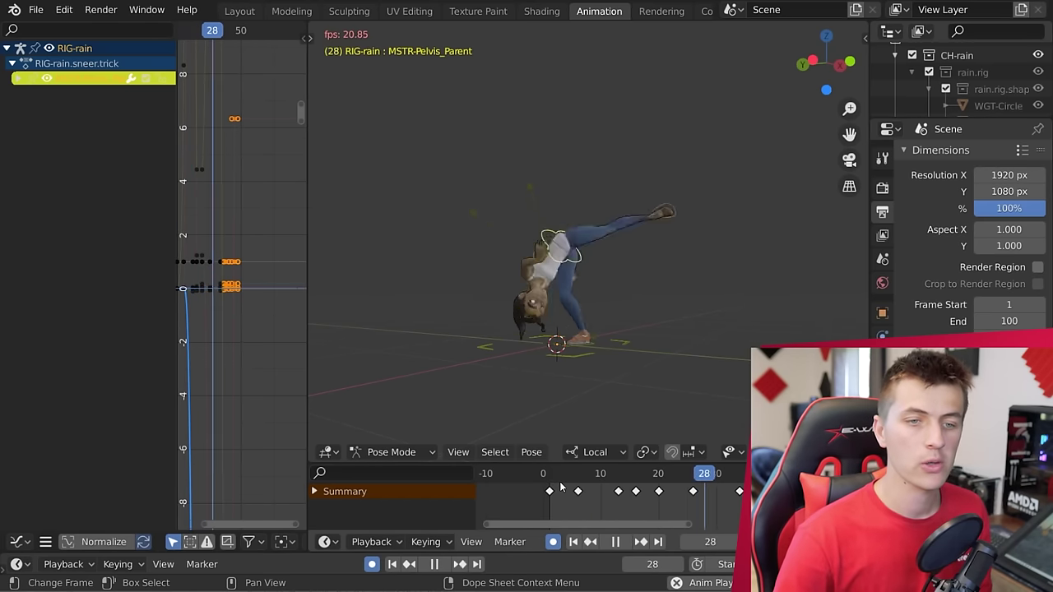
{"action": "left_click", "coordinate": [551, 482]}
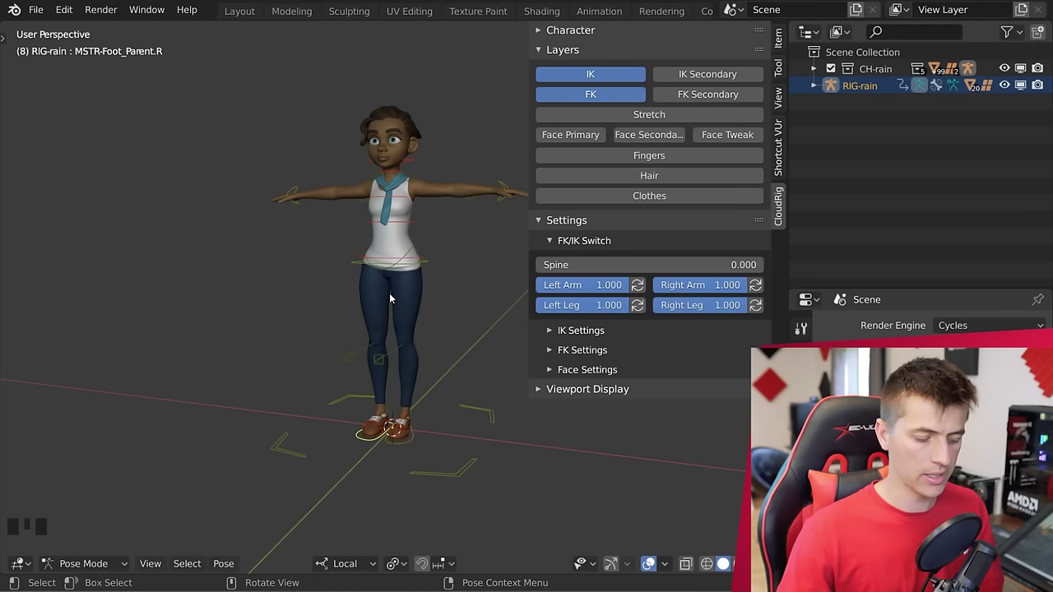
Try moving and rotating the character's right foot control in Pose Mode.
{"action": "middle_click_drag", "start_coordinate": [319, 328], "coordinate": [251, 335]}
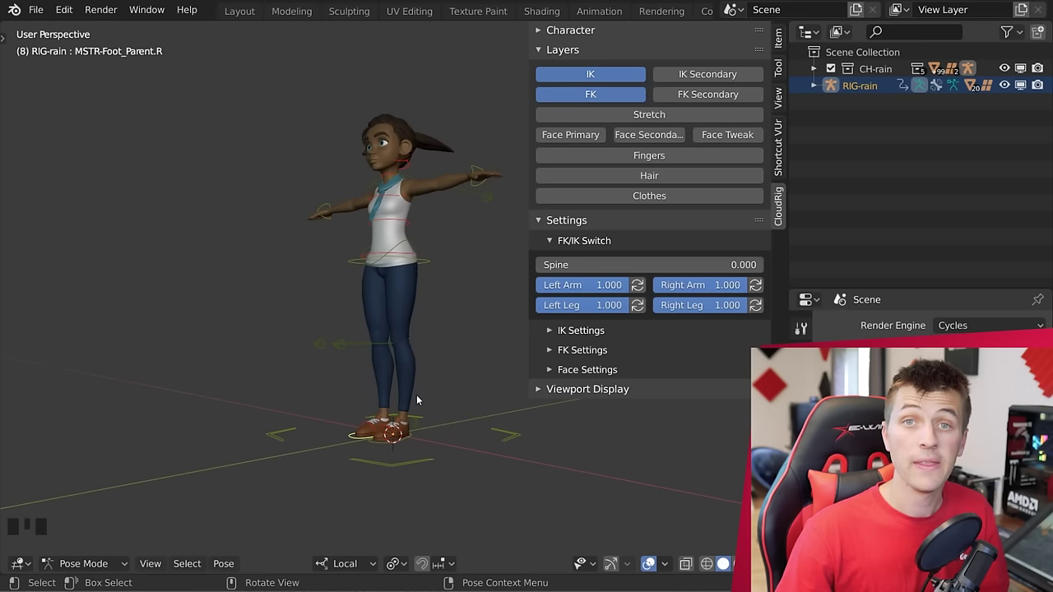
{"action": "key", "text": "g"}
{"action": "key", "text": "r"}
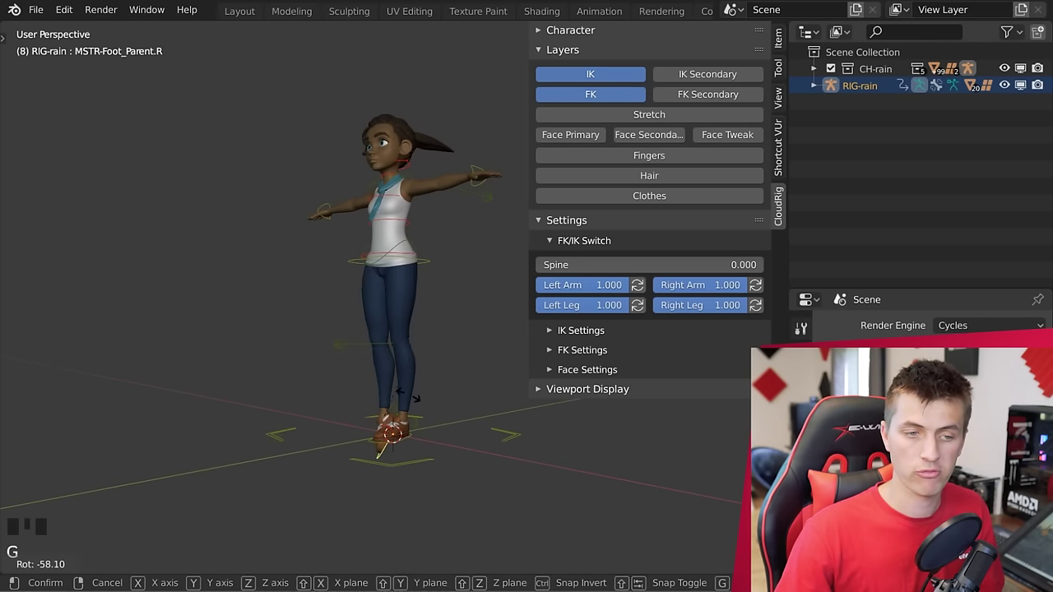
{"action": "right_click", "coordinate": [505, 419]}
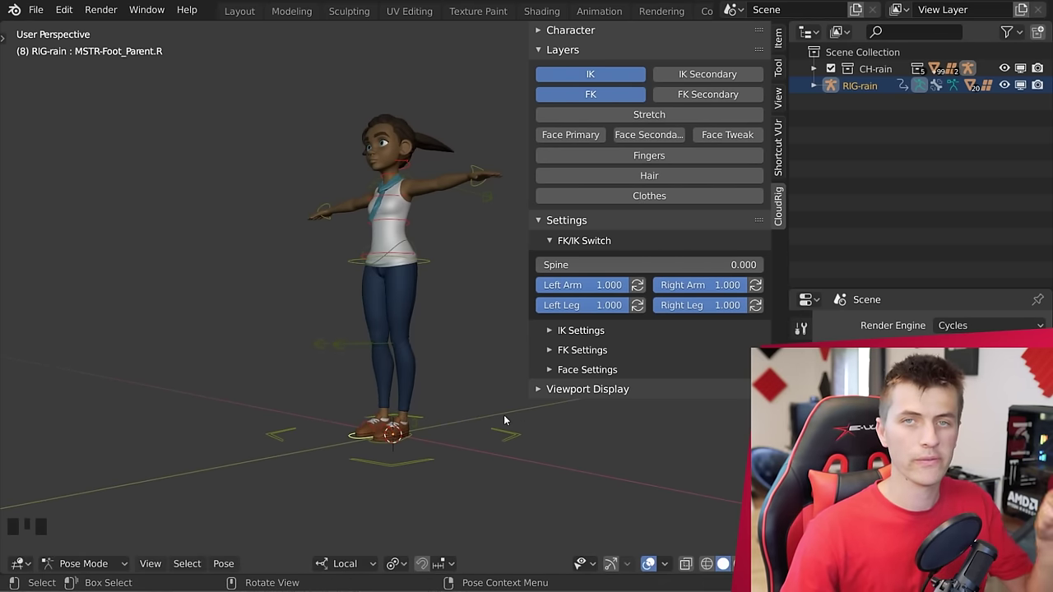
{"action": "middle_click_drag", "start_coordinate": [500, 437], "coordinate": [449, 385]}
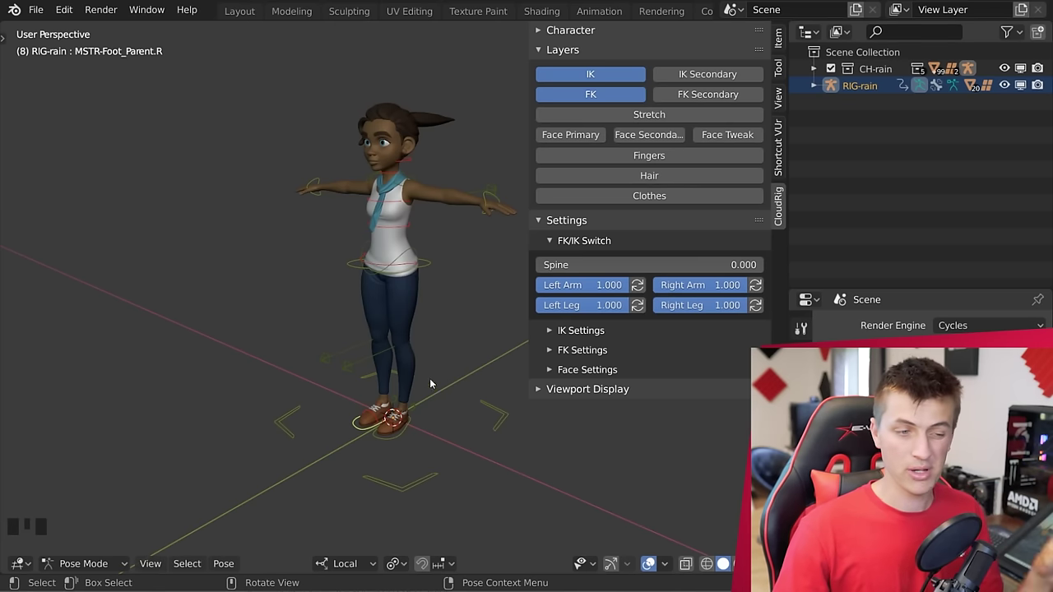
{"action": "middle_click_drag", "start_coordinate": [129, 483], "coordinate": [74, 530]}
{"action": "middle_click_drag", "start_coordinate": [136, 512], "coordinate": [117, 537]}
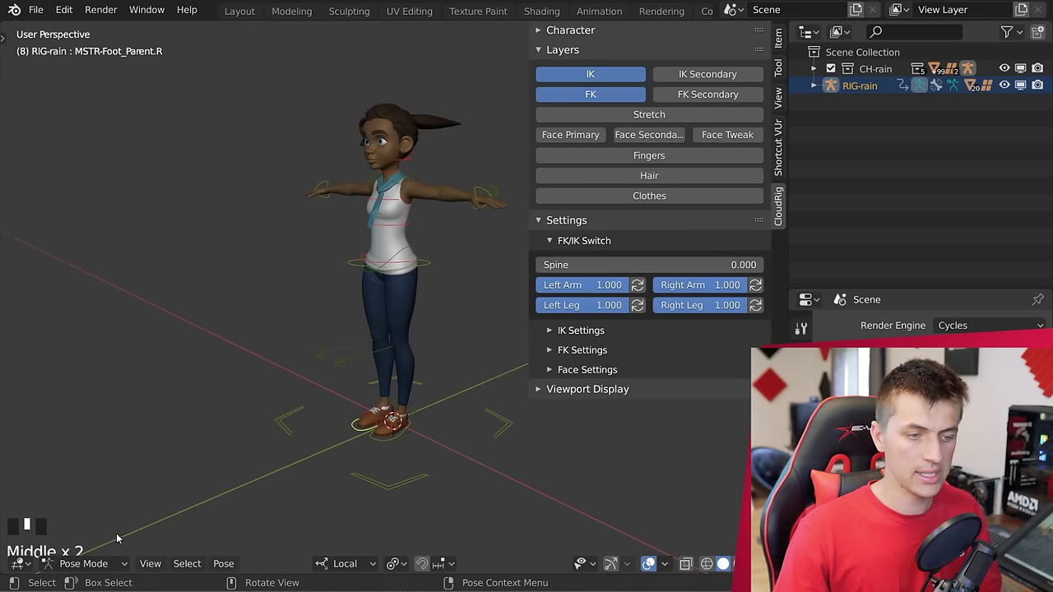
{"action": "key", "text": "r"}
{"action": "left_click", "coordinate": [130, 509]}
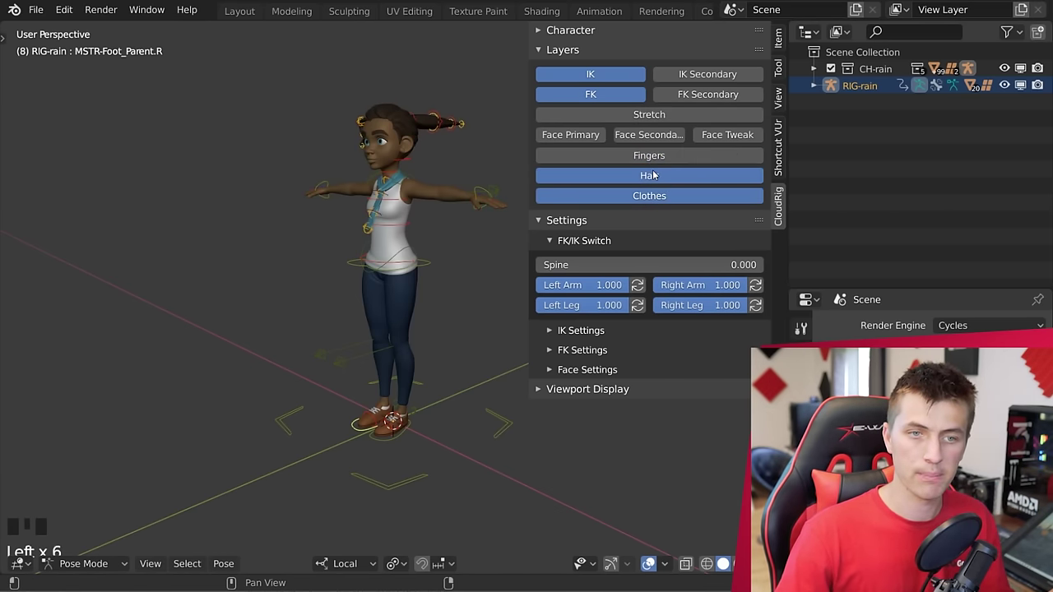
Hide the rig's FK control layer, keep only the IK layer shown, and close the sidebar.
{"action": "mouse_move", "coordinate": [427, 280]}
{"action": "middle_mouse_down"}
{"action": "mouse_move", "coordinate": [357, 275]}
{"action": "mouse_move", "coordinate": [427, 283]}
{"action": "middle_mouse_up"}
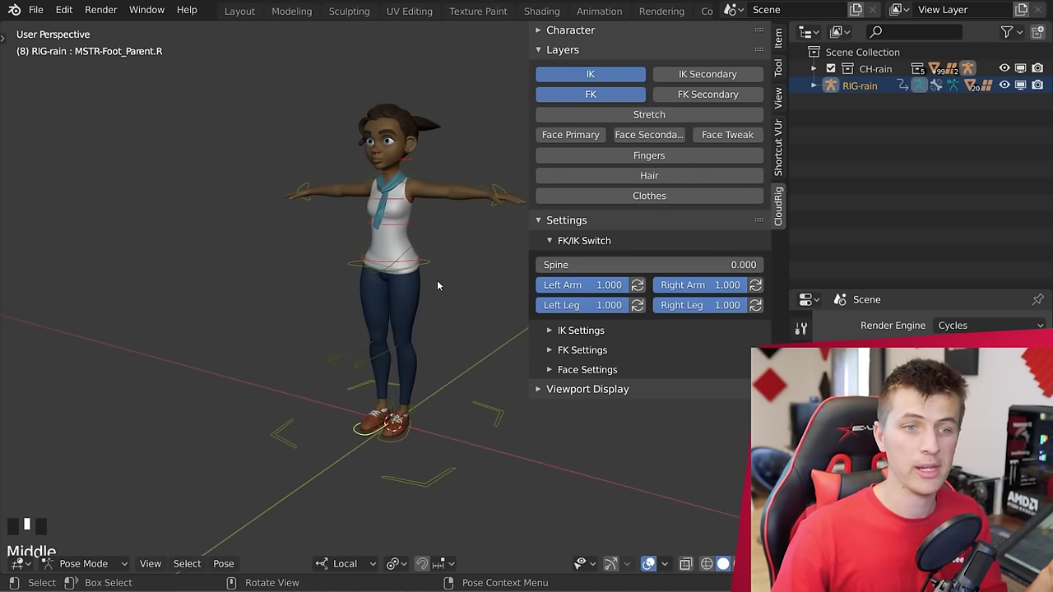
{"action": "middle_click_drag", "start_coordinate": [331, 228], "coordinate": [335, 206]}
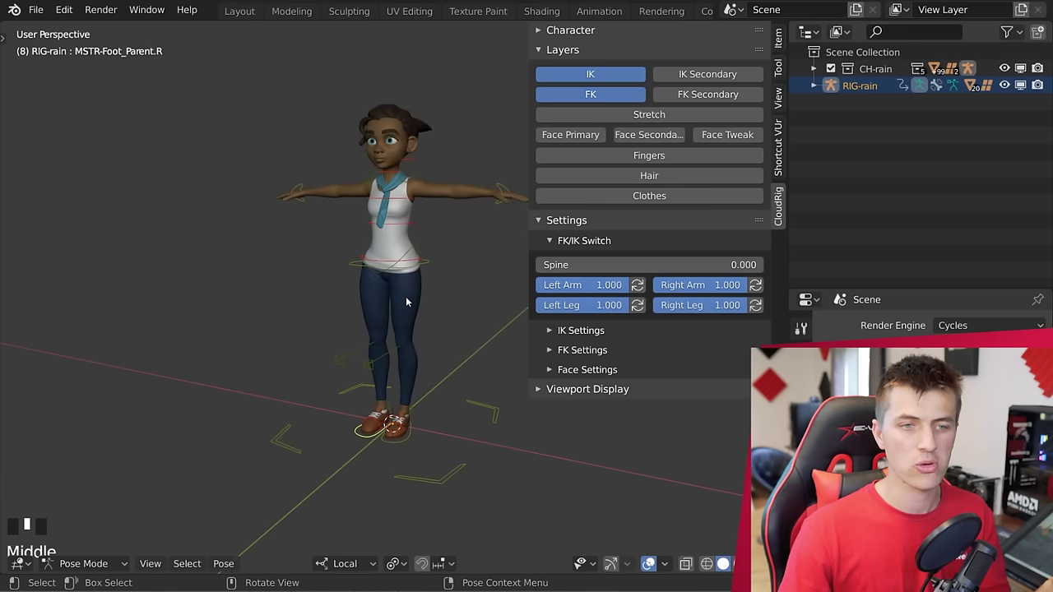
{"action": "middle_click_drag", "start_coordinate": [436, 163], "coordinate": [569, 106], "text": "shift"}
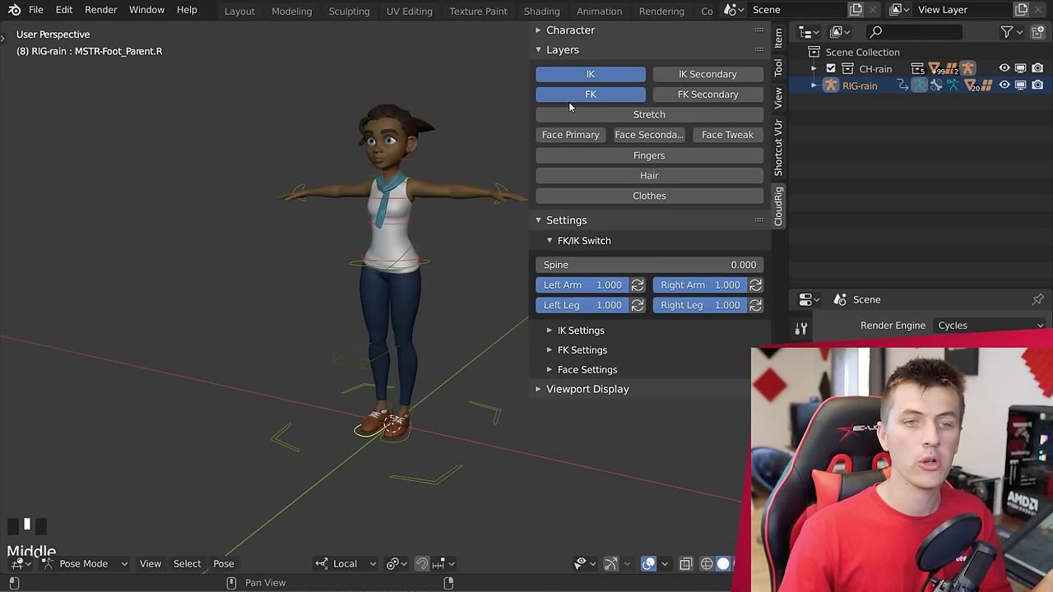
{"action": "mouse_move", "coordinate": [508, 154]}
{"action": "middle_mouse_down"}
{"action": "mouse_move", "coordinate": [454, 224]}
{"action": "mouse_move", "coordinate": [493, 165]}
{"action": "middle_mouse_up"}
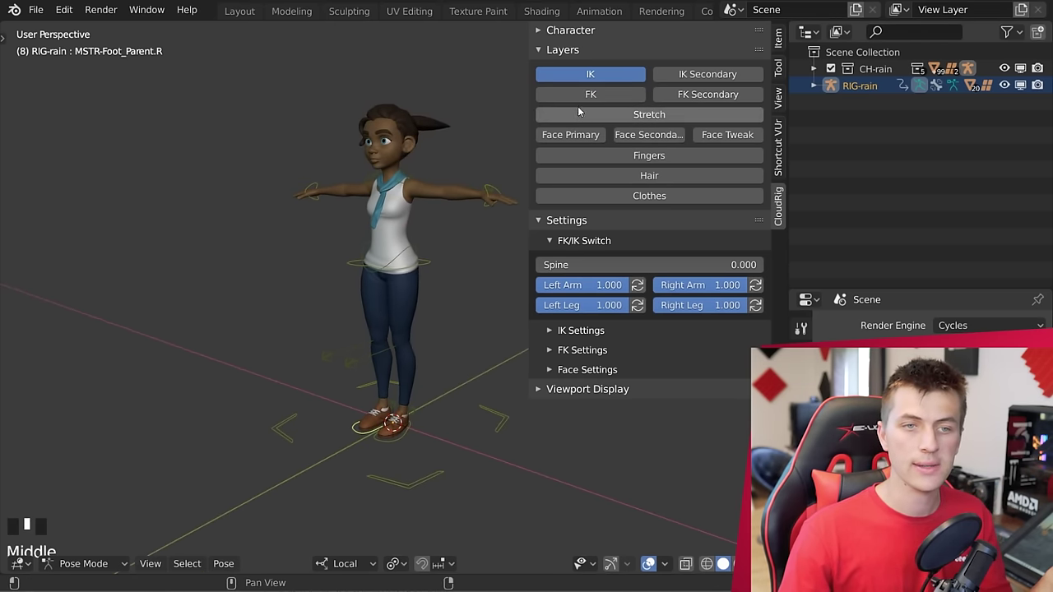
{"action": "double_click", "coordinate": [580, 75]}
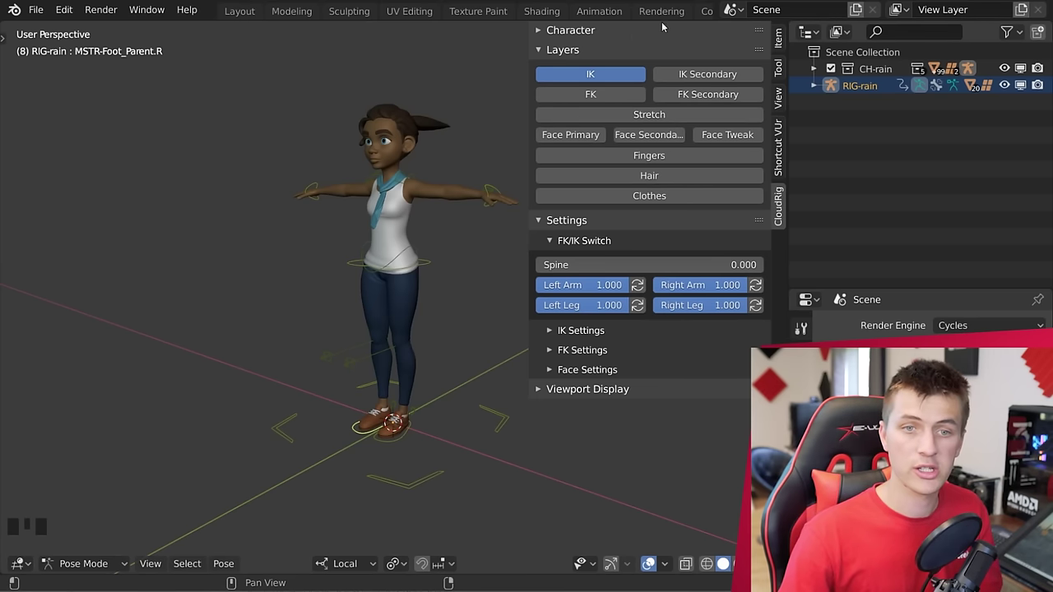
{"action": "key", "text": "n"}
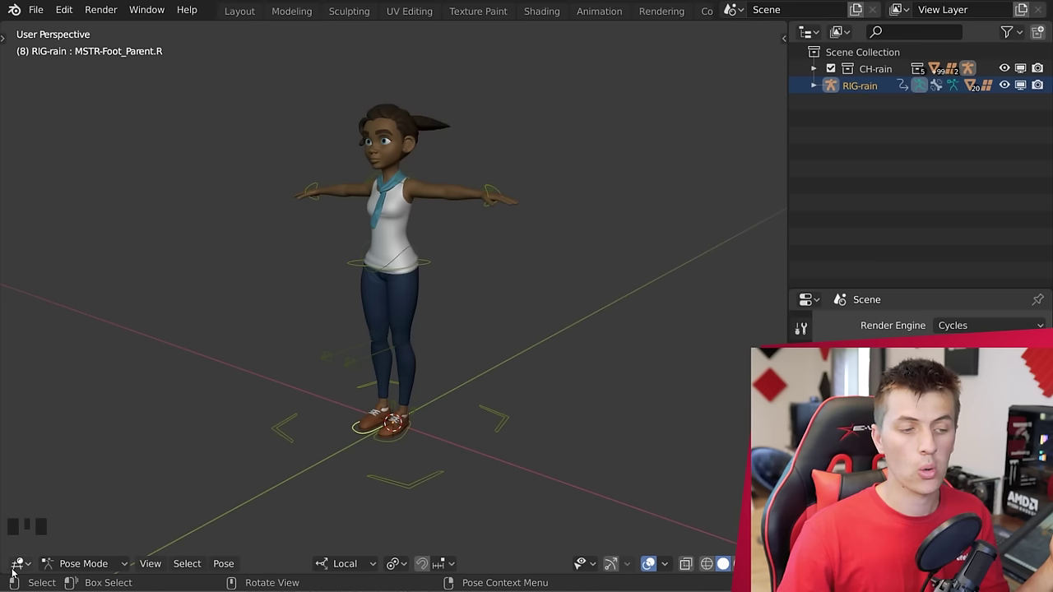
Split off an area below the 3D viewport as a Timeline and set the current frame to 1.
{"action": "left_click_drag", "start_coordinate": [5, 570], "coordinate": [7, 481]}
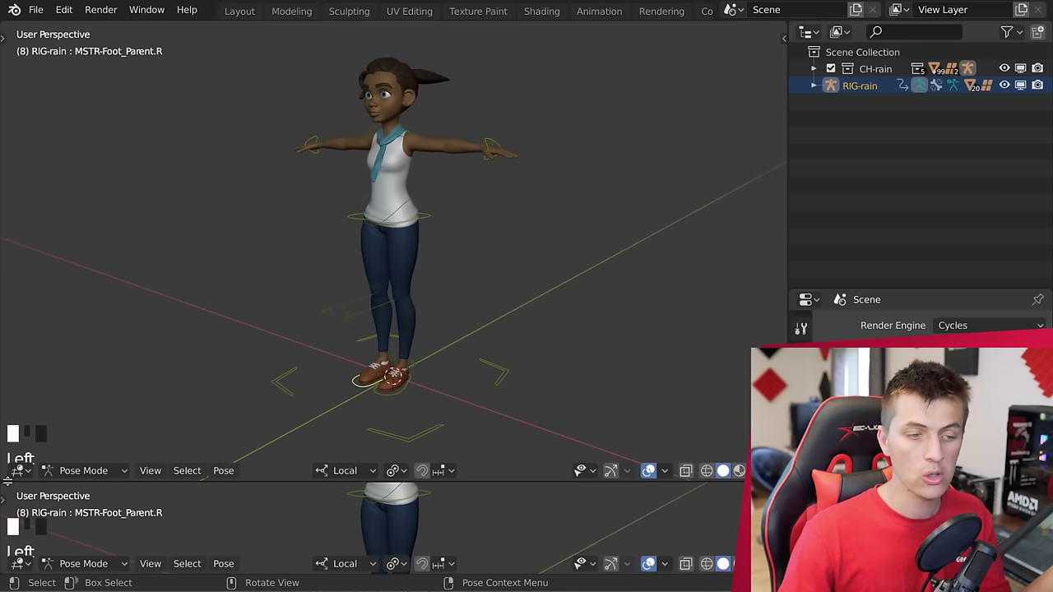
{"action": "left_click", "coordinate": [20, 565]}
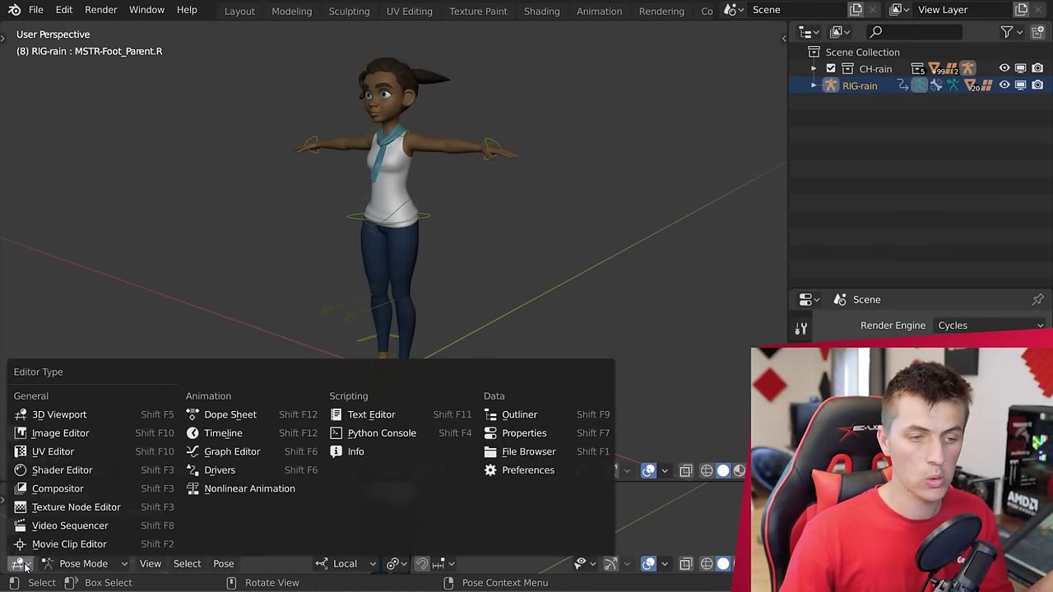
{"action": "left_click", "coordinate": [230, 434]}
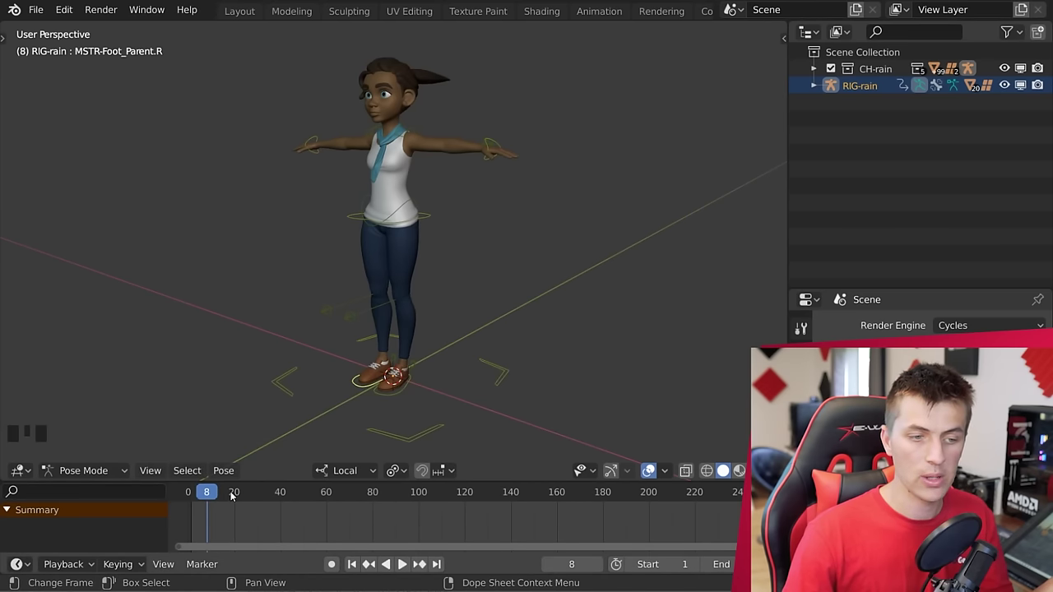
{"action": "left_click_drag", "start_coordinate": [233, 494], "coordinate": [195, 514]}
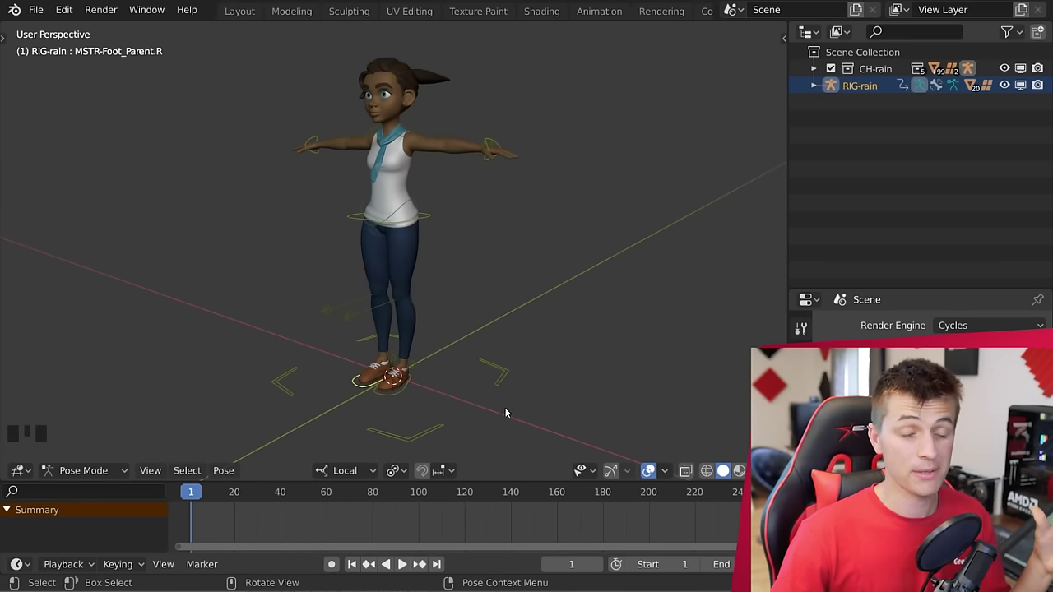
Raise the right foot control forward and up into a bent-knee pose and insert a LocRot keyframe at frame 1.
{"action": "middle_click_drag", "start_coordinate": [217, 457], "coordinate": [369, 383]}
{"action": "middle_click_drag", "start_coordinate": [483, 428], "coordinate": [477, 423]}
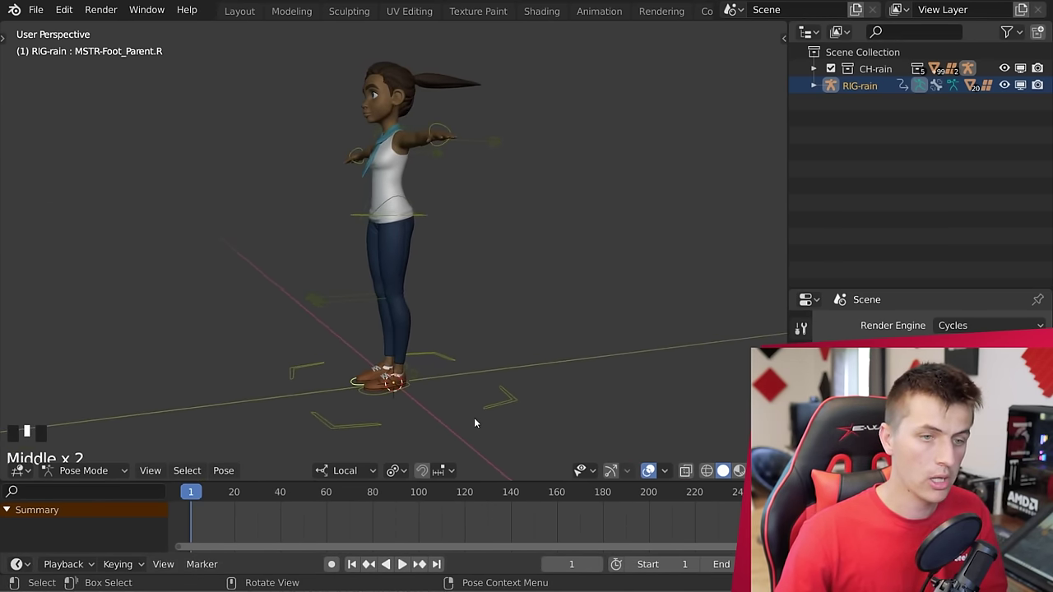
{"action": "key", "text": "g"}
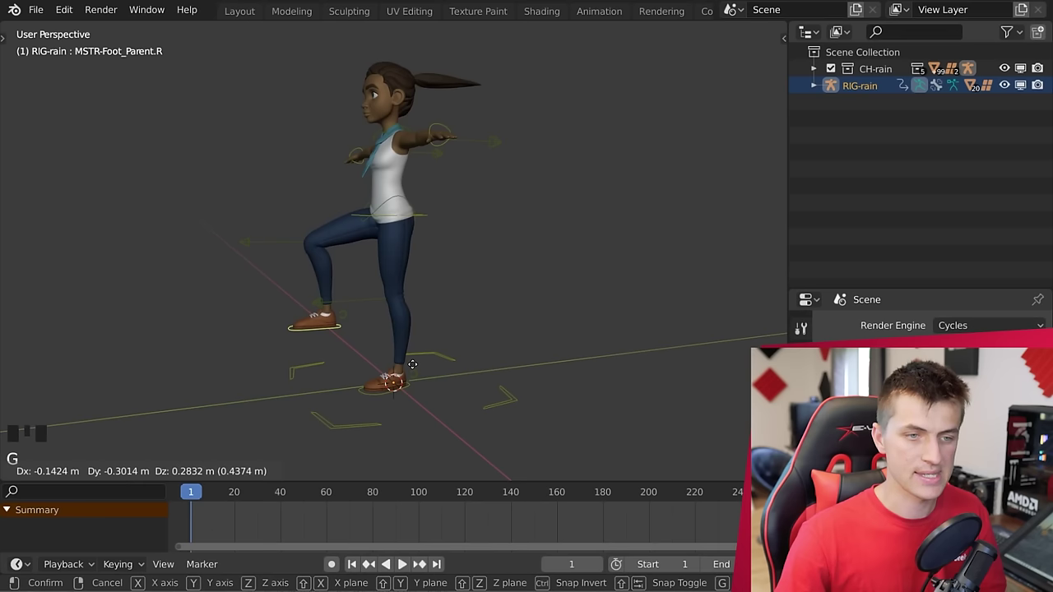
{"action": "left_click", "coordinate": [413, 368]}
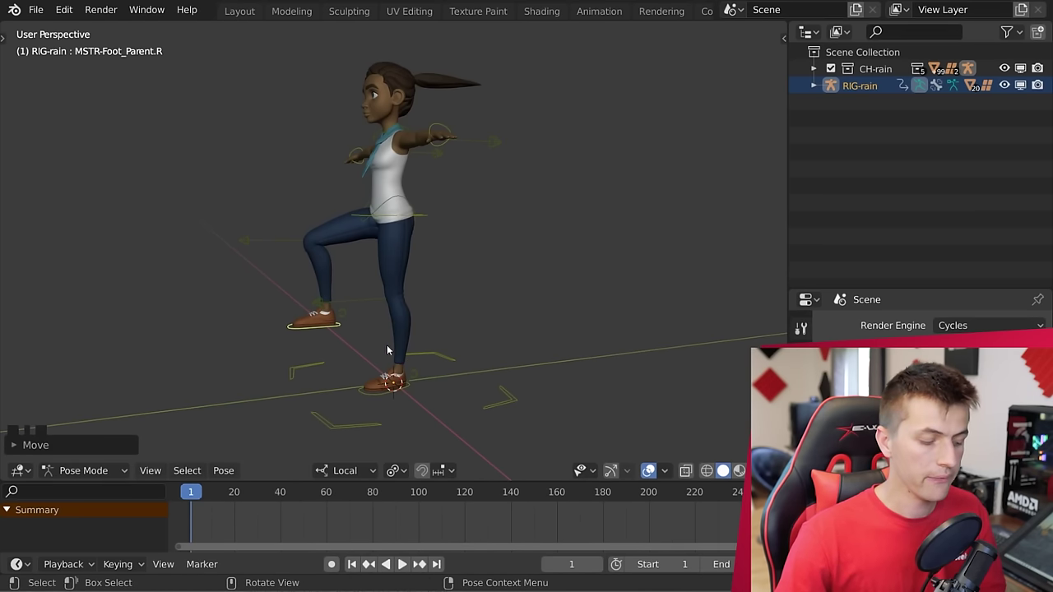
{"action": "key", "text": "i"}
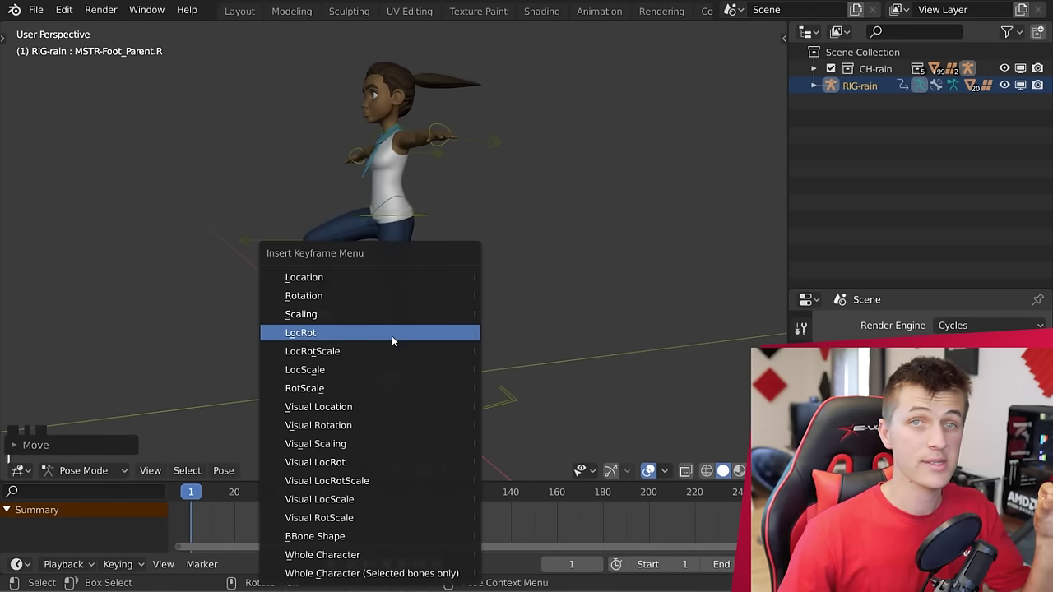
{"action": "left_click", "coordinate": [329, 333]}
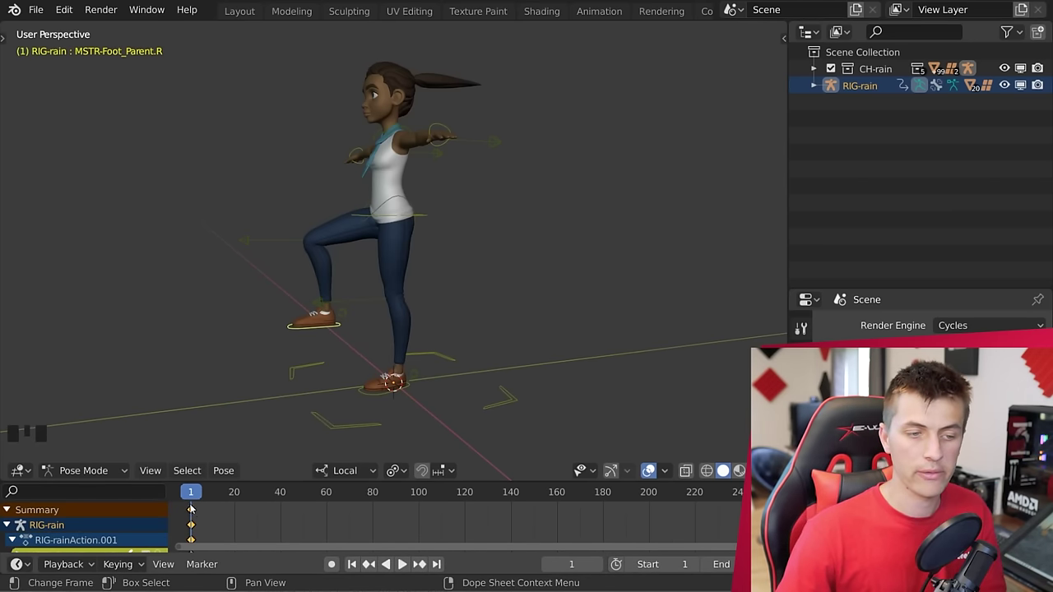
At frame 20, lower the right foot control to the ground beside the left foot and insert a LocRot keyframe.
{"action": "middle_click_drag", "start_coordinate": [333, 362], "coordinate": [431, 347]}
{"action": "mouse_move", "coordinate": [211, 493]}
{"action": "left_mouse_down"}
{"action": "mouse_move", "coordinate": [240, 499]}
{"action": "mouse_move", "coordinate": [215, 509]}
{"action": "left_mouse_up"}
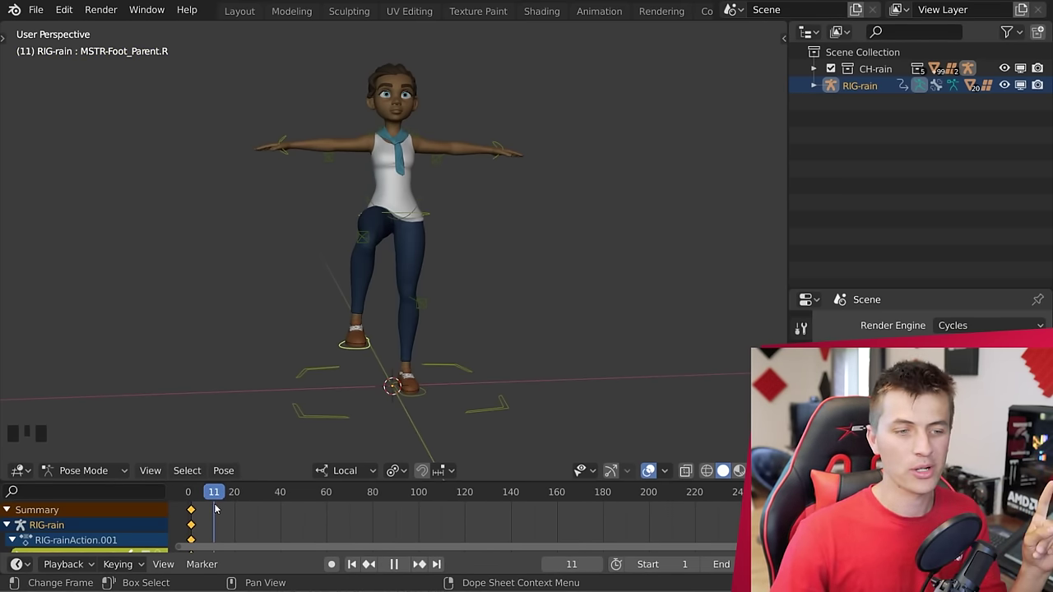
{"action": "left_click", "coordinate": [192, 510]}
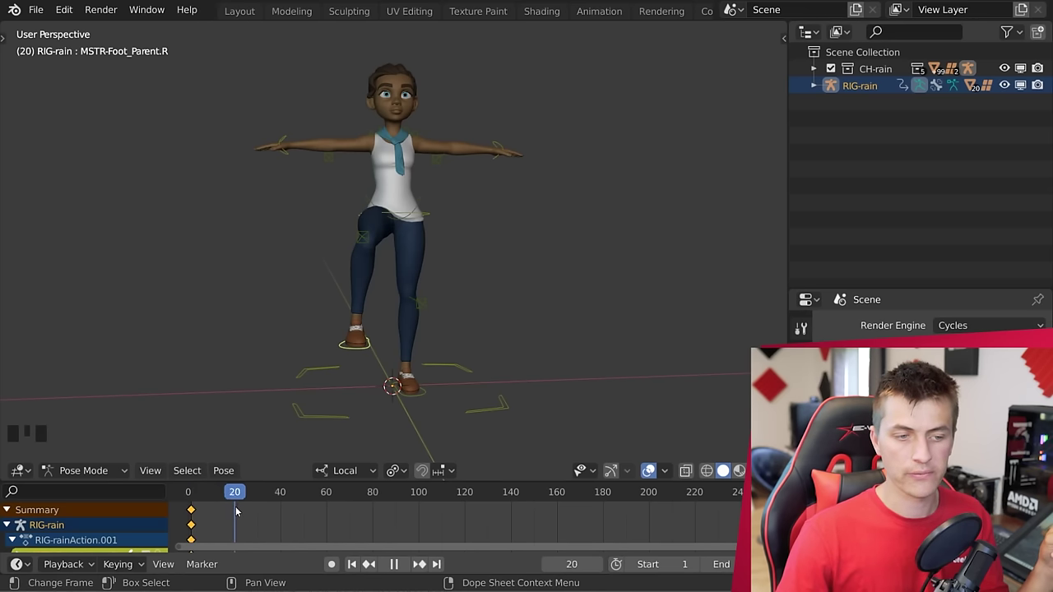
{"action": "key", "text": "space"}
{"action": "middle_click_drag", "start_coordinate": [362, 395], "coordinate": [257, 390]}
{"action": "key", "text": "g"}
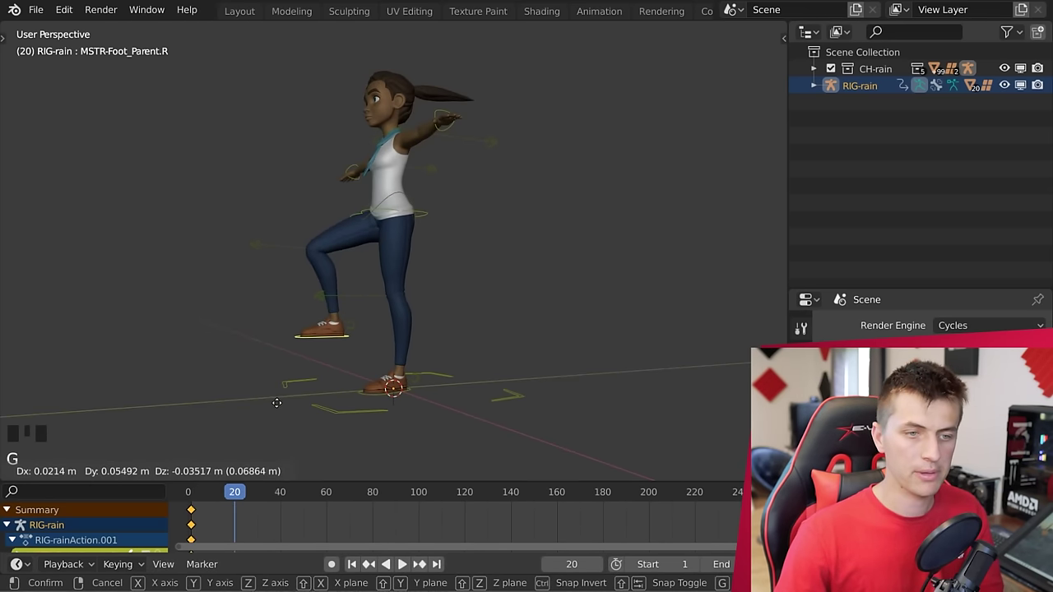
{"action": "left_click", "coordinate": [310, 445]}
{"action": "middle_click_drag", "start_coordinate": [343, 447], "coordinate": [413, 444]}
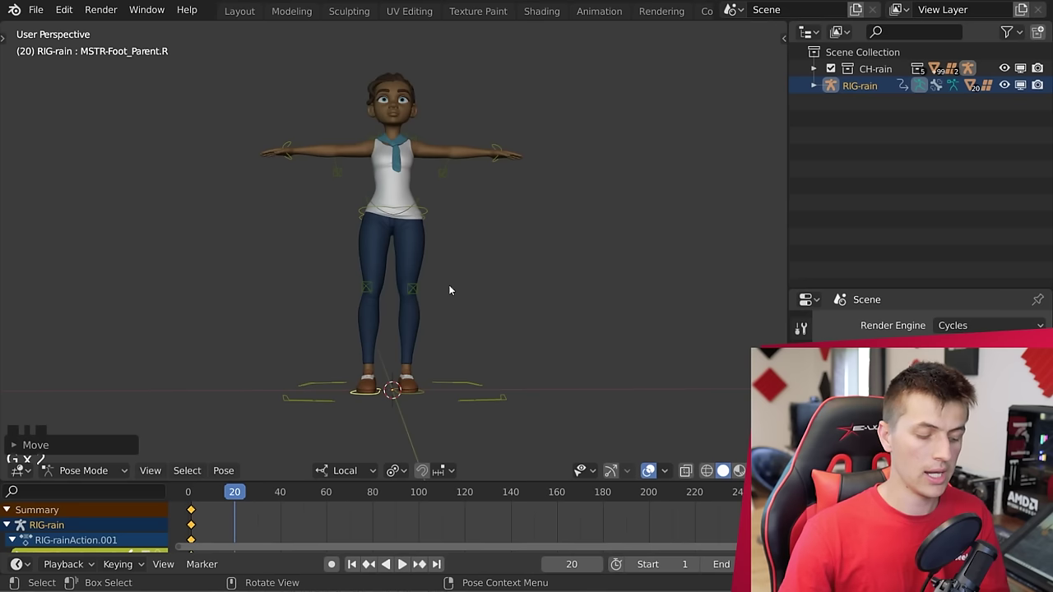
{"action": "key", "text": "i"}
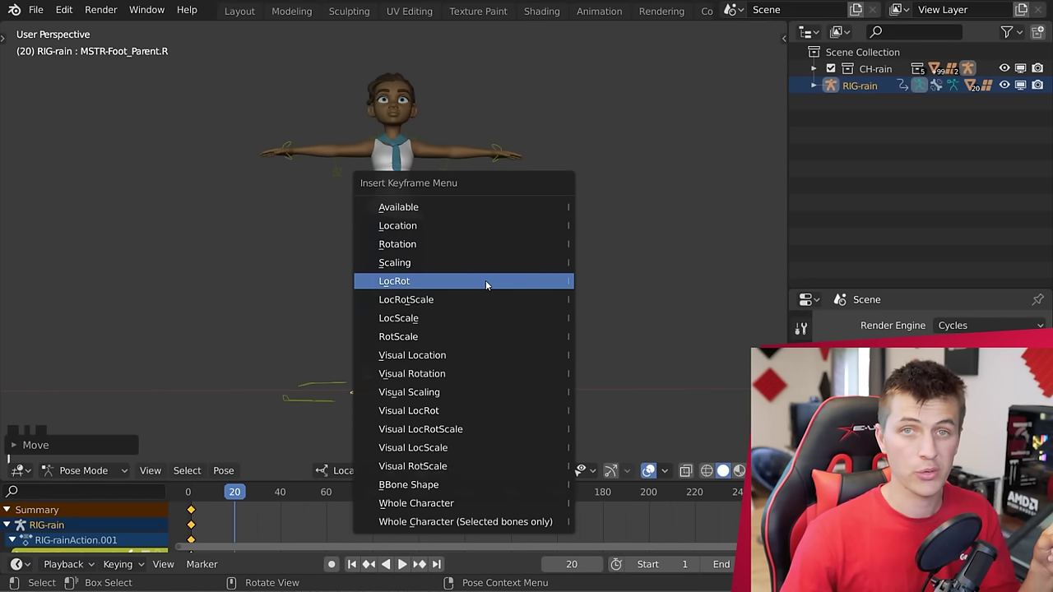
{"action": "left_click", "coordinate": [486, 282]}
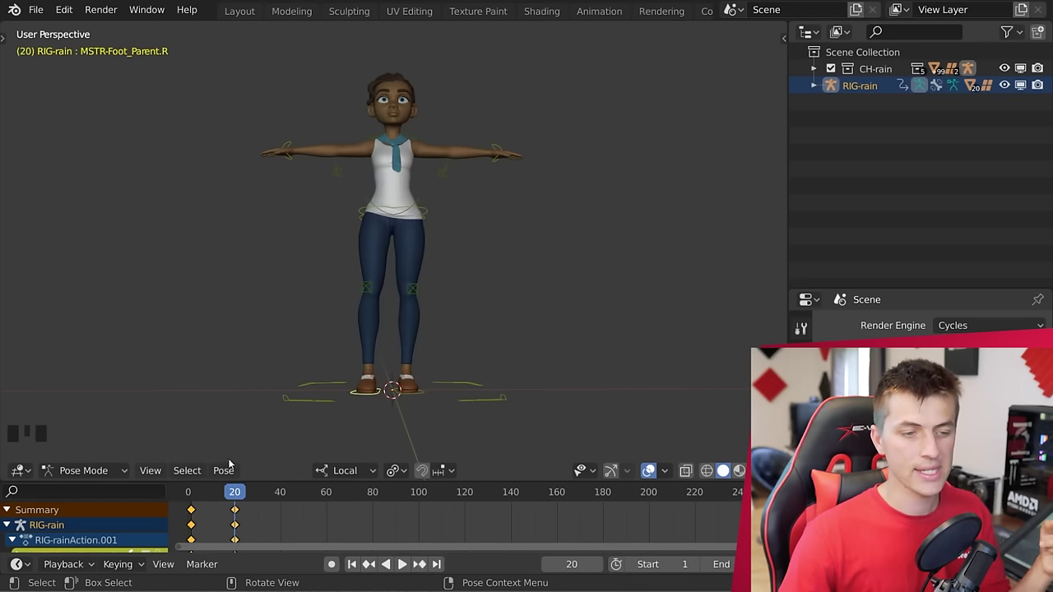
Play back the right leg's movement between frames 1 and 20 from different viewing angles.
{"action": "left_click", "coordinate": [190, 493]}
{"action": "key", "text": "space"}
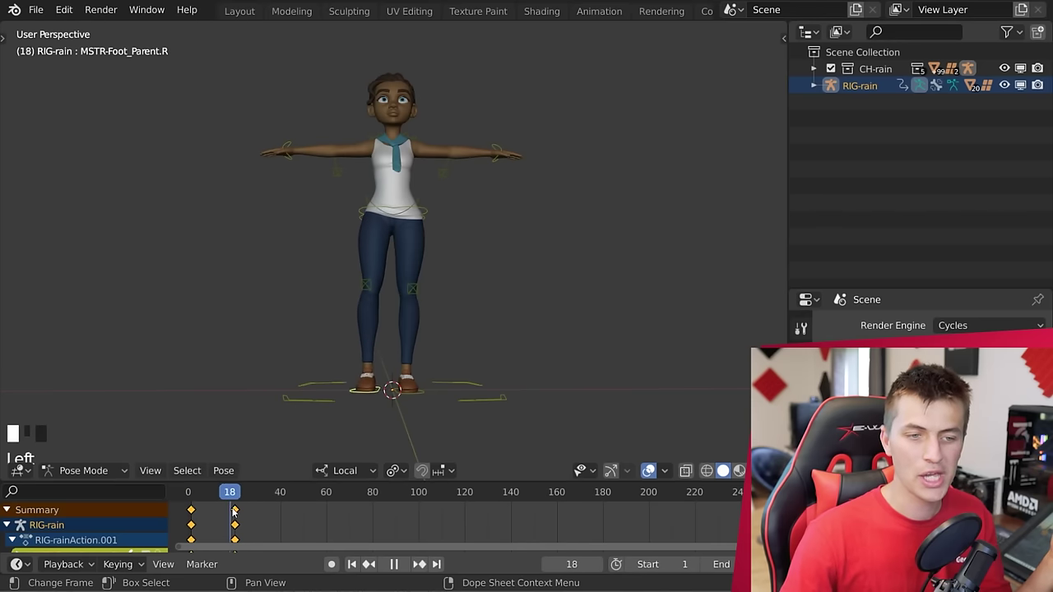
{"action": "key", "text": "space"}
{"action": "middle_click_drag", "start_coordinate": [338, 462], "coordinate": [284, 459]}
{"action": "key", "text": "space"}
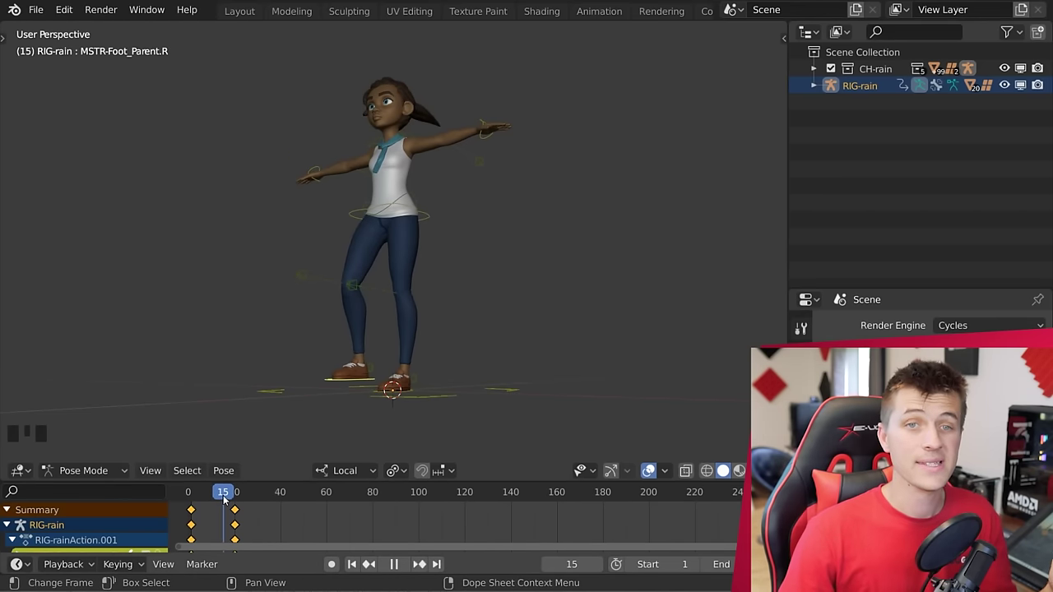
{"action": "left_click", "coordinate": [194, 494]}
{"action": "key", "text": "space"}
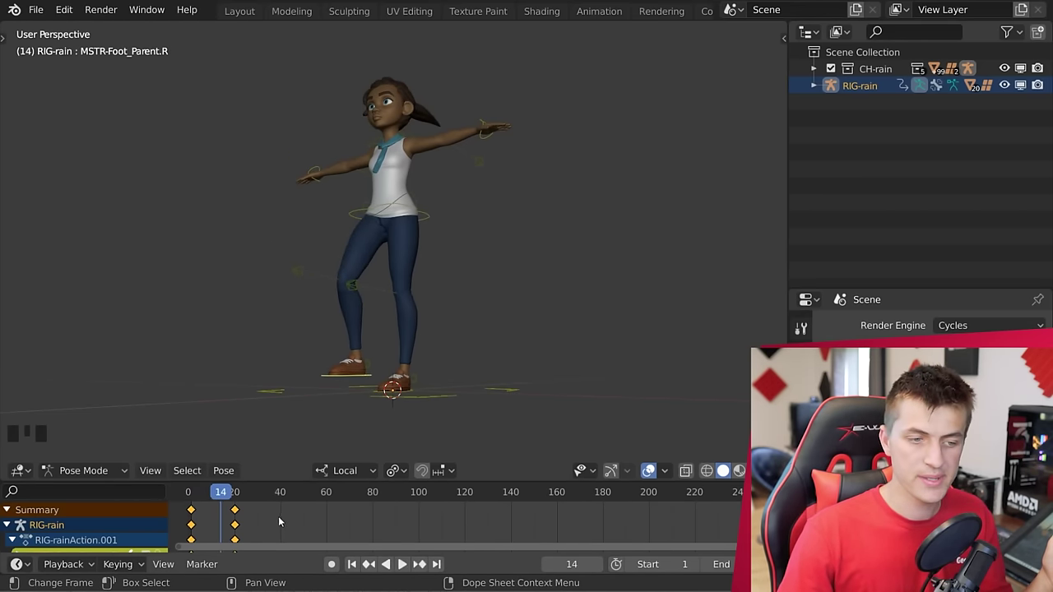
Move the foot's frame 20 keyframes to about frame 5 and play the faster motion.
{"action": "left_click_drag", "start_coordinate": [235, 514], "coordinate": [199, 500]}
{"action": "key", "text": "space"}
{"action": "left_click", "coordinate": [202, 493]}
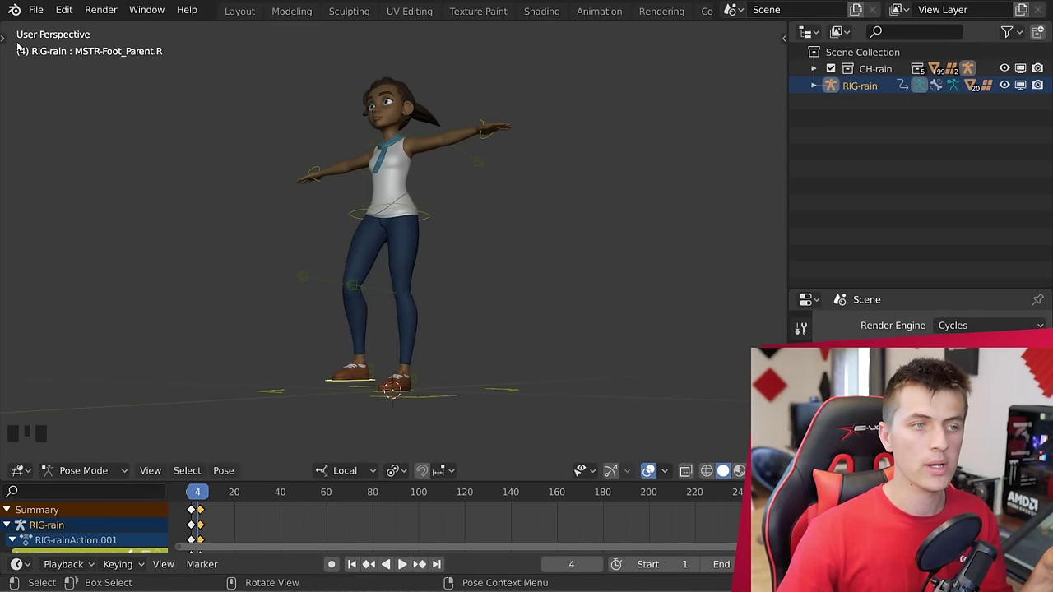
Split off an area beside the 3D viewport and turn it into a Dope Sheet showing the rig's keyframes.
{"action": "left_click_drag", "start_coordinate": [5, 23], "coordinate": [335, 79]}
{"action": "left_click", "coordinate": [18, 472]}
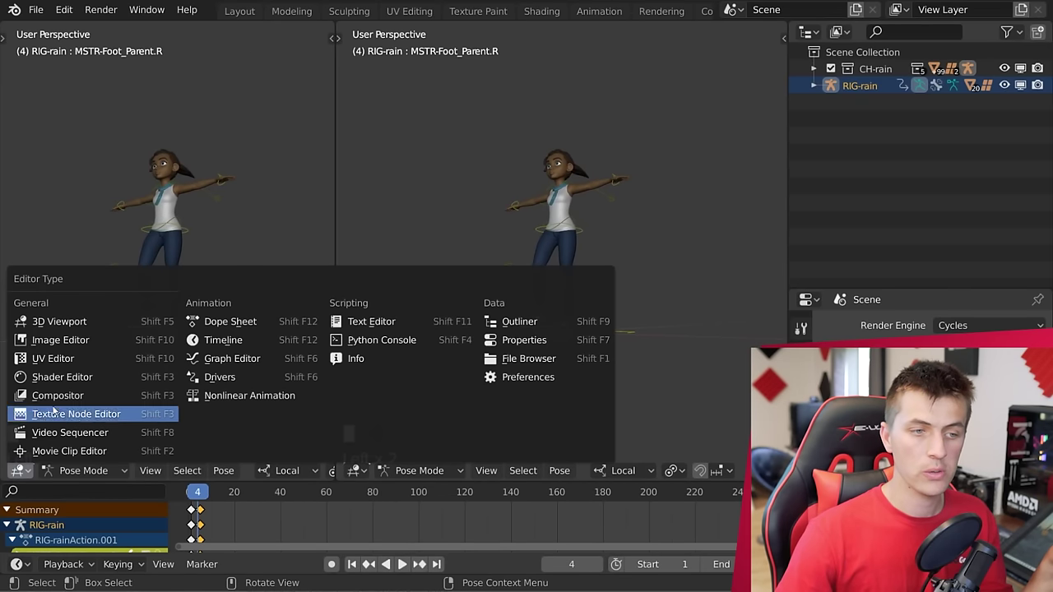
{"action": "left_click", "coordinate": [230, 321]}
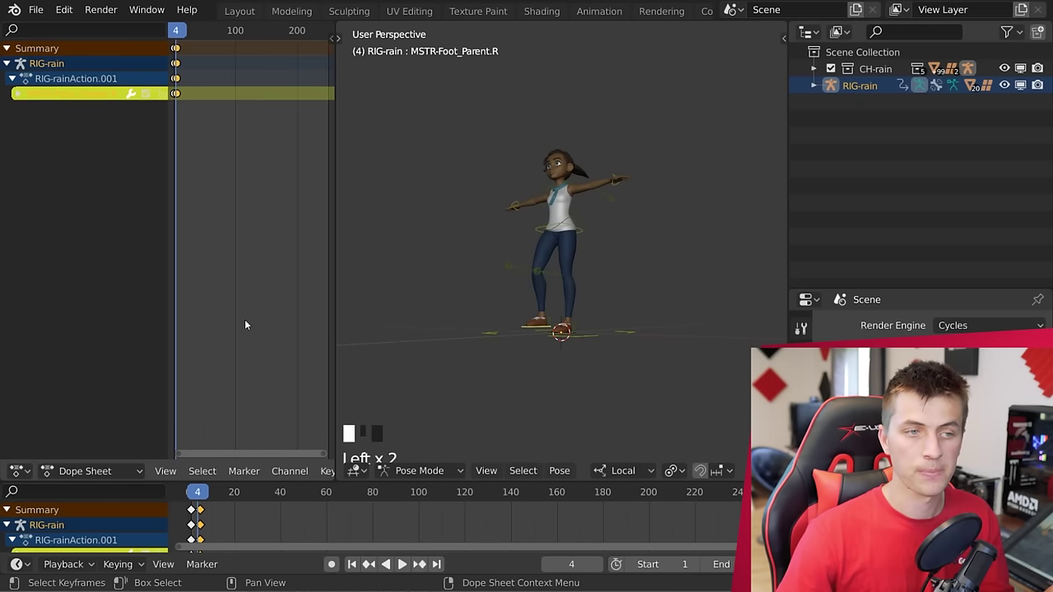
{"action": "scroll", "coordinate": [245, 234], "scroll_direction": "up", "scroll_amount": 2}
{"action": "middle_click_drag", "start_coordinate": [248, 231], "coordinate": [142, 149]}
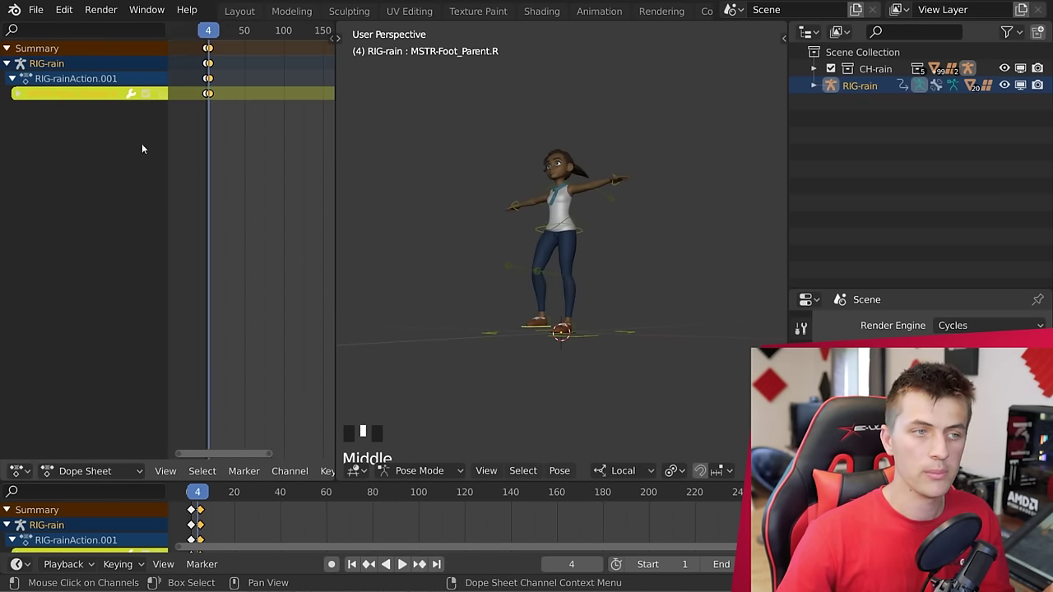
Expand the foot control's channels in the Dope Sheet and enlarge the time range around its two keyframes.
{"action": "left_click", "coordinate": [19, 95]}
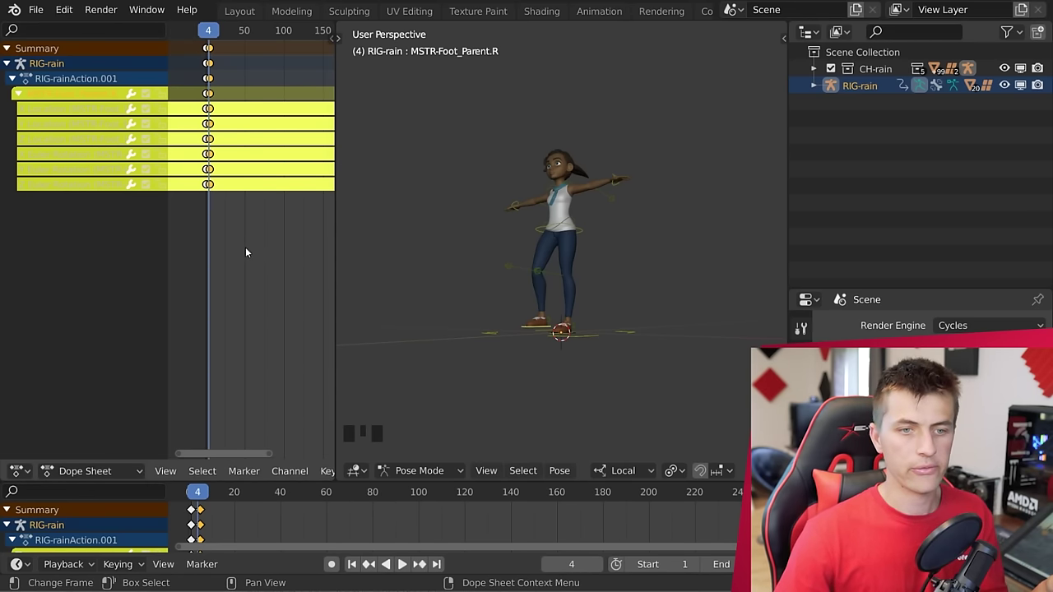
{"action": "middle_click_drag", "start_coordinate": [246, 248], "coordinate": [293, 242]}
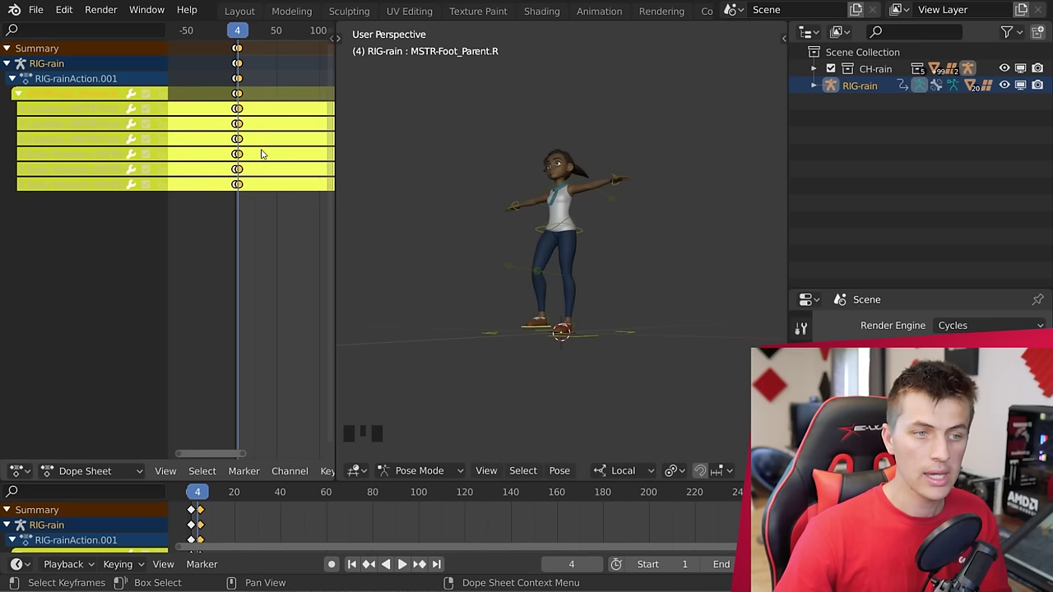
{"action": "left_click_drag", "start_coordinate": [244, 450], "coordinate": [210, 448]}
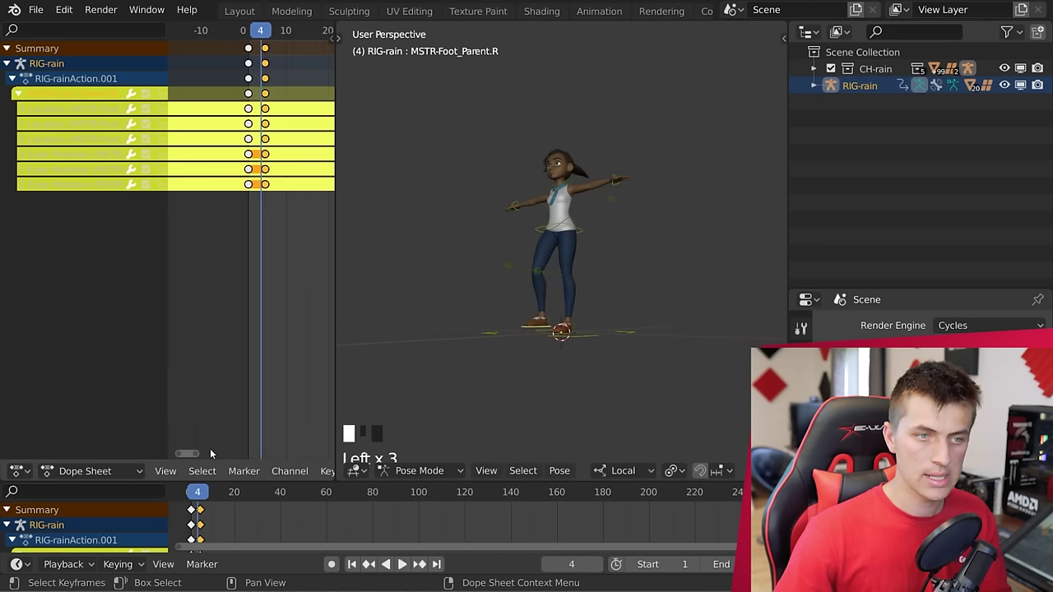
Try selecting and moving the foot's second keyframe in individual channels of the Dope Sheet.
{"action": "left_click", "coordinate": [274, 171]}
{"action": "left_click", "coordinate": [261, 154]}
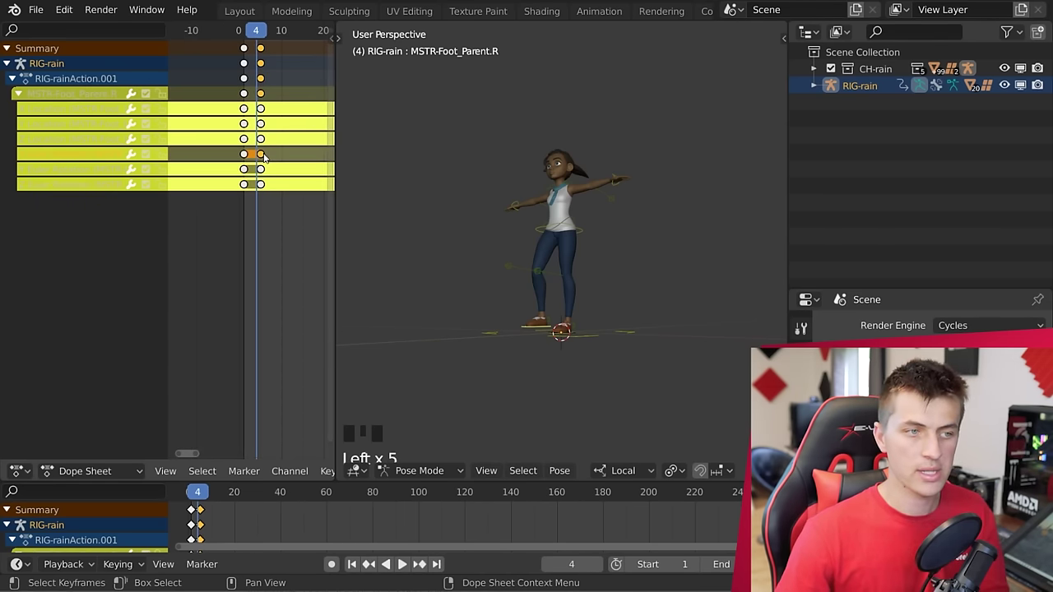
{"action": "left_click_drag", "start_coordinate": [266, 157], "coordinate": [283, 141]}
{"action": "key", "text": "Escape"}
{"action": "key", "text": "Escape"}
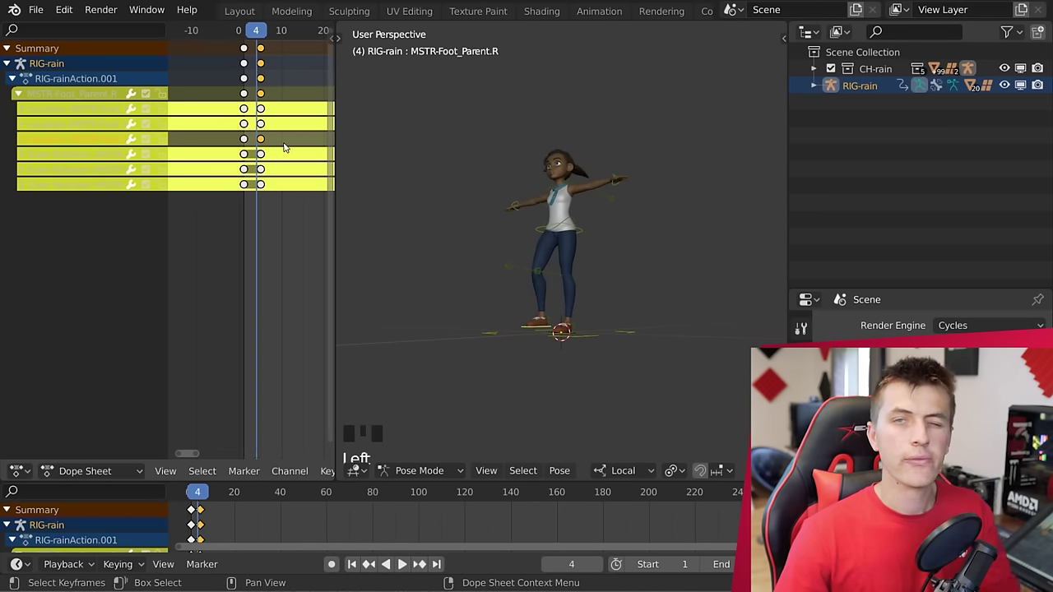
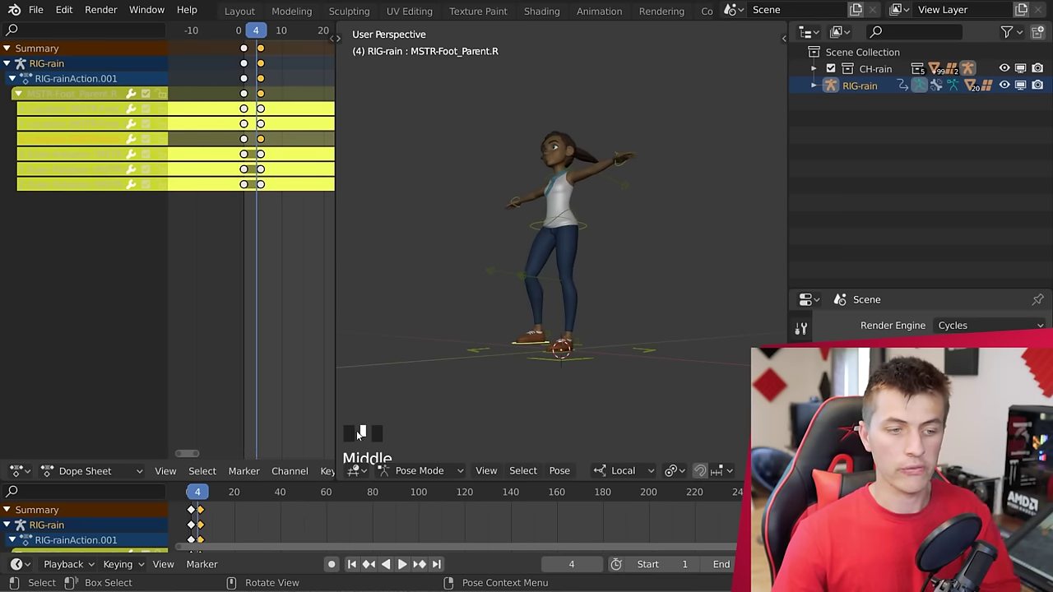
Move the foot's second set of keyframes to about frame 40 in the Timeline and play the slower motion.
{"action": "left_click_drag", "start_coordinate": [194, 493], "coordinate": [282, 506]}
{"action": "key", "text": "space"}
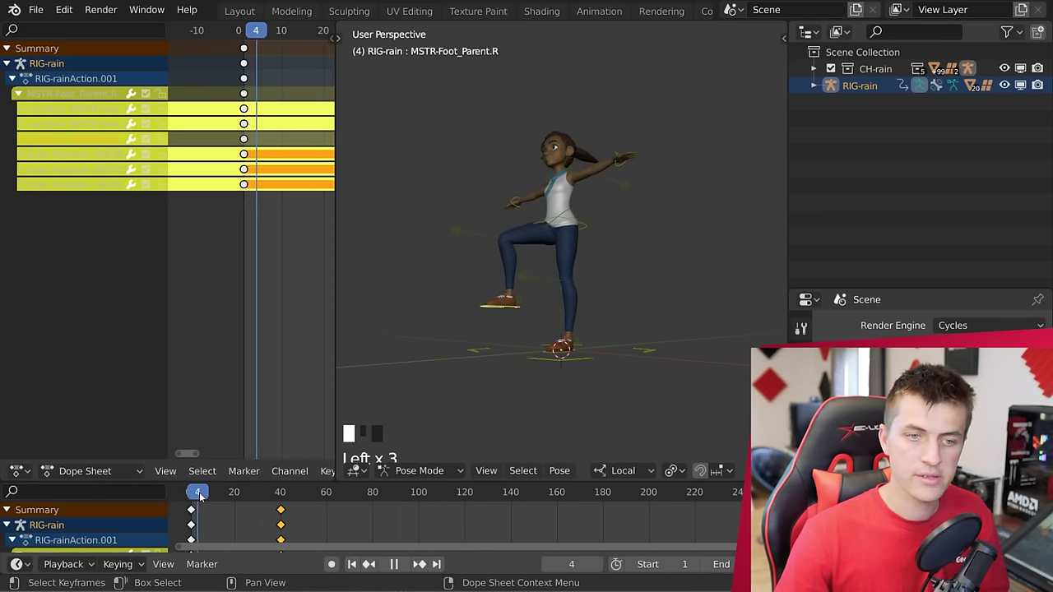
{"action": "left_click_drag", "start_coordinate": [212, 497], "coordinate": [282, 494]}
{"action": "key", "text": "space"}
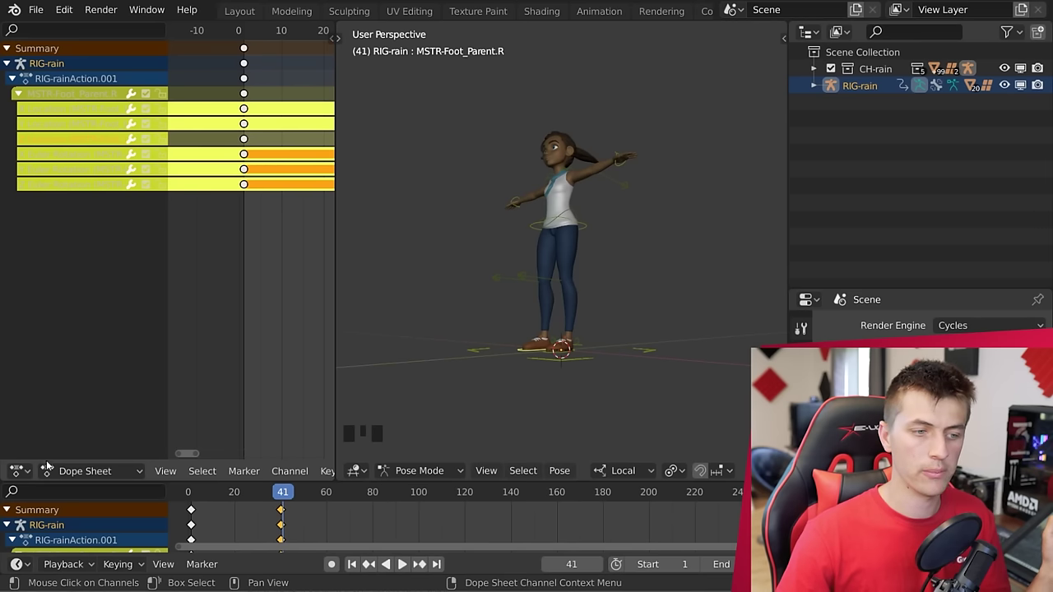
Switch the Dope Sheet area to the Graph Editor and enlarge the foot's animation curves.
{"action": "left_click", "coordinate": [21, 471]}
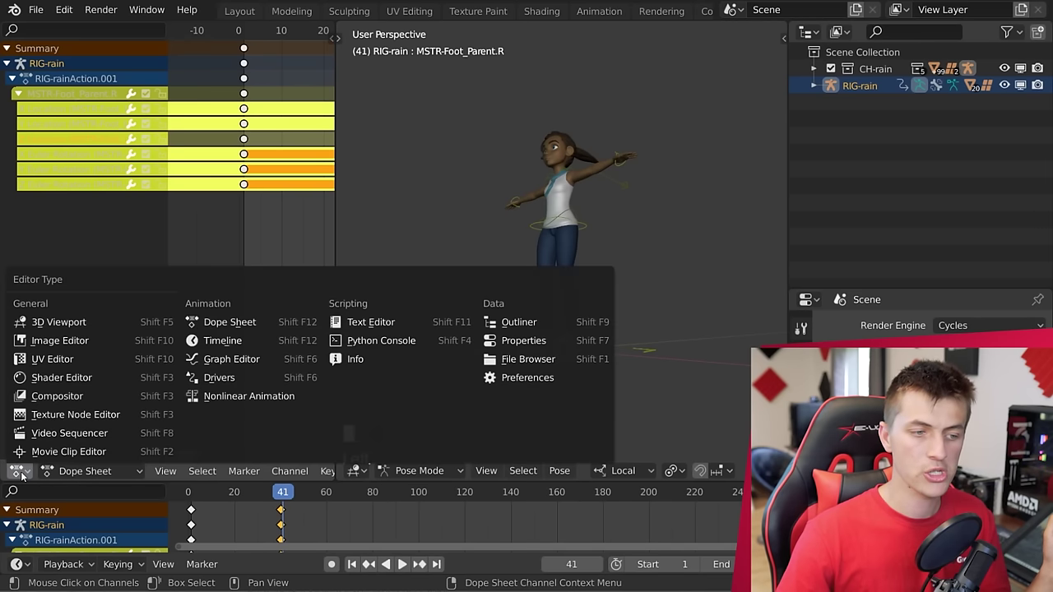
{"action": "left_click", "coordinate": [234, 359]}
{"action": "scroll", "coordinate": [275, 331], "scroll_direction": "up", "scroll_amount": 3}
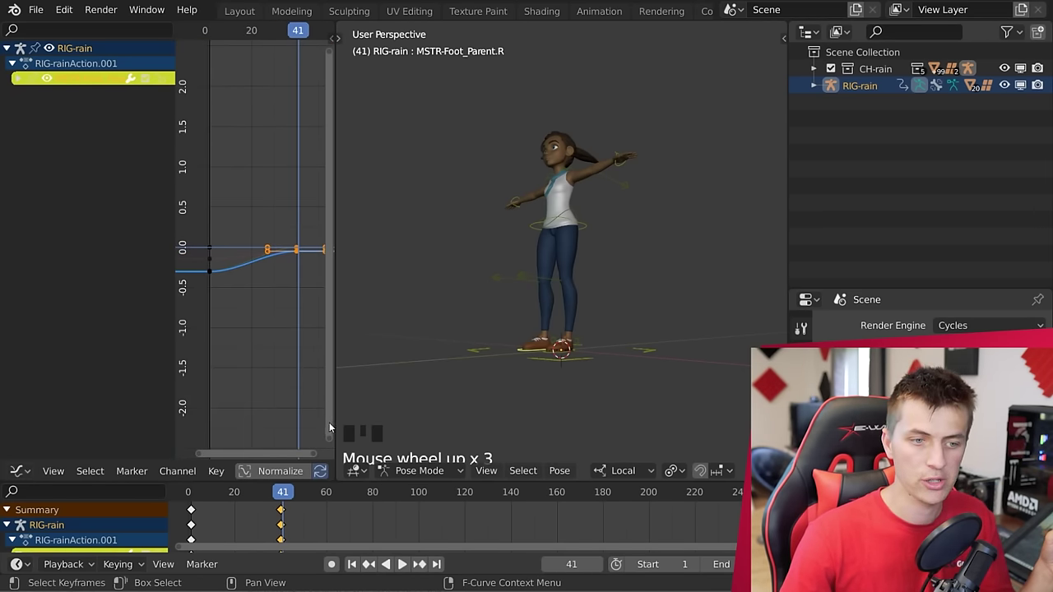
{"action": "left_click_drag", "start_coordinate": [329, 438], "coordinate": [327, 321]}
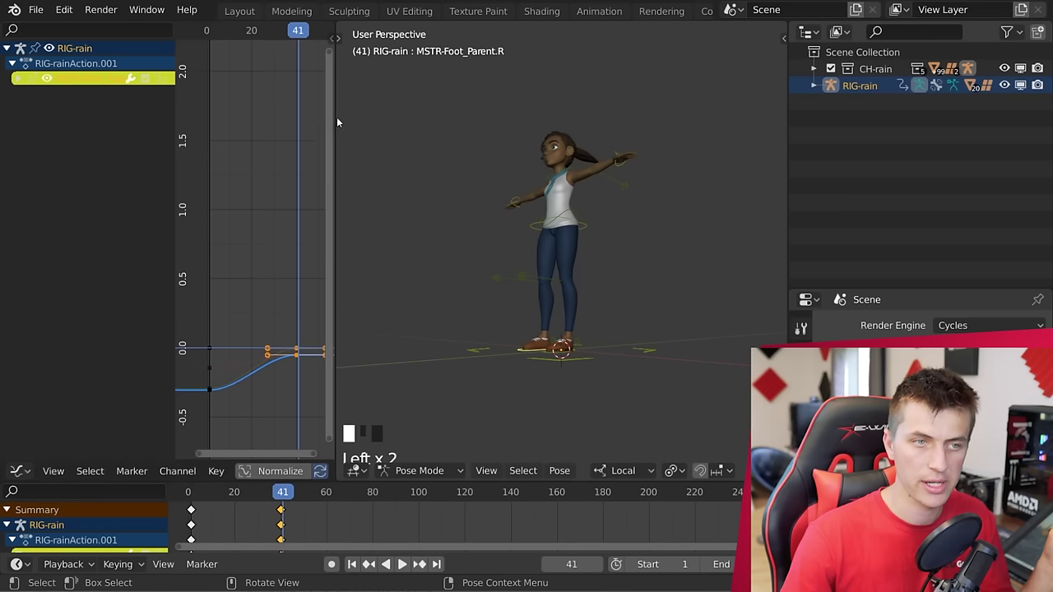
{"action": "left_click", "coordinate": [324, 75]}
{"action": "left_click_drag", "start_coordinate": [325, 76], "coordinate": [321, 174]}
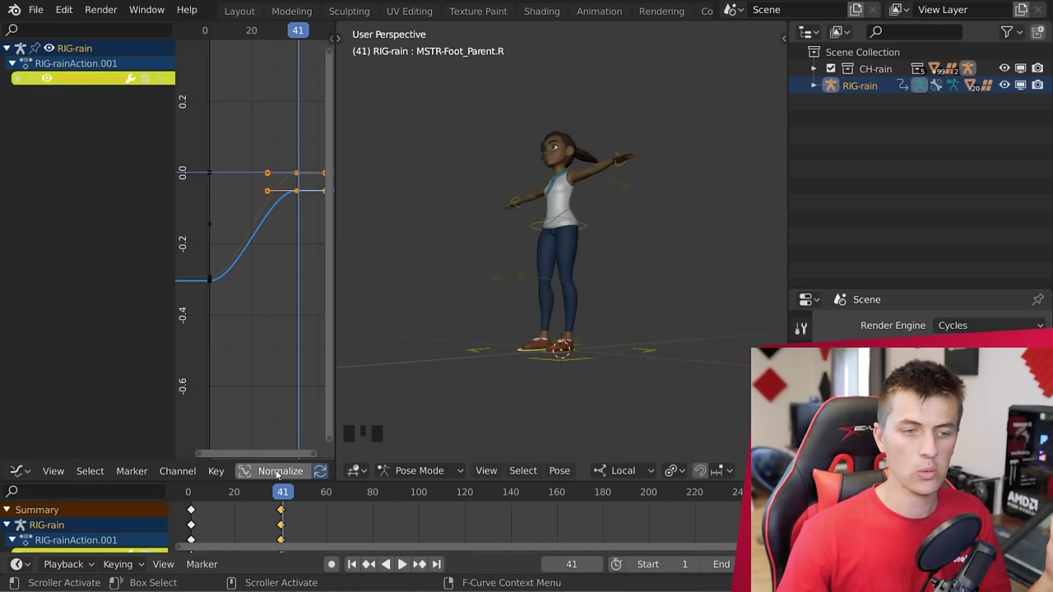
Expand the foot control's channels in the Graph Editor and hide its last three channels, leaving the first three curves shown.
{"action": "mouse_move", "coordinate": [263, 492]}
{"action": "left_mouse_down"}
{"action": "mouse_move", "coordinate": [285, 499]}
{"action": "mouse_move", "coordinate": [265, 505]}
{"action": "left_mouse_up"}
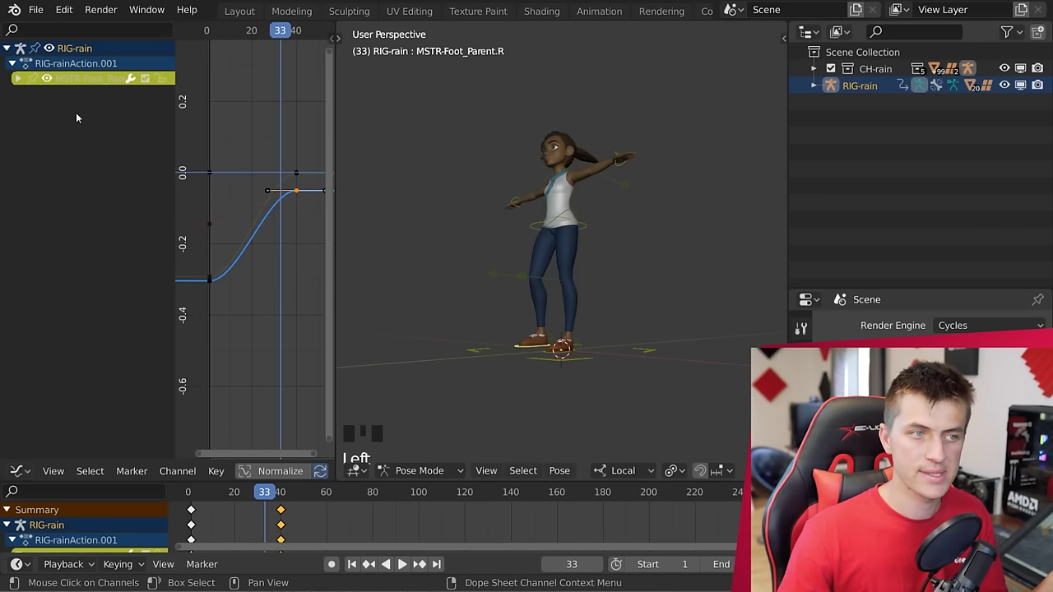
{"action": "left_click", "coordinate": [19, 80]}
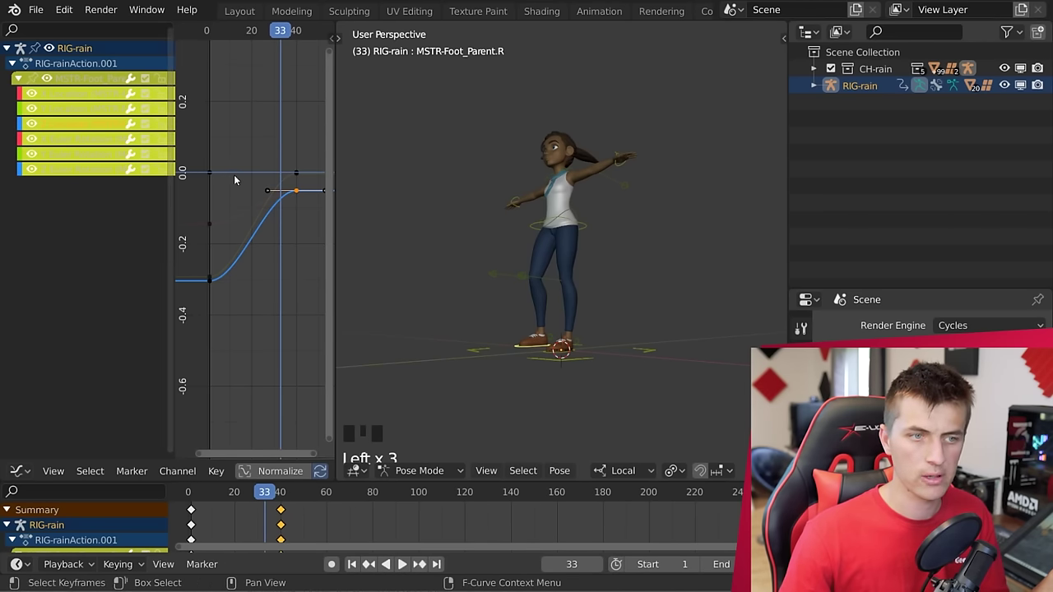
{"action": "left_click", "coordinate": [33, 169]}
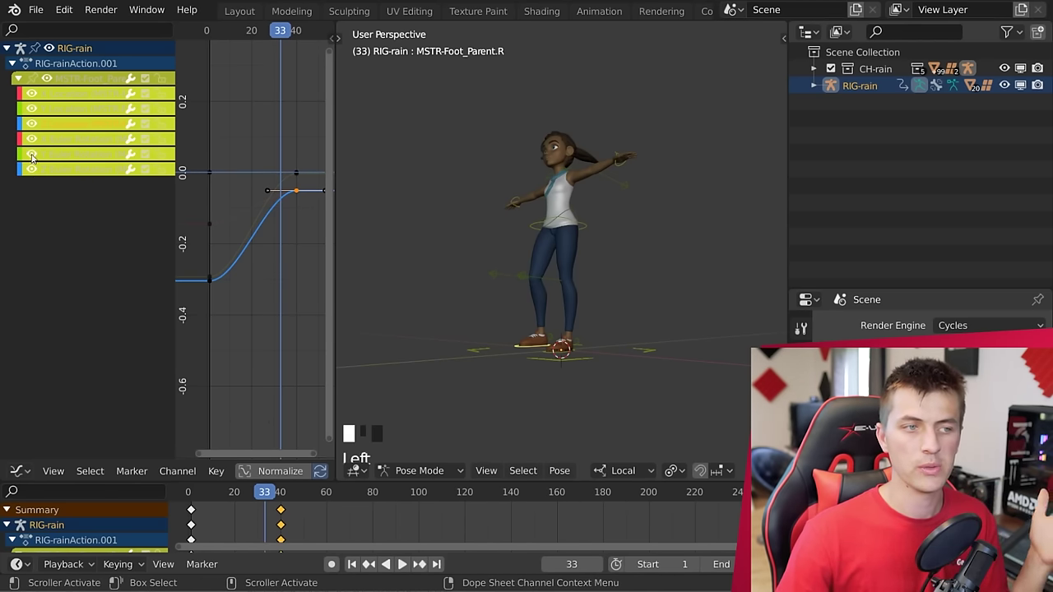
{"action": "left_click", "coordinate": [32, 154]}
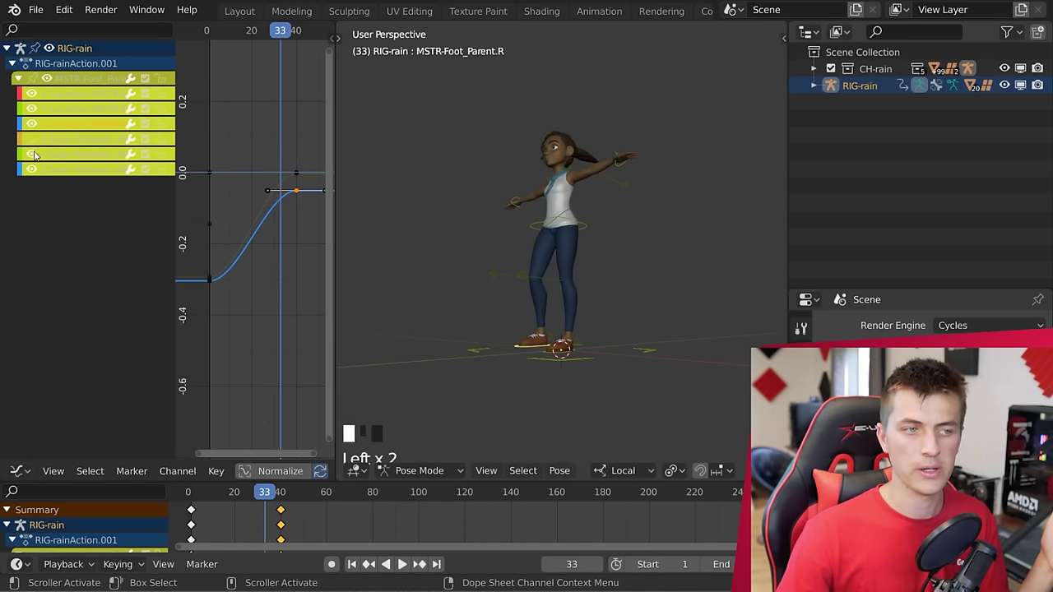
{"action": "left_click", "coordinate": [298, 194]}
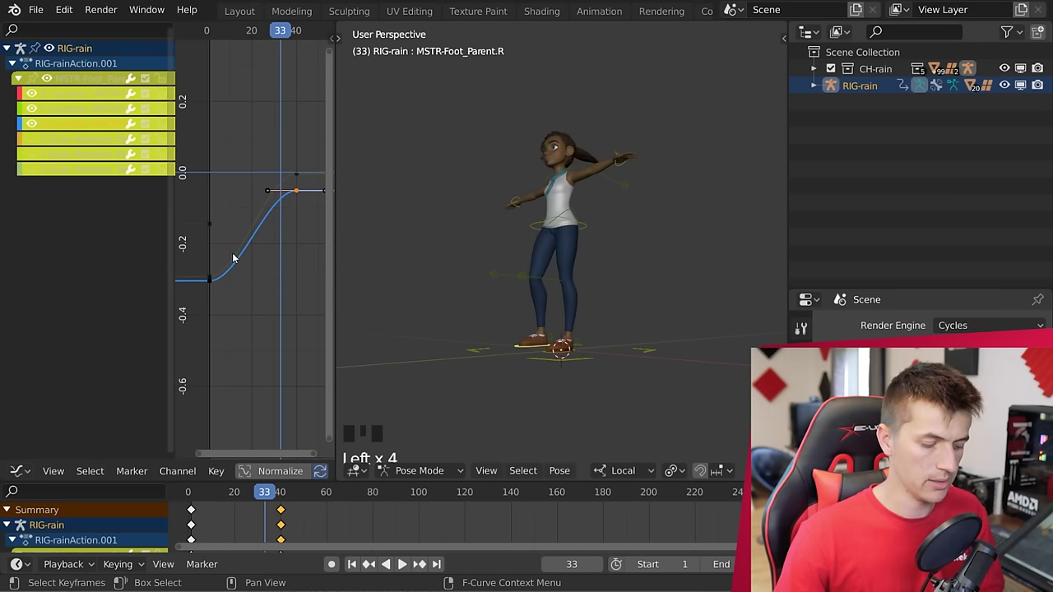
Rotate the end keyframe's handles to a steeper angle on each of the foot's three visible curves, and play the animation.
{"action": "key", "text": "r"}
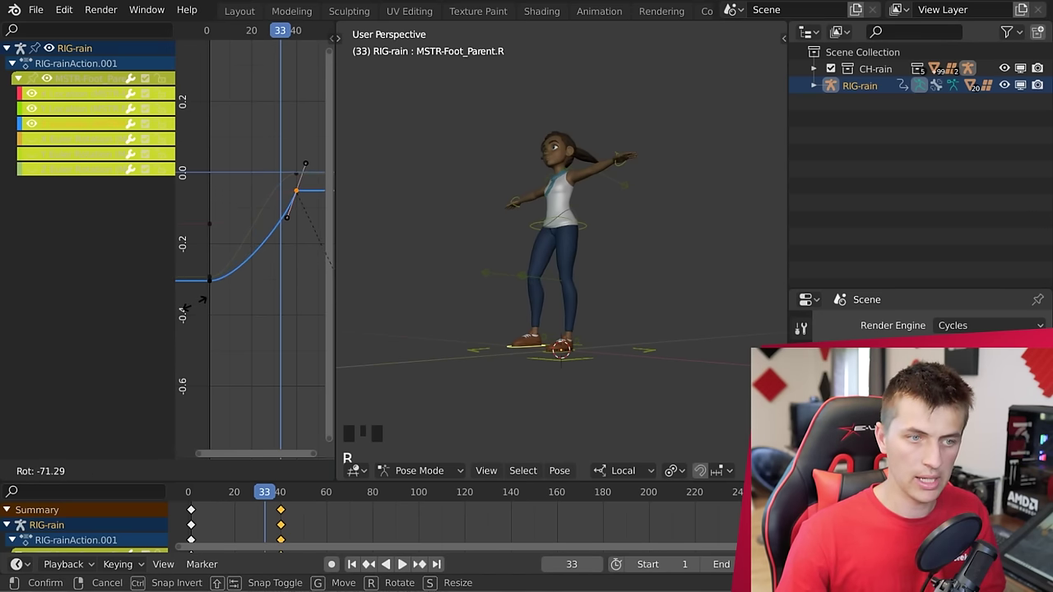
{"action": "left_click", "coordinate": [202, 301]}
{"action": "left_click_drag", "start_coordinate": [259, 491], "coordinate": [227, 492]}
{"action": "left_click", "coordinate": [300, 171]}
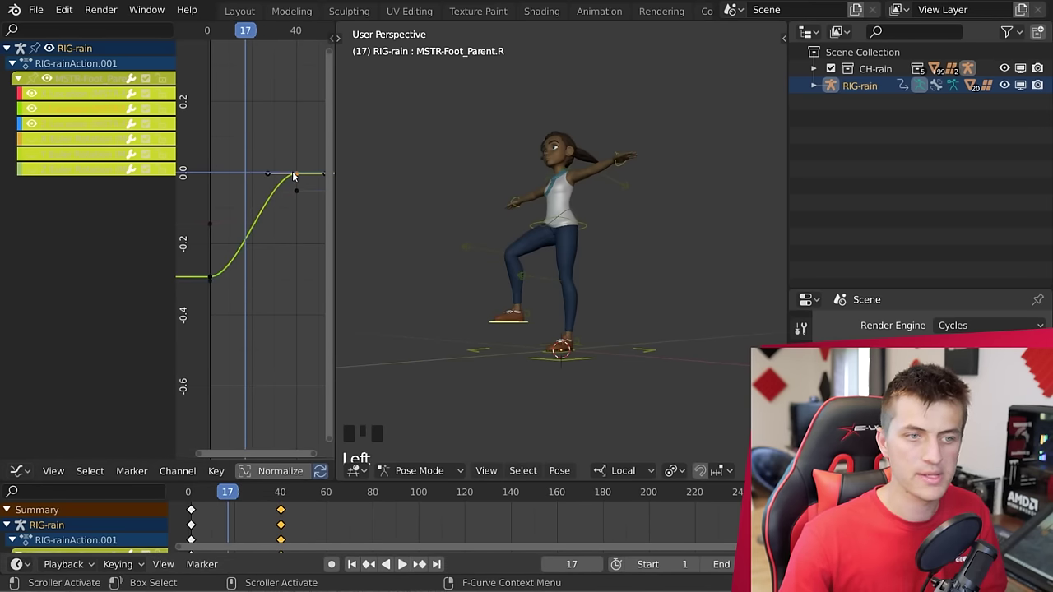
{"action": "key", "text": "r"}
{"action": "left_click", "coordinate": [185, 145]}
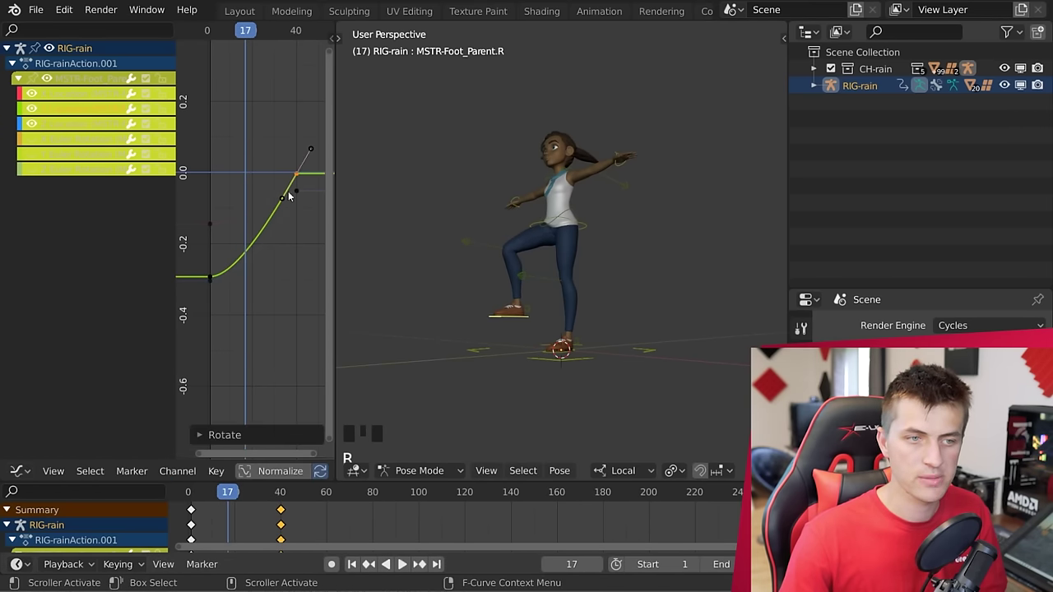
{"action": "left_click", "coordinate": [292, 195]}
{"action": "key", "text": "r"}
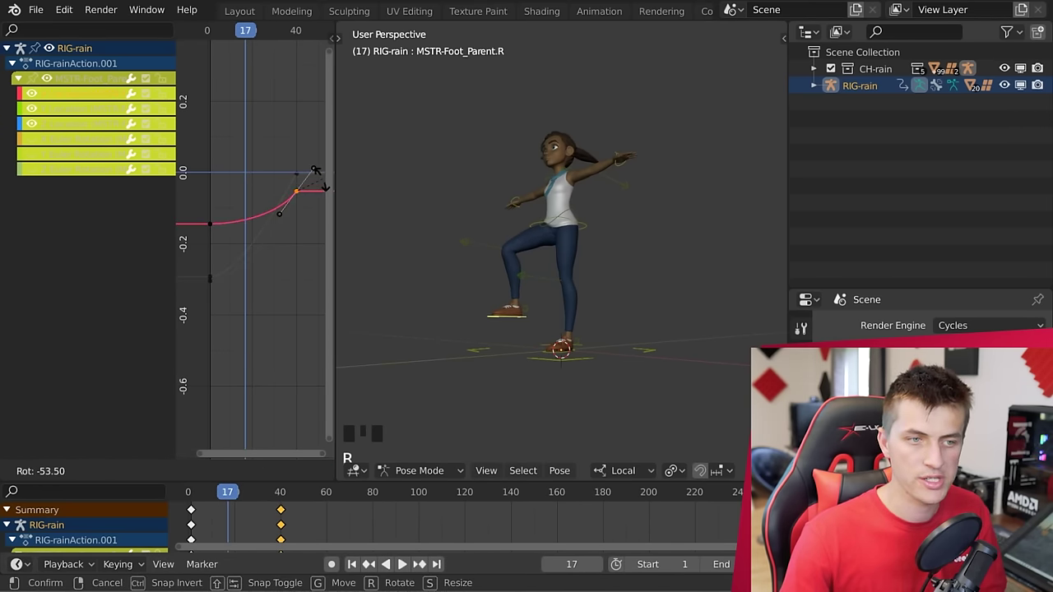
{"action": "left_click", "coordinate": [316, 170]}
{"action": "key", "text": "space"}
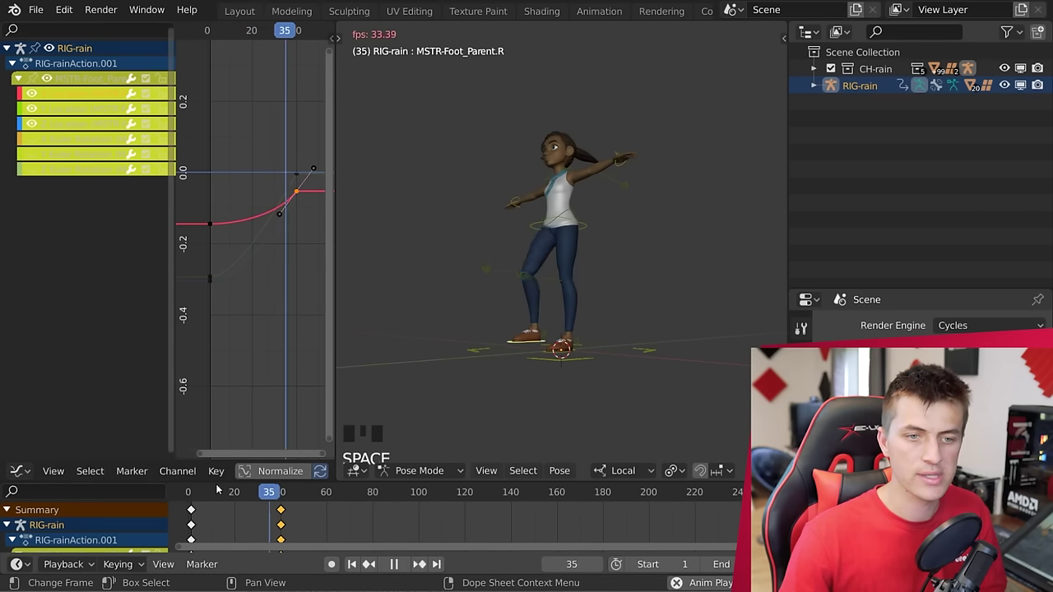
{"action": "key", "text": "space"}
Move the foot's second set of keyframes to about frame 17 in the Timeline and play the faster motion.
{"action": "left_click", "coordinate": [269, 491]}
{"action": "left_click_drag", "start_coordinate": [282, 512], "coordinate": [228, 524]}
{"action": "key", "text": "space"}
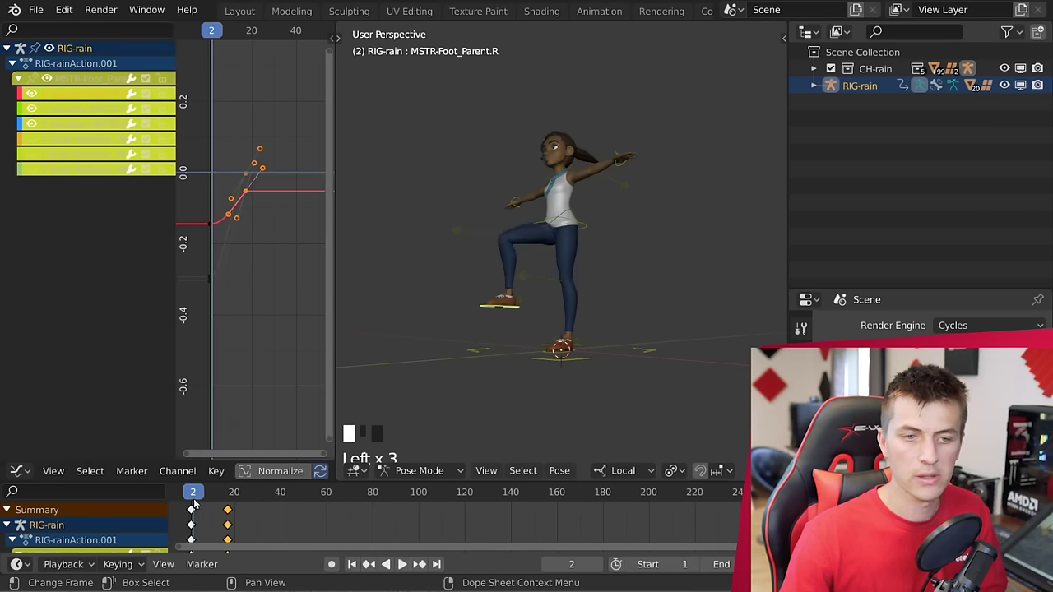
{"action": "key", "text": "space"}
Move the second set of keyframes to about frame 10 and replay the quick foot motion from the start.
{"action": "left_click_drag", "start_coordinate": [228, 508], "coordinate": [212, 508]}
{"action": "left_click", "coordinate": [195, 494]}
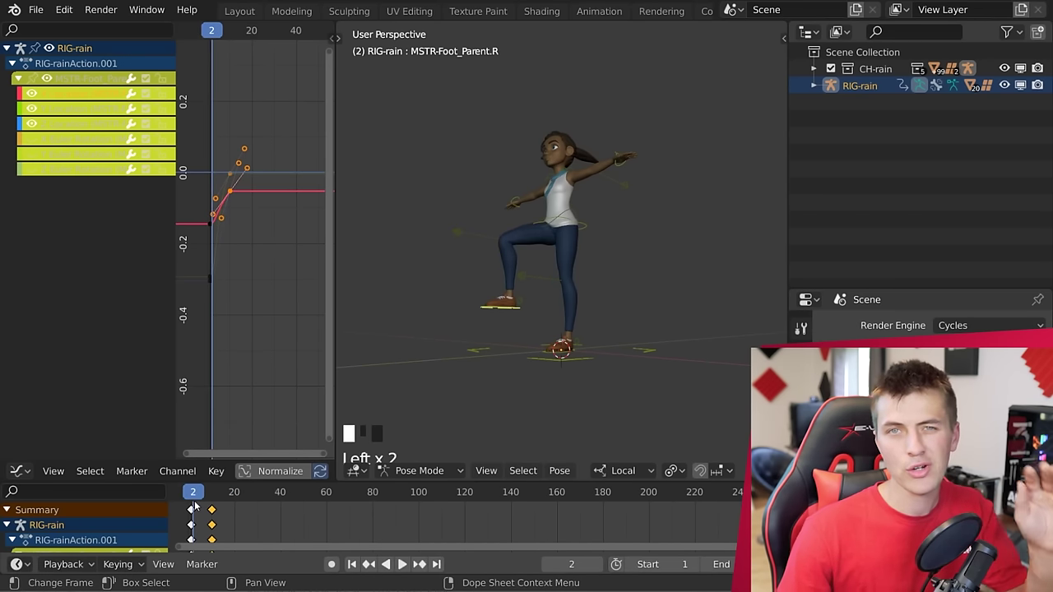
{"action": "key", "text": "space"}
{"action": "key", "text": "space"}
{"action": "left_click", "coordinate": [192, 510]}
{"action": "left_click", "coordinate": [191, 492]}
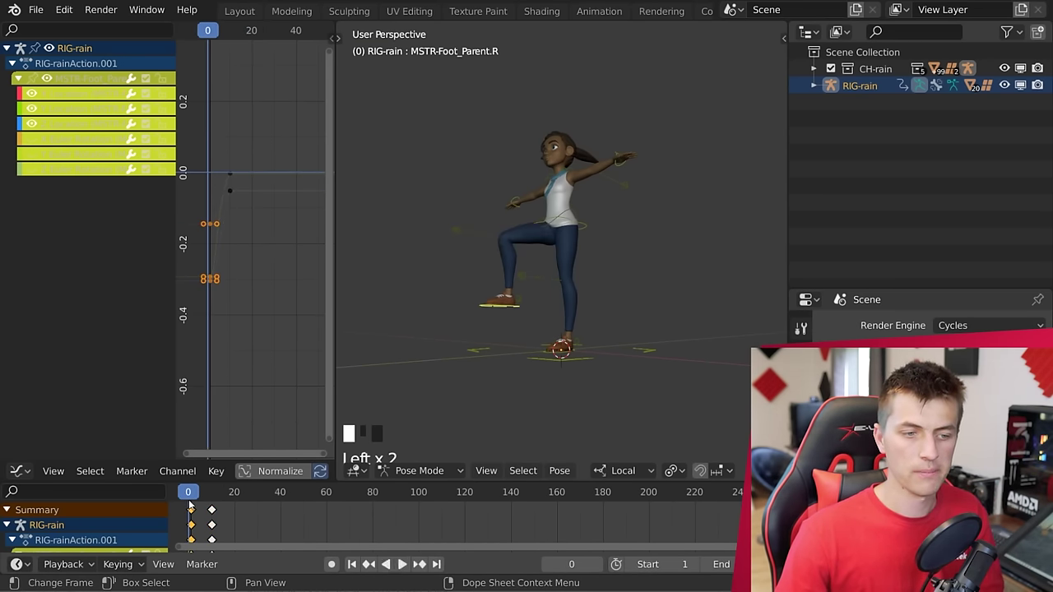
{"action": "key", "text": "space"}
{"action": "left_click", "coordinate": [200, 493]}
{"action": "key", "text": "space"}
{"action": "key", "text": "space"}
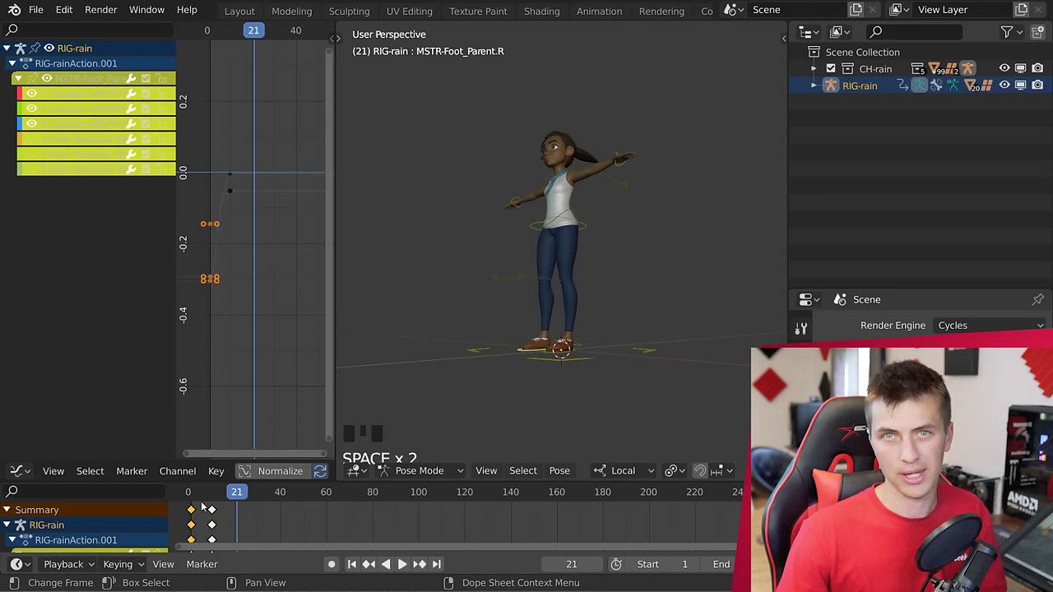
Space the second set of keyframes out to about frame 29 in the Timeline.
{"action": "left_click_drag", "start_coordinate": [212, 511], "coordinate": [234, 510]}
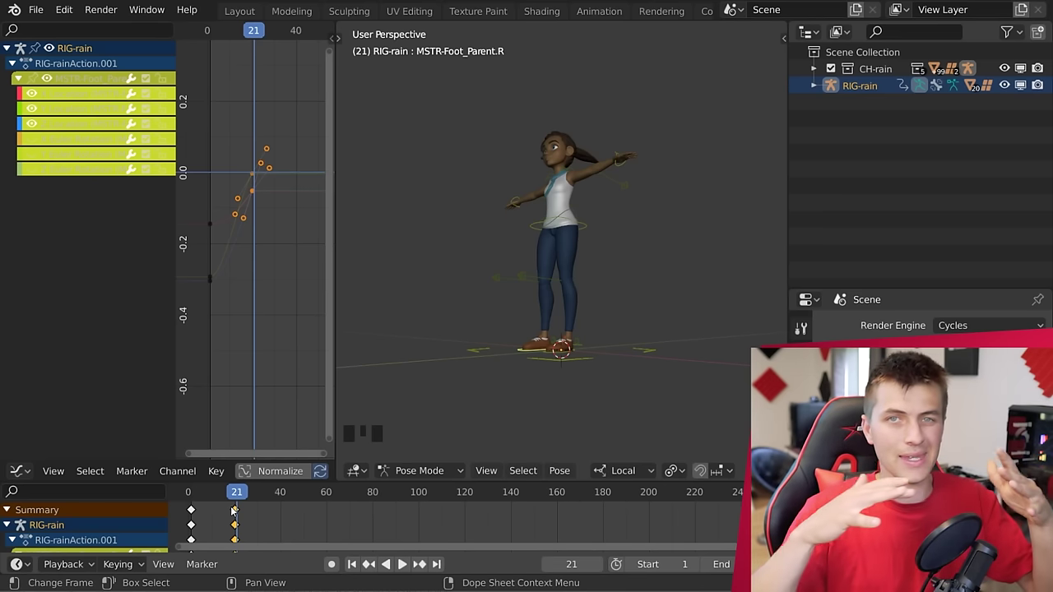
{"action": "left_click_drag", "start_coordinate": [234, 511], "coordinate": [252, 450]}
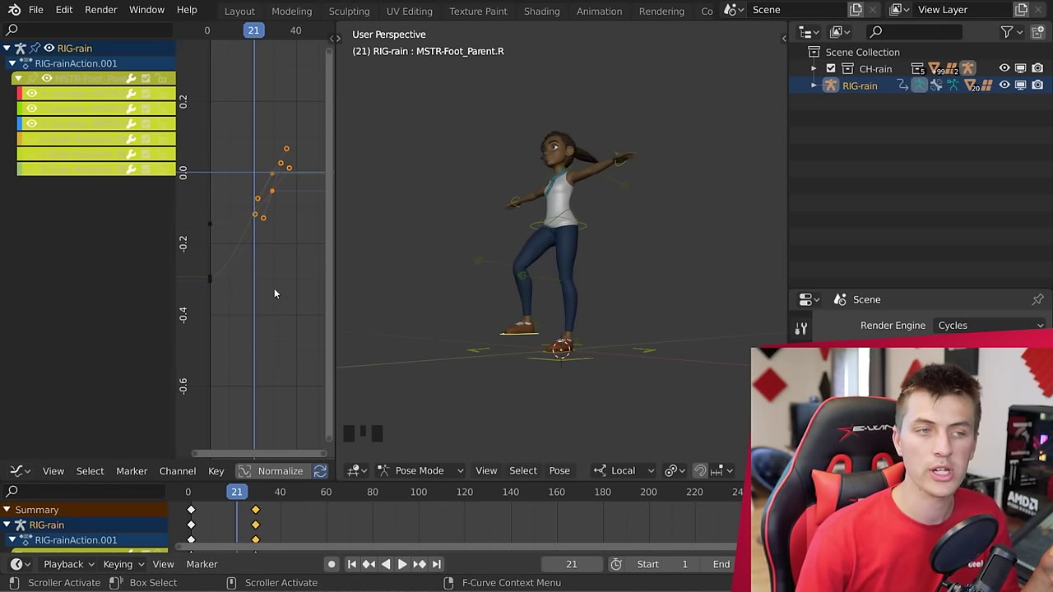
{"action": "scroll", "coordinate": [242, 234], "scroll_direction": "up", "scroll_amount": 1}
{"action": "middle_click_drag", "start_coordinate": [242, 232], "coordinate": [254, 186]}
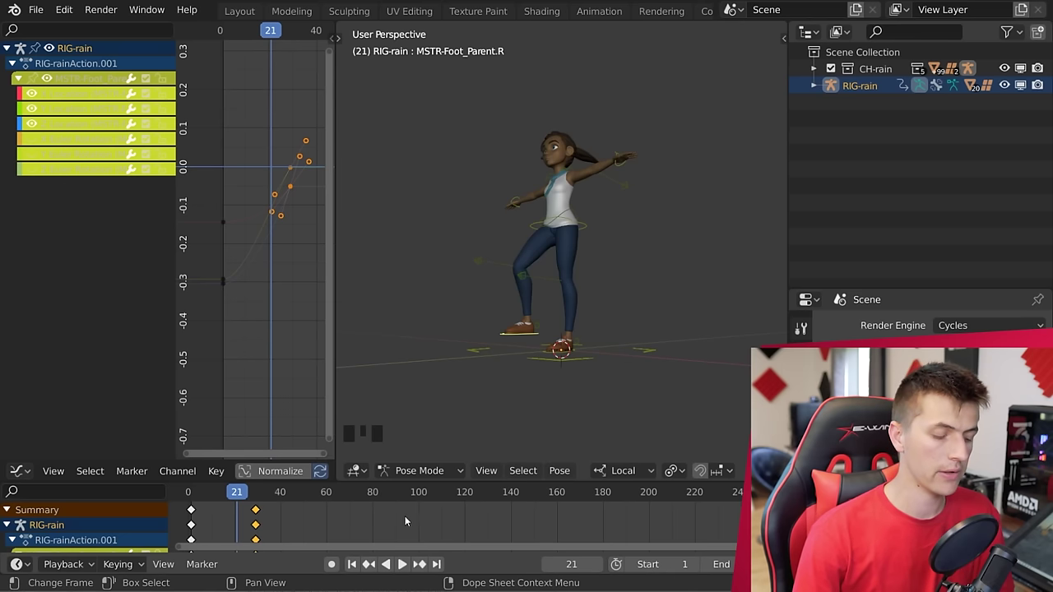
Set the interpolation of all the foot's keyframes to Constant and play the stepped motion.
{"action": "key", "text": "t"}
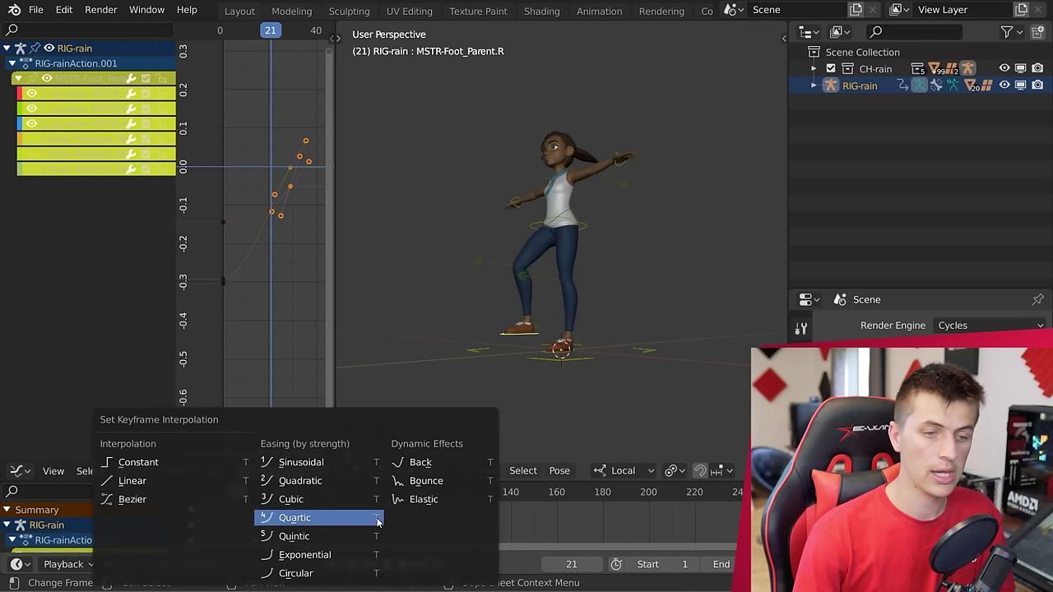
{"action": "left_click", "coordinate": [173, 466]}
{"action": "key", "text": "t"}
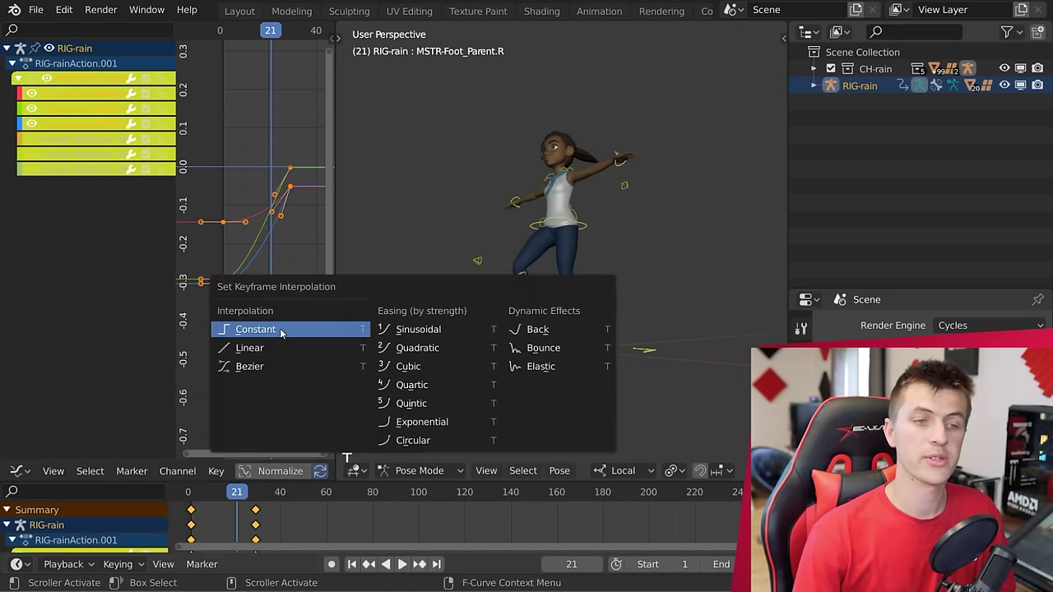
{"action": "left_click", "coordinate": [280, 328]}
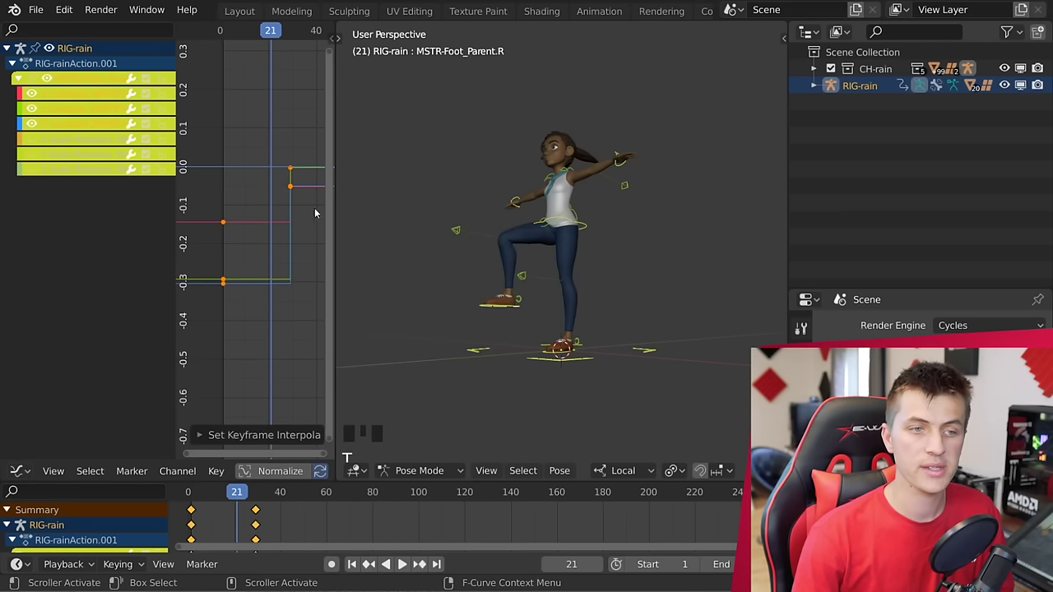
{"action": "left_click", "coordinate": [200, 492]}
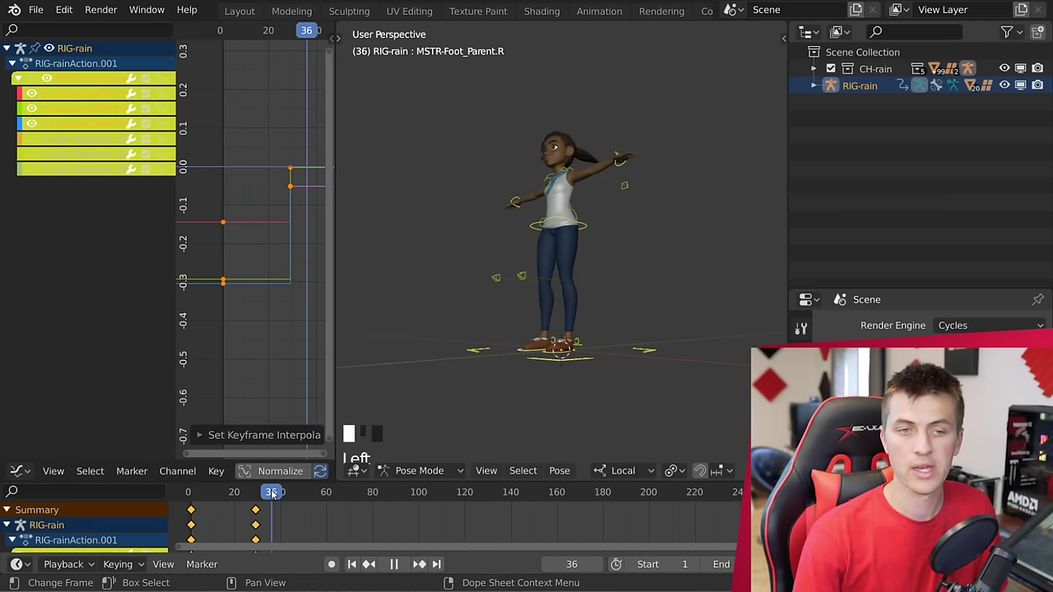
{"action": "key", "text": "space"}
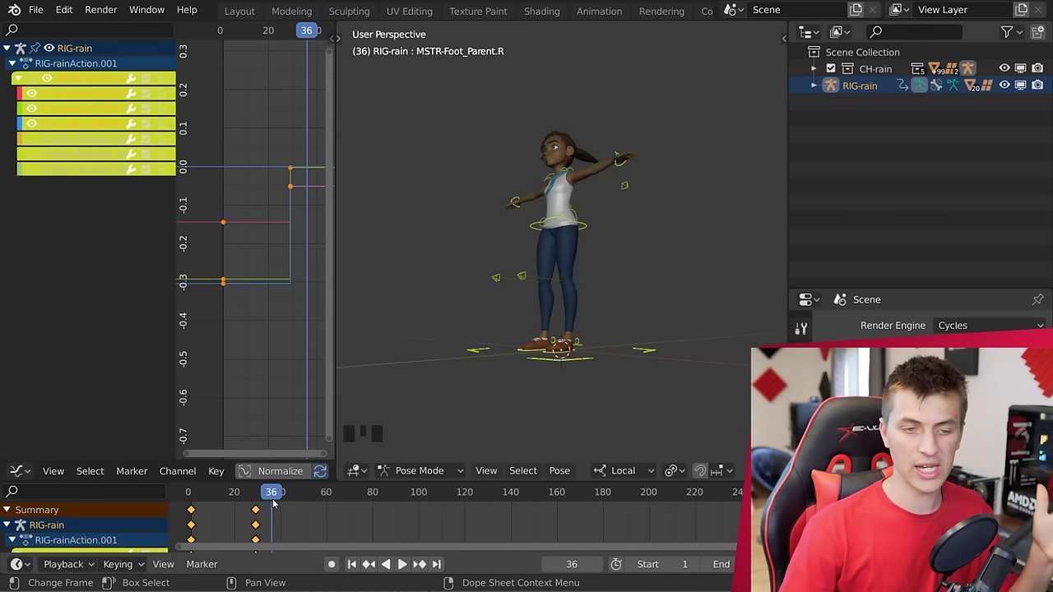
{"action": "mouse_move", "coordinate": [276, 499]}
{"action": "left_mouse_down"}
{"action": "mouse_move", "coordinate": [220, 501]}
{"action": "mouse_move", "coordinate": [276, 501]}
{"action": "left_mouse_up"}
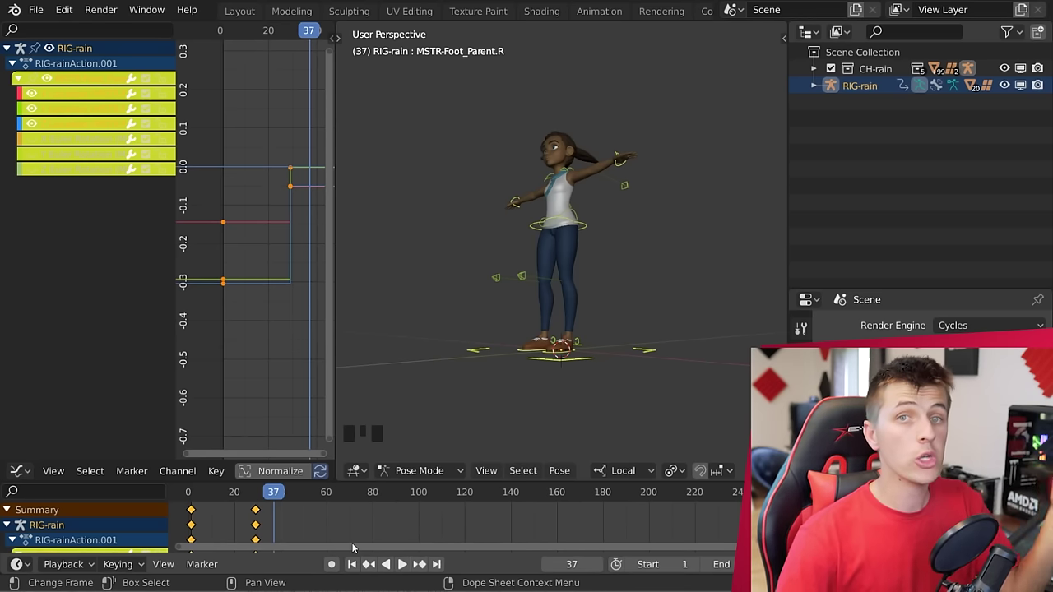
{"action": "scroll", "coordinate": [309, 520], "scroll_direction": "up", "scroll_amount": 1}
{"action": "middle_click_drag", "start_coordinate": [309, 520], "coordinate": [421, 531]}
{"action": "scroll", "coordinate": [424, 532], "scroll_direction": "up", "scroll_amount": 1}
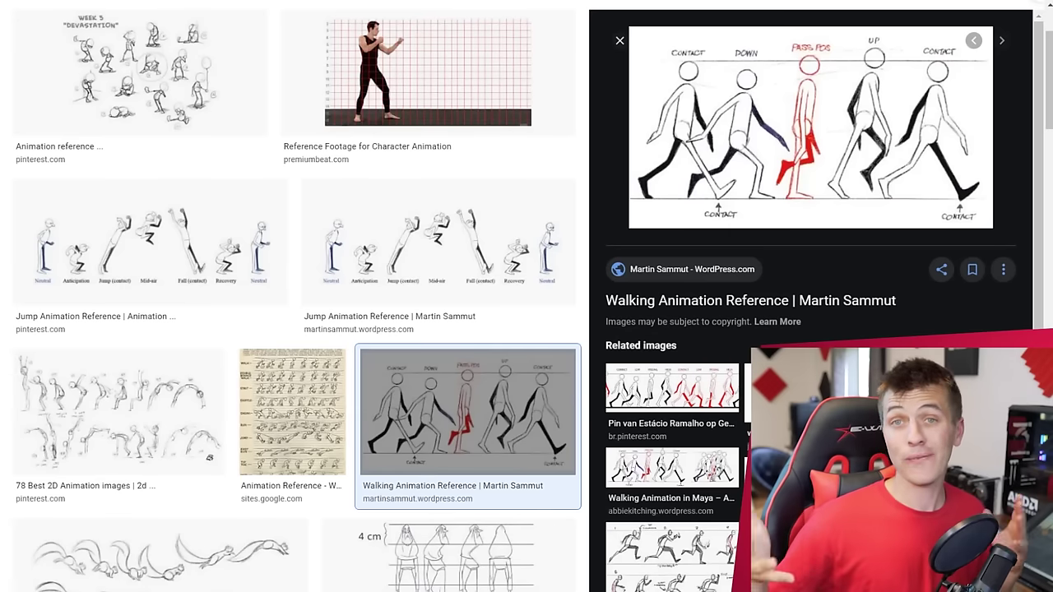
Switch to the browser to play the "100 Ways to Walk" reference video and open "12 Principles of Animation (Official Full Series)".
{"action": "left_click", "coordinate": [543, 255]}
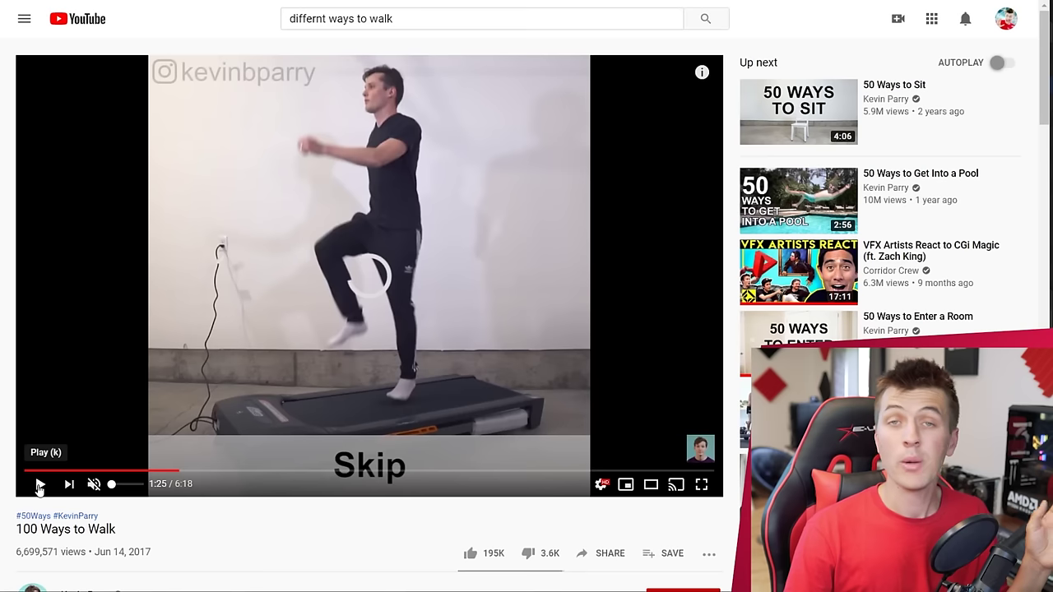
{"action": "left_click", "coordinate": [39, 484]}
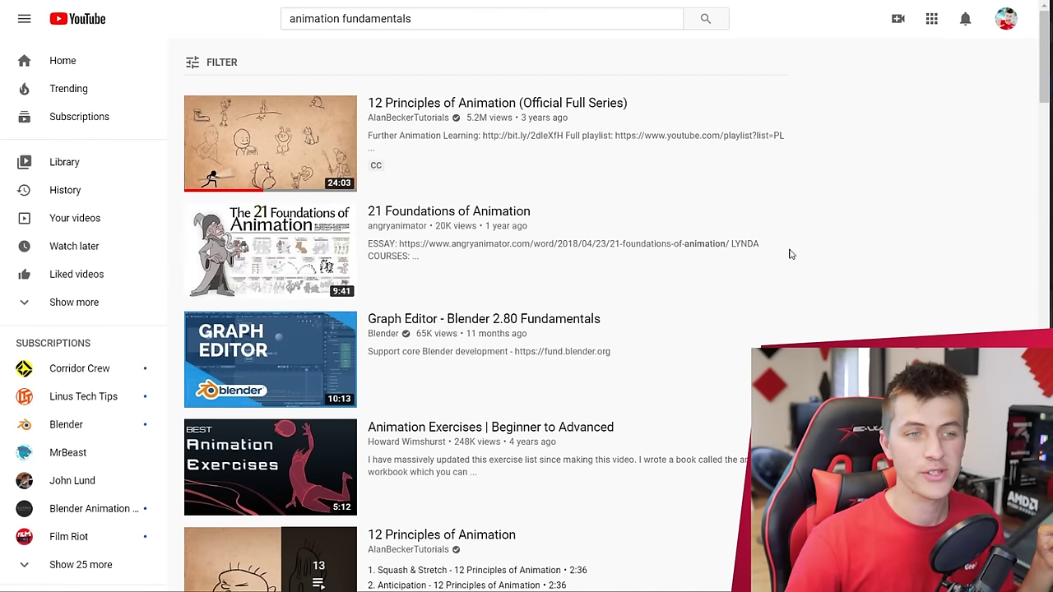
{"action": "left_click", "coordinate": [576, 102]}
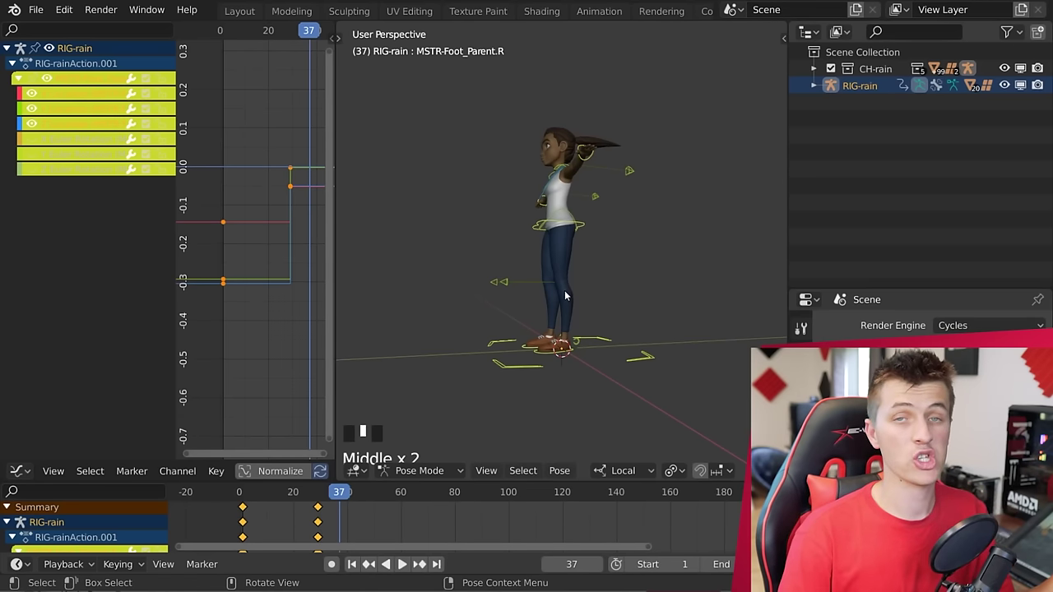
{"action": "middle_click_drag", "start_coordinate": [575, 303], "coordinate": [599, 276]}
{"action": "key", "text": "shift+a"}
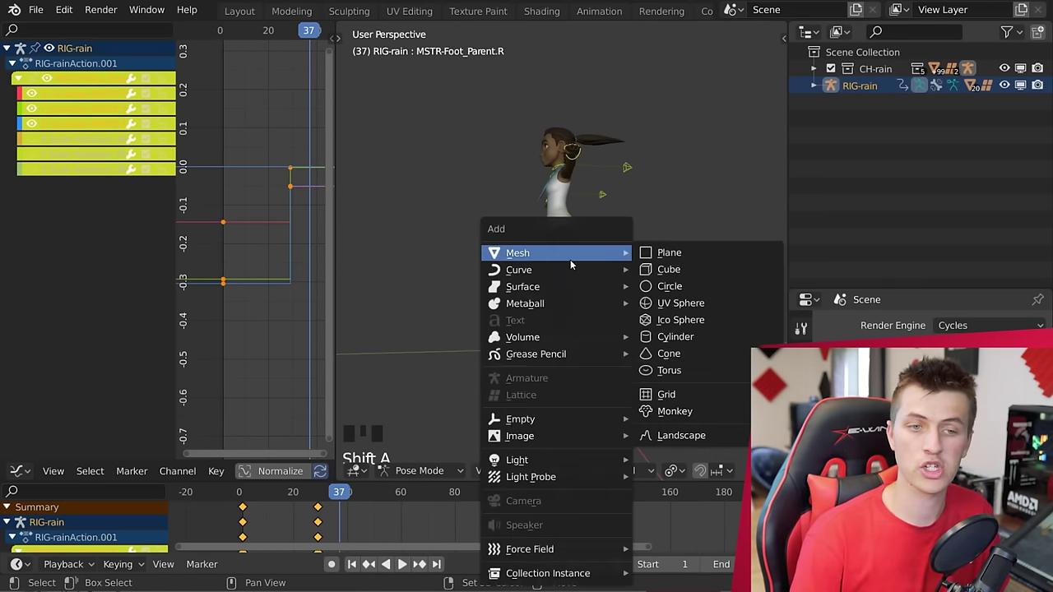
{"action": "mouse_move", "coordinate": [553, 440]}
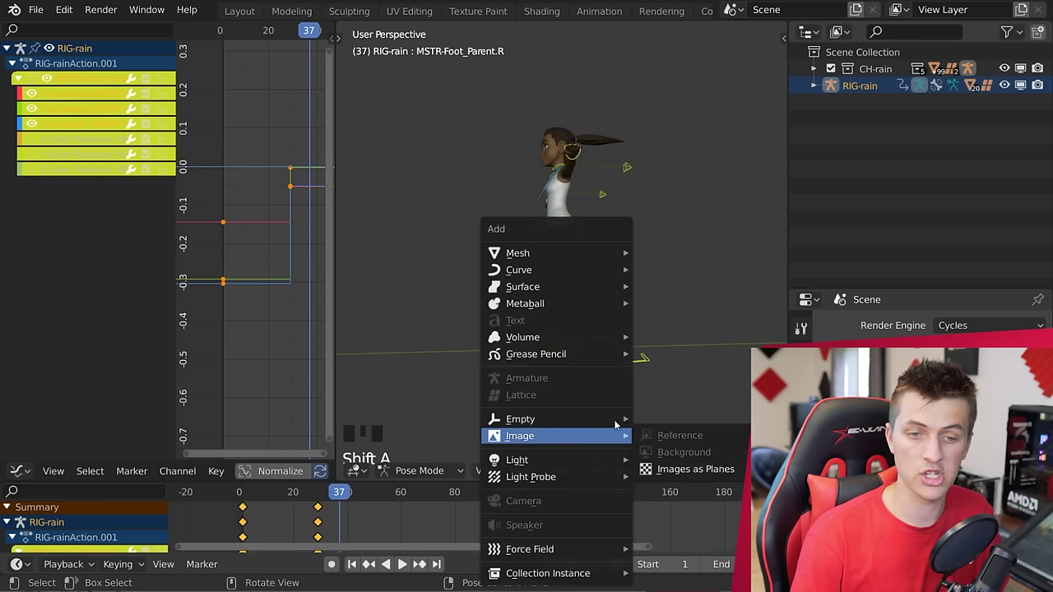
{"action": "key", "text": "Escape"}
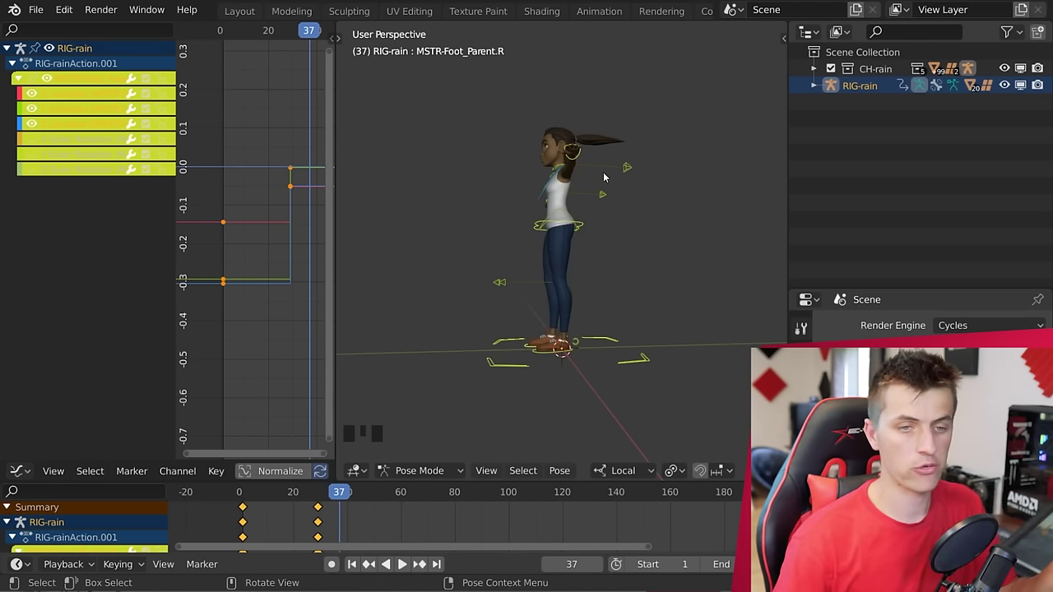
Delete all the rig's keyframes and clear the rotation and location of its pose.
{"action": "key", "text": "x"}
{"action": "left_click", "coordinate": [360, 507]}
{"action": "middle_click_drag", "start_coordinate": [498, 329], "coordinate": [580, 340]}
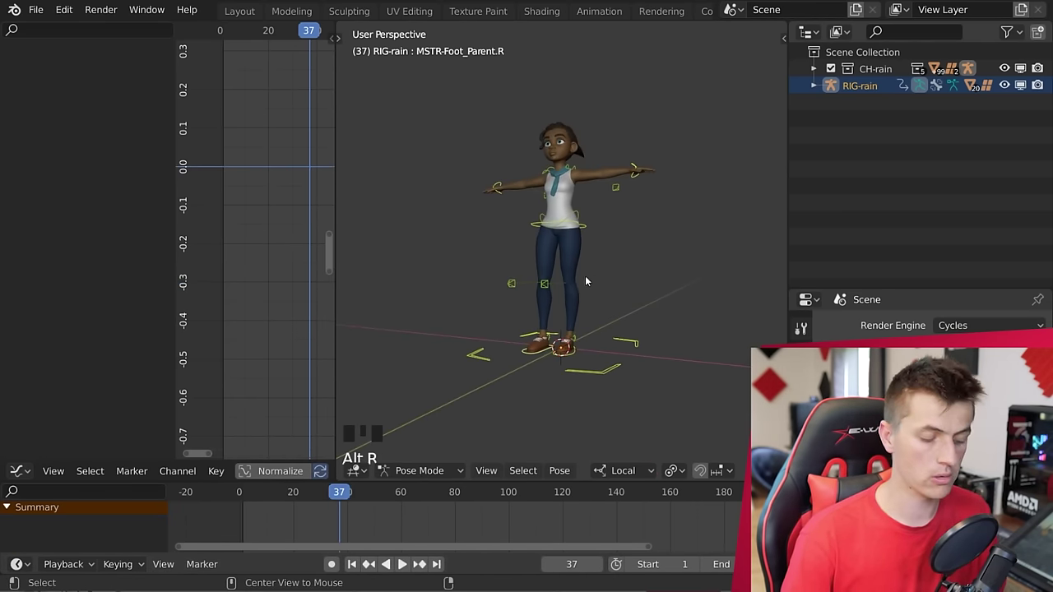
{"action": "key", "text": "alt+g"}
{"action": "middle_click_drag", "start_coordinate": [598, 253], "coordinate": [596, 296]}
{"action": "scroll", "coordinate": [608, 255], "scroll_direction": "up", "scroll_amount": 2}
{"action": "key", "text": "a"}
{"action": "key", "text": "a"}
{"action": "key", "text": "a"}
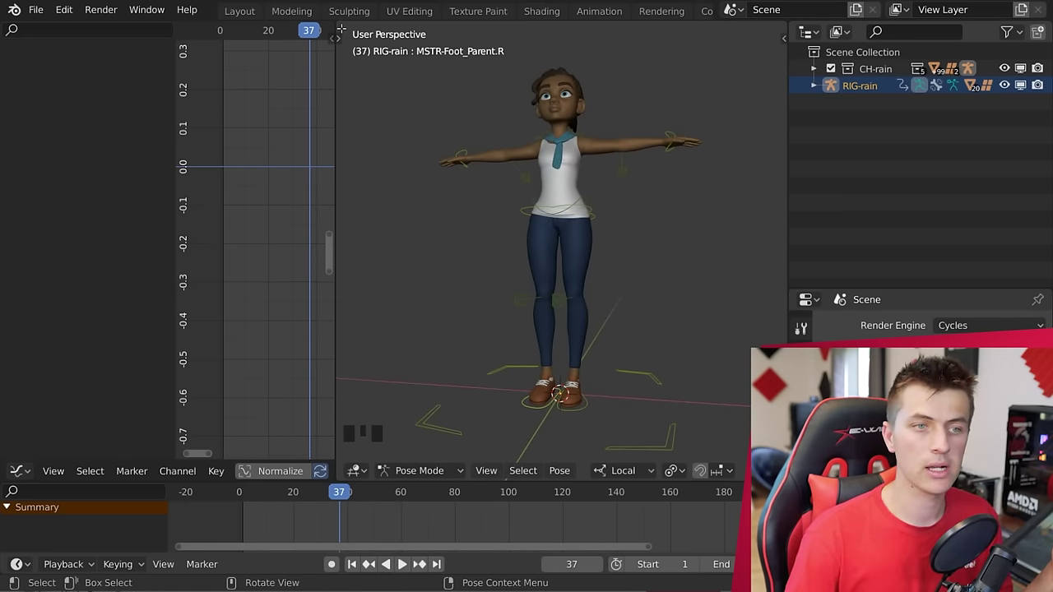
Close the Graph Editor area to enlarge the 3D viewport, and pause the walking reference video in the browser.
{"action": "left_click", "coordinate": [309, 30]}
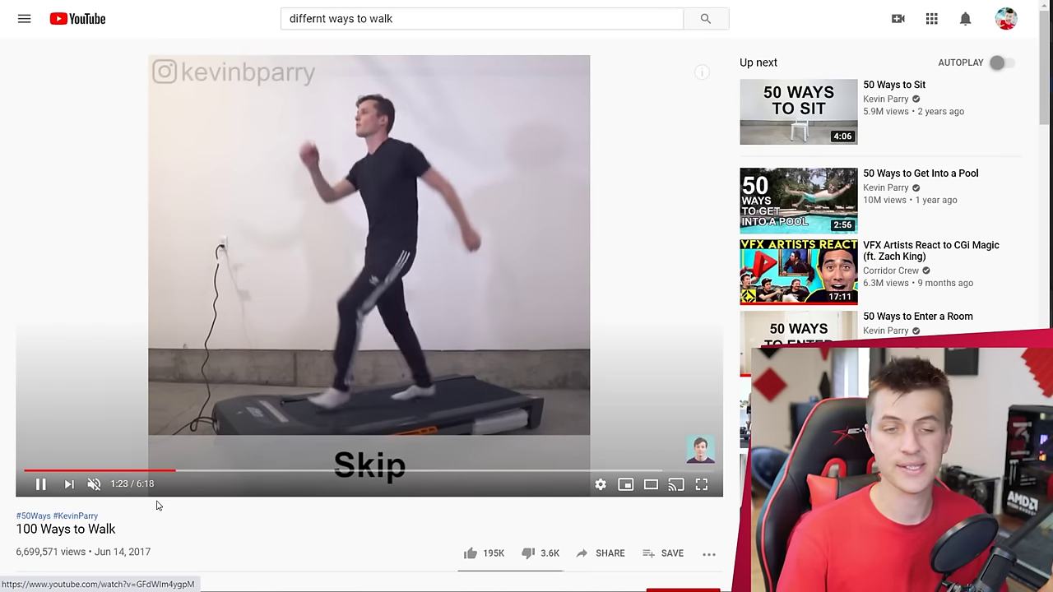
{"action": "left_click", "coordinate": [39, 485]}
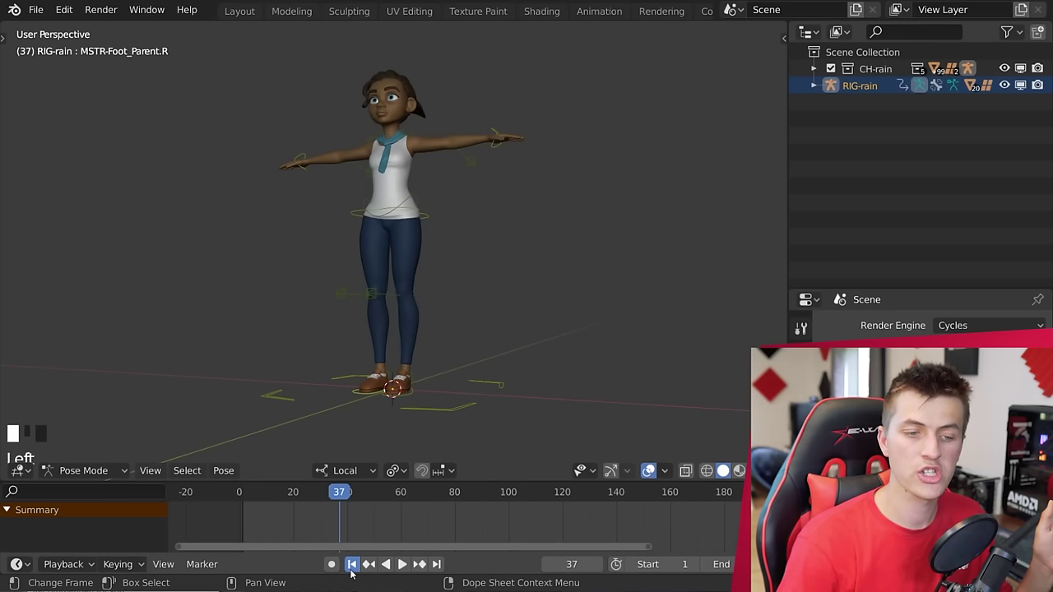
Return to frame 1, enable Auto Keying and move the right foot control up and forward into a raised step.
{"action": "key", "text": "shift+Left"}
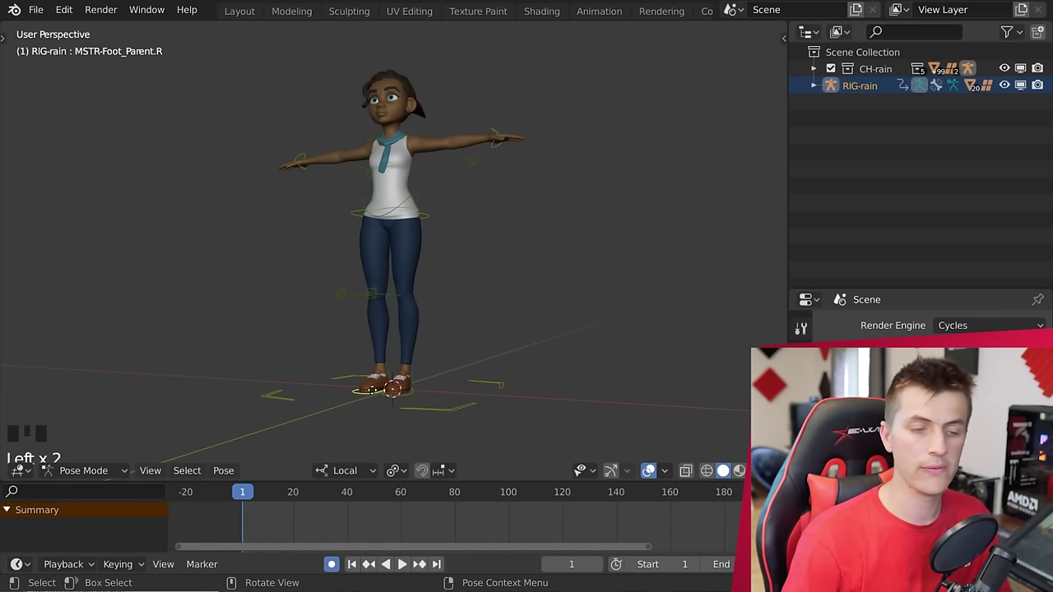
{"action": "key", "text": "g"}
{"action": "left_click", "coordinate": [320, 362]}
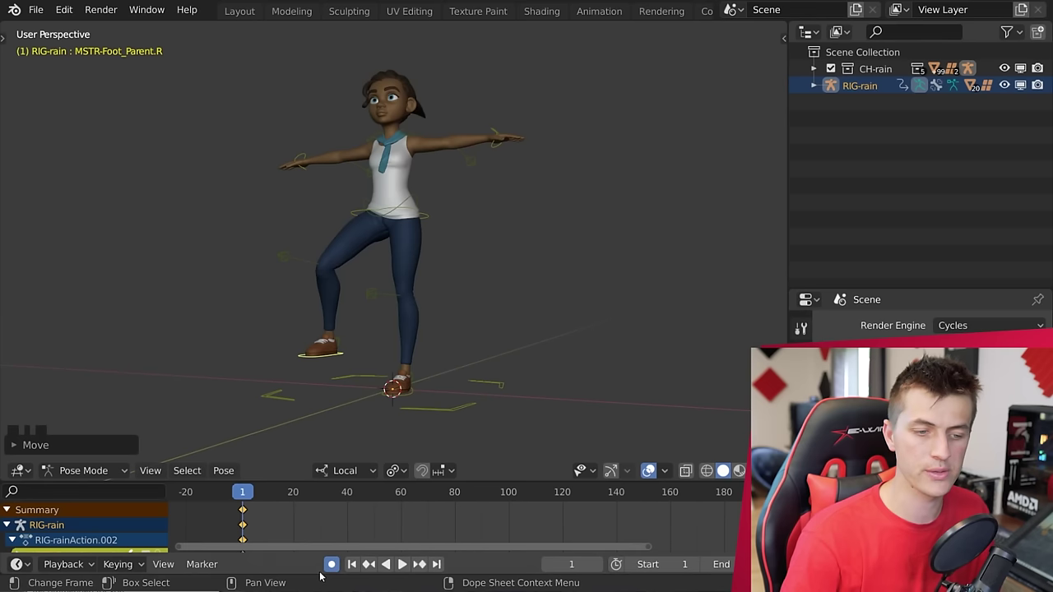
{"action": "middle_click_drag", "start_coordinate": [317, 353], "coordinate": [362, 345]}
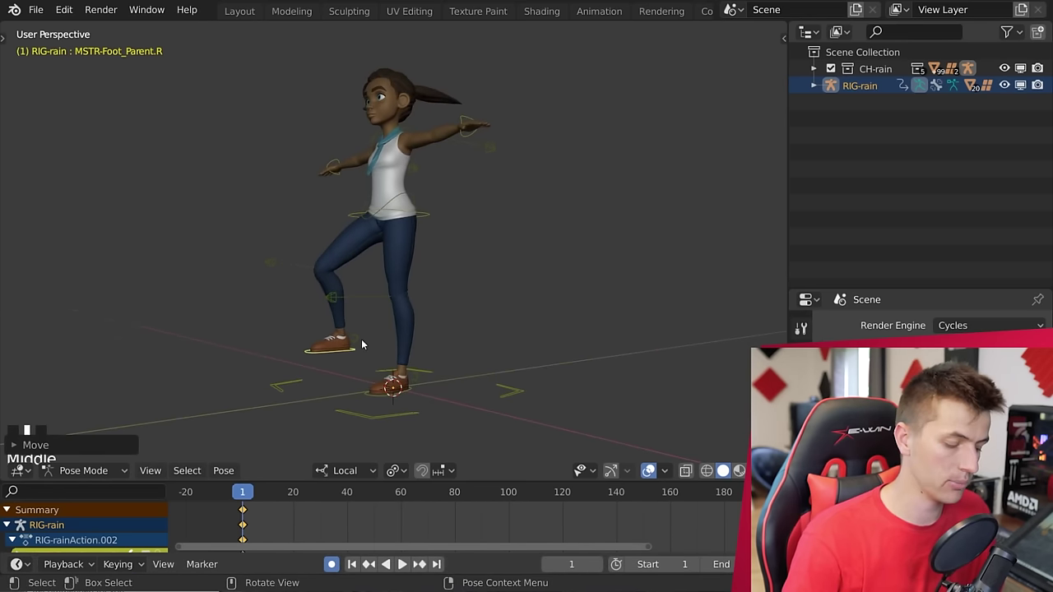
Switch to the right orthographic view, select the pelvis control and try moving it up and forward.
{"action": "key", "text": "KP_3"}
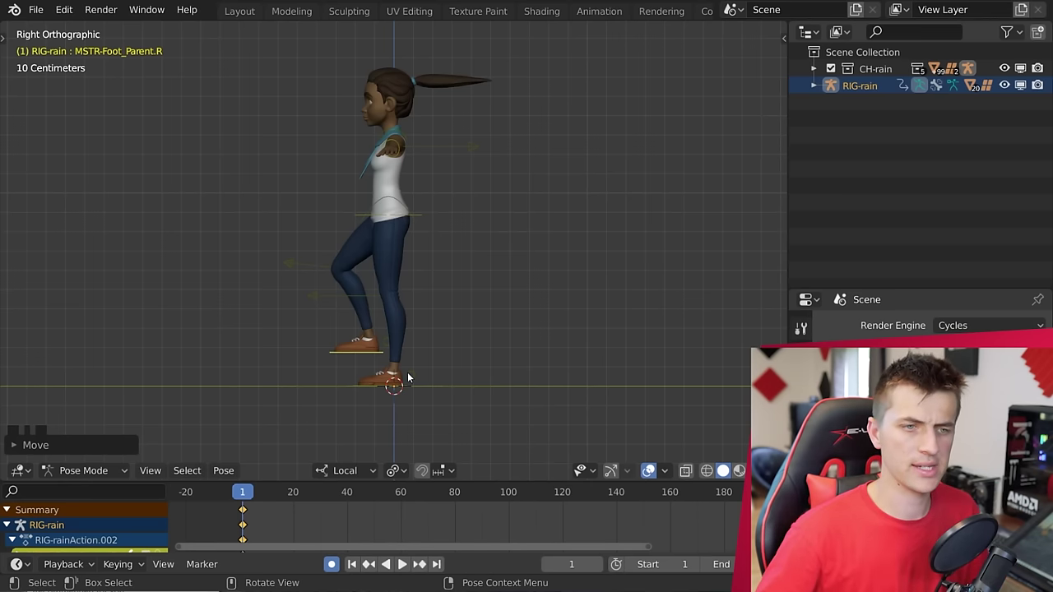
{"action": "left_click", "coordinate": [424, 215]}
{"action": "key", "text": "g"}
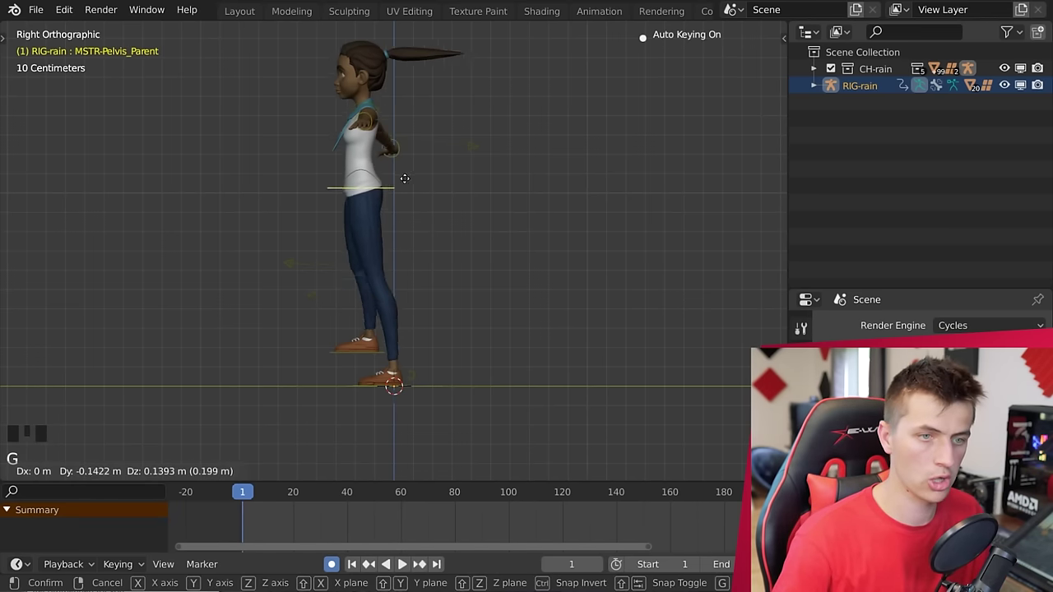
{"action": "left_click", "coordinate": [419, 181]}
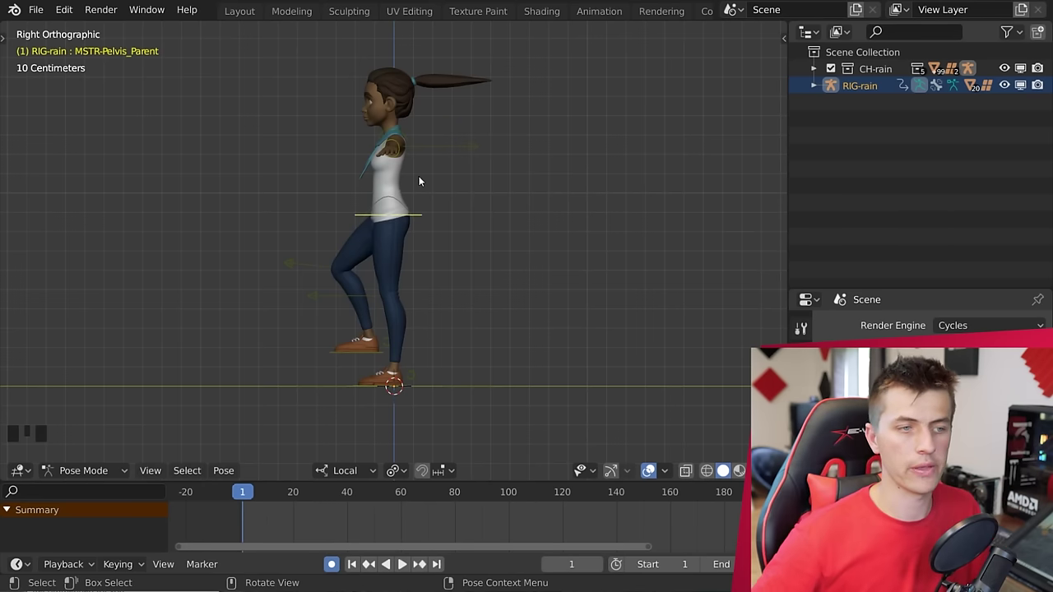
{"action": "key", "text": "g"}
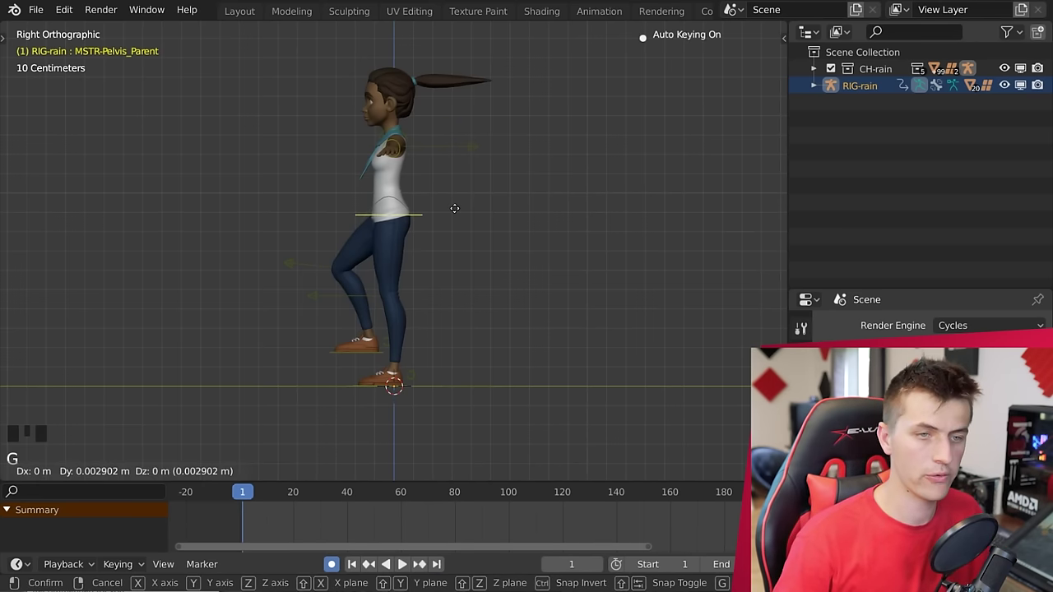
{"action": "left_click", "coordinate": [444, 206]}
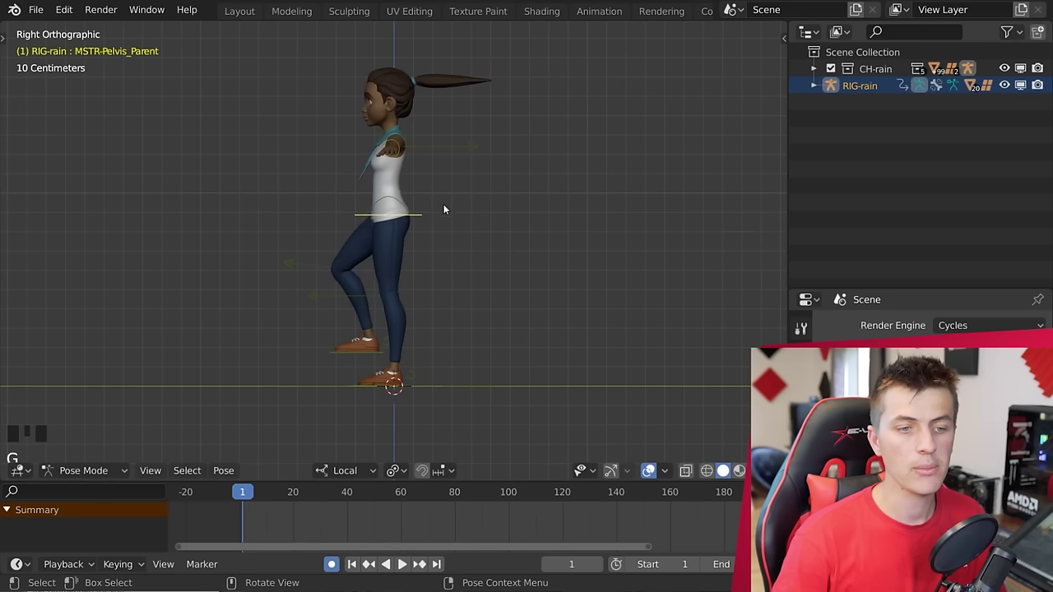
{"action": "left_click", "coordinate": [388, 216]}
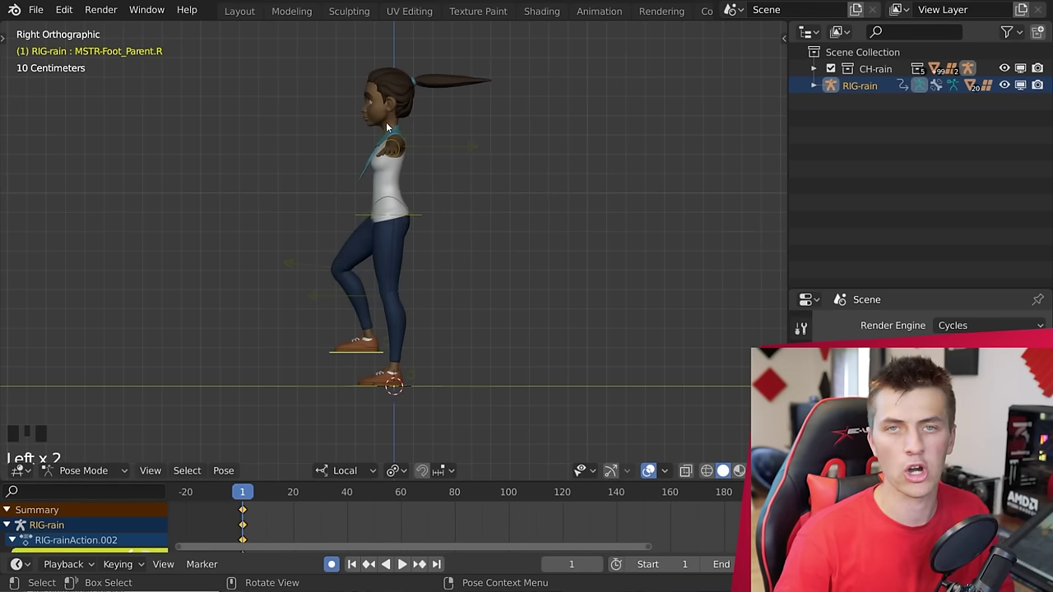
{"action": "key", "text": "KP_3"}
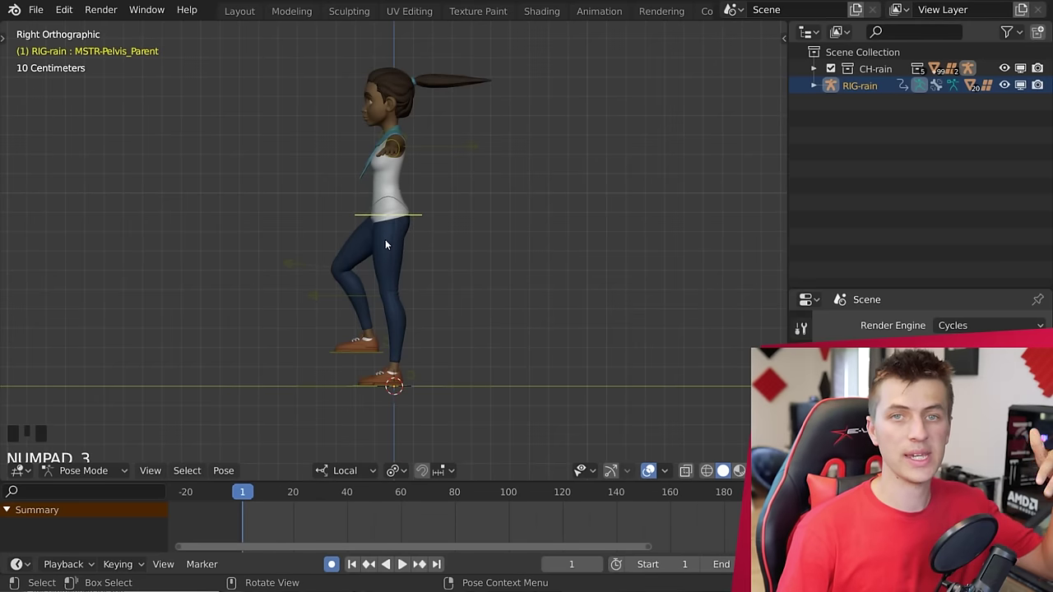
{"action": "key", "text": "g"}
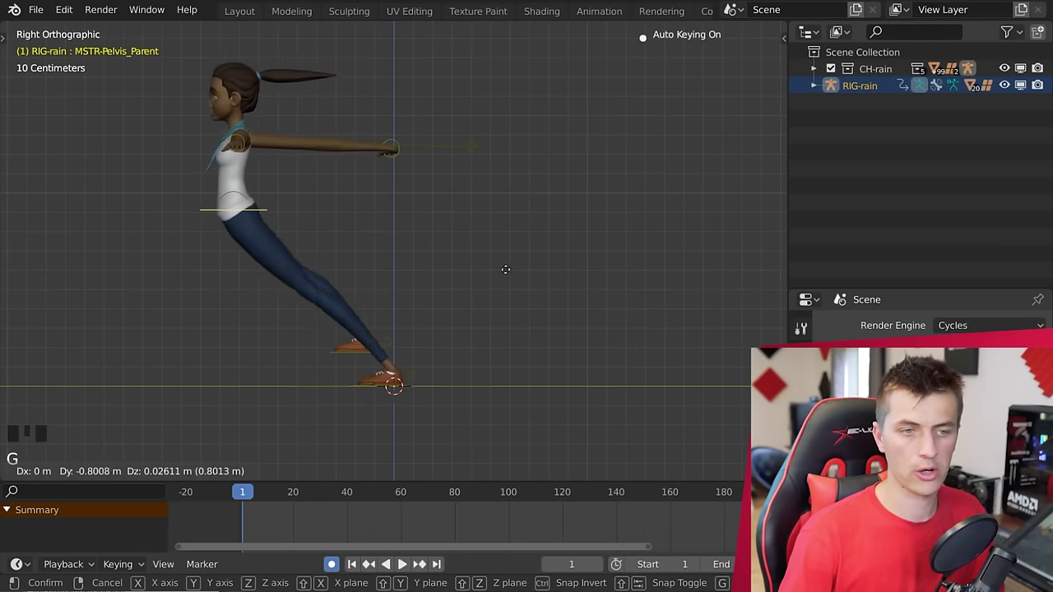
{"action": "right_click", "coordinate": [556, 287]}
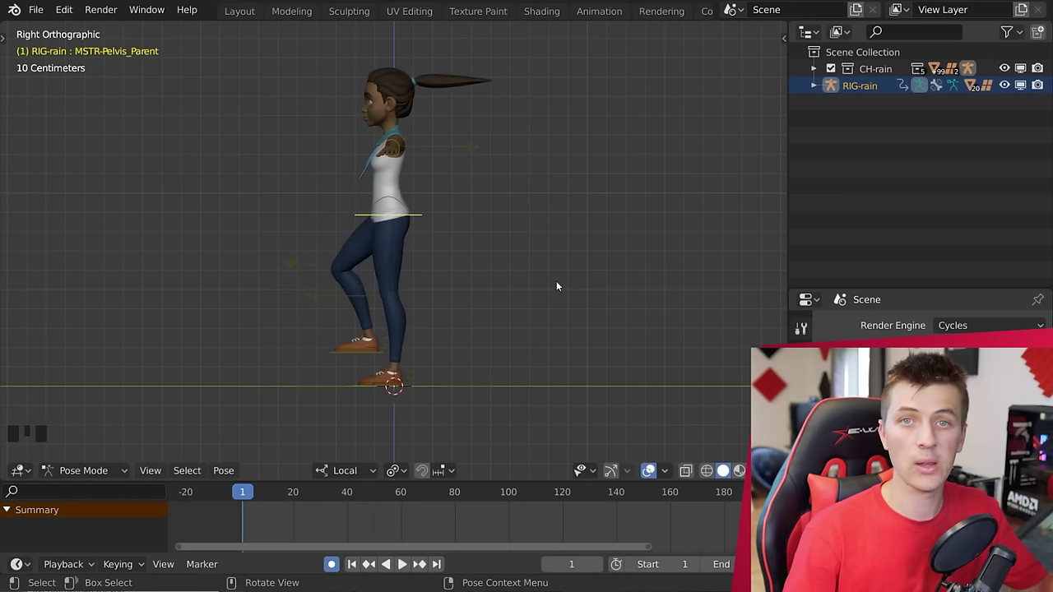
{"action": "middle_click_drag", "start_coordinate": [552, 293], "coordinate": [509, 418]}
{"action": "left_click", "coordinate": [500, 420]}
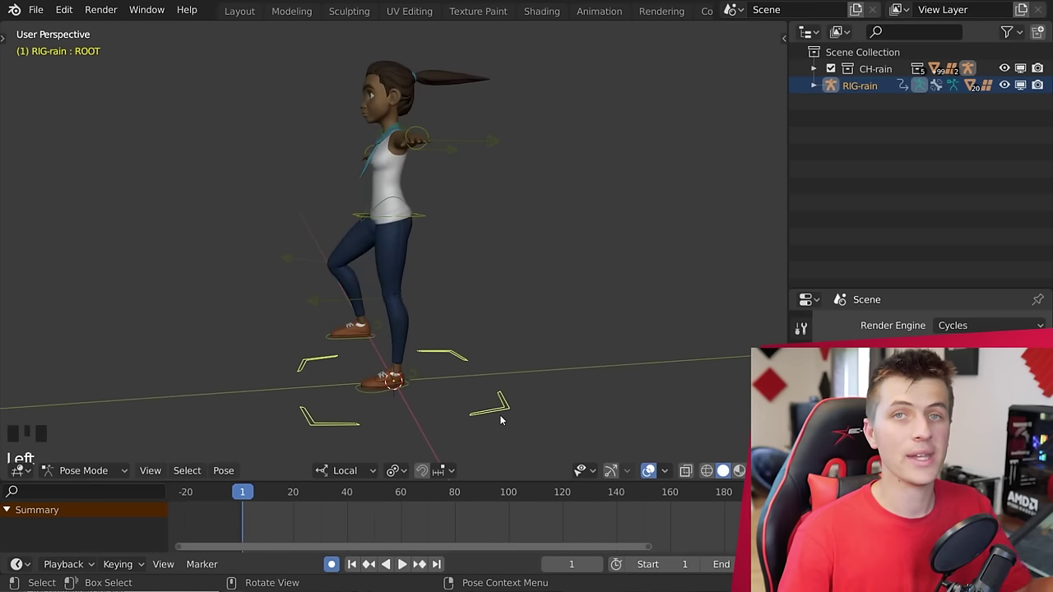
{"action": "middle_click_drag", "start_coordinate": [567, 380], "coordinate": [426, 384]}
Reposition the pelvis control higher above the feet, and tilt the hips control sideways by about 14 degrees.
{"action": "key", "text": "g"}
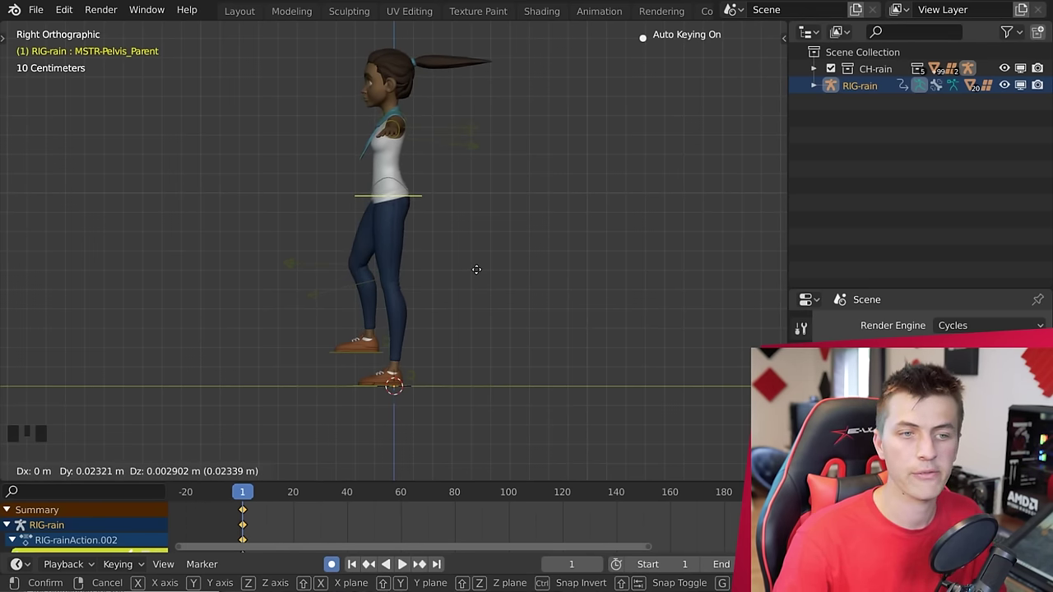
{"action": "left_click", "coordinate": [477, 270]}
{"action": "middle_click_drag", "start_coordinate": [458, 278], "coordinate": [510, 234]}
{"action": "left_click", "coordinate": [418, 181]}
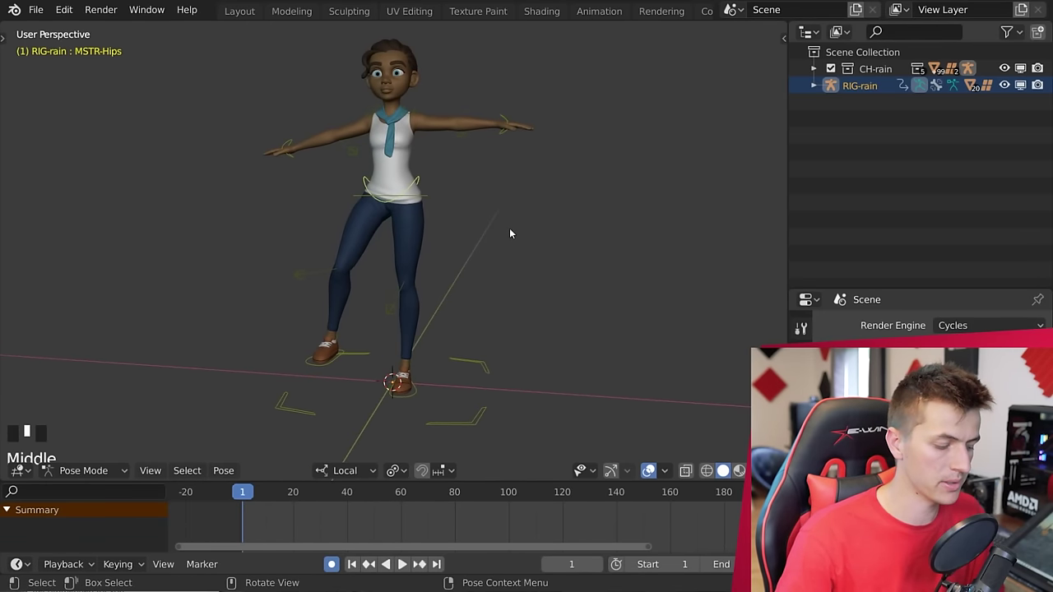
{"action": "key", "text": "r"}
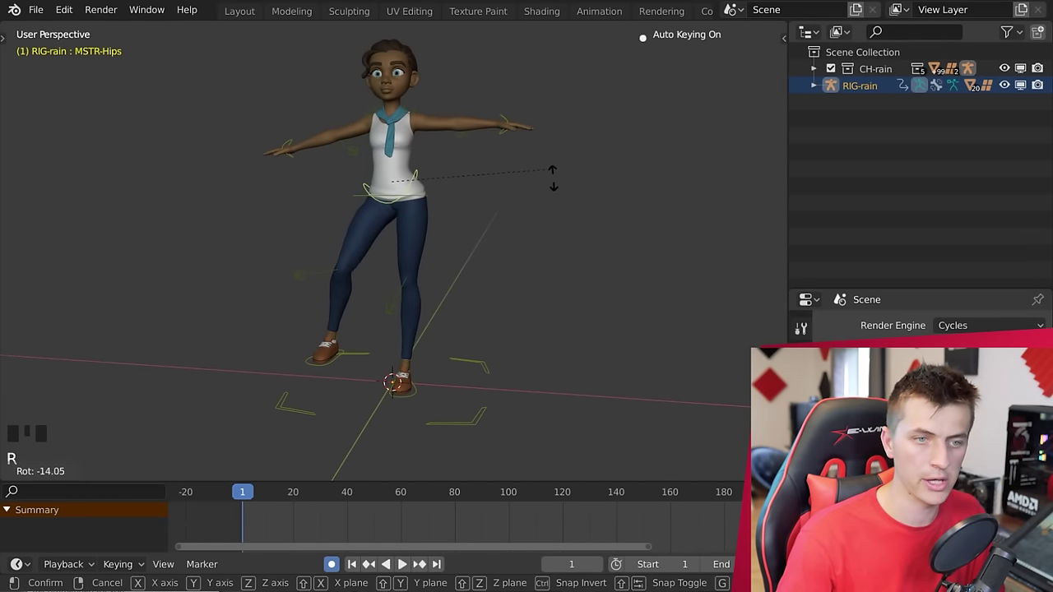
{"action": "left_click", "coordinate": [546, 165]}
Move the left foot control up and forward into a raised step and tilt its toes slightly downward.
{"action": "left_click", "coordinate": [397, 382]}
{"action": "middle_click_drag", "start_coordinate": [396, 383], "coordinate": [458, 359]}
{"action": "key", "text": "g"}
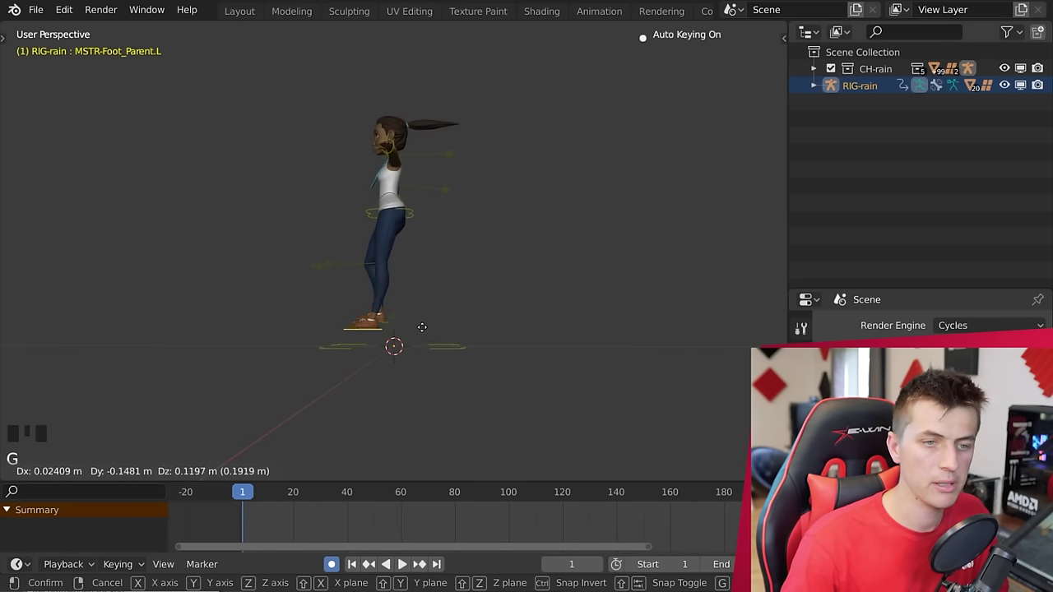
{"action": "left_click", "coordinate": [414, 300]}
{"action": "scroll", "coordinate": [421, 300], "scroll_direction": "up", "scroll_amount": 1}
{"action": "key", "text": "r"}
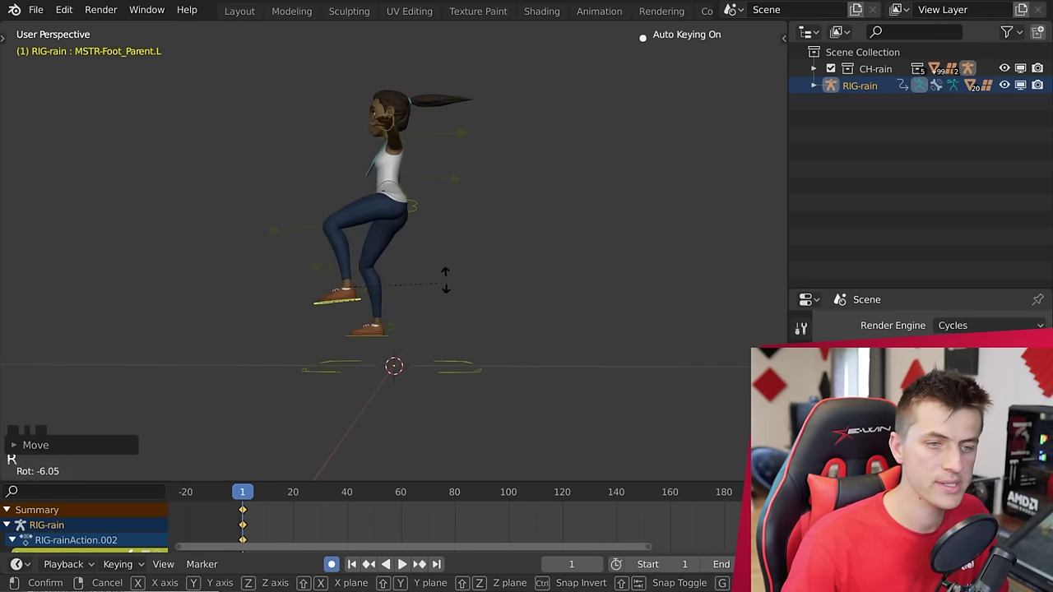
{"action": "right_click", "coordinate": [442, 272]}
{"action": "key", "text": "g"}
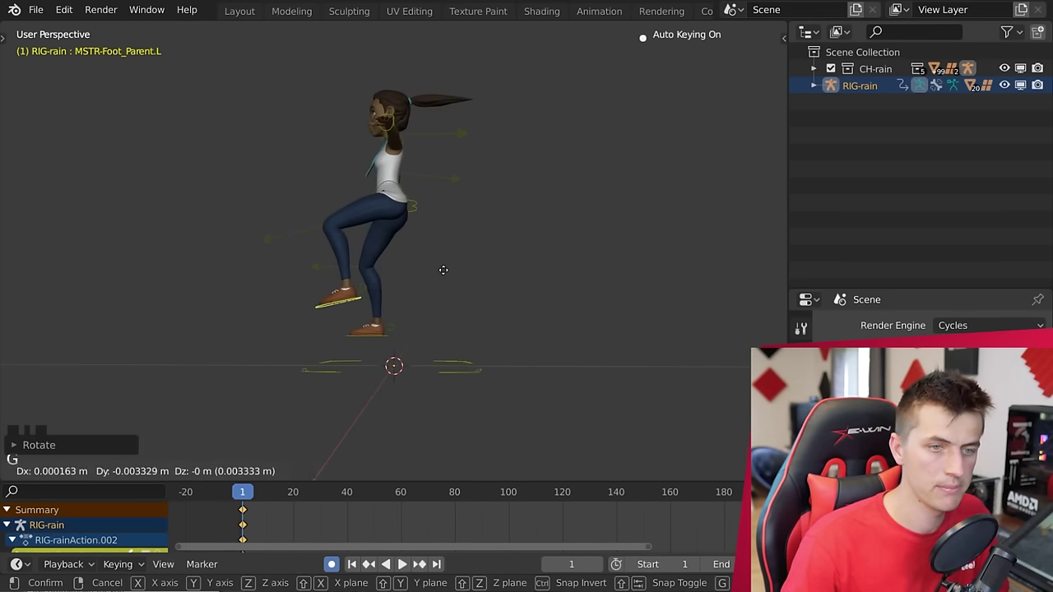
{"action": "right_click", "coordinate": [381, 330]}
Move the right foot control down and back so that the supporting leg stands beneath the body.
{"action": "left_click", "coordinate": [384, 339]}
{"action": "middle_click_drag", "start_coordinate": [447, 321], "coordinate": [445, 316]}
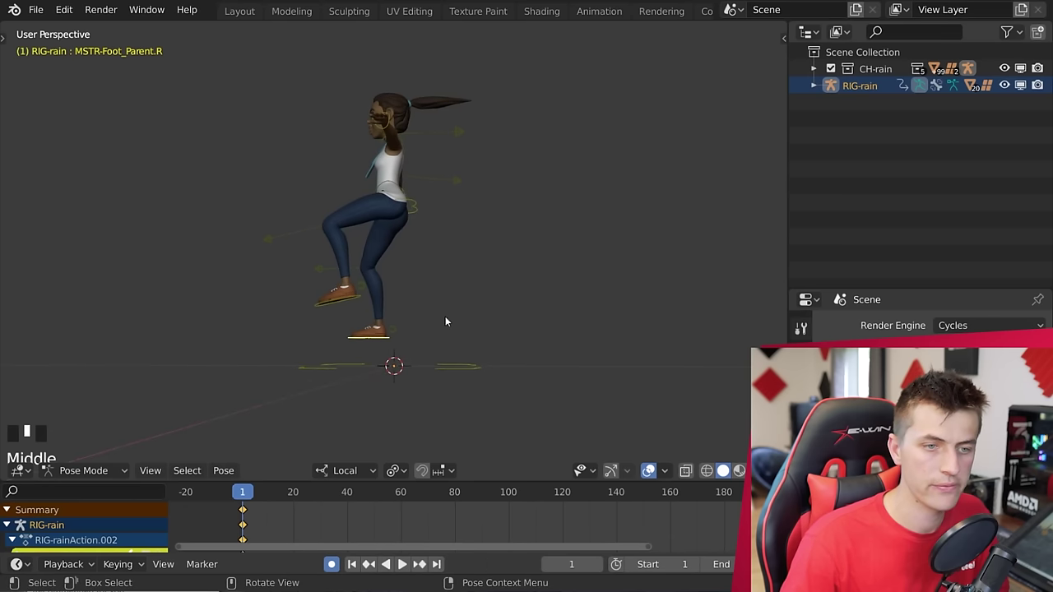
{"action": "key", "text": "g"}
{"action": "left_click", "coordinate": [494, 337]}
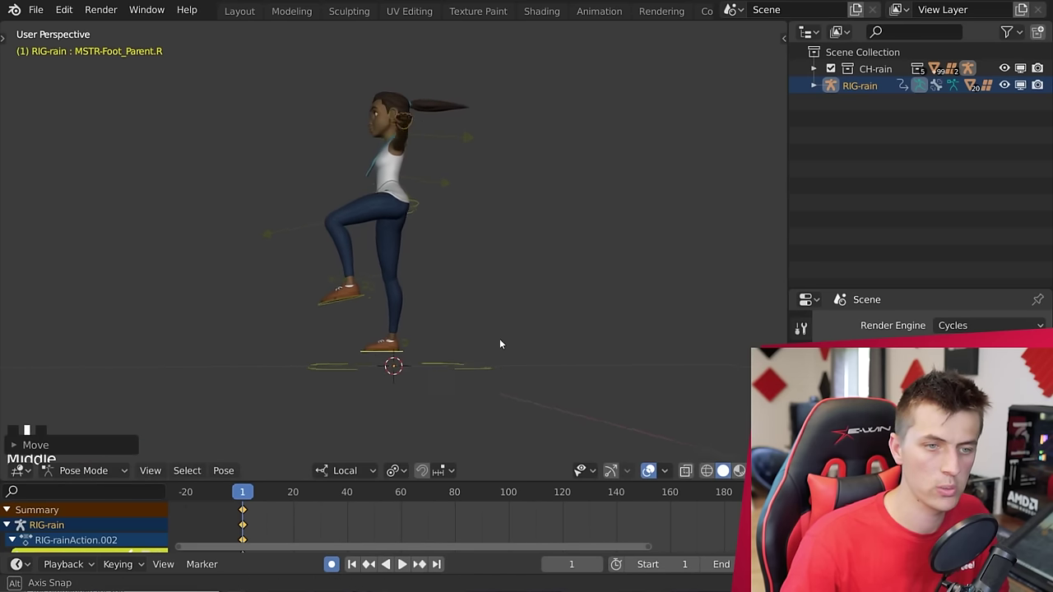
{"action": "mouse_move", "coordinate": [499, 338]}
{"action": "middle_mouse_down"}
{"action": "mouse_move", "coordinate": [393, 359]}
{"action": "mouse_move", "coordinate": [149, 326]}
{"action": "mouse_move", "coordinate": [64, 330]}
{"action": "mouse_move", "coordinate": [502, 332]}
{"action": "middle_mouse_up"}
Undo the last change on the right foot and rotate its roll control about 33 degrees to lift the heel.
{"action": "key", "text": "g"}
{"action": "left_click", "coordinate": [346, 362]}
{"action": "scroll", "coordinate": [431, 355], "scroll_direction": "up", "scroll_amount": 5}
{"action": "key", "text": "ctrl+z"}
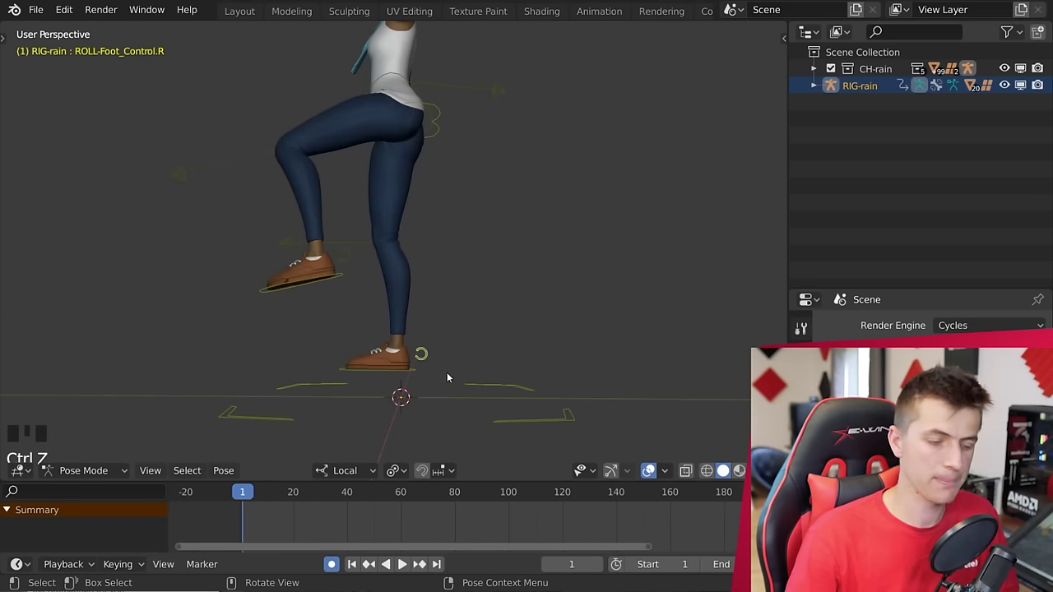
{"action": "key", "text": "r"}
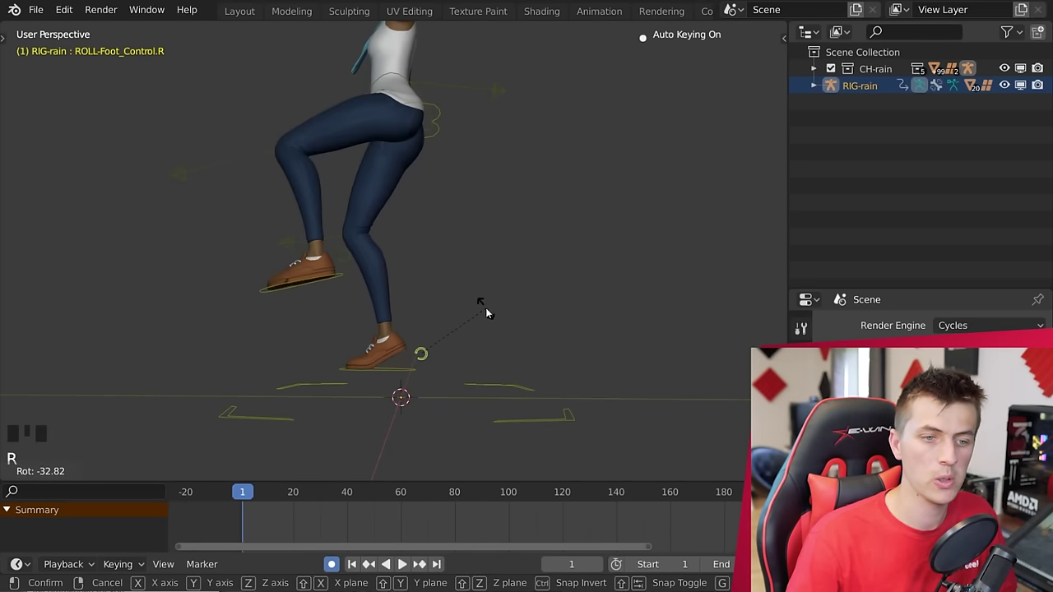
{"action": "left_click", "coordinate": [485, 307]}
{"action": "left_click", "coordinate": [405, 370]}
{"action": "scroll", "coordinate": [445, 371], "scroll_direction": "down", "scroll_amount": 2}
{"action": "key", "text": "g"}
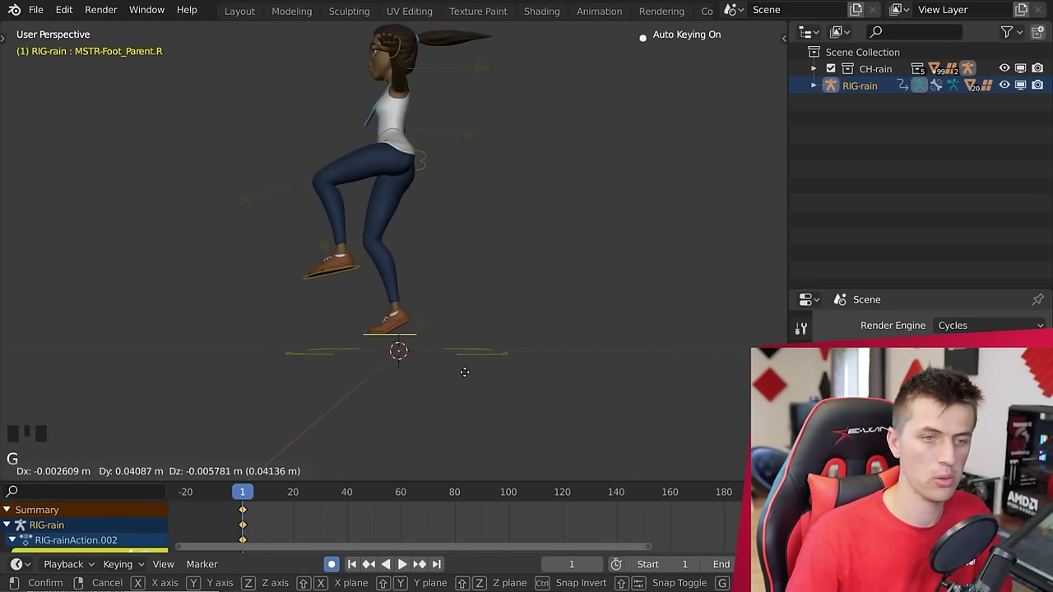
{"action": "key", "text": "Escape"}
{"action": "key", "text": "ctrl+z"}
Lower the left hand control beside the body in the right orthographic view and rotate the hand downward.
{"action": "middle_click_drag", "start_coordinate": [482, 373], "coordinate": [444, 247]}
{"action": "left_click", "coordinate": [414, 170]}
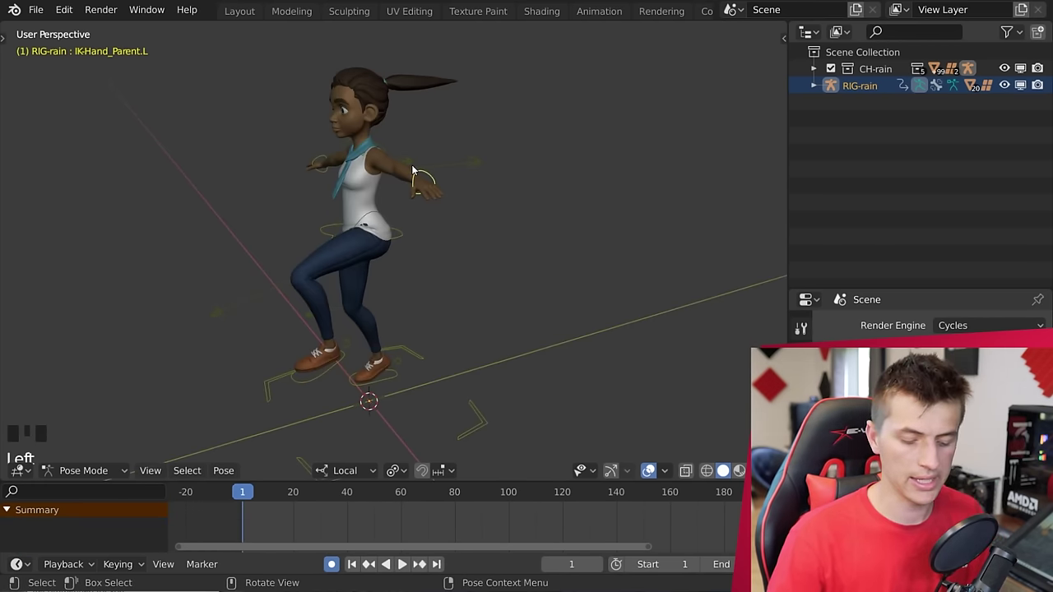
{"action": "key", "text": "KP_3"}
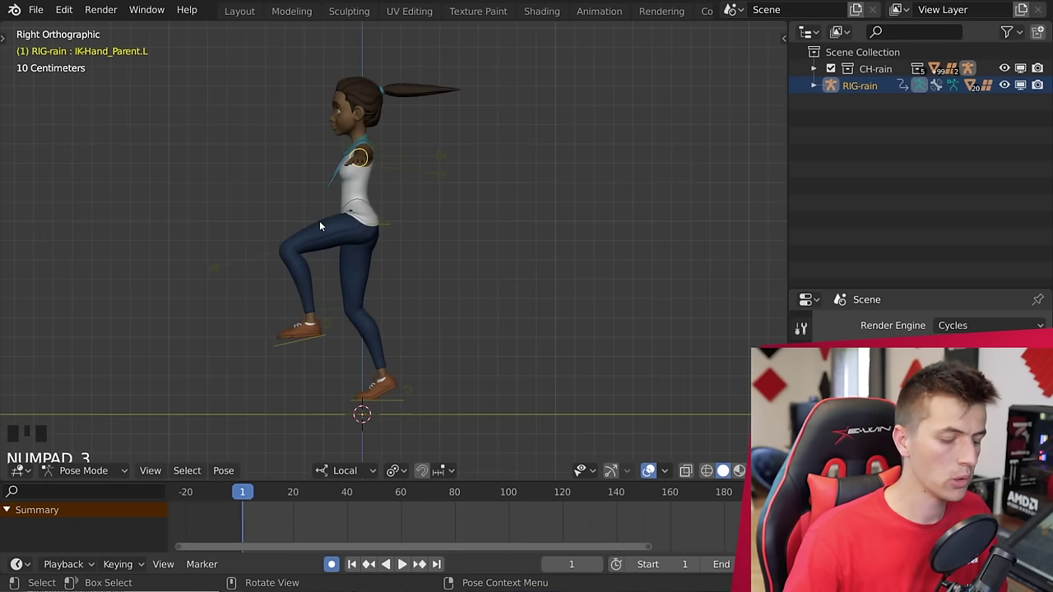
{"action": "key", "text": "g"}
{"action": "left_click", "coordinate": [344, 261]}
{"action": "key", "text": "r"}
{"action": "key", "text": "r"}
{"action": "left_click", "coordinate": [420, 264]}
Adjust the left hand control's position so the arm swings back behind the hip.
{"action": "key", "text": "g"}
{"action": "left_click", "coordinate": [432, 264]}
{"action": "middle_click_drag", "start_coordinate": [432, 263], "coordinate": [525, 296]}
{"action": "key", "text": "g"}
{"action": "left_click", "coordinate": [354, 282]}
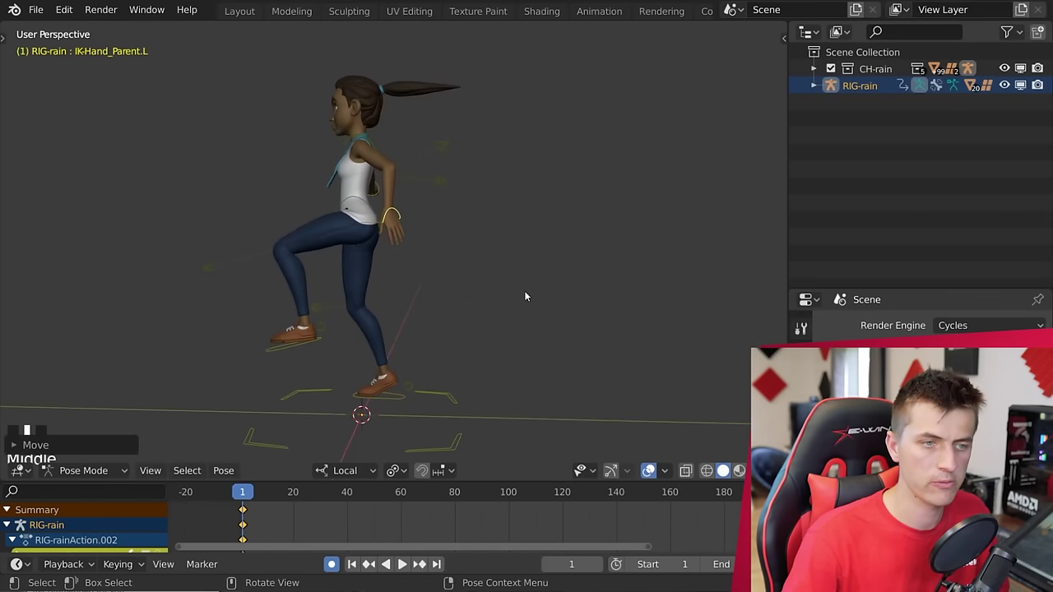
{"action": "middle_click_drag", "start_coordinate": [495, 252], "coordinate": [576, 219]}
{"action": "key", "text": "g"}
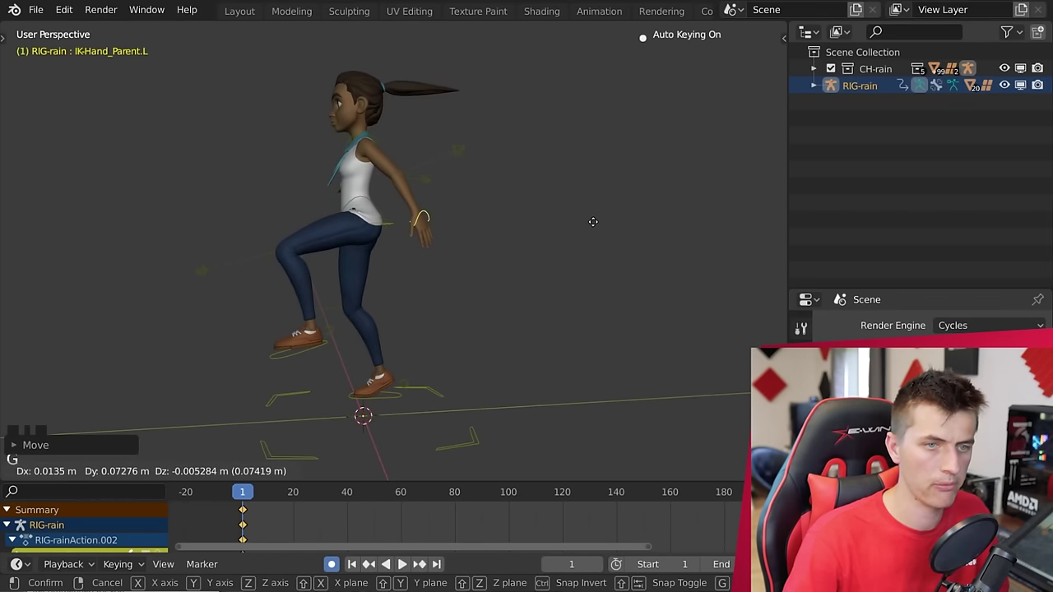
{"action": "left_click", "coordinate": [582, 228]}
{"action": "key", "text": "g"}
{"action": "right_click", "coordinate": [568, 171]}
Lower the right hand control from shoulder height beside the body and rotate the hand to point forward.
{"action": "middle_click_drag", "start_coordinate": [568, 170], "coordinate": [345, 198]}
{"action": "left_click", "coordinate": [481, 181]}
{"action": "key", "text": "g"}
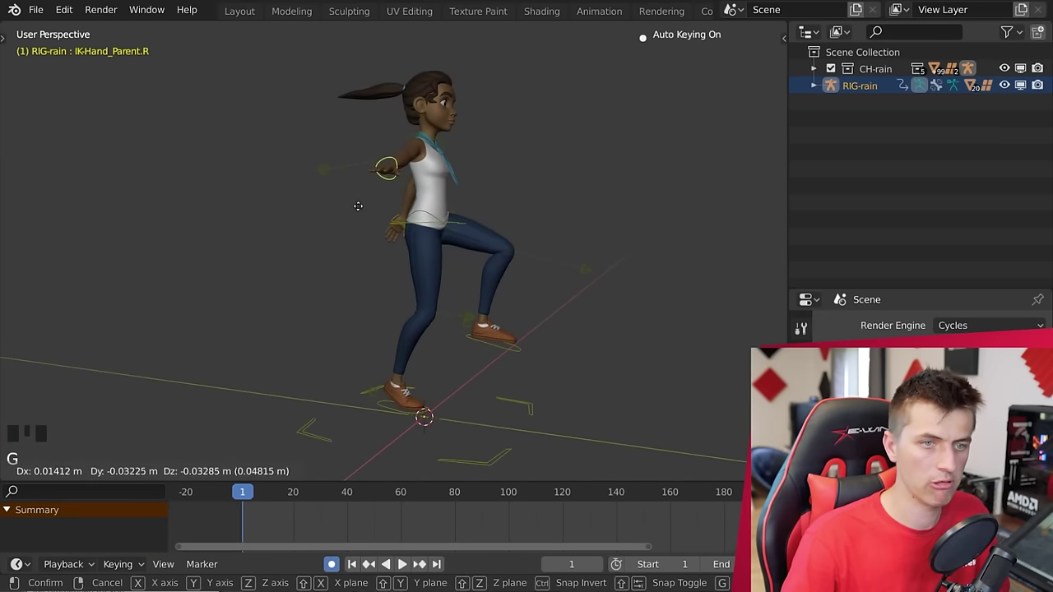
{"action": "left_click", "coordinate": [392, 229]}
{"action": "key", "text": "r"}
{"action": "key", "text": "r"}
{"action": "left_click", "coordinate": [419, 234]}
Move the right hand control forward so the arm swings in front of the body.
{"action": "key", "text": "g"}
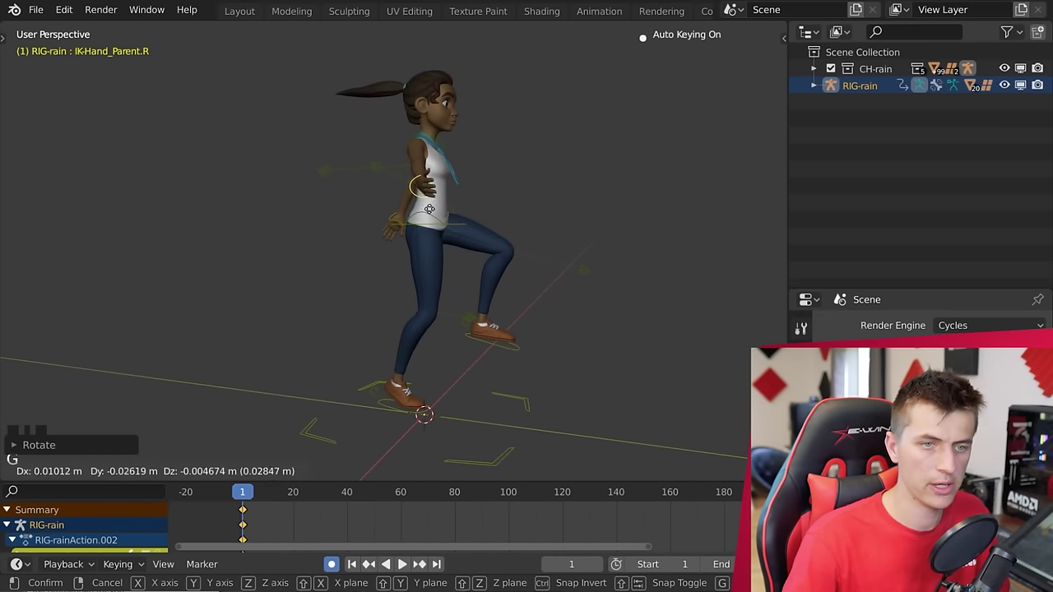
{"action": "right_click", "coordinate": [453, 237]}
{"action": "middle_click_drag", "start_coordinate": [381, 245], "coordinate": [312, 239]}
{"action": "key", "text": "g"}
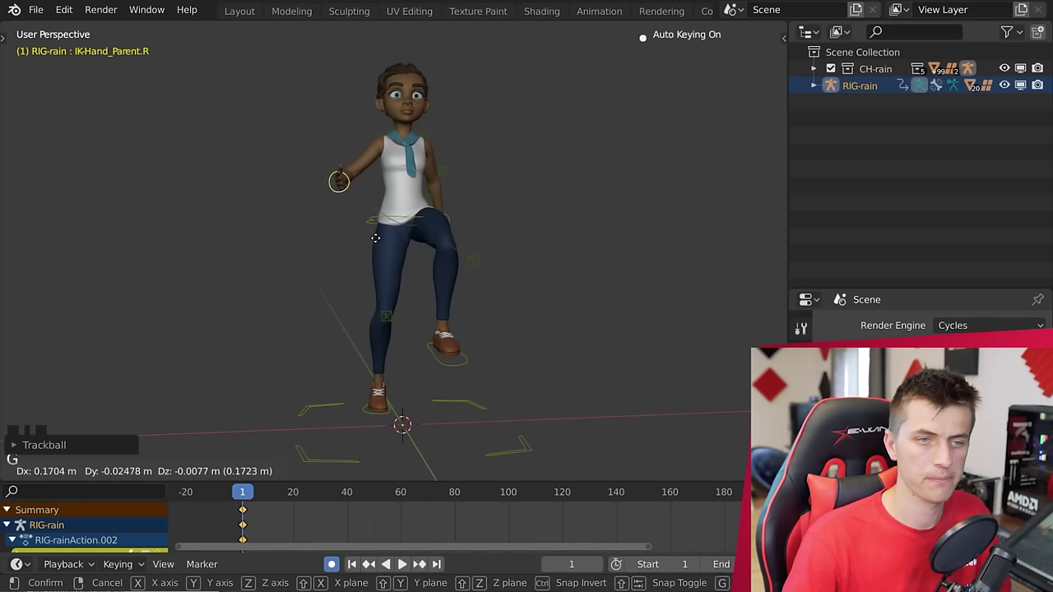
{"action": "left_click", "coordinate": [362, 173]}
{"action": "middle_click_drag", "start_coordinate": [362, 173], "coordinate": [528, 251]}
Raise the right hand control to chest height with the elbow bent and rotate the hand so its fingers angle upward.
{"action": "key", "text": "g"}
{"action": "key", "text": "r"}
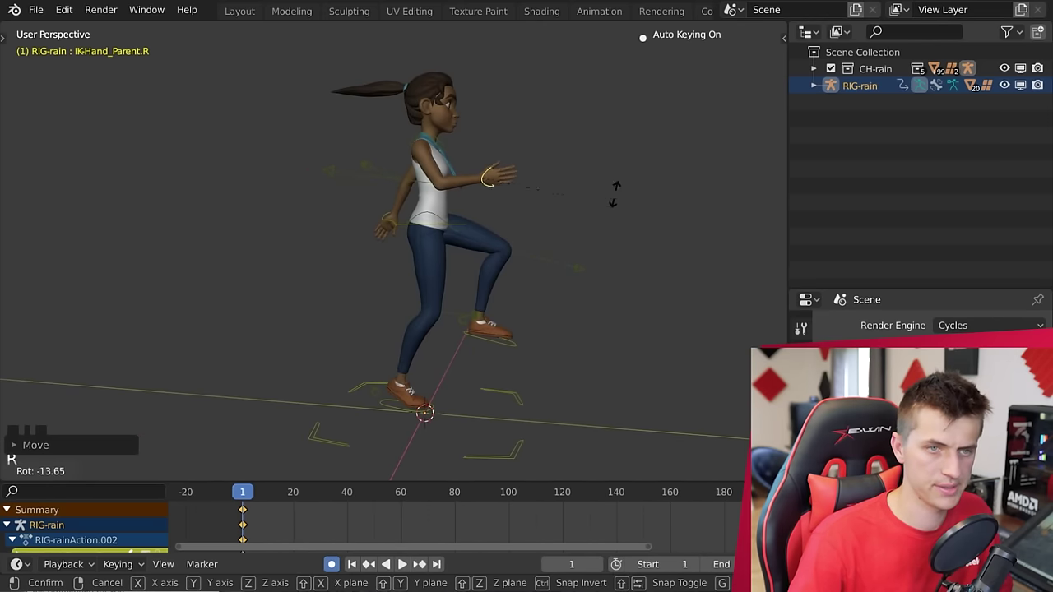
{"action": "left_click", "coordinate": [605, 178]}
{"action": "key", "text": "g"}
{"action": "left_click", "coordinate": [584, 154]}
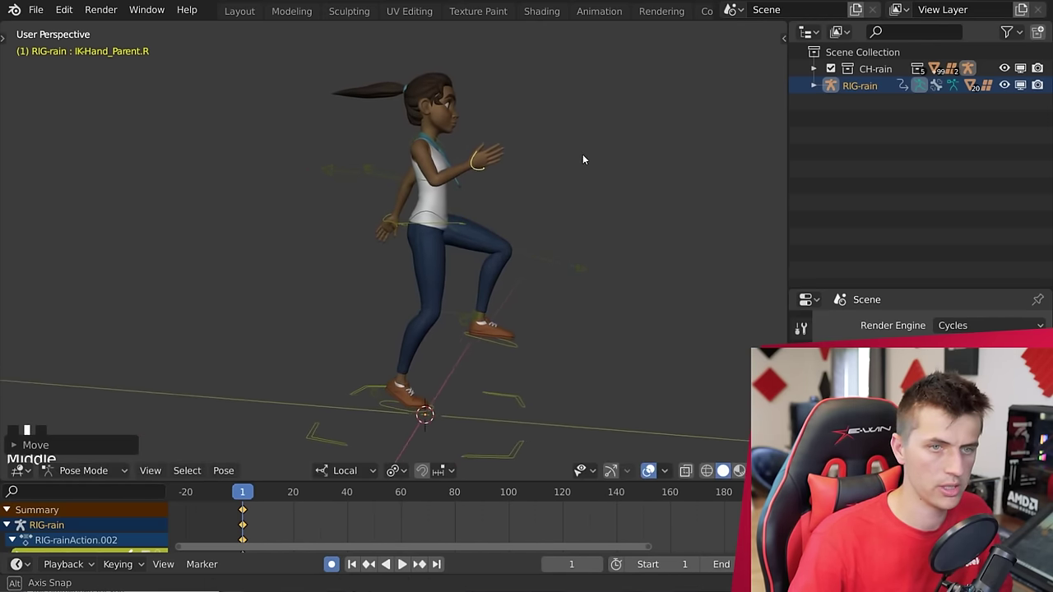
{"action": "key", "text": "r"}
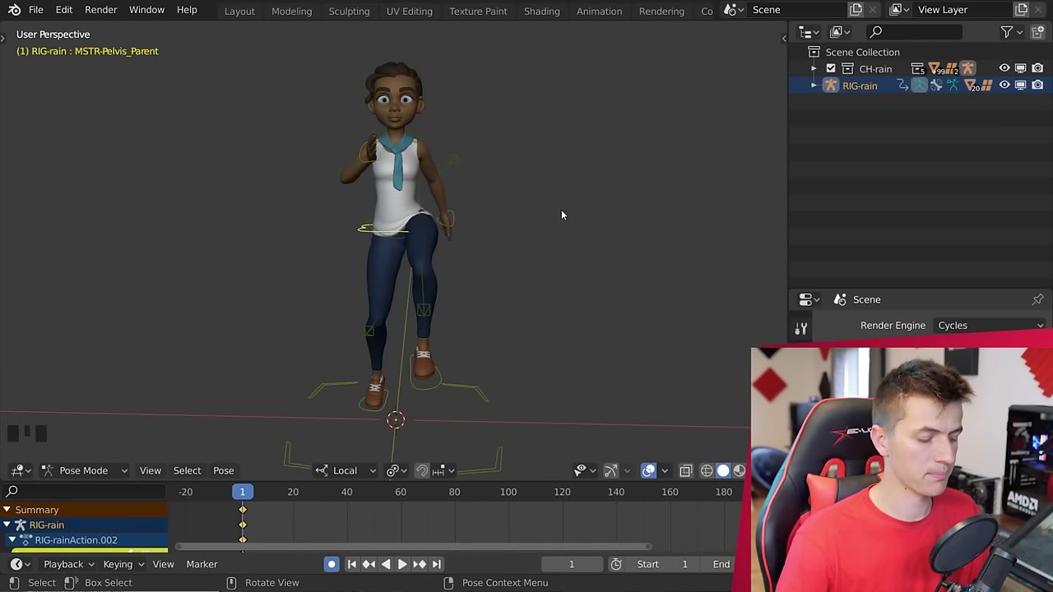
Fine-tune the pelvis control's rotation and position from the front to balance the body over the supporting leg.
{"action": "key", "text": "r"}
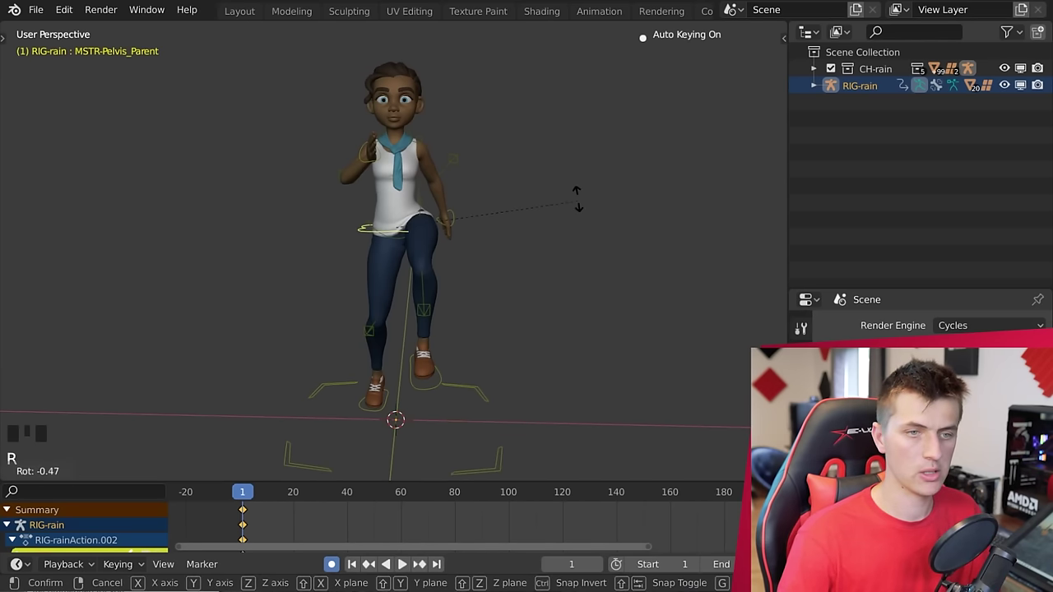
{"action": "left_click", "coordinate": [576, 194]}
{"action": "key", "text": "g"}
{"action": "left_click", "coordinate": [577, 196]}
{"action": "key", "text": "r"}
{"action": "left_click", "coordinate": [567, 193]}
Rotate the right foot control about 18 degrees in the right orthographic view so the foot pushes off its toes.
{"action": "middle_click_drag", "start_coordinate": [567, 193], "coordinate": [465, 175]}
{"action": "key", "text": "KP_3"}
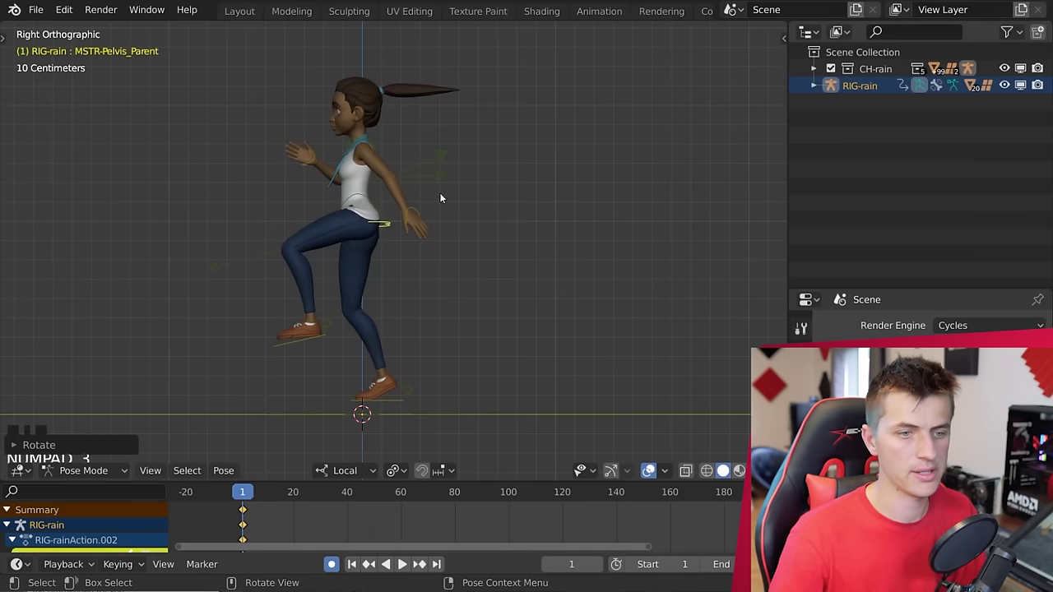
{"action": "left_click", "coordinate": [393, 407]}
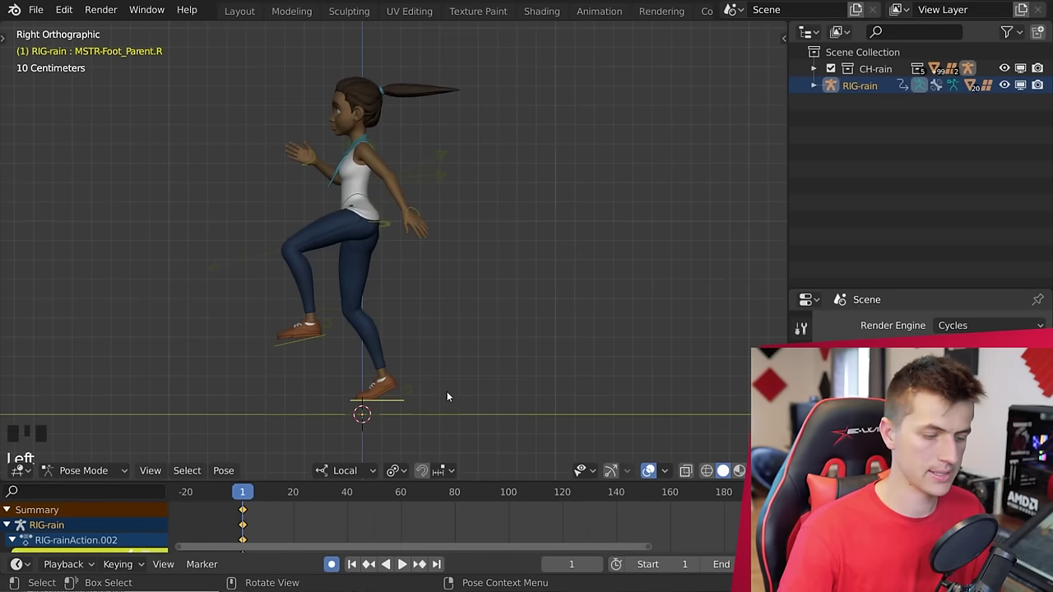
{"action": "key", "text": "r"}
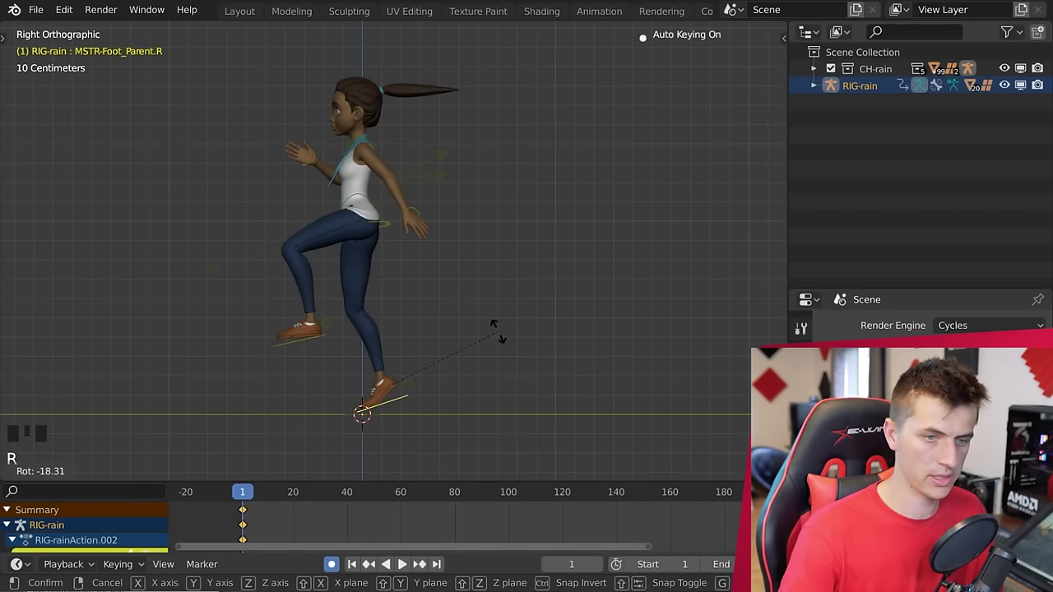
{"action": "left_click", "coordinate": [498, 333]}
{"action": "mouse_move", "coordinate": [498, 354]}
{"action": "middle_mouse_down"}
{"action": "mouse_move", "coordinate": [533, 349]}
{"action": "mouse_move", "coordinate": [499, 341]}
{"action": "middle_mouse_up"}
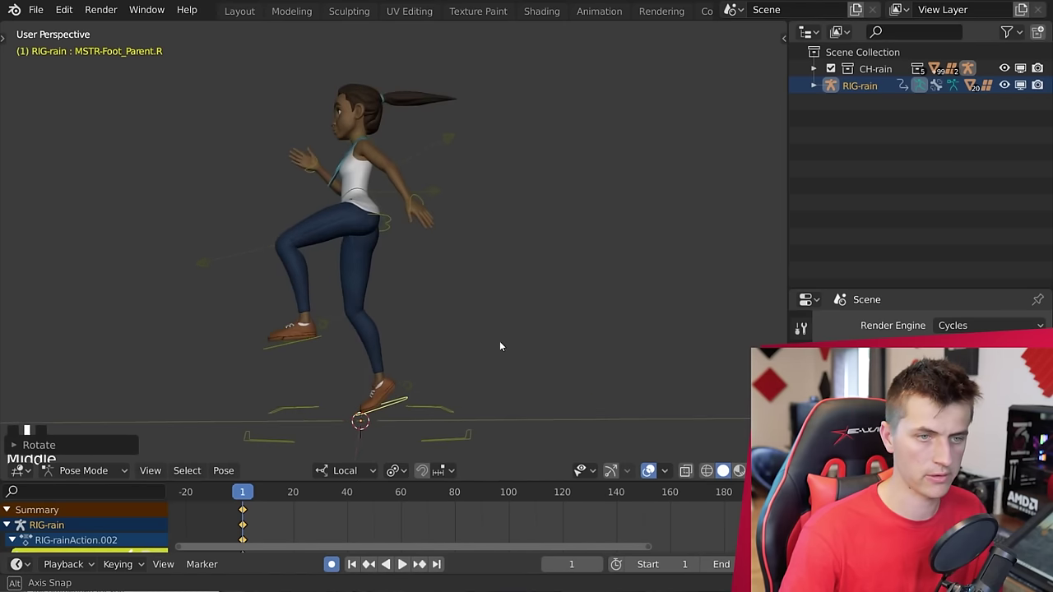
{"action": "key", "text": "KP_3"}
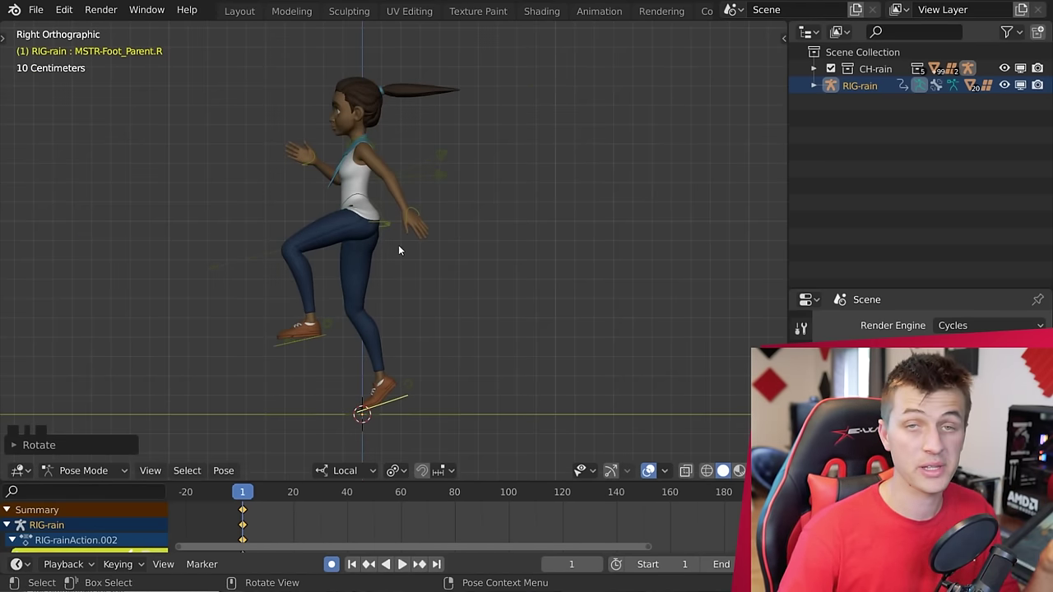
Go to frame 10 in the timeline, with a closer view of the first frames.
{"action": "scroll", "coordinate": [330, 518], "scroll_direction": "down", "scroll_amount": 3}
{"action": "left_click_drag", "start_coordinate": [301, 494], "coordinate": [338, 497]}
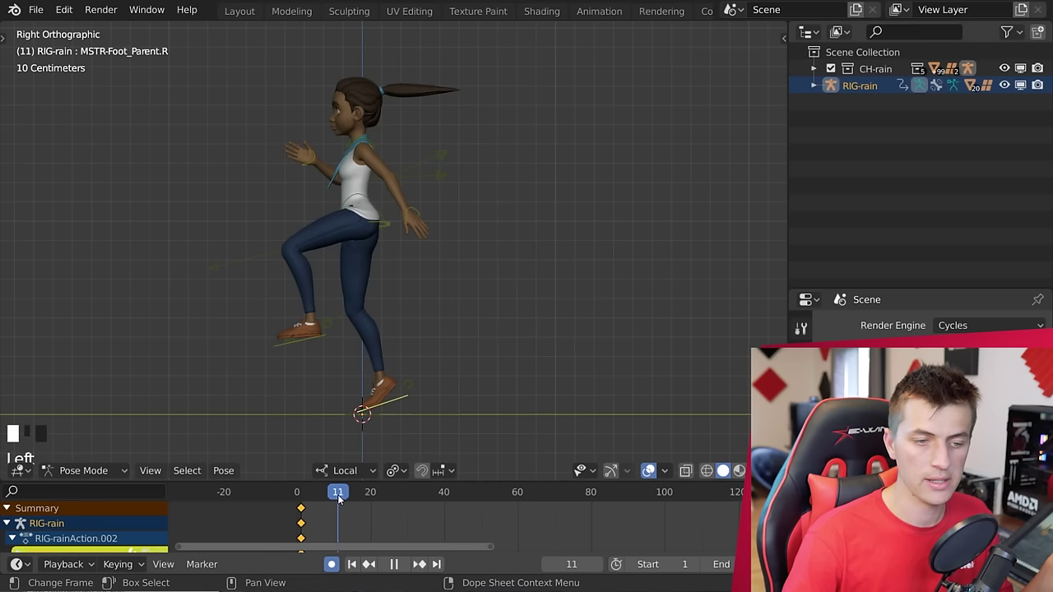
{"action": "scroll", "coordinate": [390, 522], "scroll_direction": "up", "scroll_amount": 2}
{"action": "middle_click_drag", "start_coordinate": [390, 521], "coordinate": [415, 528]}
{"action": "scroll", "coordinate": [415, 527], "scroll_direction": "up", "scroll_amount": 2}
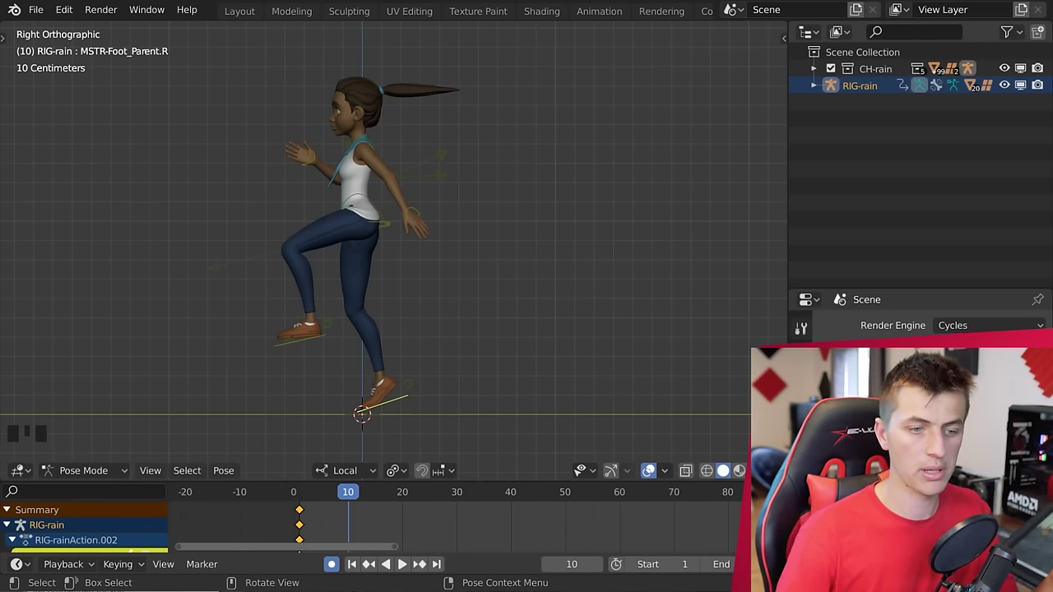
Switch to the browser and step through the Skip clip of the 100 Ways to Walk video to examine the landing pose.
{"action": "key", "text": "alt+Tab"}
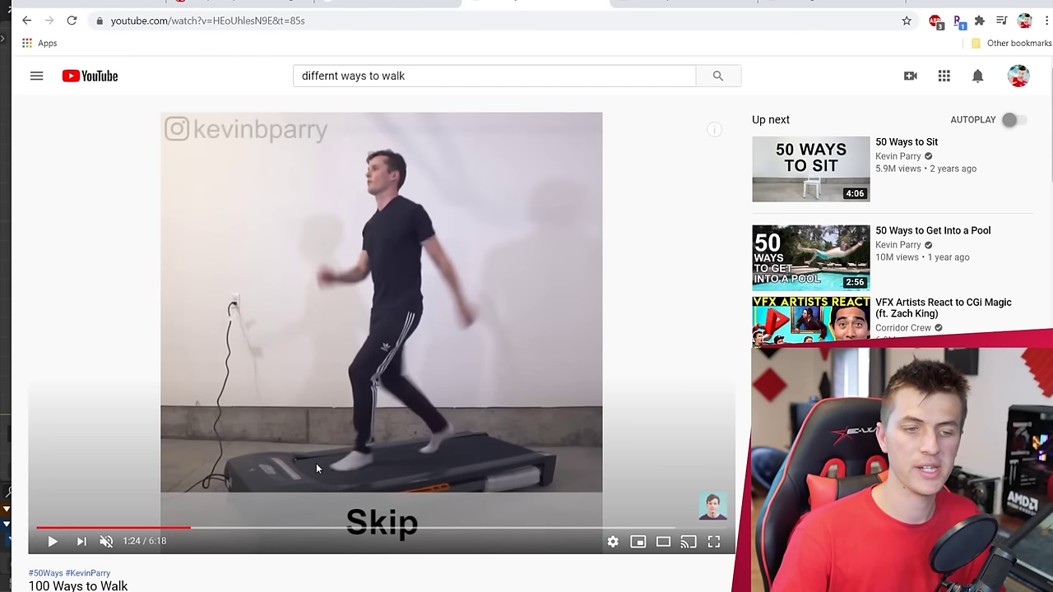
{"action": "key", "text": "."}
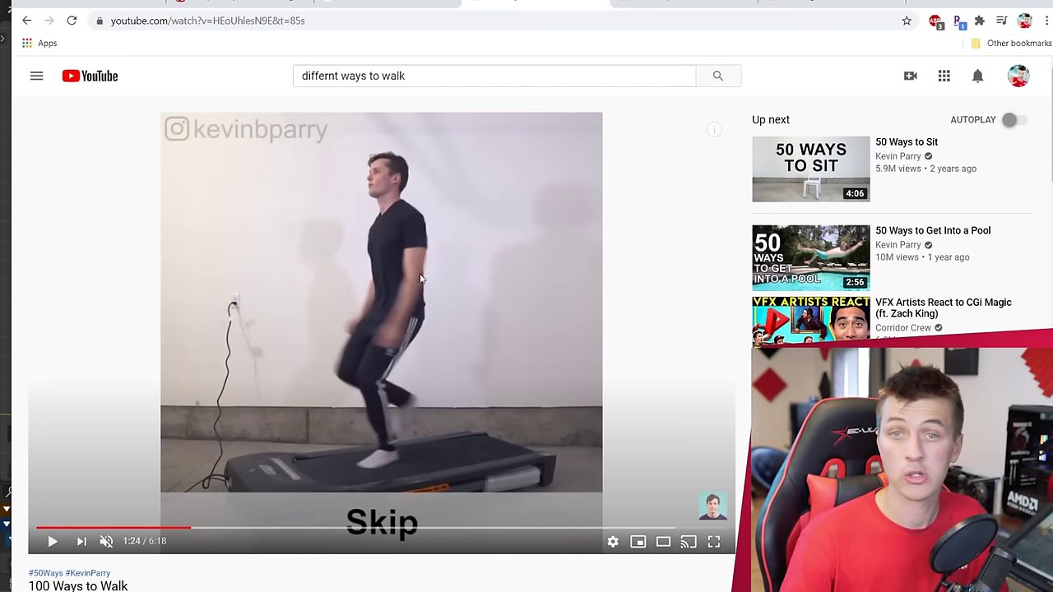
{"action": "key", "text": "."}
{"action": "key", "text": "."}
{"action": "key", "text": "."}
{"action": "key", "text": "."}
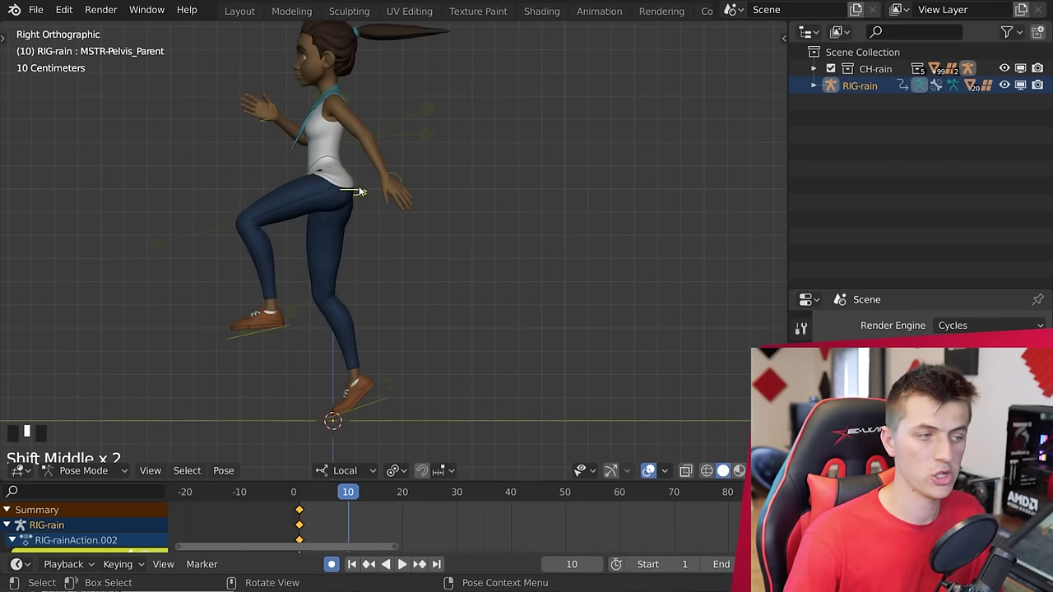
In Blender at frame 10, lower the pelvis control slightly backward and bring the left foot control down beneath the body, rotating it toward level.
{"action": "key", "text": "g"}
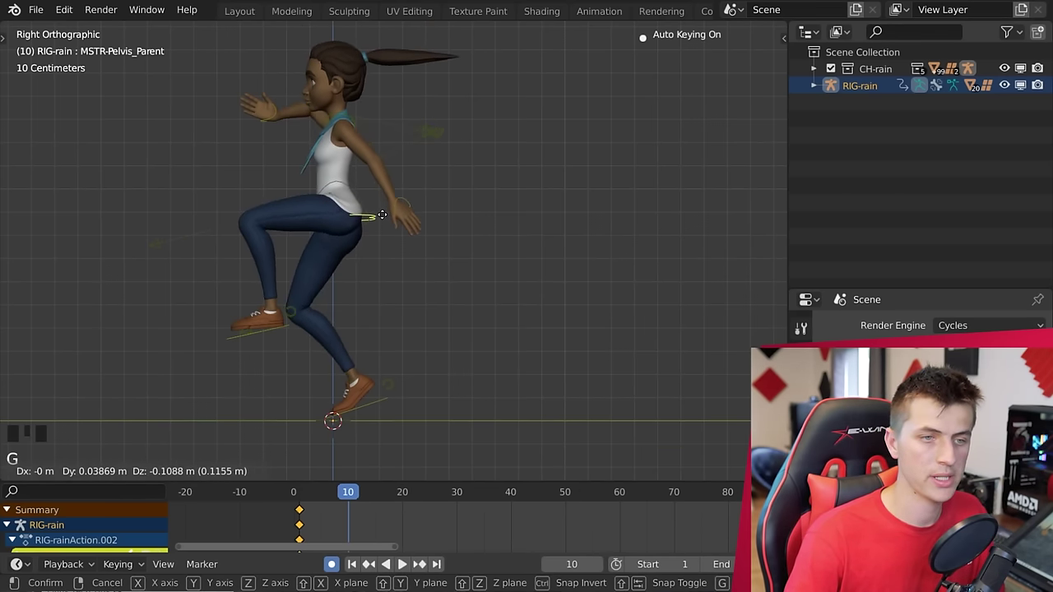
{"action": "left_click", "coordinate": [385, 217]}
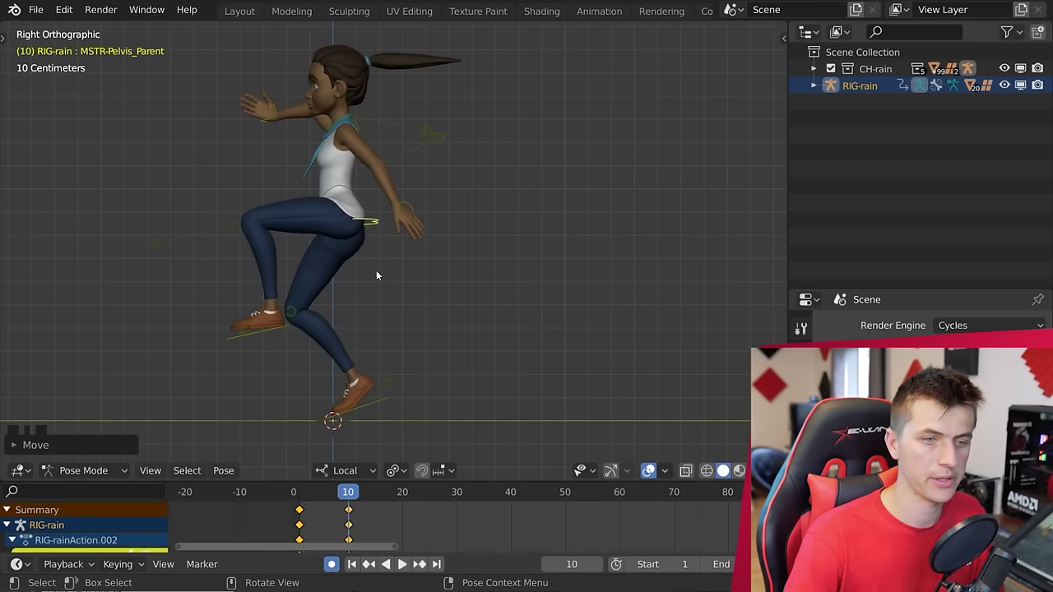
{"action": "left_click", "coordinate": [281, 330]}
{"action": "key", "text": "g"}
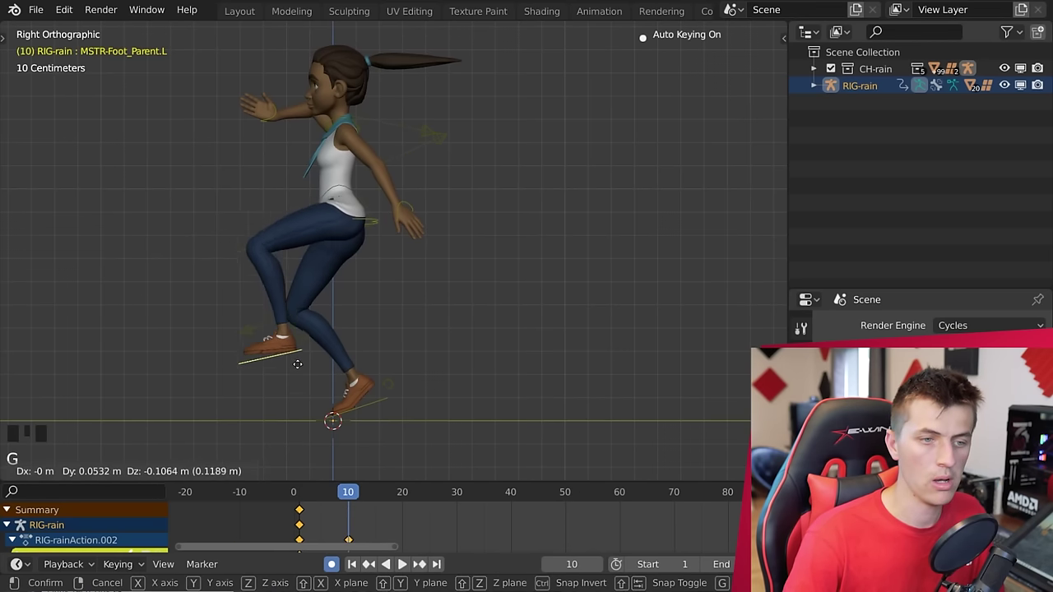
{"action": "left_click", "coordinate": [339, 419]}
{"action": "key", "text": "r"}
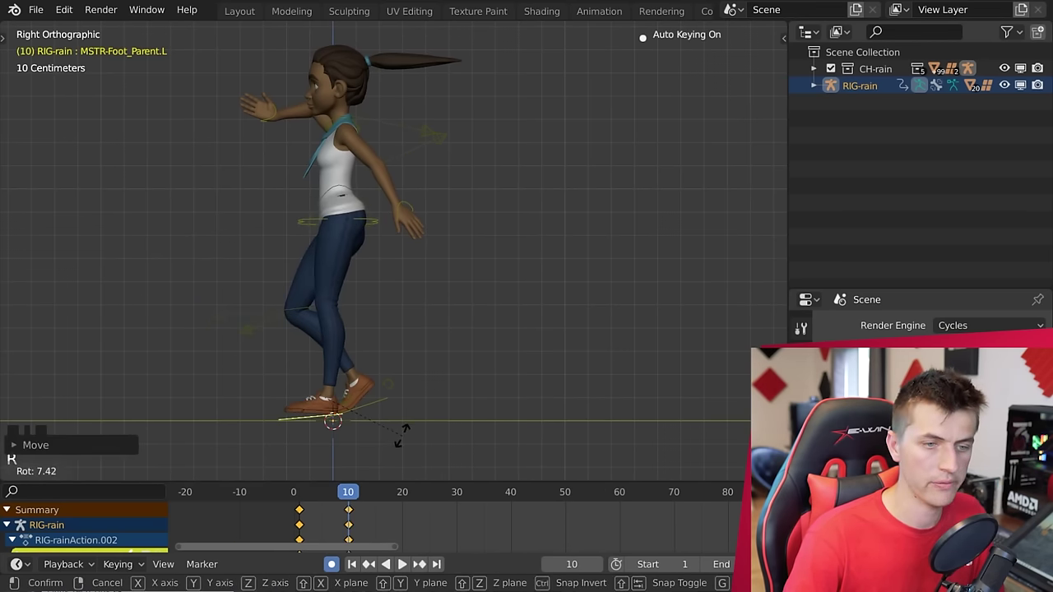
{"action": "left_click", "coordinate": [352, 404]}
Adjust the left foot's roll control and refine the left foot control's rotation and position so the foot sits under the hips.
{"action": "left_click", "coordinate": [352, 403]}
{"action": "key", "text": "r"}
{"action": "left_click", "coordinate": [410, 378]}
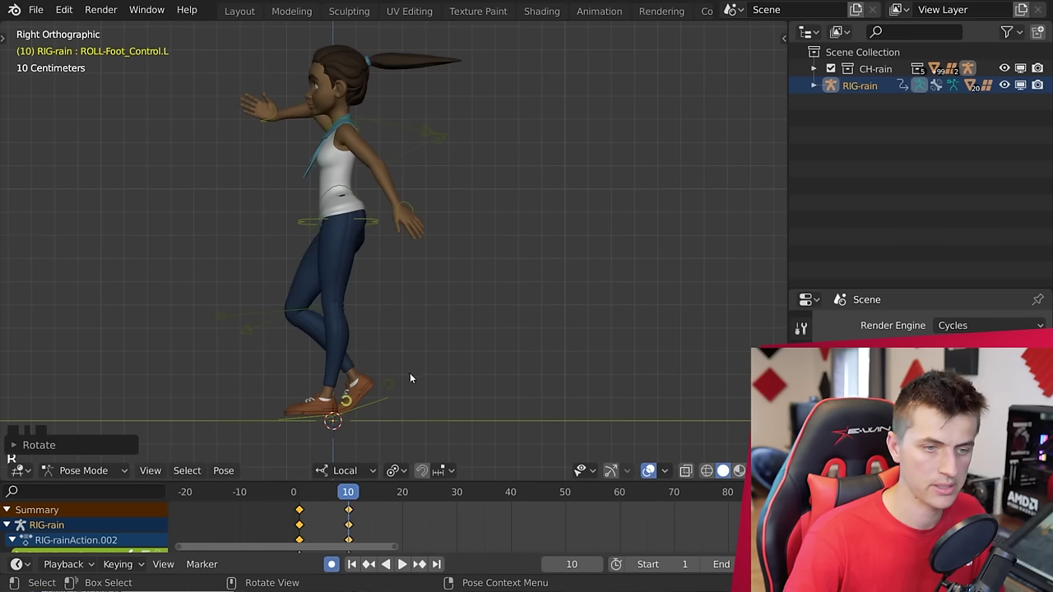
{"action": "left_click", "coordinate": [321, 421]}
{"action": "key", "text": "r"}
{"action": "left_click", "coordinate": [334, 422]}
{"action": "key", "text": "g"}
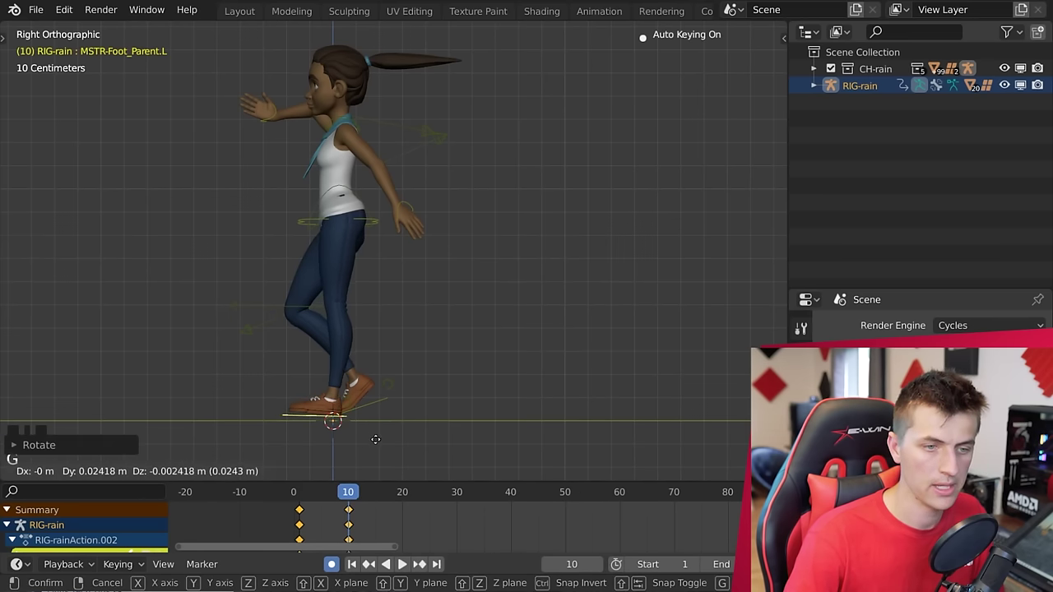
{"action": "left_click", "coordinate": [381, 441]}
Lift the right foot control up behind the supporting leg and rotate it so the toes angle downward.
{"action": "left_click", "coordinate": [366, 391]}
{"action": "key", "text": "g"}
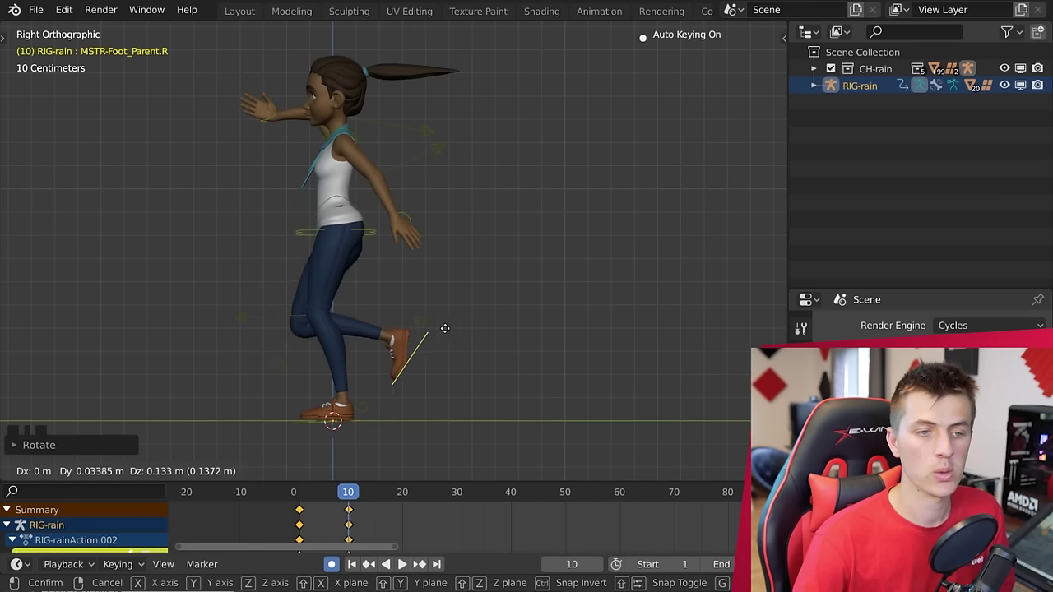
{"action": "left_click", "coordinate": [420, 333]}
{"action": "key", "text": "r"}
{"action": "left_click", "coordinate": [419, 362]}
{"action": "key", "text": "g"}
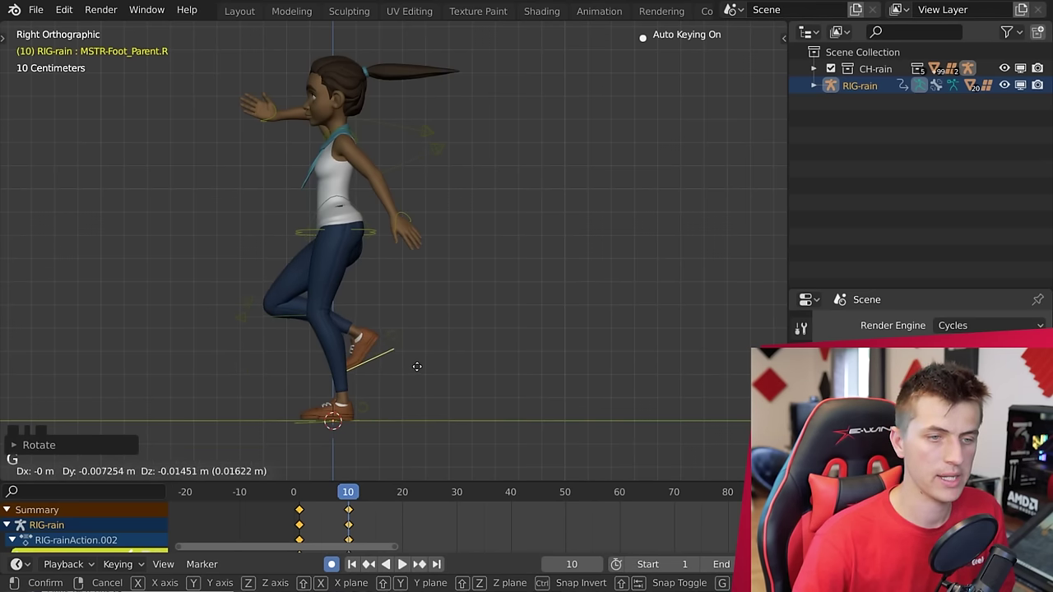
{"action": "left_click", "coordinate": [413, 375]}
Rotate and shift the hips control so the hips balance over the left supporting leg at frame 10.
{"action": "middle_click_drag", "start_coordinate": [334, 323], "coordinate": [454, 317]}
{"action": "left_click", "coordinate": [426, 207]}
{"action": "scroll", "coordinate": [461, 218], "scroll_direction": "down", "scroll_amount": 2}
{"action": "key", "text": "r"}
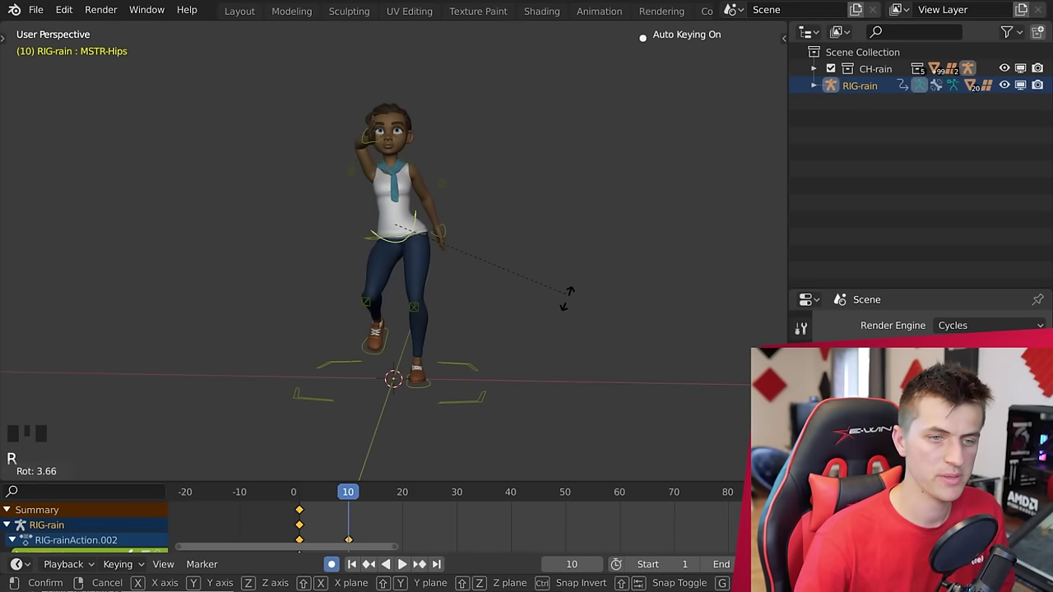
{"action": "left_click", "coordinate": [519, 315]}
{"action": "middle_click_drag", "start_coordinate": [510, 315], "coordinate": [368, 272]}
{"action": "key", "text": "g"}
{"action": "left_click", "coordinate": [502, 304]}
{"action": "key", "text": "r"}
{"action": "left_click", "coordinate": [485, 303]}
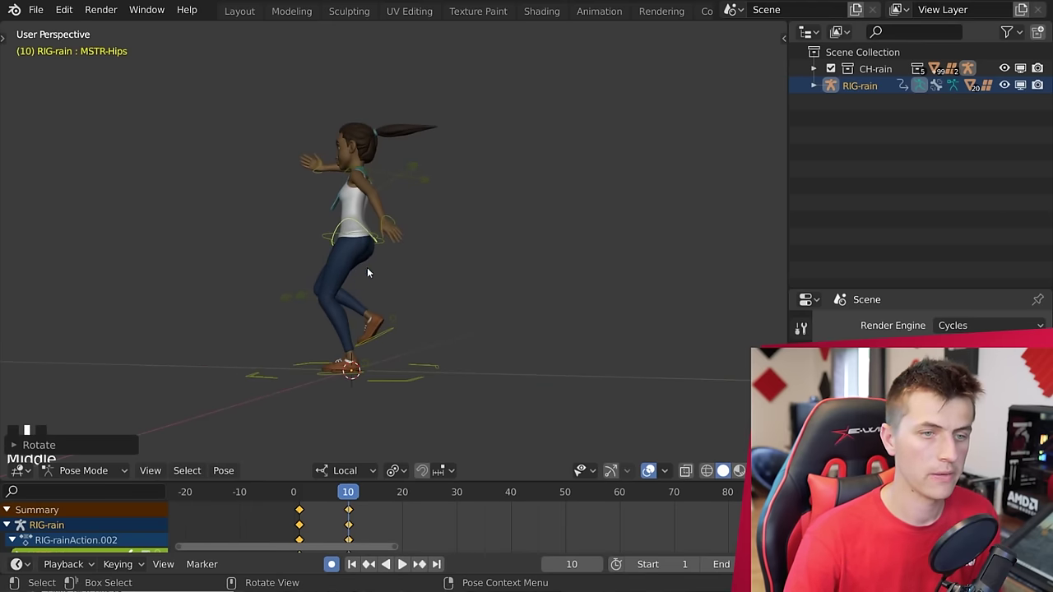
Move the left hand control forward in the right orthographic view so the arm hangs beside the hip.
{"action": "left_click", "coordinate": [399, 229]}
{"action": "key", "text": "KP_3"}
{"action": "scroll", "coordinate": [511, 265], "scroll_direction": "up", "scroll_amount": 2}
{"action": "key", "text": "g"}
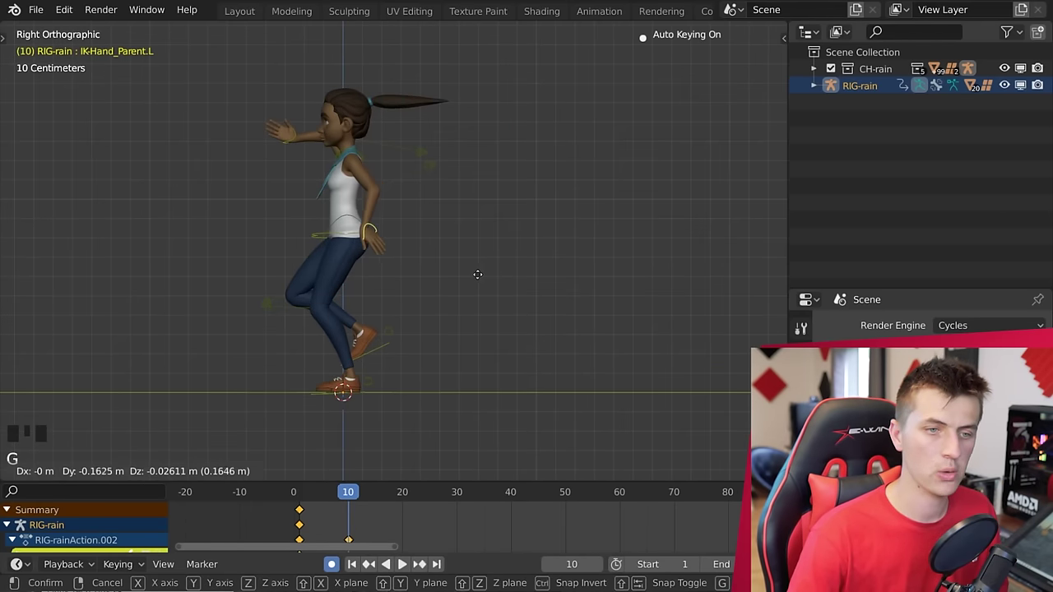
{"action": "left_click", "coordinate": [461, 278]}
Lower the right hand control from in front of the chest and position it beside the right hip.
{"action": "left_click", "coordinate": [294, 155]}
{"action": "key", "text": "g"}
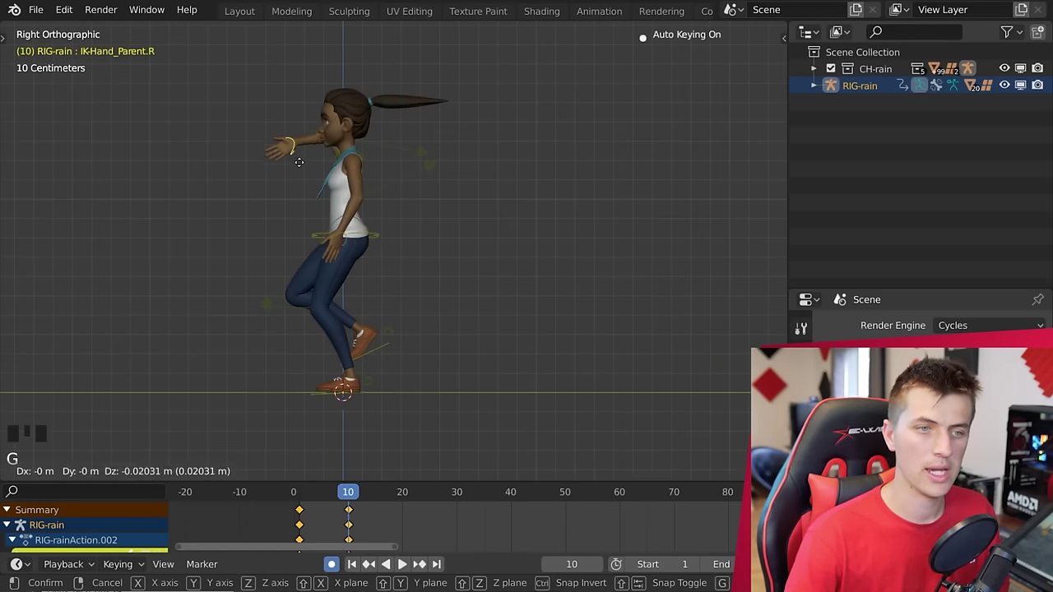
{"action": "left_click", "coordinate": [313, 210]}
{"action": "middle_click_drag", "start_coordinate": [312, 210], "coordinate": [557, 282]}
{"action": "key", "text": "g"}
{"action": "left_click", "coordinate": [522, 289]}
Rotate the right hand control so its fingers point downward and nudge it into place beside the thigh.
{"action": "key", "text": "r"}
{"action": "key", "text": "r"}
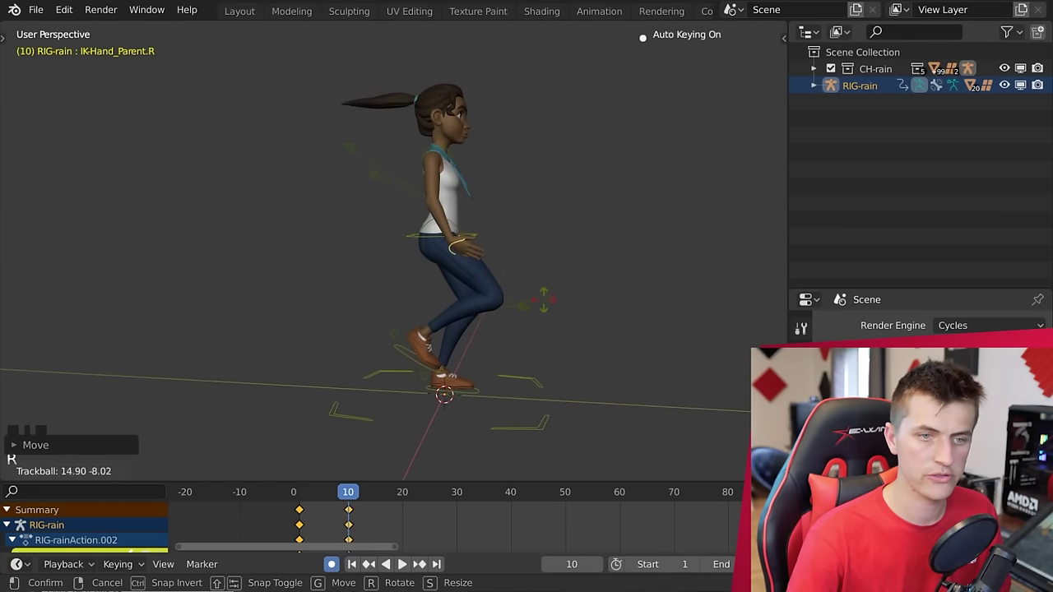
{"action": "key", "text": "r"}
{"action": "left_click", "coordinate": [448, 247]}
{"action": "key", "text": "g"}
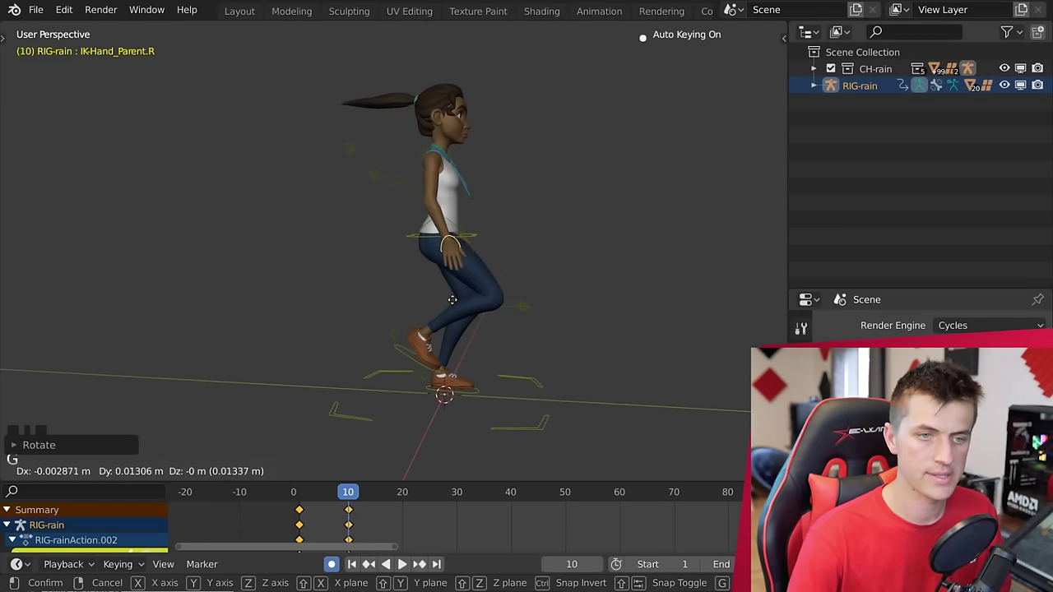
{"action": "left_click", "coordinate": [448, 247]}
Rotate the left foot control in the right orthographic view so the foot lies flat on the ground.
{"action": "middle_click_drag", "start_coordinate": [448, 247], "coordinate": [364, 305]}
{"action": "key", "text": "KP_3"}
{"action": "left_click", "coordinate": [349, 380]}
{"action": "key", "text": "r"}
{"action": "left_click", "coordinate": [429, 380]}
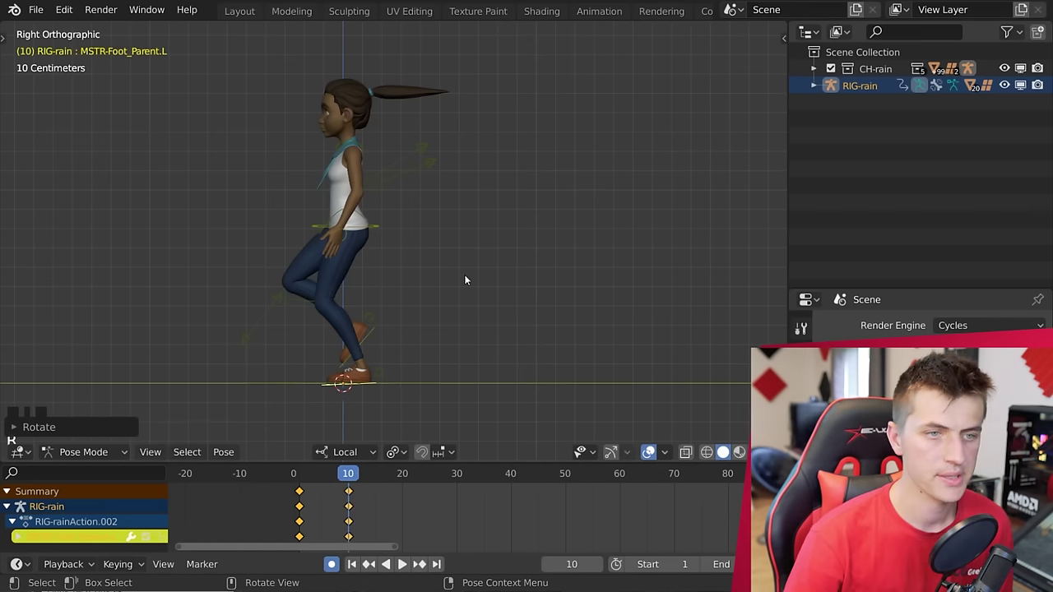
Select all the rig's controls and their keyframes and set the keyframe interpolation to Constant.
{"action": "key", "text": "a"}
{"action": "key", "text": "a"}
{"action": "key", "text": "a"}
{"action": "key", "text": "a"}
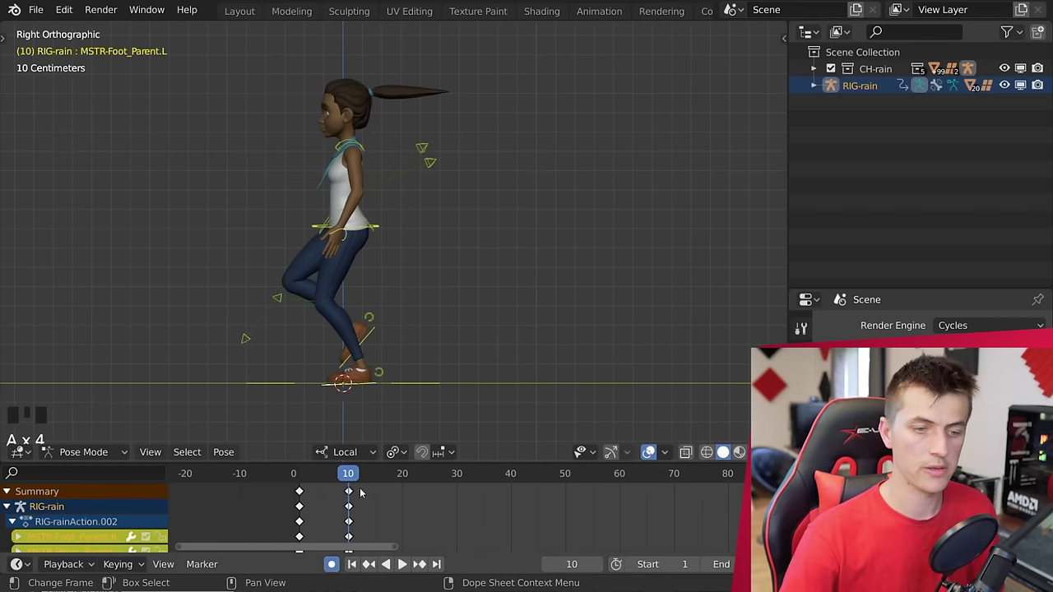
{"action": "key", "text": "t"}
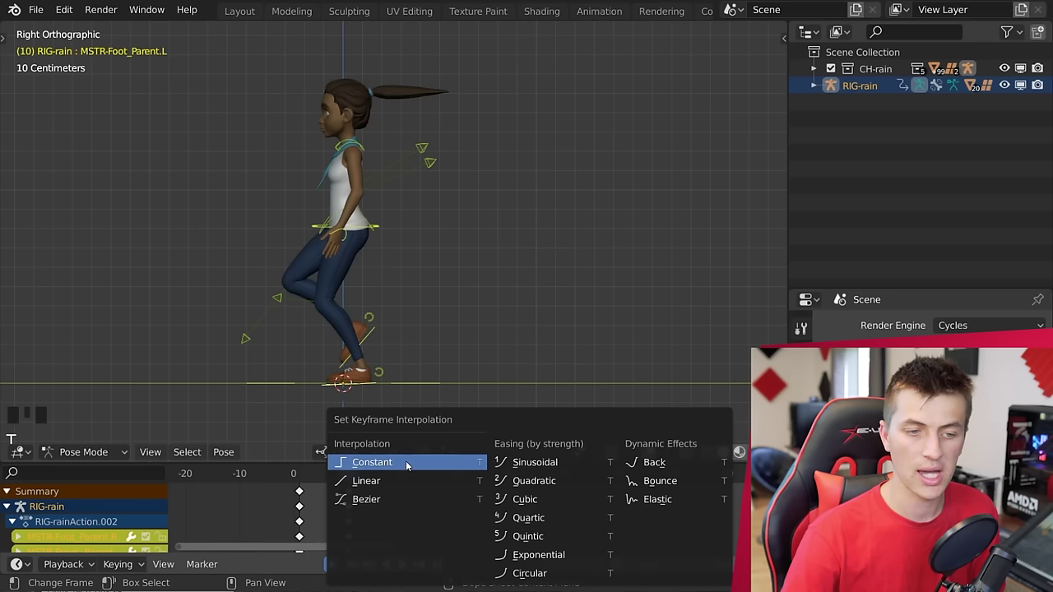
{"action": "left_click", "coordinate": [405, 464]}
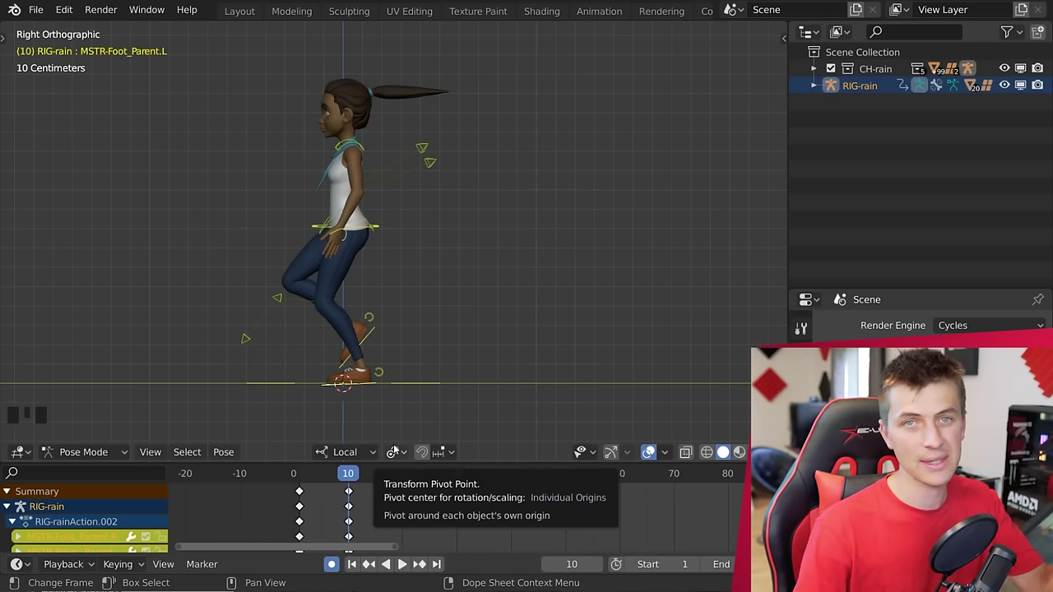
Play the animation and scrub between frames 1 and 10 to check the stepped poses.
{"action": "left_click", "coordinate": [311, 473]}
{"action": "key", "text": "space"}
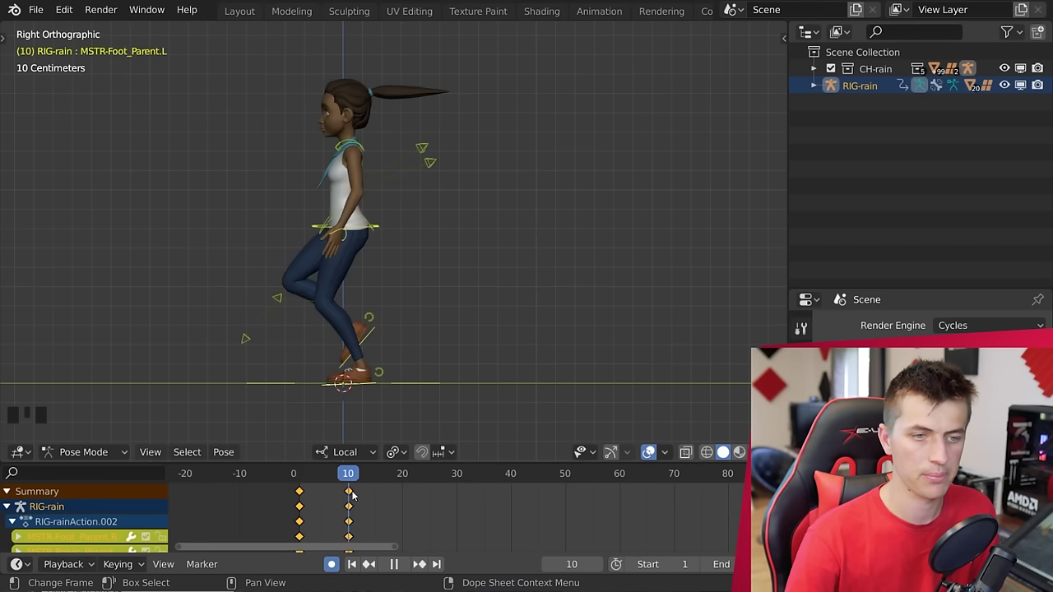
{"action": "left_click_drag", "start_coordinate": [333, 481], "coordinate": [321, 486]}
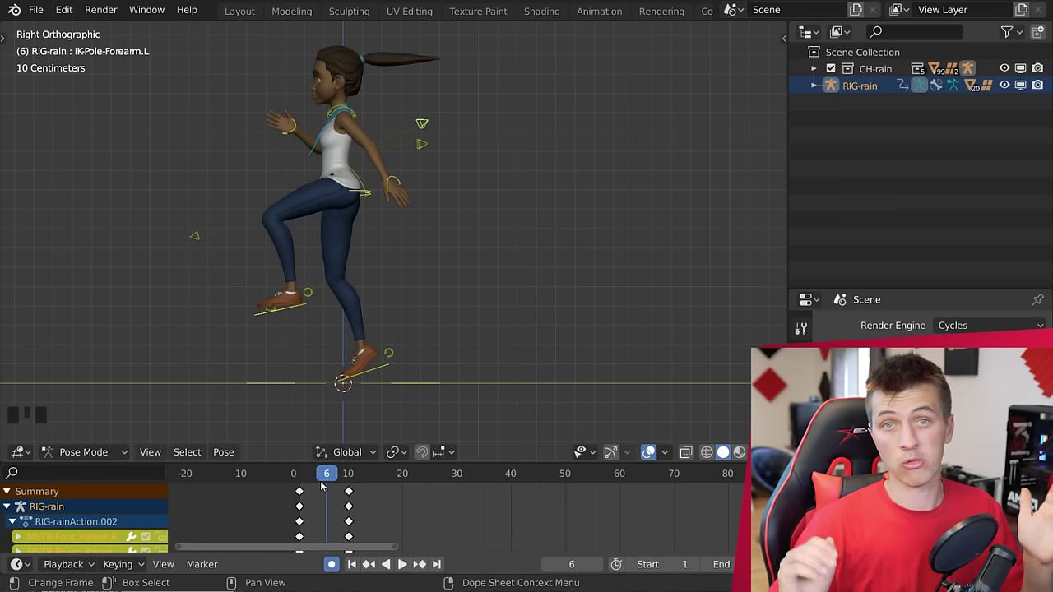
Return to frame 1, select all the rig's controls and copy the pose.
{"action": "left_click", "coordinate": [299, 475]}
{"action": "middle_click_drag", "start_coordinate": [390, 292], "coordinate": [369, 230]}
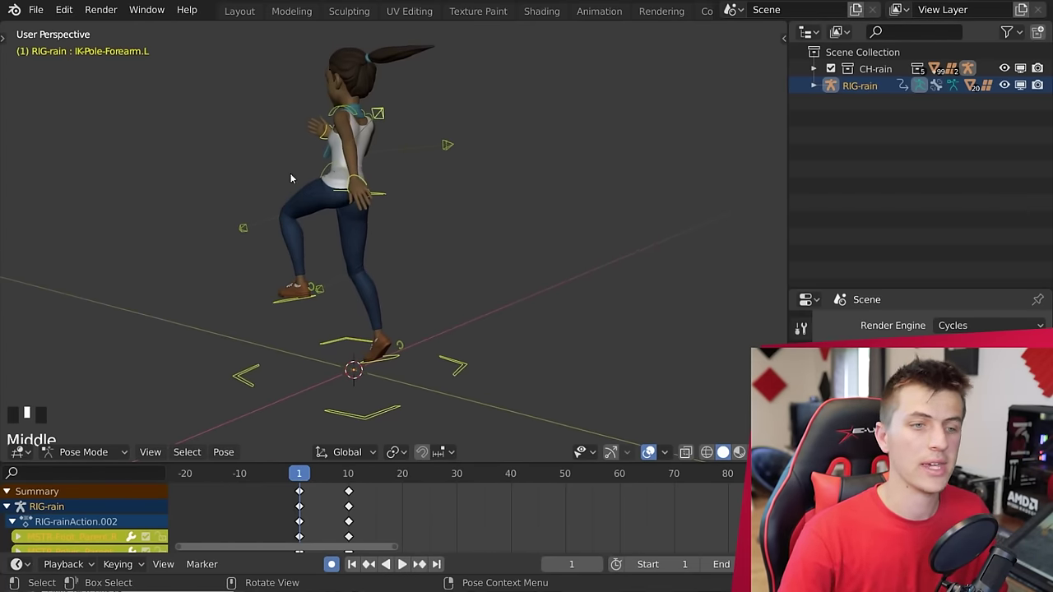
{"action": "middle_click_drag", "start_coordinate": [386, 184], "coordinate": [426, 186]}
{"action": "key", "text": "a"}
{"action": "key", "text": "a"}
{"action": "key", "text": "a"}
{"action": "key", "text": "a"}
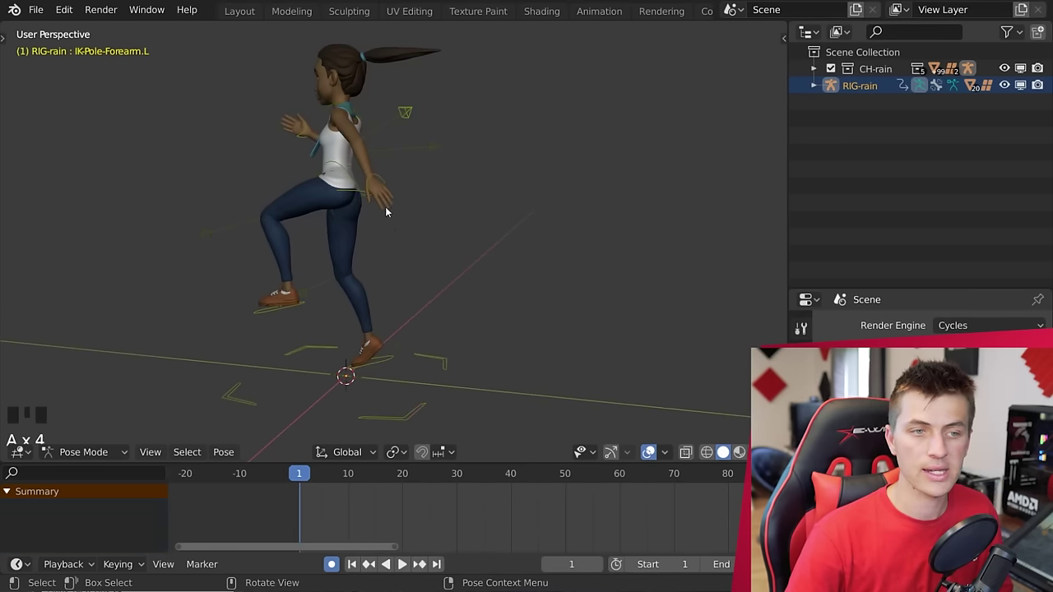
{"action": "left_click", "coordinate": [223, 452]}
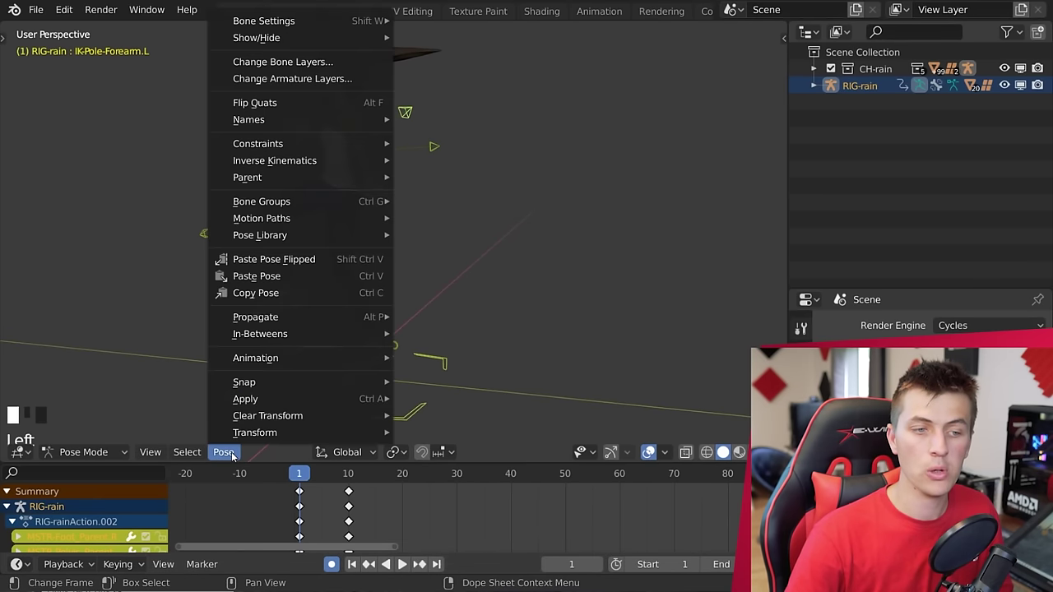
{"action": "left_click", "coordinate": [287, 300]}
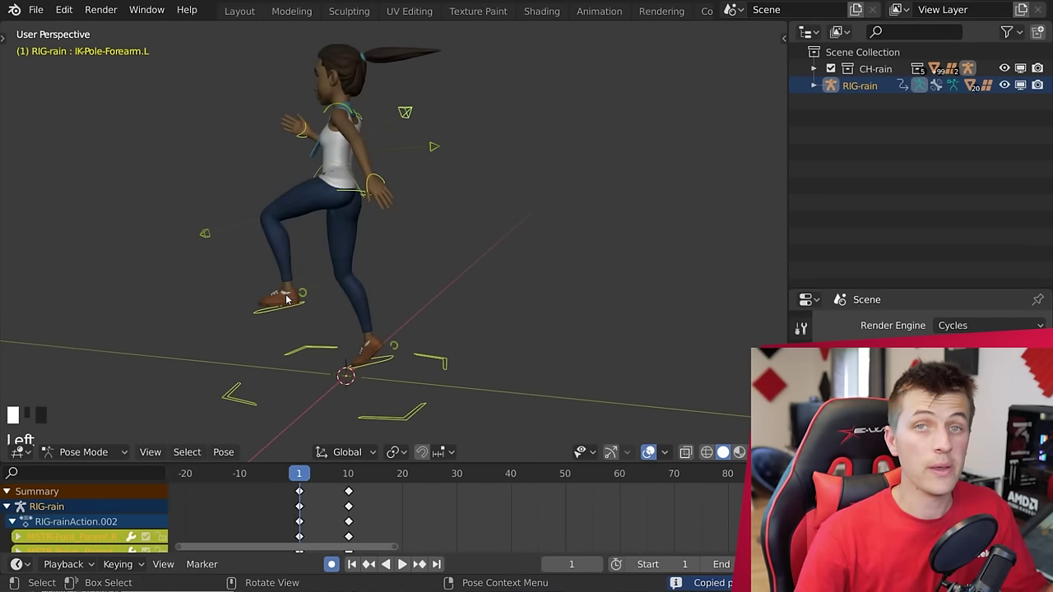
Paste the copied pose flipped at frame 20 and check it from the side.
{"action": "left_click", "coordinate": [349, 474]}
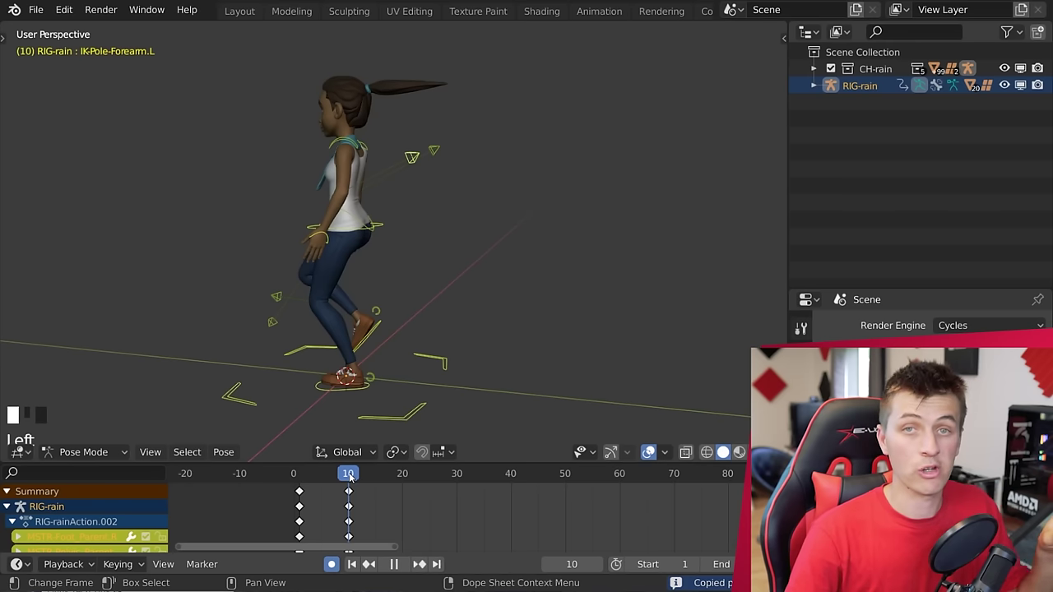
{"action": "left_click_drag", "start_coordinate": [354, 478], "coordinate": [403, 484]}
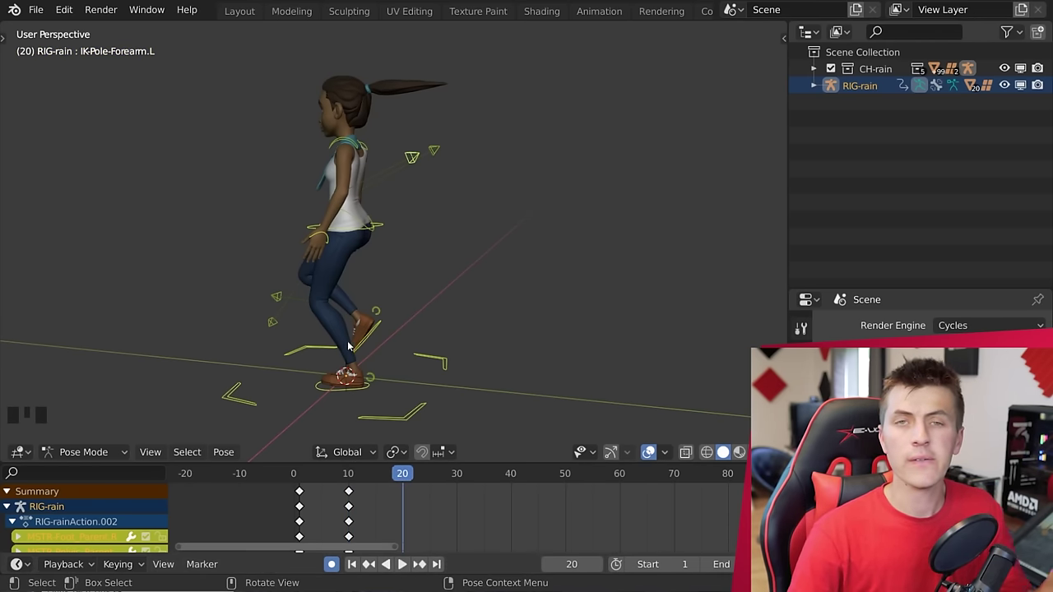
{"action": "left_click", "coordinate": [223, 451]}
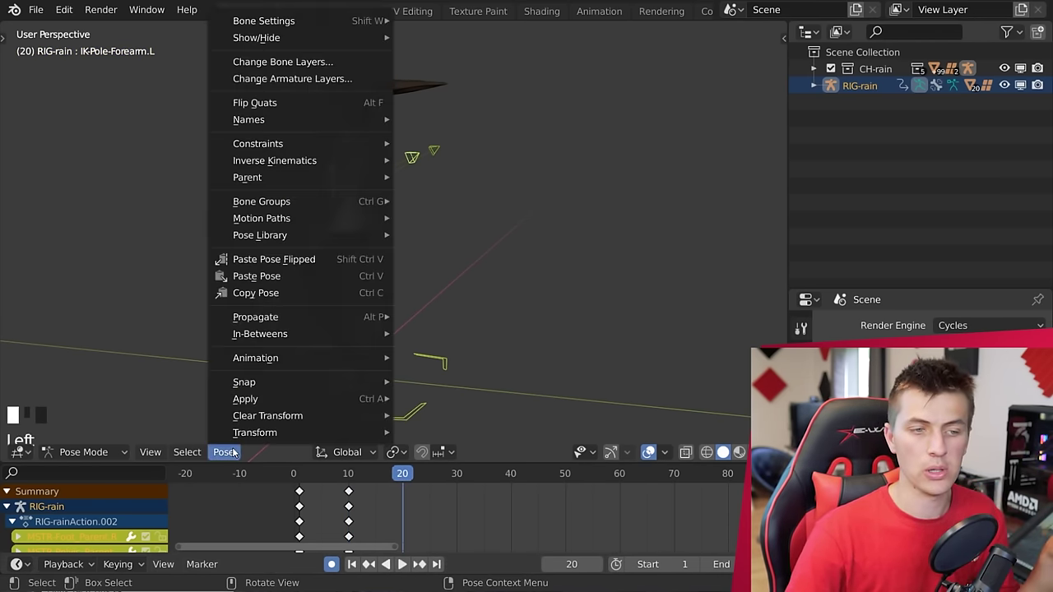
{"action": "left_click", "coordinate": [308, 263]}
{"action": "middle_click_drag", "start_coordinate": [272, 231], "coordinate": [266, 203]}
Play back the animation from frame 1 to check the three key poses in sequence.
{"action": "key", "text": "space"}
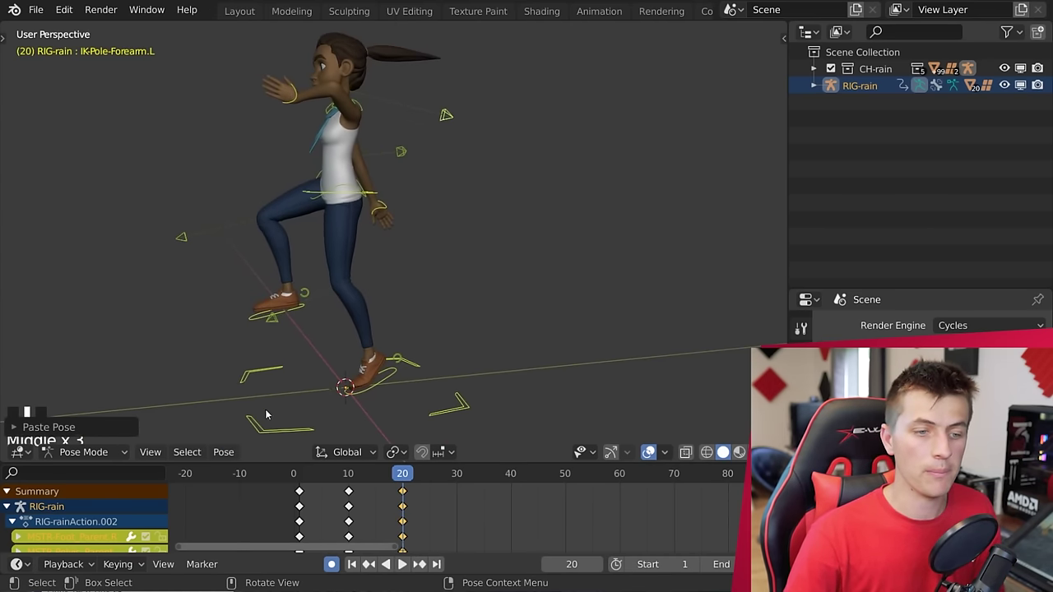
{"action": "left_click", "coordinate": [300, 476]}
{"action": "mouse_move", "coordinate": [312, 476]}
{"action": "left_mouse_down"}
{"action": "mouse_move", "coordinate": [407, 476]}
{"action": "mouse_move", "coordinate": [301, 484]}
{"action": "left_mouse_up"}
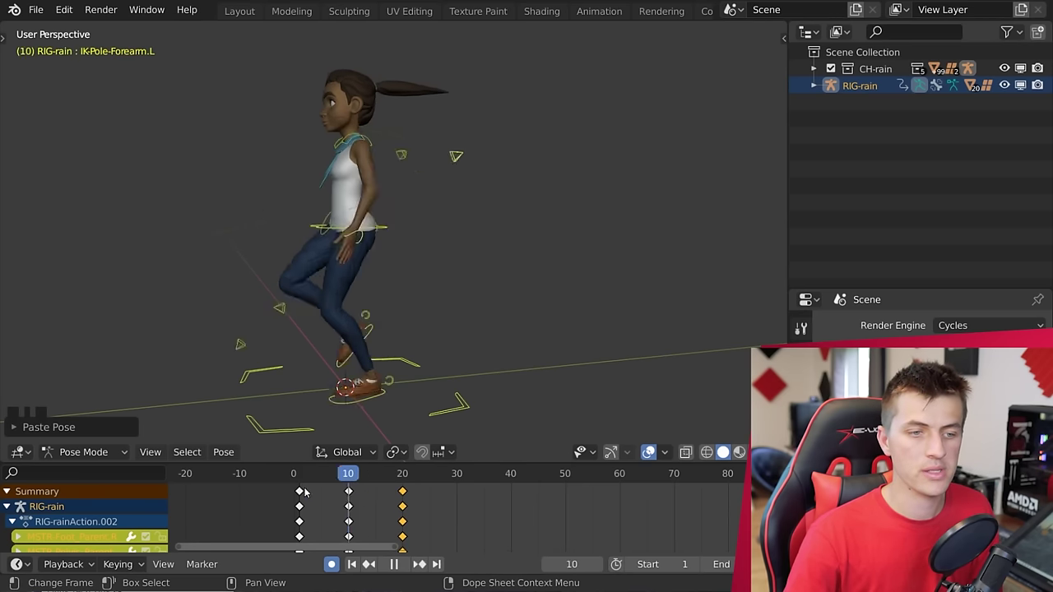
{"action": "key", "text": "space"}
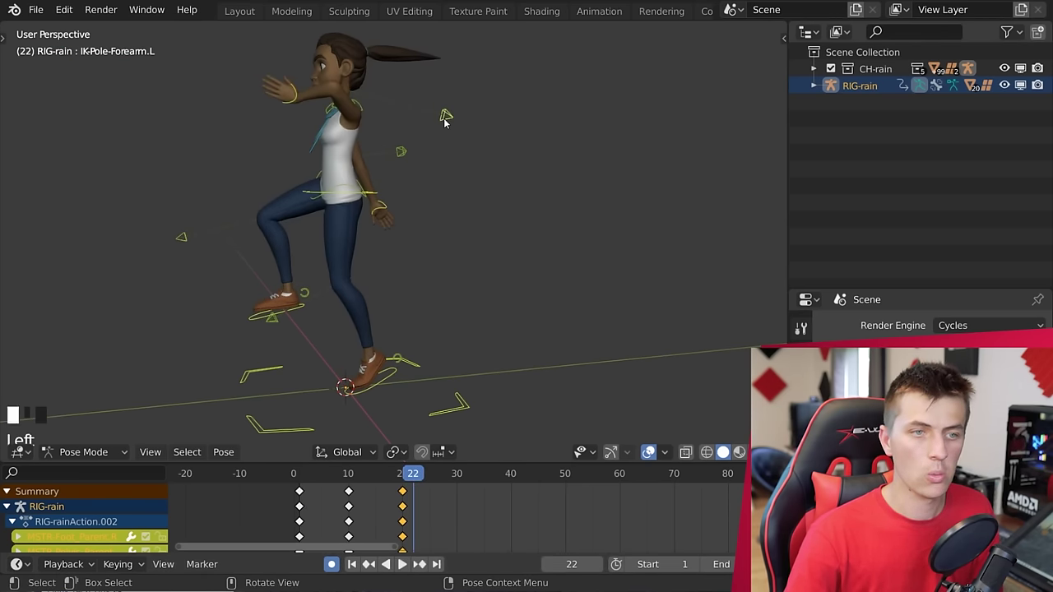
At frame 20, lower the left forearm's IK pole control so that the left elbow points down.
{"action": "middle_click_drag", "start_coordinate": [444, 120], "coordinate": [429, 99]}
{"action": "left_click_drag", "start_coordinate": [414, 474], "coordinate": [402, 474]}
{"action": "middle_click_drag", "start_coordinate": [449, 232], "coordinate": [475, 227]}
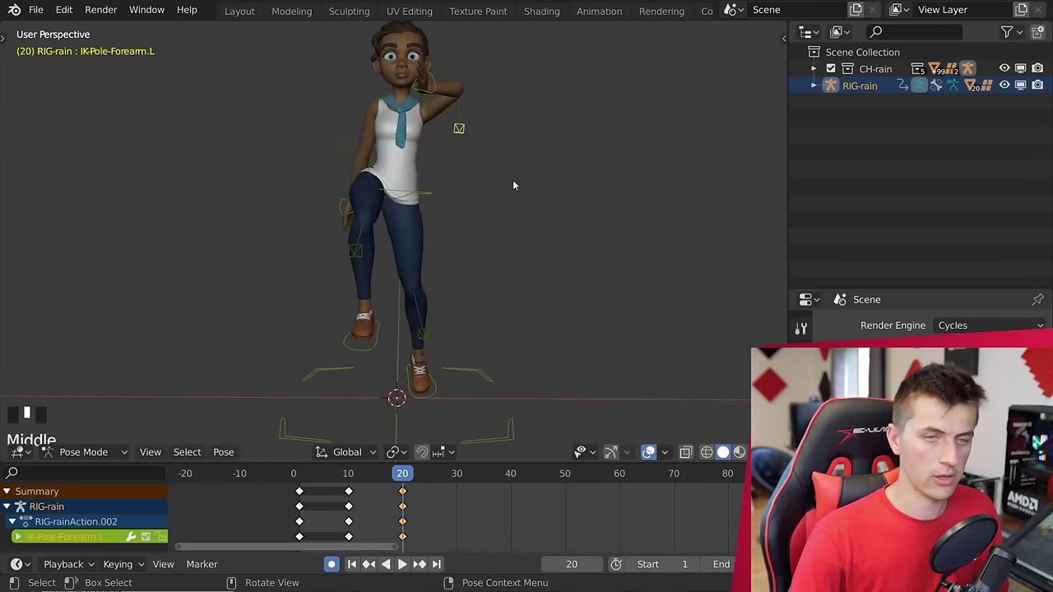
{"action": "middle_click_drag", "start_coordinate": [512, 179], "coordinate": [309, 105]}
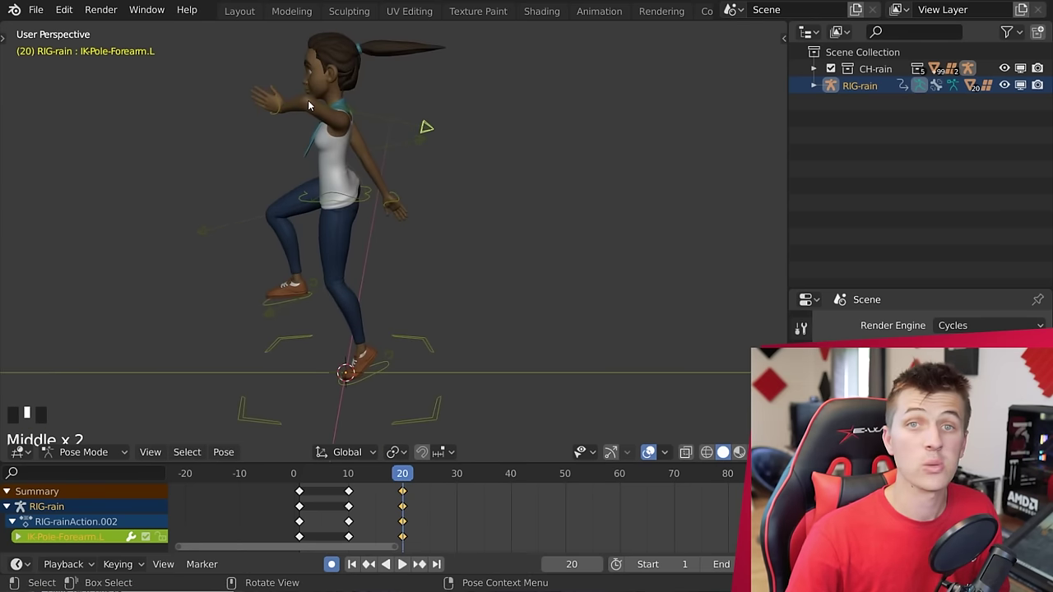
{"action": "middle_click_drag", "start_coordinate": [419, 151], "coordinate": [444, 160]}
{"action": "key", "text": "g"}
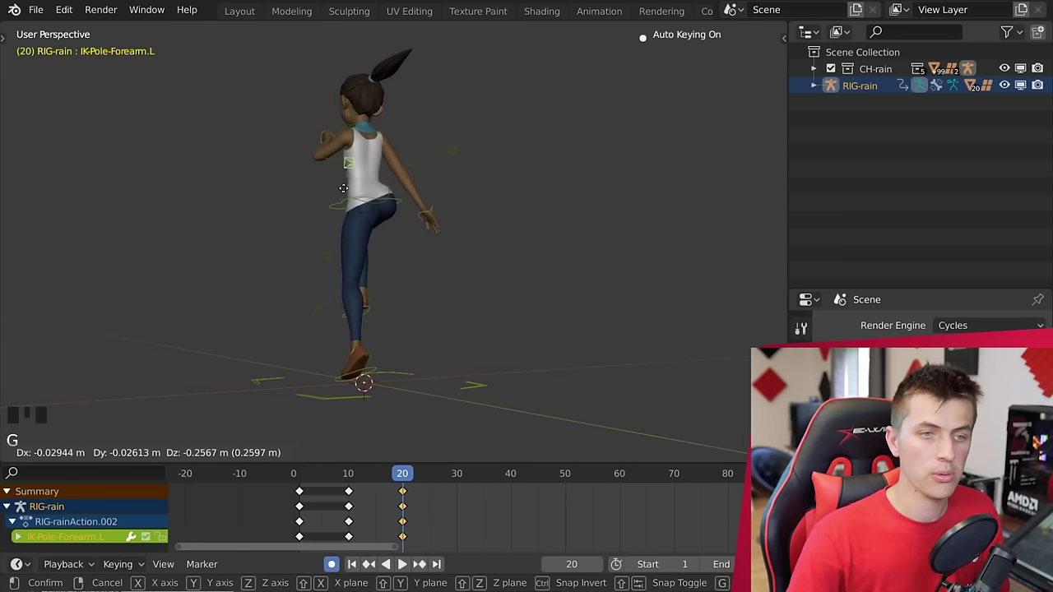
{"action": "left_click", "coordinate": [448, 198]}
{"action": "middle_click_drag", "start_coordinate": [448, 197], "coordinate": [289, 105]}
{"action": "key", "text": "g"}
{"action": "left_click", "coordinate": [459, 225]}
Rotate the left hand's IK control at frame 20 and reposition it in front of the chest.
{"action": "left_click", "coordinate": [284, 104]}
{"action": "key", "text": "r"}
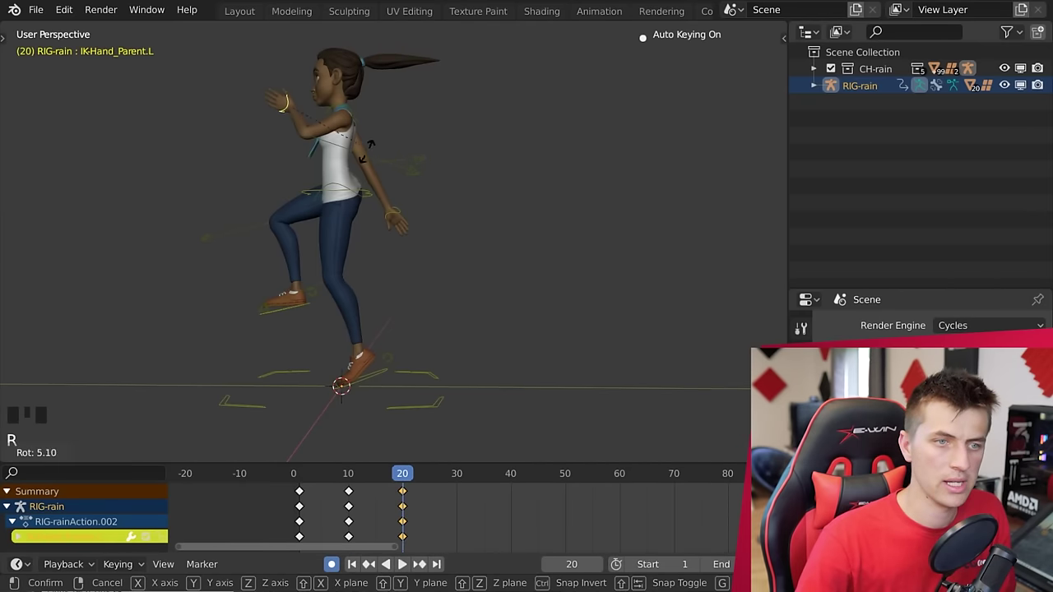
{"action": "key", "text": "g"}
{"action": "left_click", "coordinate": [329, 186]}
{"action": "middle_click_drag", "start_coordinate": [329, 186], "coordinate": [408, 303]}
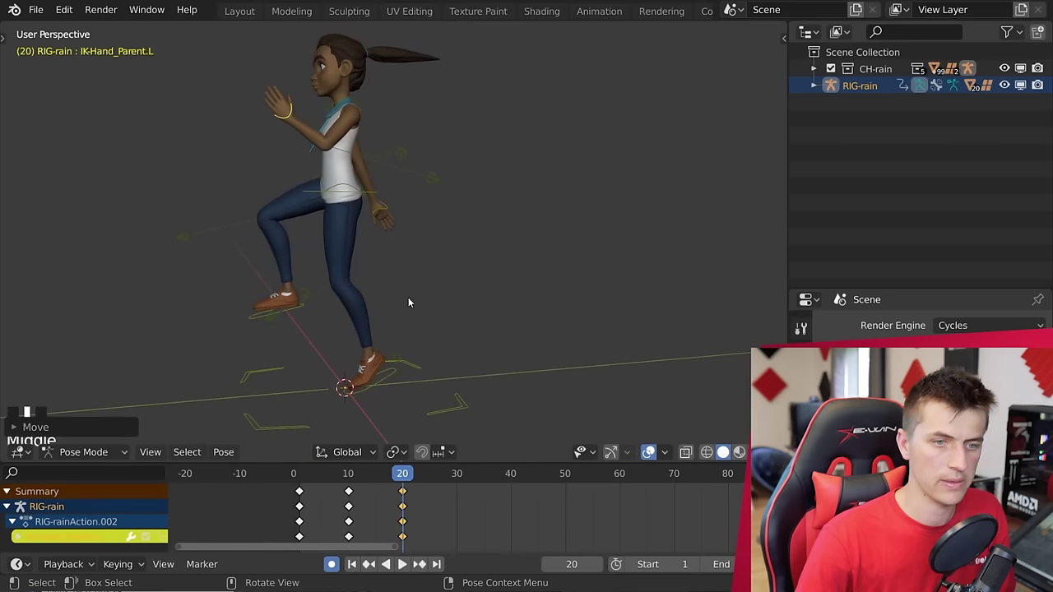
Go to frame 10, select all the rig's controls and copy the pose.
{"action": "left_click", "coordinate": [371, 488]}
{"action": "left_click_drag", "start_coordinate": [374, 475], "coordinate": [350, 475]}
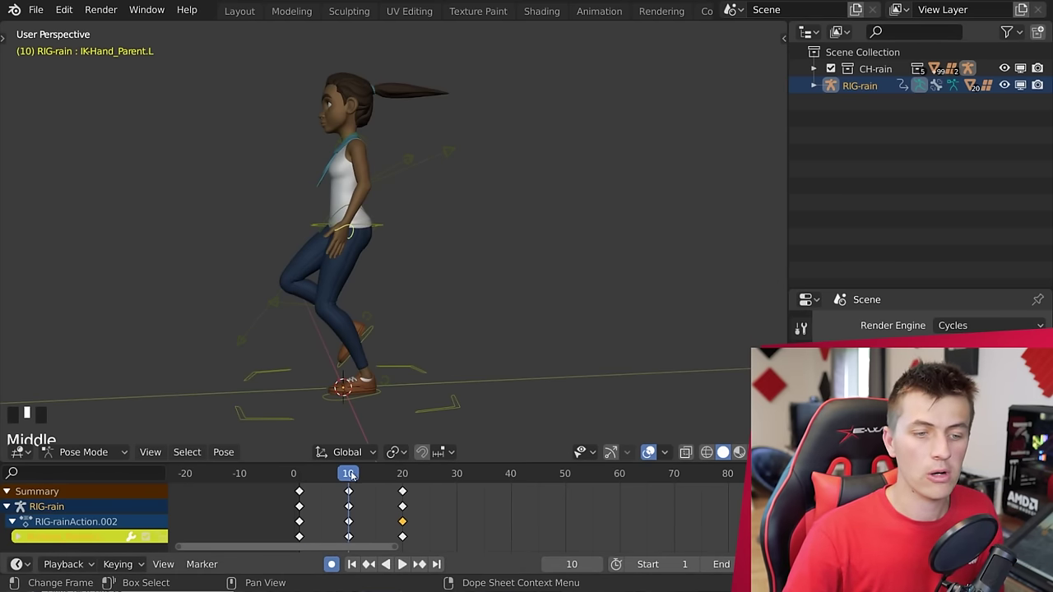
{"action": "key", "text": "a"}
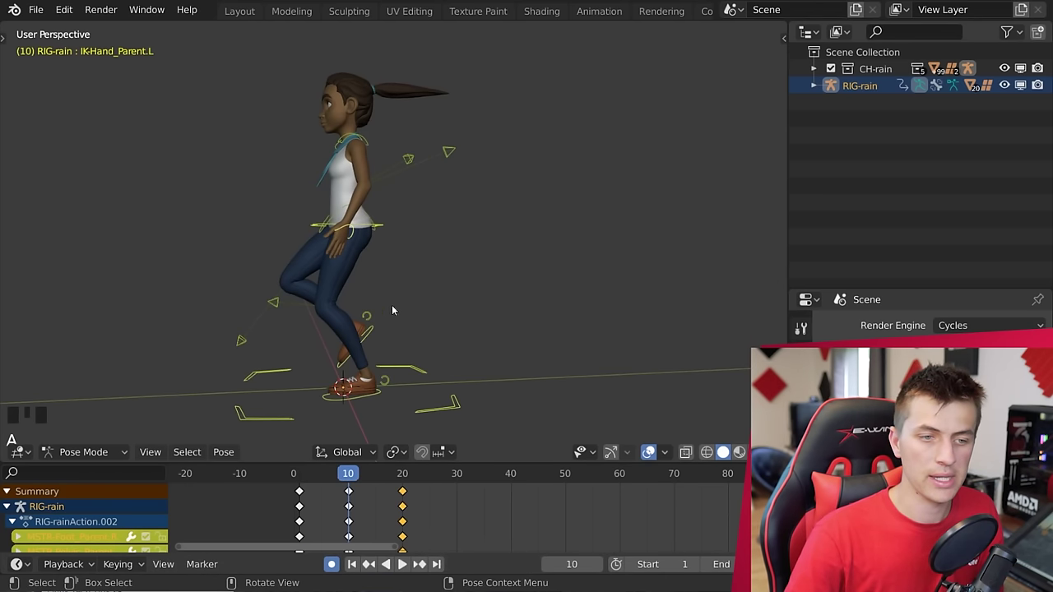
{"action": "left_click", "coordinate": [223, 451]}
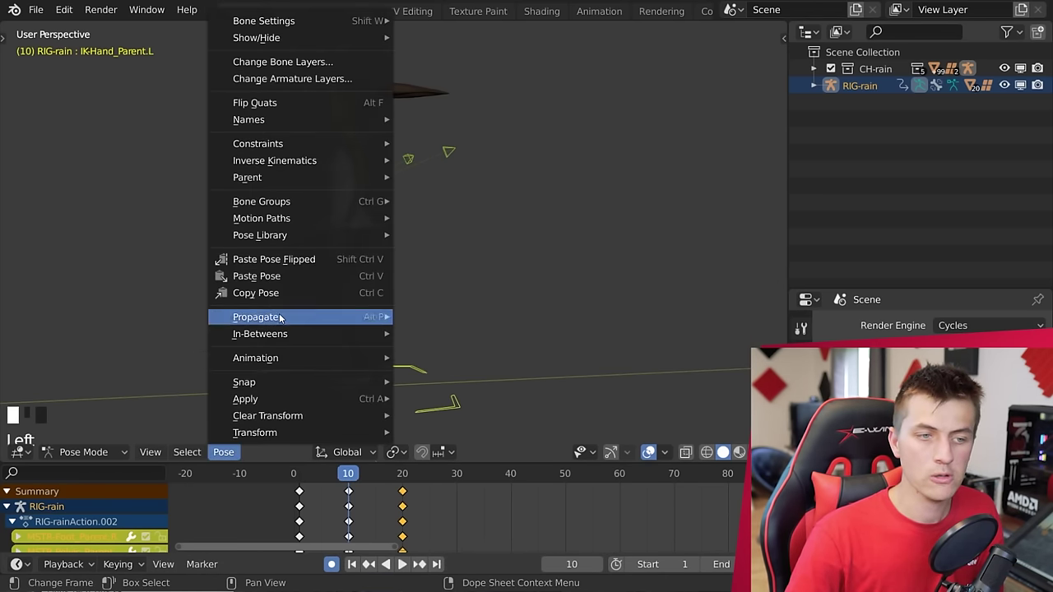
{"action": "left_click", "coordinate": [284, 293]}
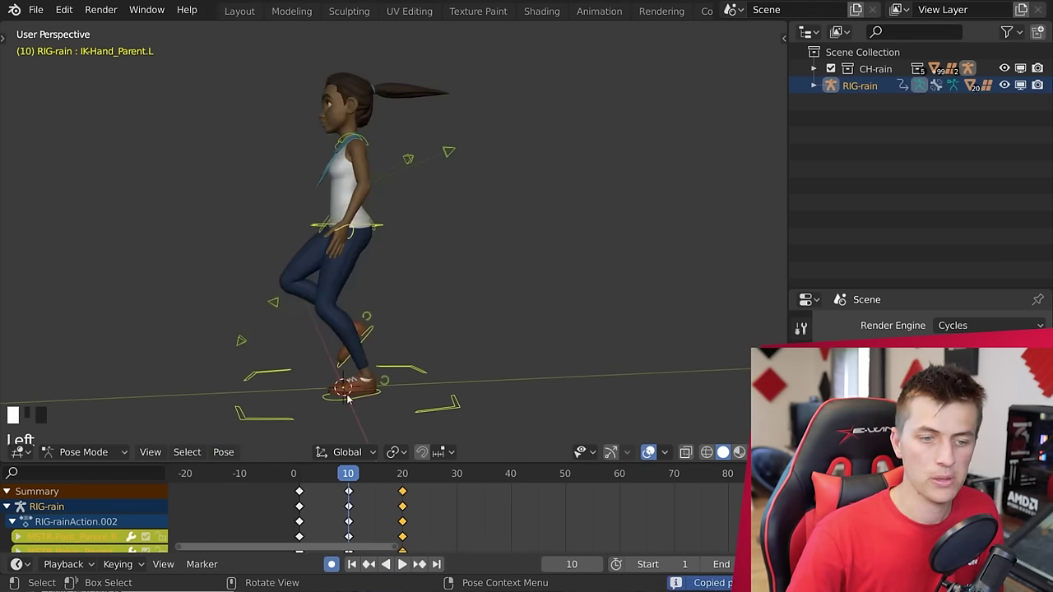
Paste the copied pose flipped at frame 30 and compare it with the pose at frame 10.
{"action": "key", "text": "space"}
{"action": "left_click", "coordinate": [458, 481]}
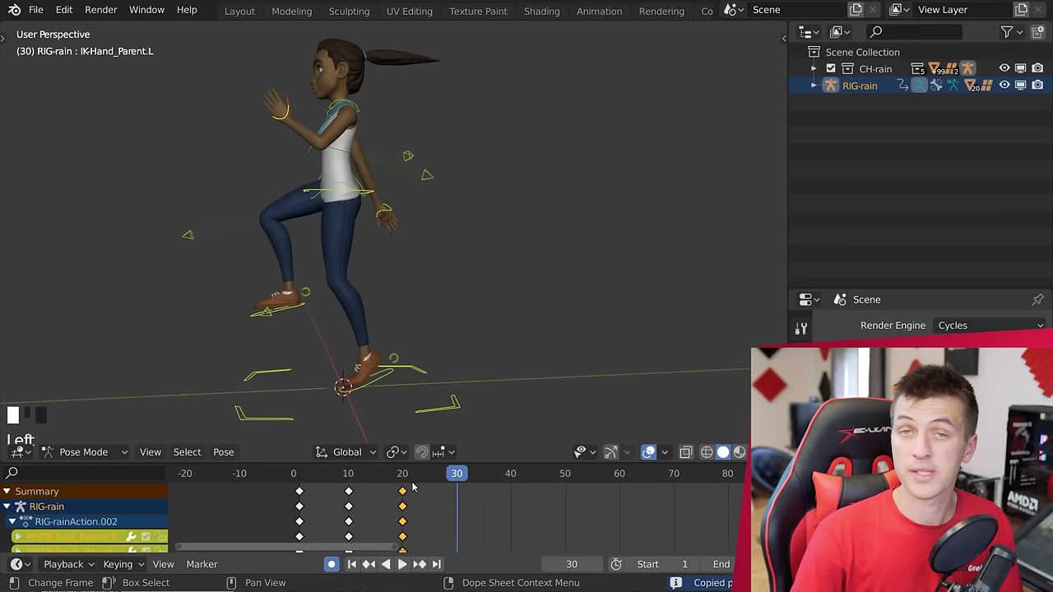
{"action": "left_click", "coordinate": [223, 452]}
{"action": "left_click", "coordinate": [317, 264]}
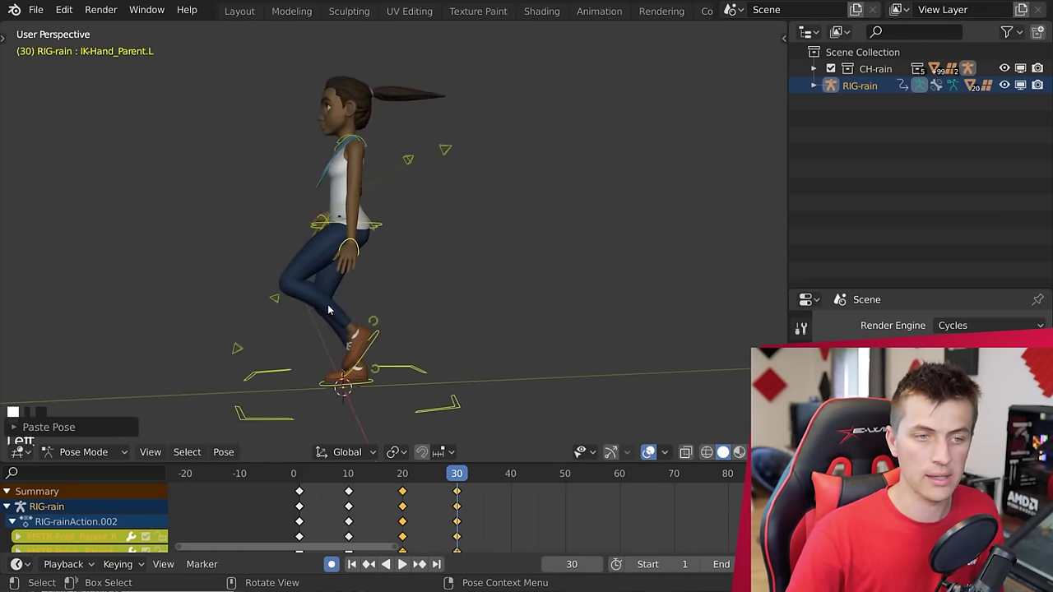
{"action": "middle_click_drag", "start_coordinate": [413, 380], "coordinate": [417, 477]}
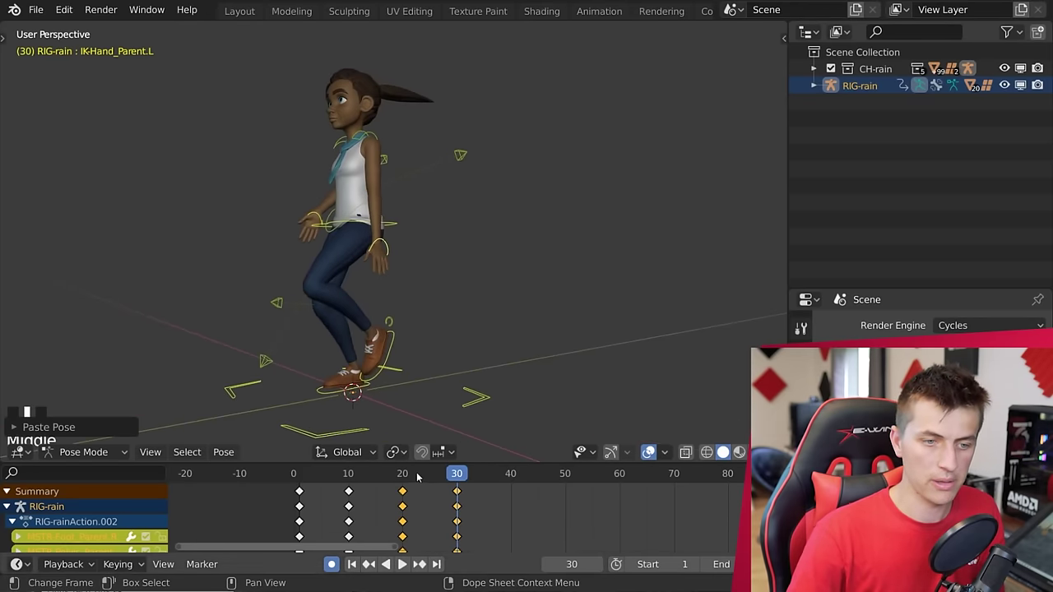
{"action": "left_click", "coordinate": [347, 482]}
{"action": "left_click", "coordinate": [456, 477]}
{"action": "scroll", "coordinate": [382, 206], "scroll_direction": "up", "scroll_amount": 3}
{"action": "left_click", "coordinate": [382, 205]}
{"action": "key", "text": "r"}
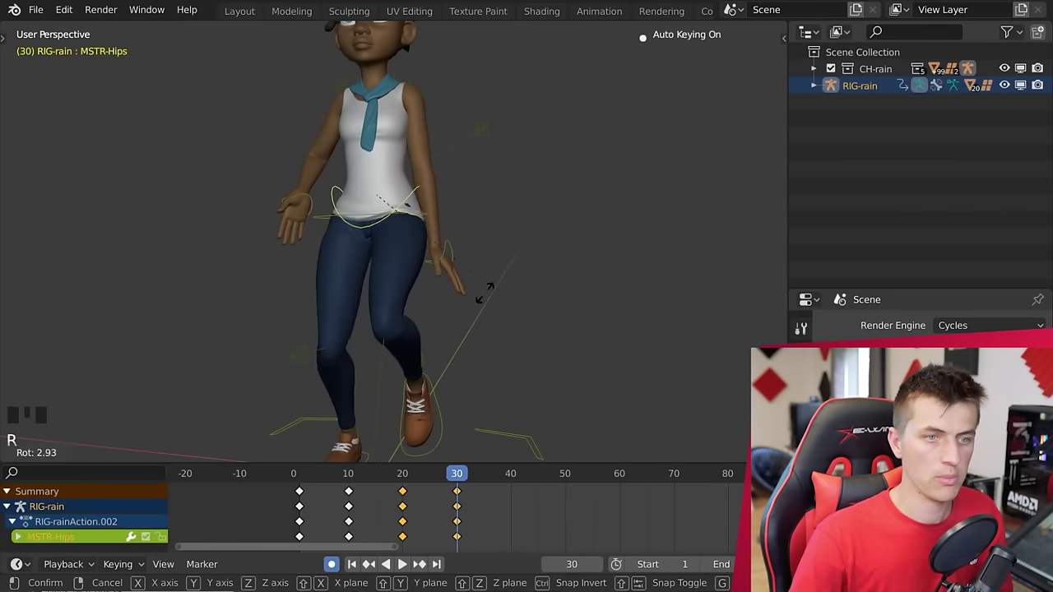
{"action": "right_click", "coordinate": [469, 289]}
Rotate the right hand's IK control at frame 30 and reposition it beside the hips.
{"action": "left_click", "coordinate": [320, 207]}
{"action": "middle_click_drag", "start_coordinate": [319, 207], "coordinate": [470, 240]}
{"action": "key", "text": "r"}
{"action": "left_click", "coordinate": [563, 224]}
{"action": "key", "text": "g"}
{"action": "left_click", "coordinate": [534, 232]}
{"action": "key", "text": "g"}
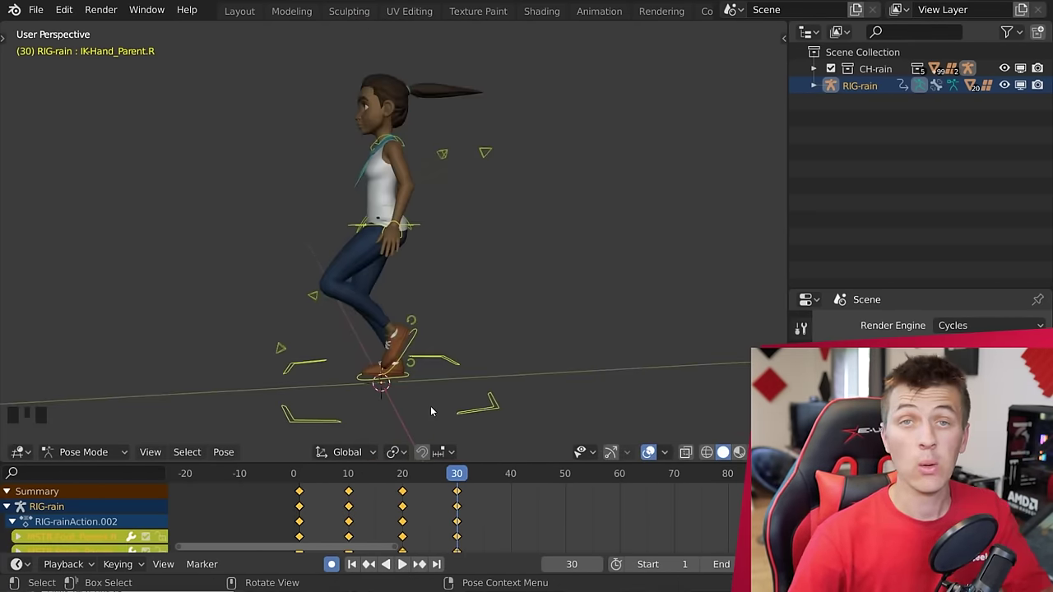
Return to frame 1, select every control of the rig and copy its pose for the end of the cycle.
{"action": "left_click_drag", "start_coordinate": [455, 476], "coordinate": [467, 479]}
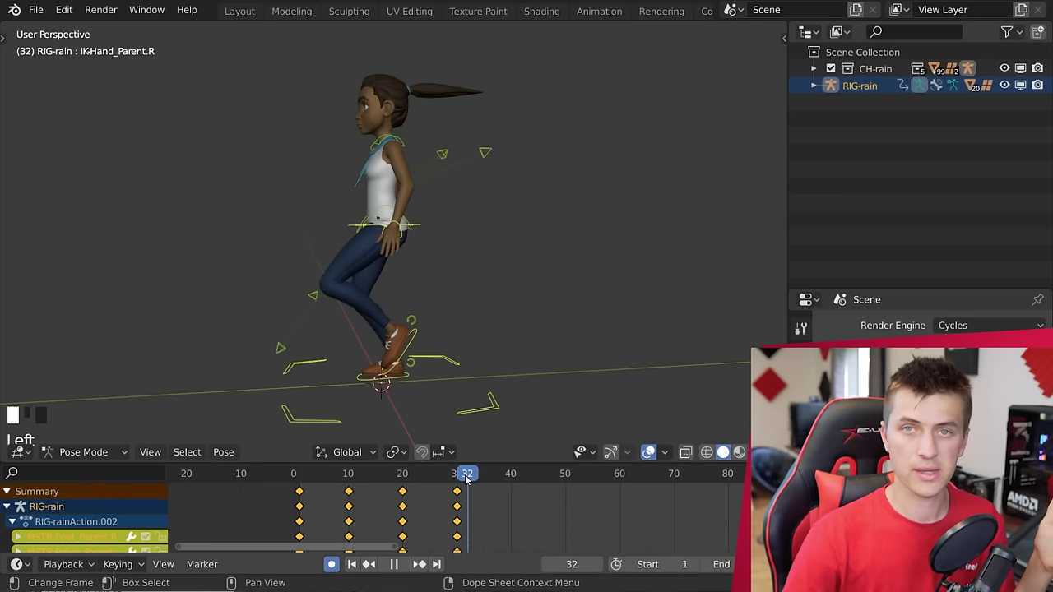
{"action": "left_click", "coordinate": [301, 481]}
{"action": "key", "text": "space"}
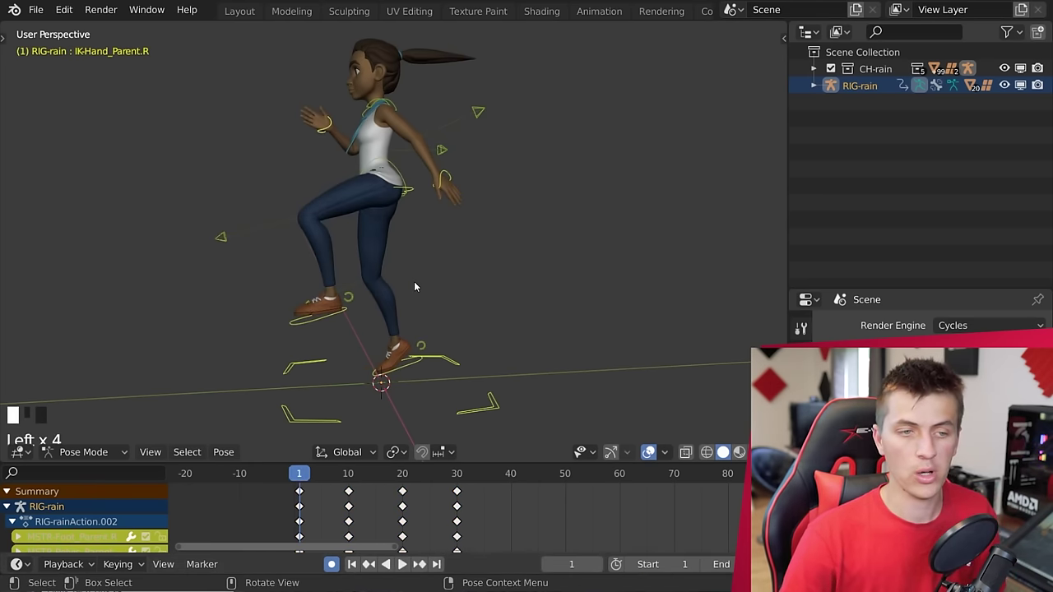
{"action": "key", "text": "a"}
{"action": "key", "text": "a"}
{"action": "key", "text": "a"}
{"action": "key", "text": "a"}
{"action": "left_click", "coordinate": [223, 452]}
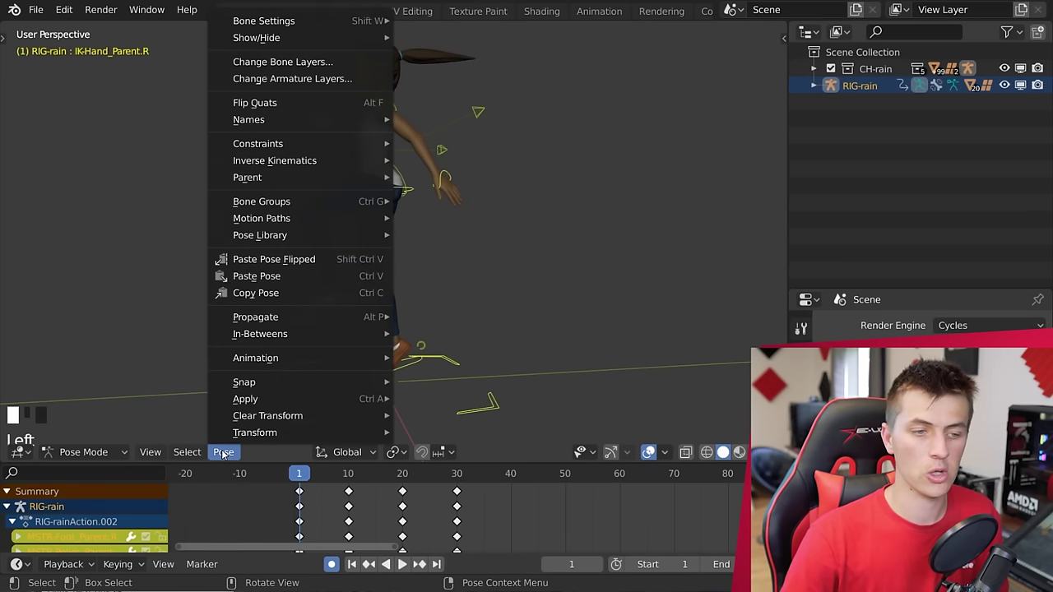
{"action": "left_click", "coordinate": [295, 296]}
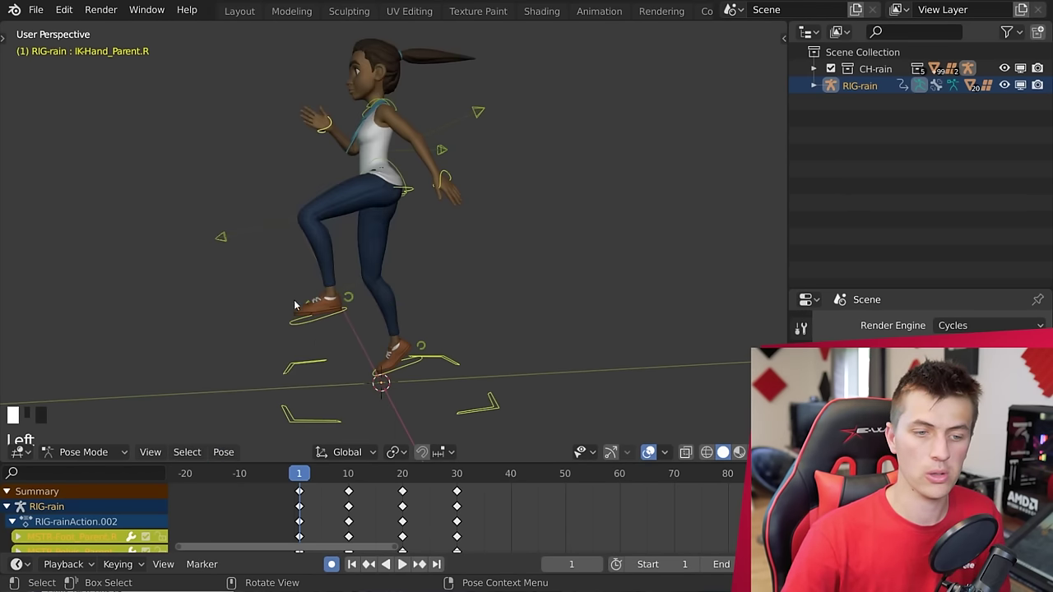
Paste the copied frame 1 pose unflipped at frame 40 to close the cycle.
{"action": "left_click", "coordinate": [510, 478]}
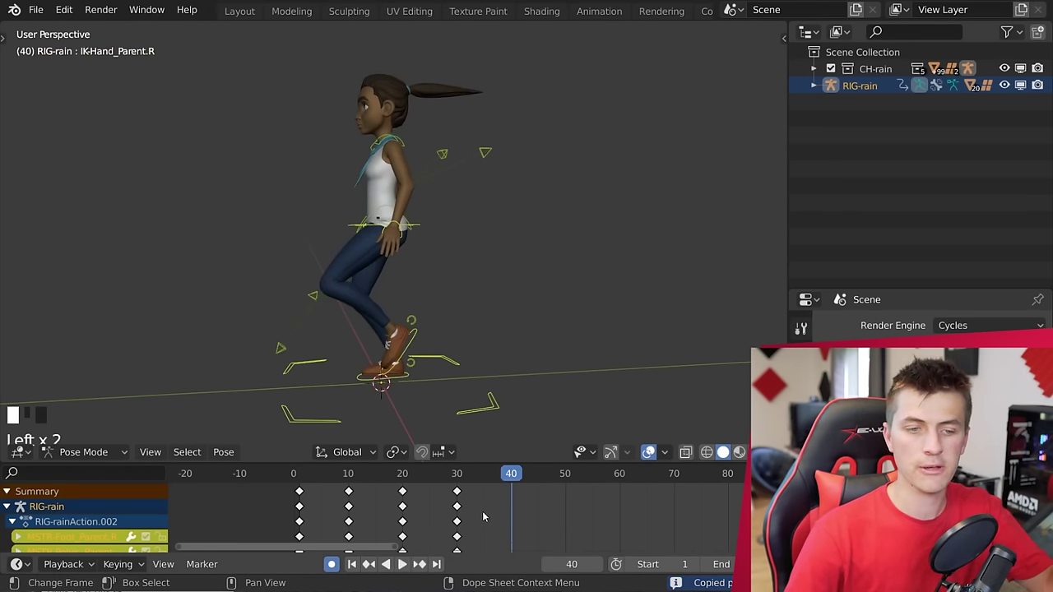
{"action": "left_click", "coordinate": [223, 452]}
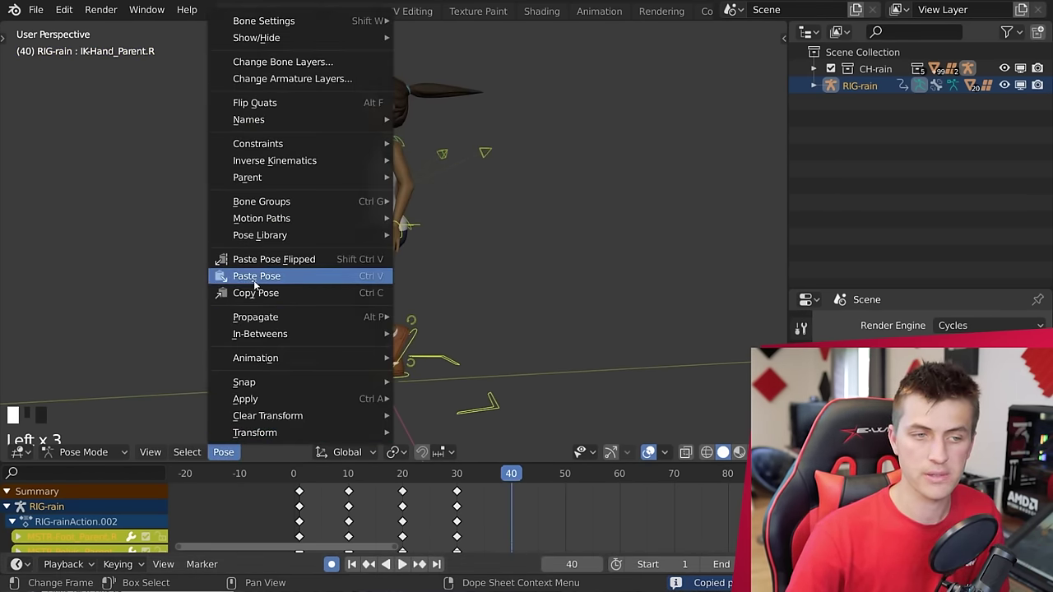
{"action": "left_click", "coordinate": [329, 276]}
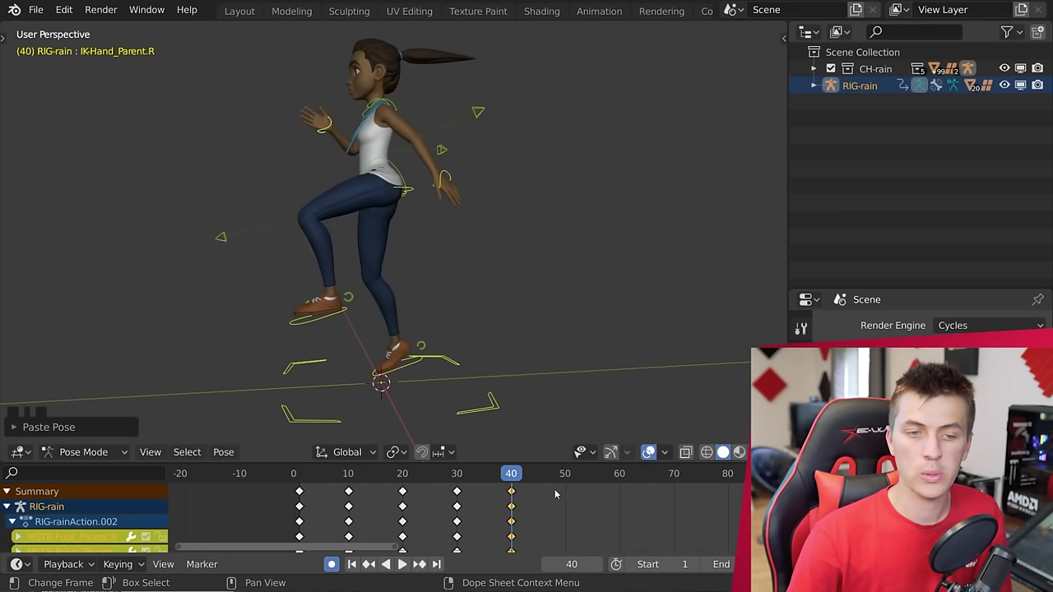
Play back and scrub the animation between frames 1 and 40 to check the sequence of key poses.
{"action": "left_click", "coordinate": [416, 491]}
{"action": "key", "text": "space"}
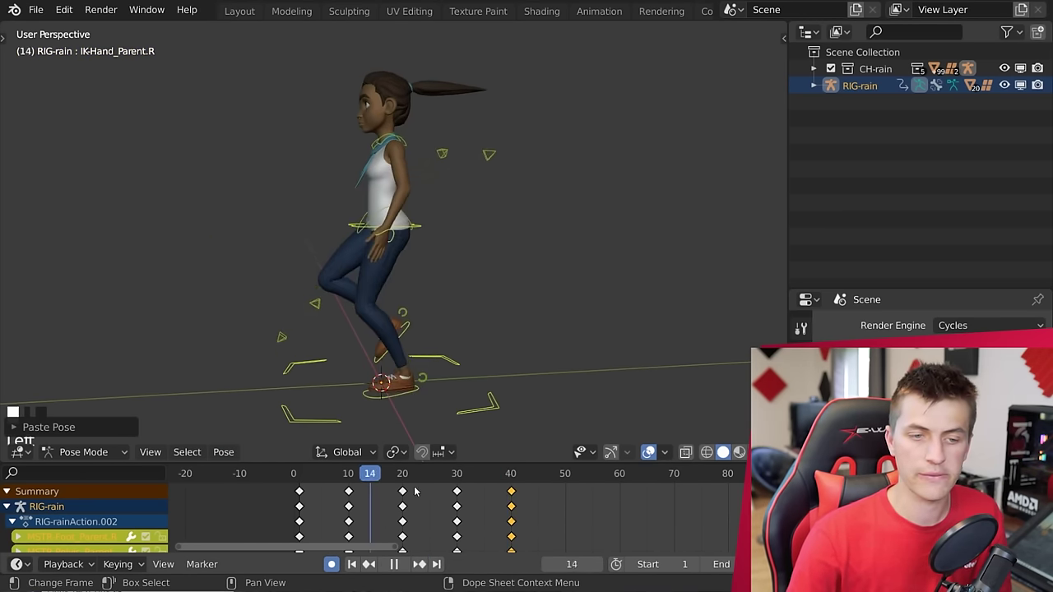
{"action": "key", "text": "space"}
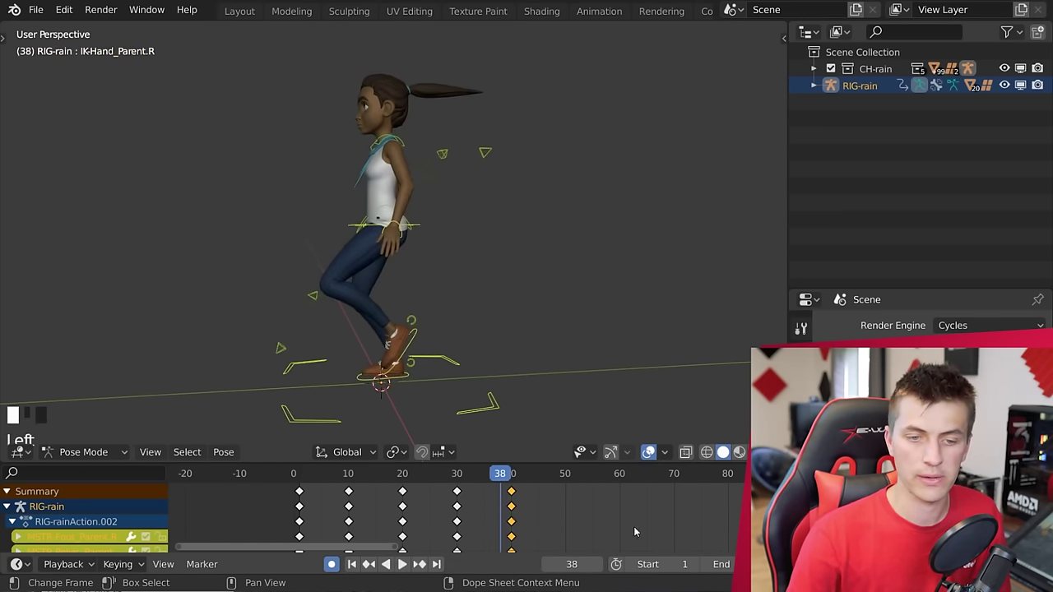
{"action": "left_click", "coordinate": [736, 498]}
{"action": "left_click", "coordinate": [511, 481]}
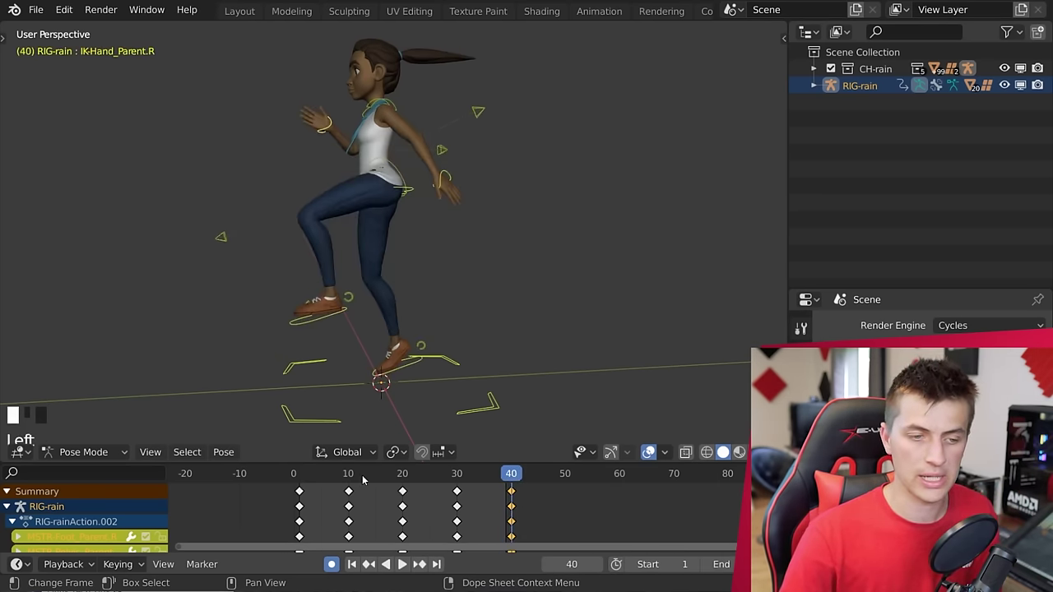
{"action": "left_click", "coordinate": [299, 477]}
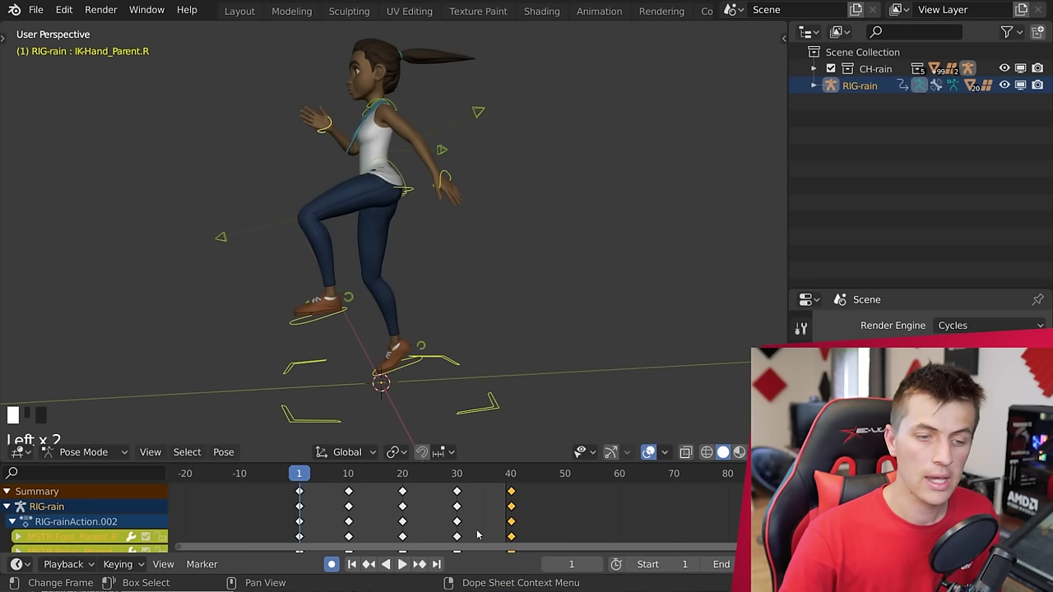
{"action": "left_click", "coordinate": [401, 564]}
{"action": "middle_click_drag", "start_coordinate": [445, 329], "coordinate": [460, 320]}
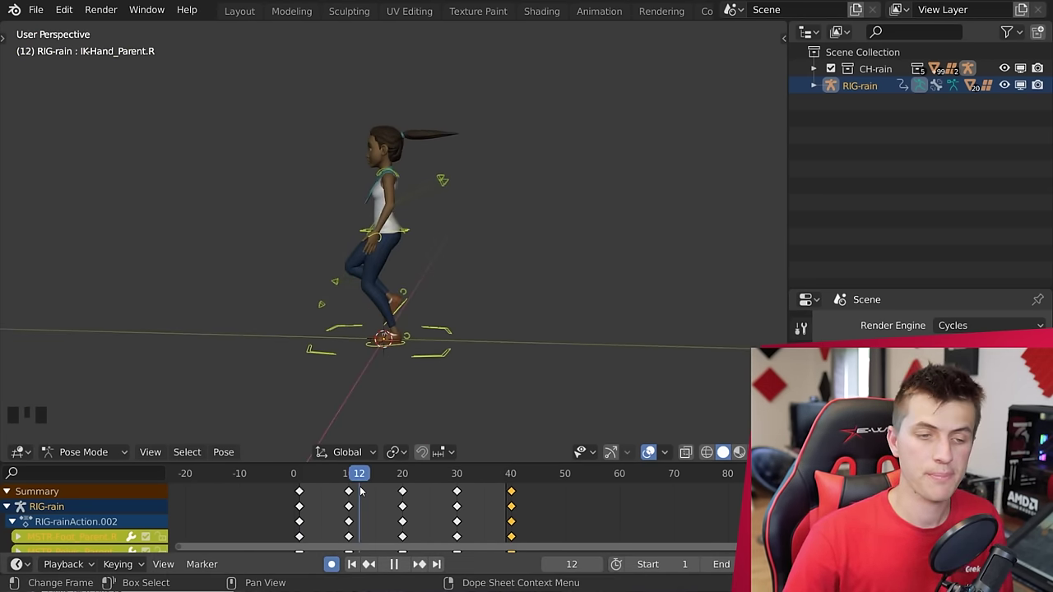
{"action": "left_click_drag", "start_coordinate": [359, 491], "coordinate": [329, 494]}
{"action": "key", "text": "space"}
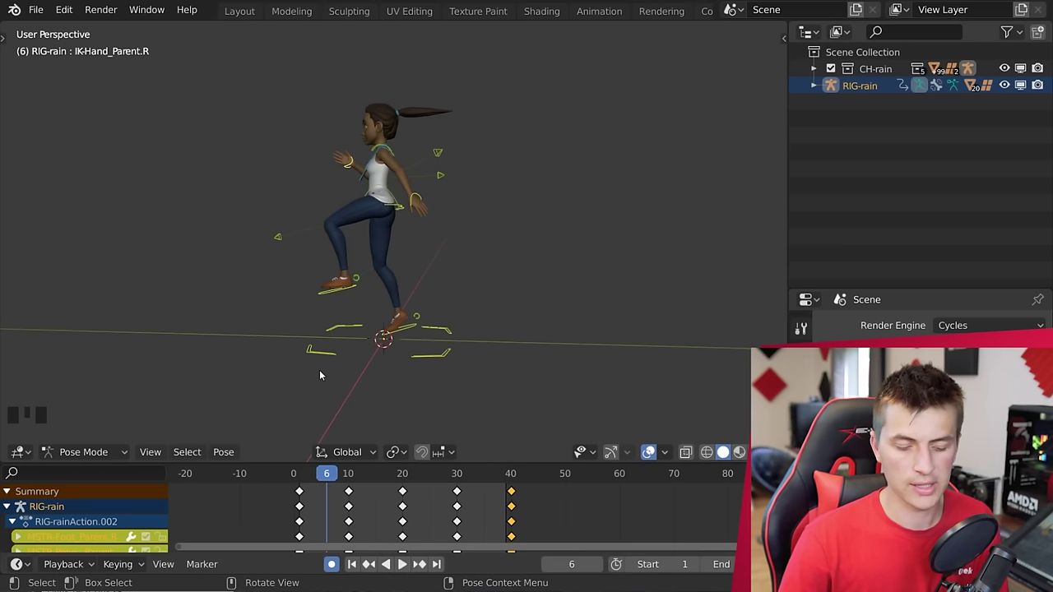
At frame 1 in right orthographic view, move the pelvis control up and forward and shift the front hand slightly forward.
{"action": "key", "text": "KP_3"}
{"action": "scroll", "coordinate": [434, 313], "scroll_direction": "up", "scroll_amount": 2}
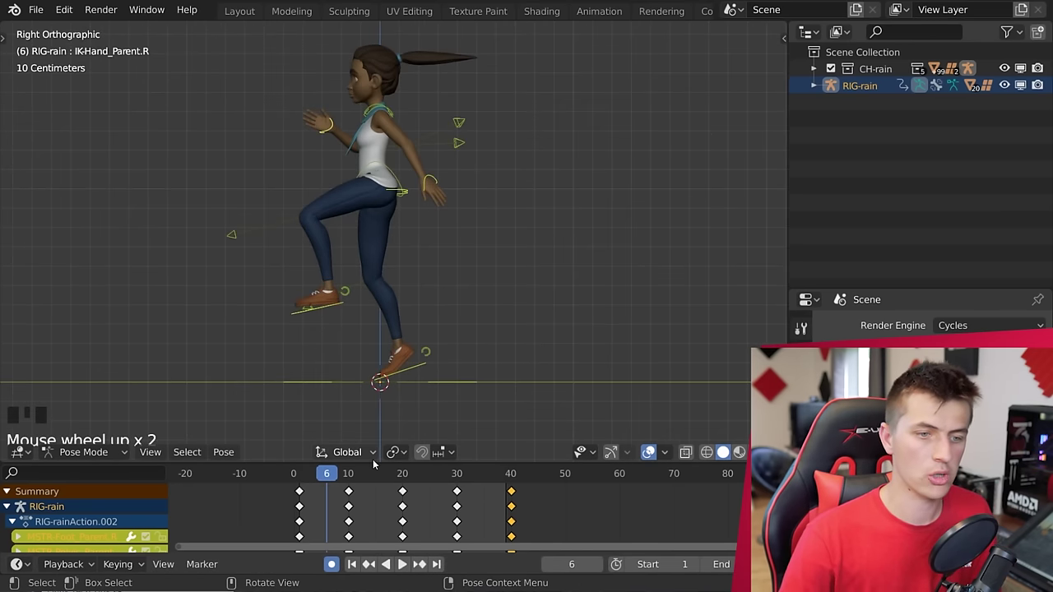
{"action": "left_click", "coordinate": [316, 476]}
{"action": "left_click_drag", "start_coordinate": [319, 481], "coordinate": [298, 494]}
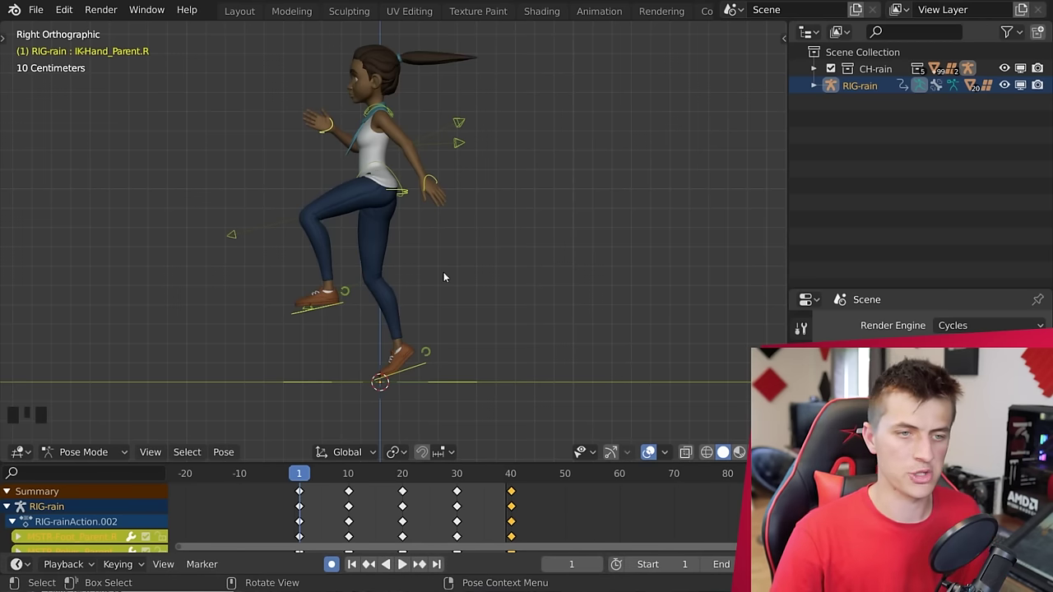
{"action": "left_click", "coordinate": [410, 194]}
{"action": "key", "text": "g"}
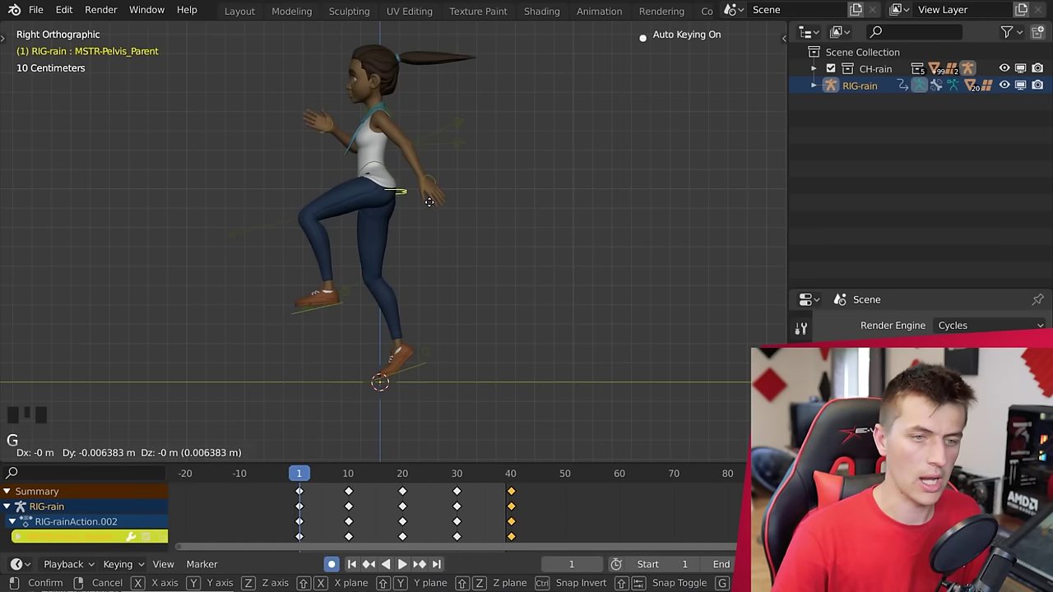
{"action": "left_click", "coordinate": [387, 180]}
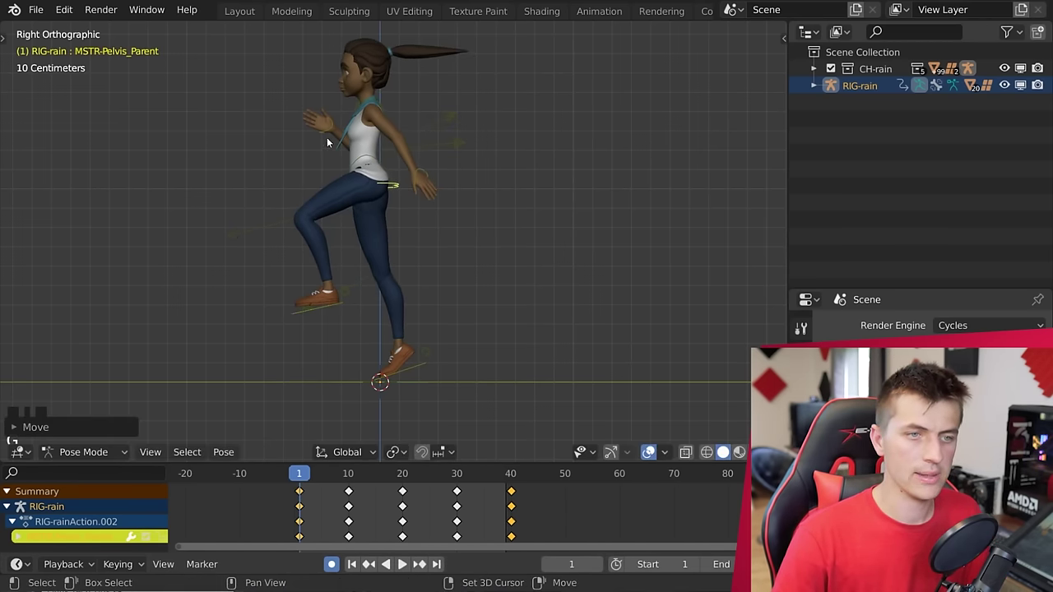
{"action": "left_click", "coordinate": [324, 132]}
{"action": "key", "text": "g"}
{"action": "left_click", "coordinate": [298, 126]}
Move the right foot about 0.05 m back and 0.04 m up, nudge it slightly further, and tilt the left foot's toes down.
{"action": "left_click", "coordinate": [392, 360]}
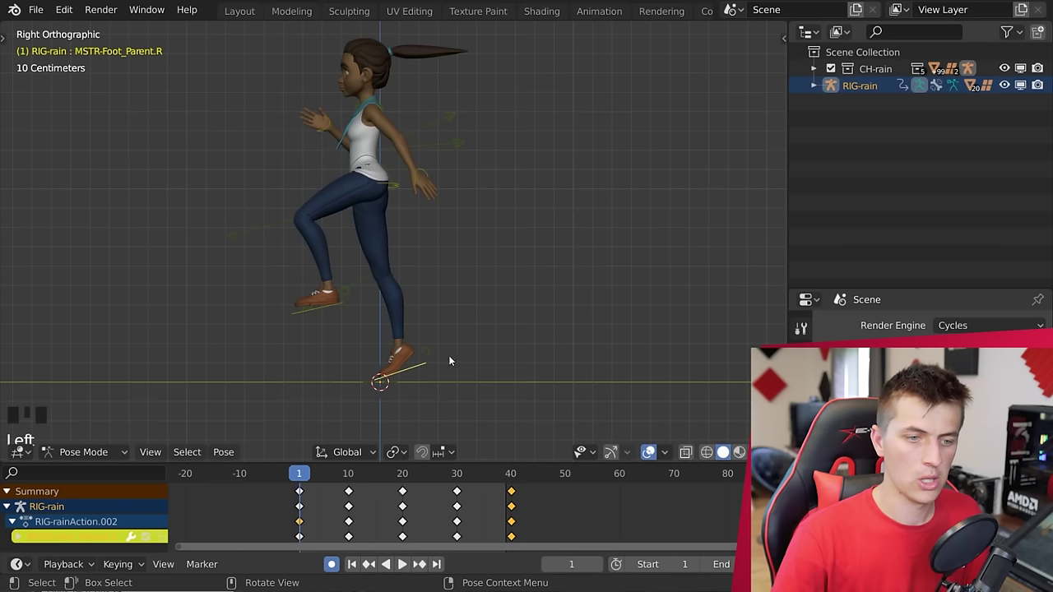
{"action": "key", "text": "g"}
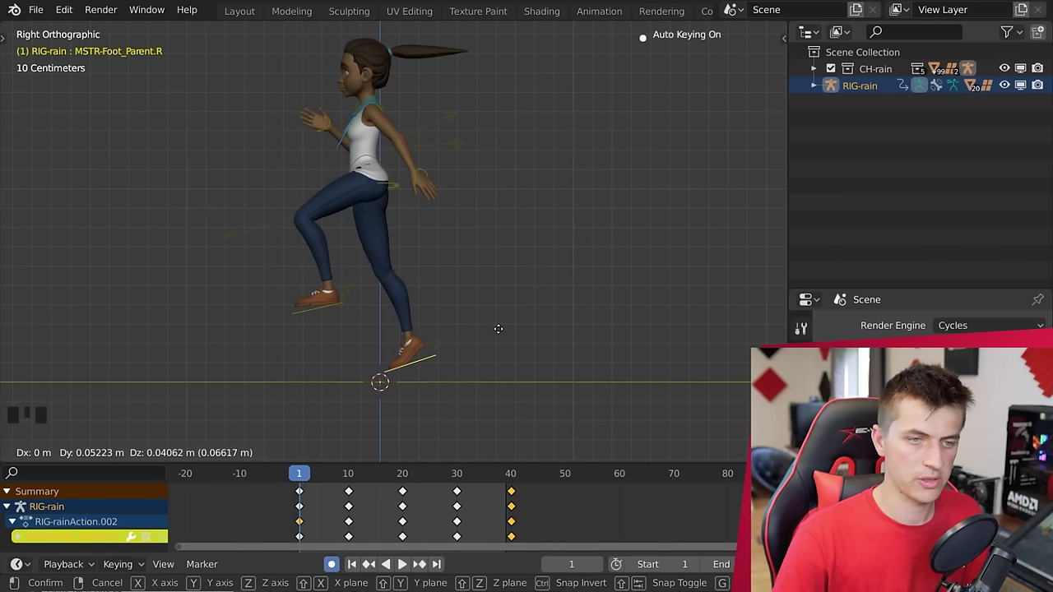
{"action": "left_click", "coordinate": [498, 331]}
{"action": "key", "text": "g"}
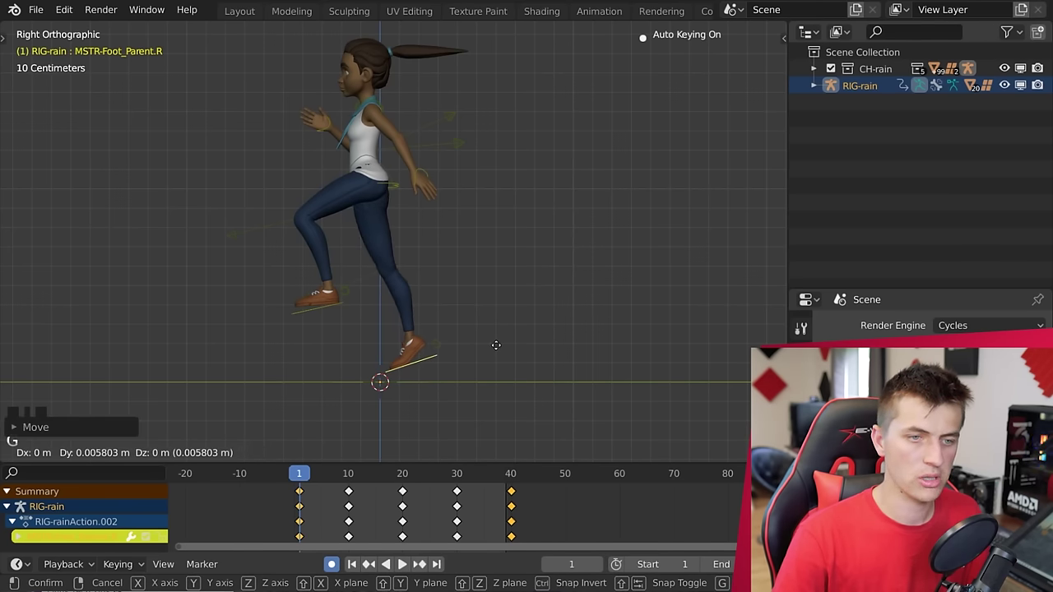
{"action": "left_click", "coordinate": [497, 344]}
{"action": "left_click", "coordinate": [341, 309]}
{"action": "key", "text": "r"}
{"action": "left_click", "coordinate": [422, 298]}
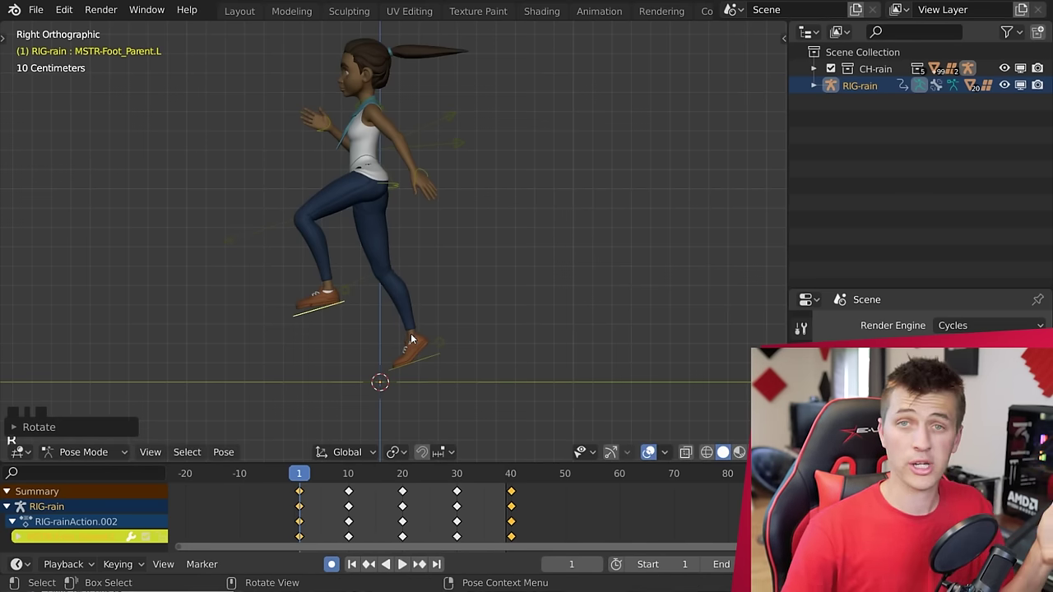
Nudge the trailing right foot control into place with two small moves at frame 1.
{"action": "scroll", "coordinate": [481, 280], "scroll_direction": "down", "scroll_amount": 1}
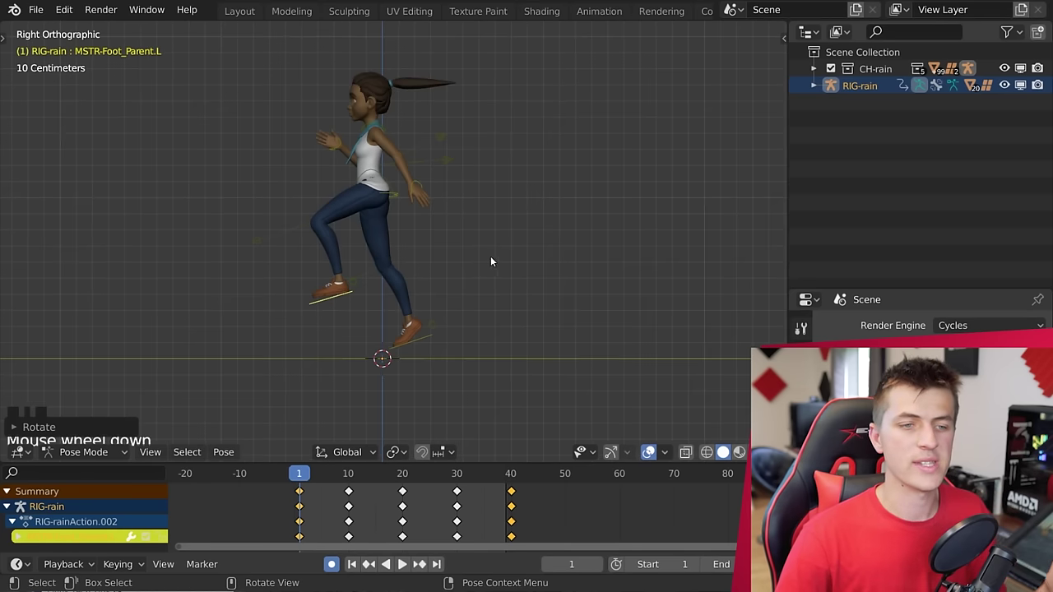
{"action": "left_click", "coordinate": [421, 339]}
{"action": "key", "text": "g"}
{"action": "left_click", "coordinate": [422, 325]}
{"action": "key", "text": "g"}
{"action": "left_click", "coordinate": [423, 326]}
Move the right hand control about 0.1 m forward and slightly up, and rotate it into a more natural swing pose.
{"action": "left_click", "coordinate": [339, 152]}
{"action": "middle_click_drag", "start_coordinate": [339, 152], "coordinate": [527, 134]}
{"action": "key", "text": "g"}
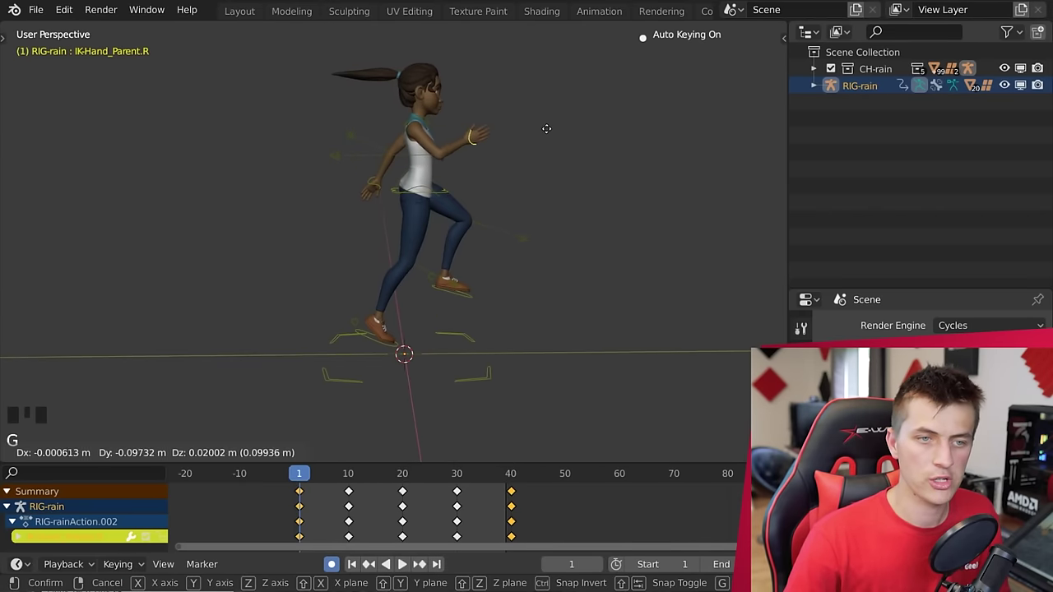
{"action": "left_click", "coordinate": [540, 132]}
{"action": "key", "text": "r"}
{"action": "left_click", "coordinate": [523, 98]}
Rotate the hips control slightly at frame 1.
{"action": "middle_click_drag", "start_coordinate": [523, 98], "coordinate": [346, 101]}
{"action": "left_click", "coordinate": [379, 187]}
{"action": "middle_click_drag", "start_coordinate": [378, 188], "coordinate": [549, 251]}
{"action": "key", "text": "r"}
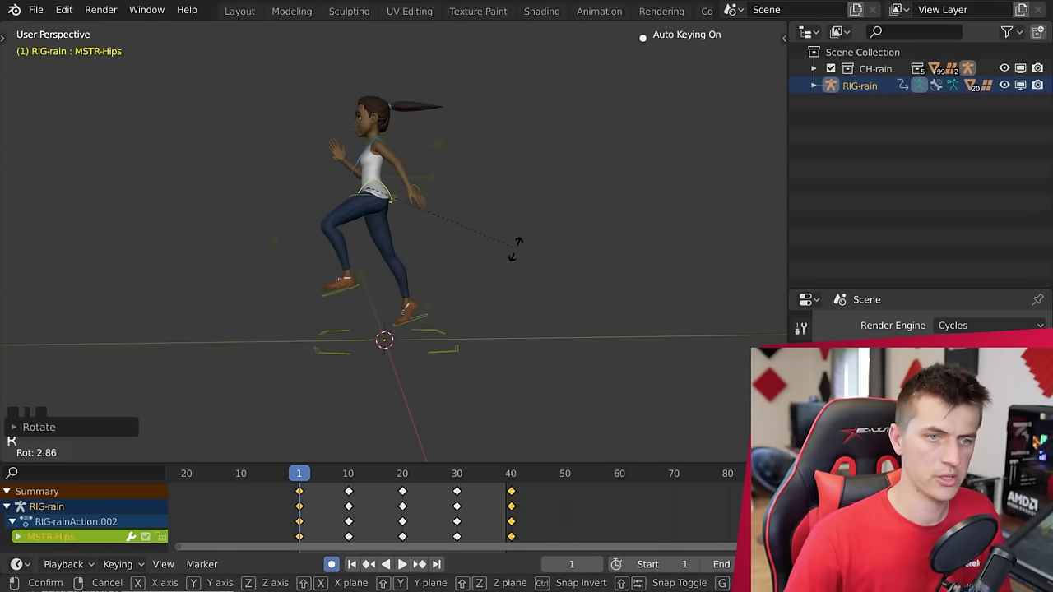
{"action": "left_click", "coordinate": [472, 245]}
Play and scrub between frames 1 and 11 to check the adjusted first pose against the landing pose.
{"action": "key", "text": "alt+a"}
{"action": "key", "text": "space"}
{"action": "left_click", "coordinate": [344, 476]}
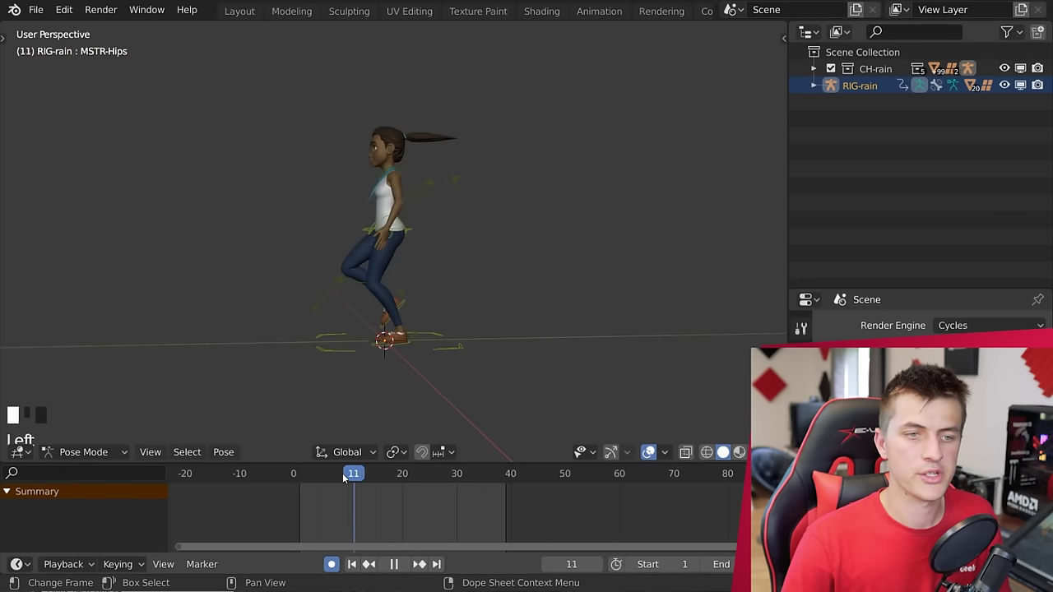
{"action": "left_click", "coordinate": [296, 476]}
{"action": "key", "text": "space"}
Copy the pose of all controls at frame 1 and paste it flipped at frame 20.
{"action": "key", "text": "a"}
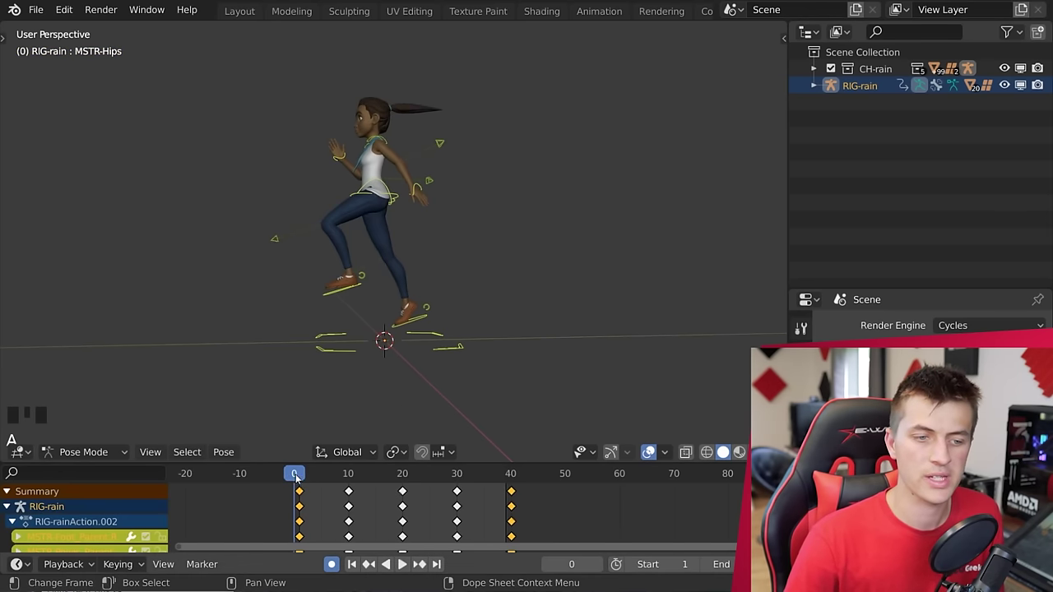
{"action": "left_click", "coordinate": [224, 452]}
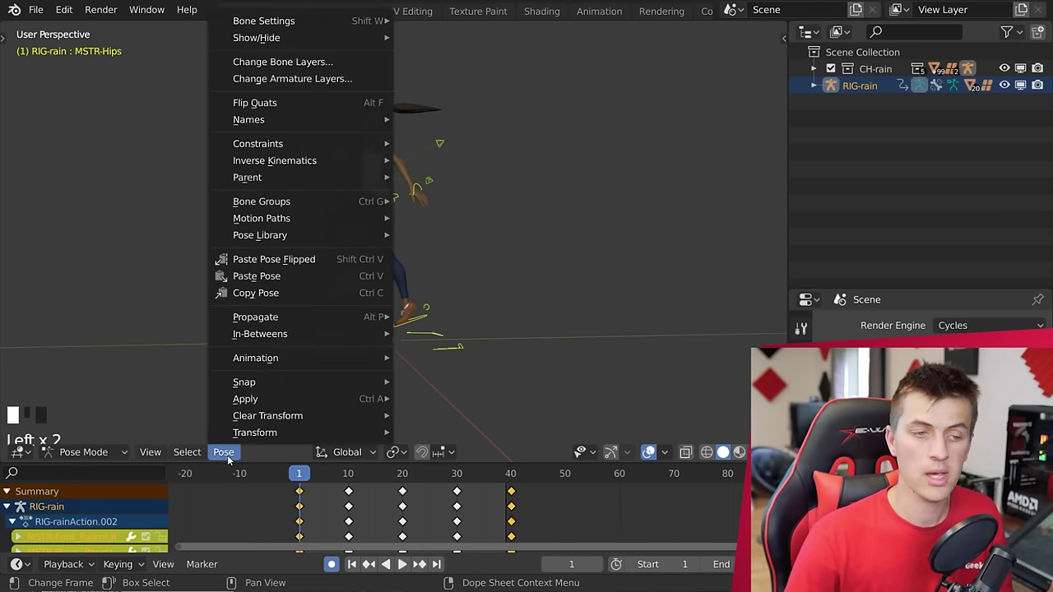
{"action": "left_click", "coordinate": [247, 293]}
{"action": "left_click", "coordinate": [403, 475]}
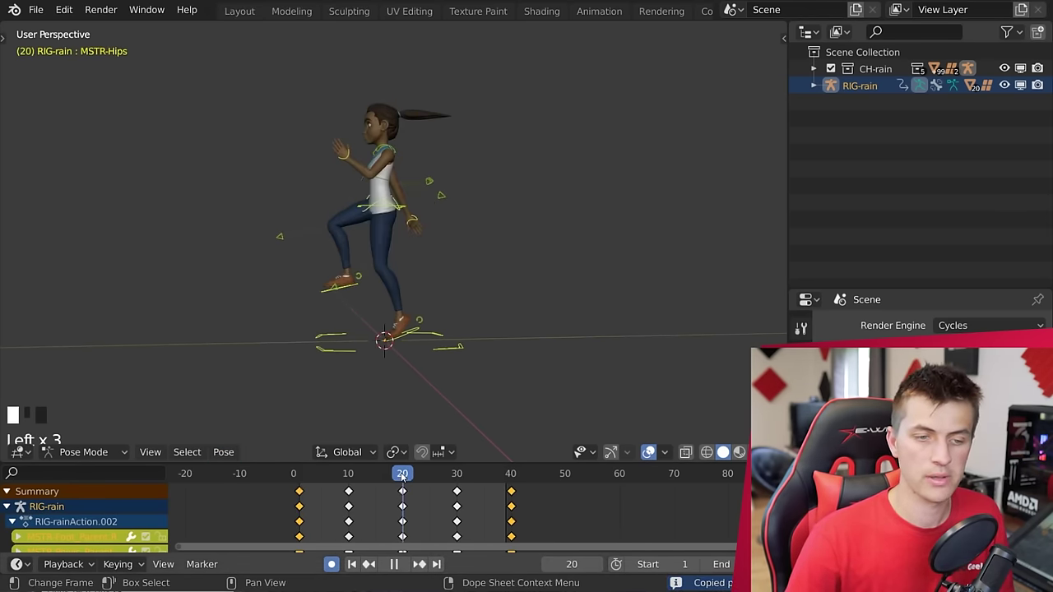
{"action": "left_click", "coordinate": [223, 453]}
{"action": "left_click", "coordinate": [292, 261]}
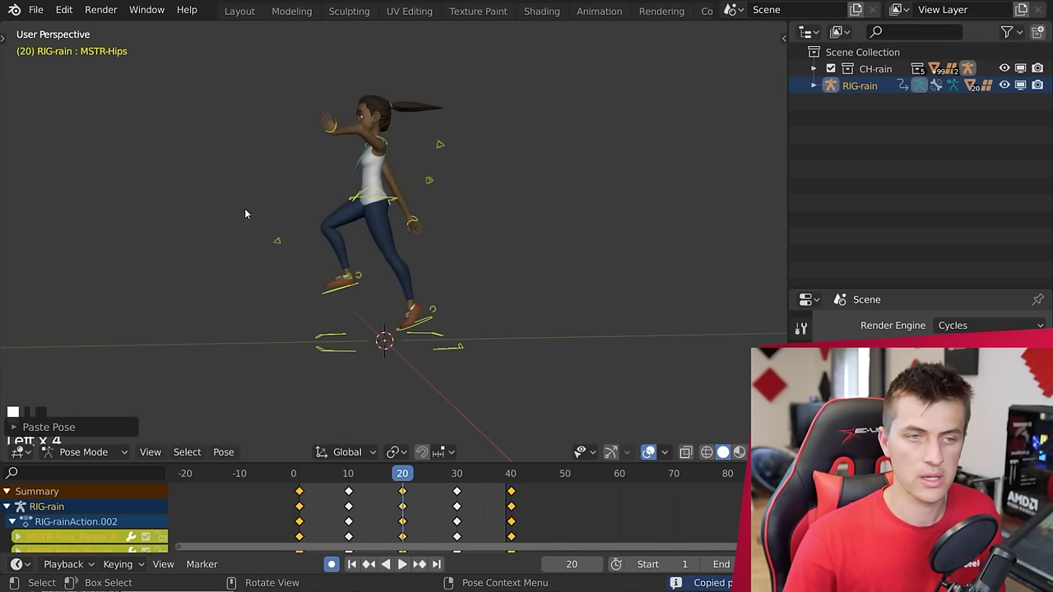
At frame 20, lower the left elbow pole target about 0.35 m and reposition the right hand control.
{"action": "left_click", "coordinate": [436, 160]}
{"action": "key", "text": "g"}
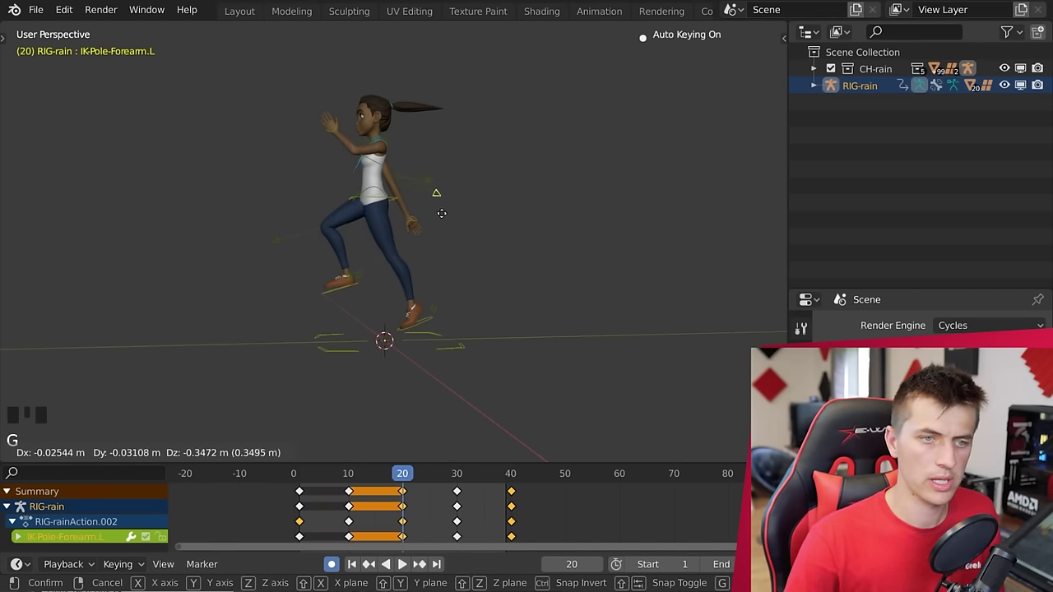
{"action": "left_click", "coordinate": [439, 216]}
{"action": "middle_click_drag", "start_coordinate": [460, 214], "coordinate": [444, 238]}
{"action": "left_click", "coordinate": [373, 222]}
{"action": "key", "text": "g"}
{"action": "left_click", "coordinate": [389, 209]}
Select all controls at frame 40 and paste the copied frame 1 pose unflipped.
{"action": "key", "text": "Up"}
{"action": "key", "text": "Up"}
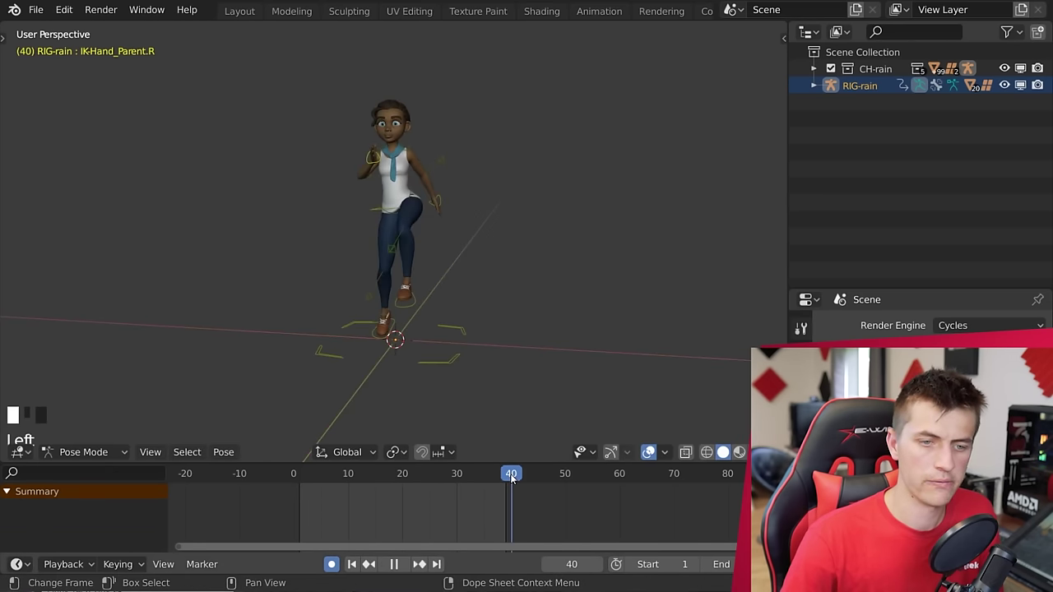
{"action": "key", "text": "Left"}
{"action": "key", "text": "Left"}
{"action": "key", "text": "Right"}
{"action": "key", "text": "Right"}
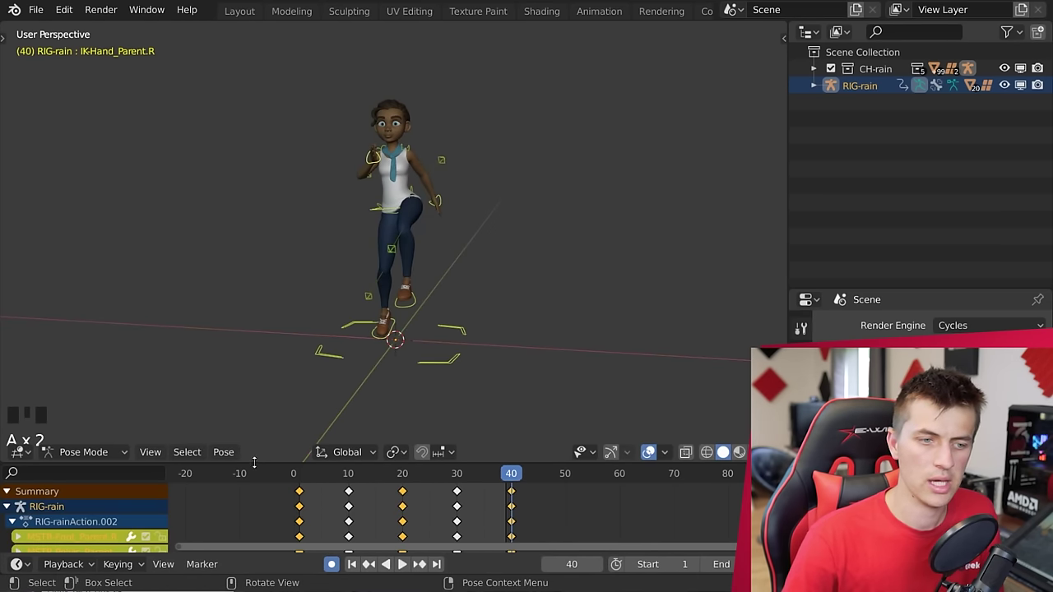
{"action": "left_click", "coordinate": [223, 452]}
{"action": "left_click", "coordinate": [276, 278]}
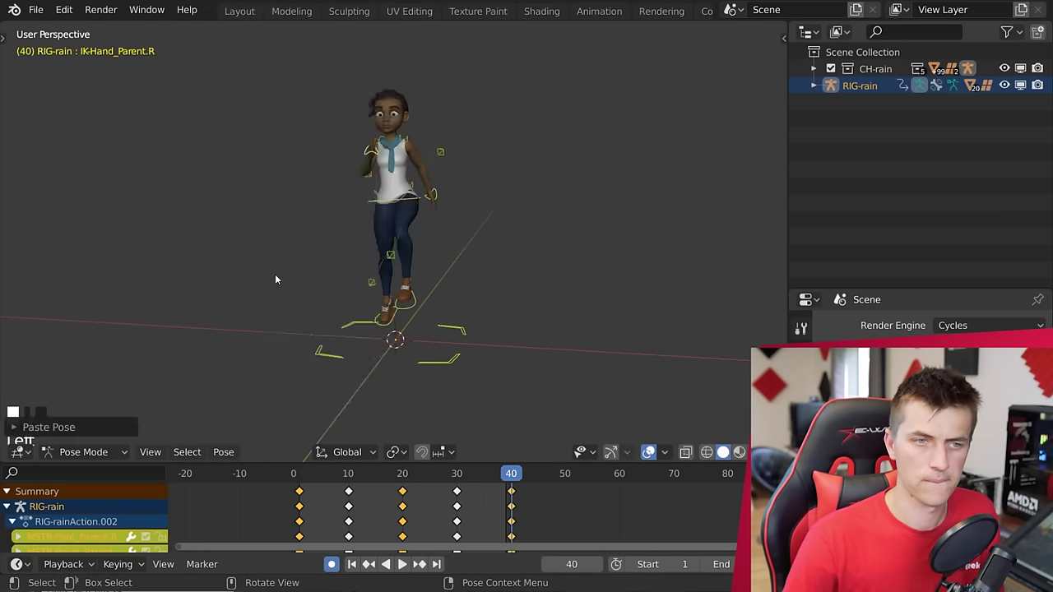
Scrub the updated cycle from the side and compare it with the "Skip" reference walk in the YouTube video.
{"action": "middle_click_drag", "start_coordinate": [276, 279], "coordinate": [345, 283]}
{"action": "key", "text": "space"}
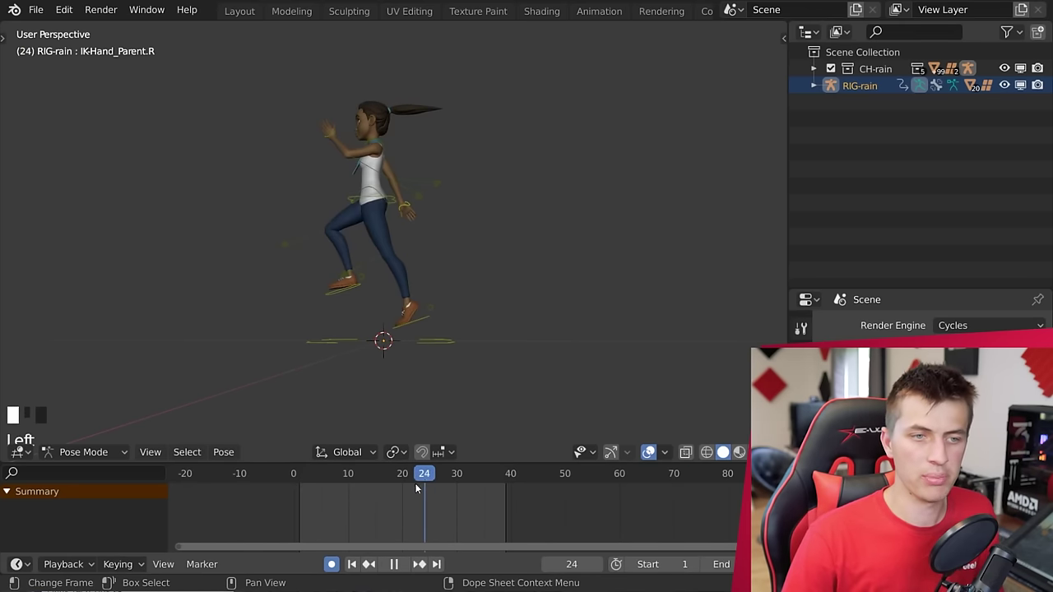
{"action": "key", "text": "space"}
{"action": "left_click_drag", "start_coordinate": [414, 483], "coordinate": [360, 489]}
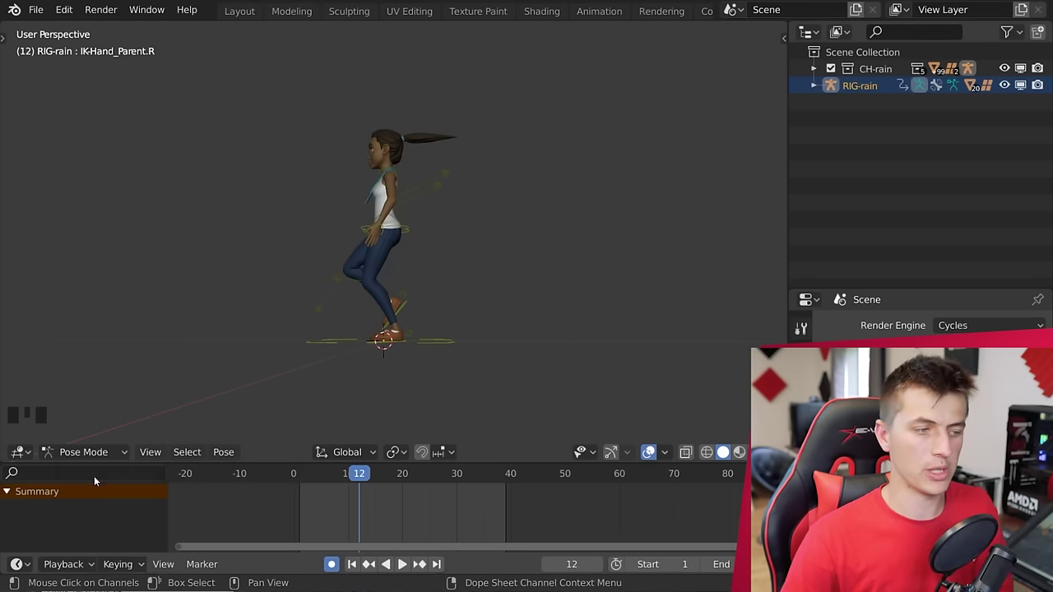
{"action": "key", "text": "alt+Tab"}
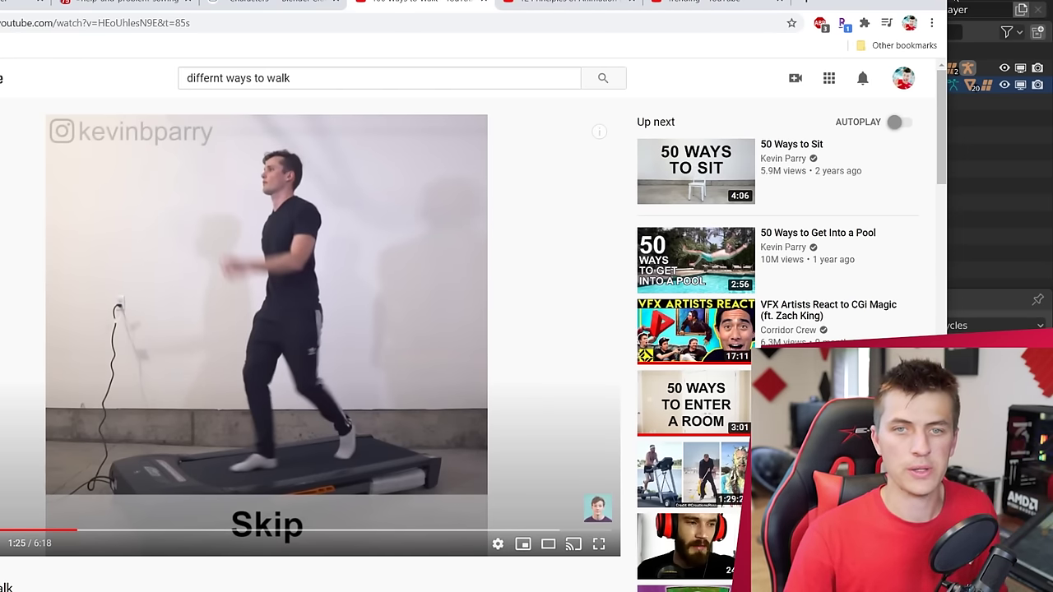
{"action": "left_click", "coordinate": [969, 209]}
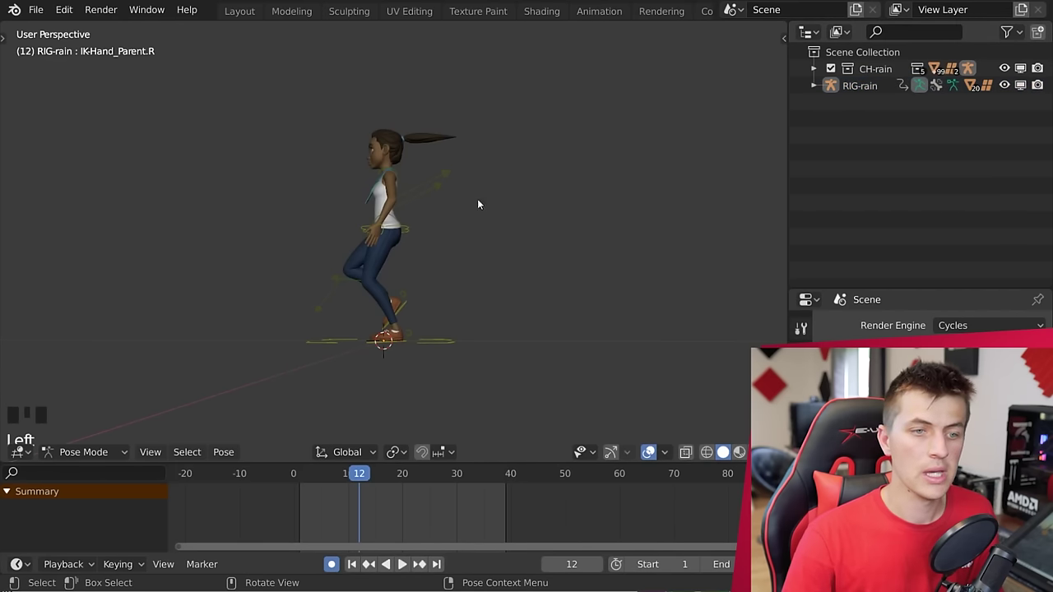
At frame 5 in right orthographic view, lower the pelvis control and shift it slightly back.
{"action": "scroll", "coordinate": [438, 371], "scroll_direction": "up", "scroll_amount": 2}
{"action": "left_click", "coordinate": [336, 480]}
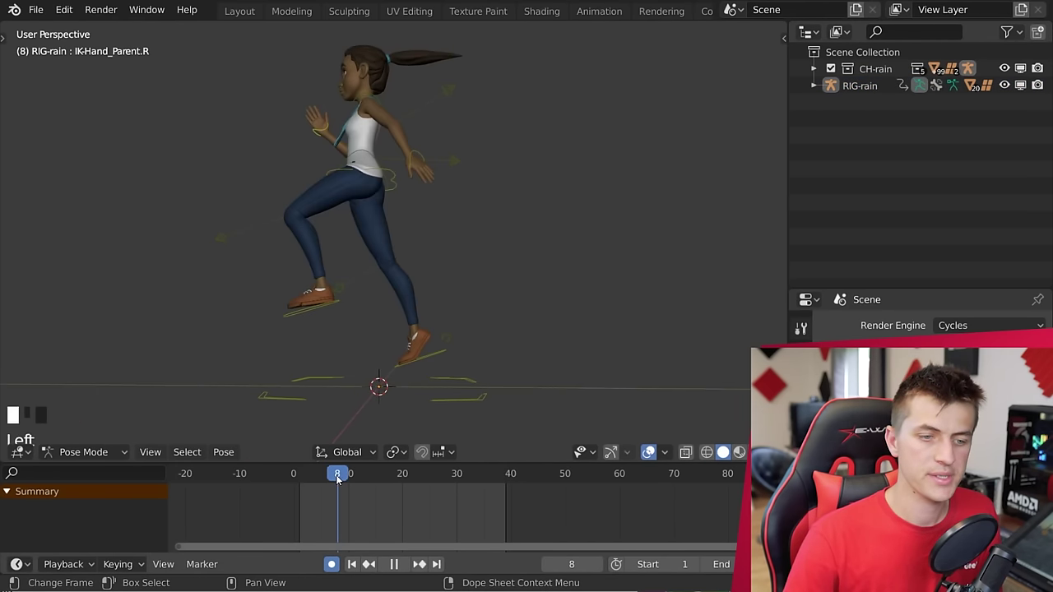
{"action": "key", "text": "space"}
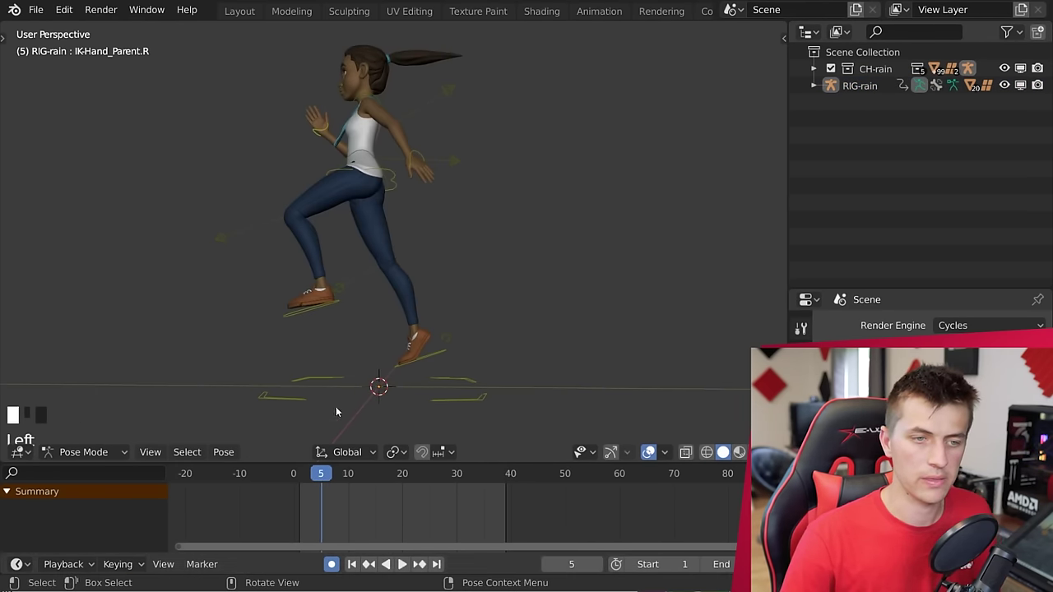
{"action": "key", "text": "KP_3"}
{"action": "left_click", "coordinate": [474, 202]}
{"action": "key", "text": "g"}
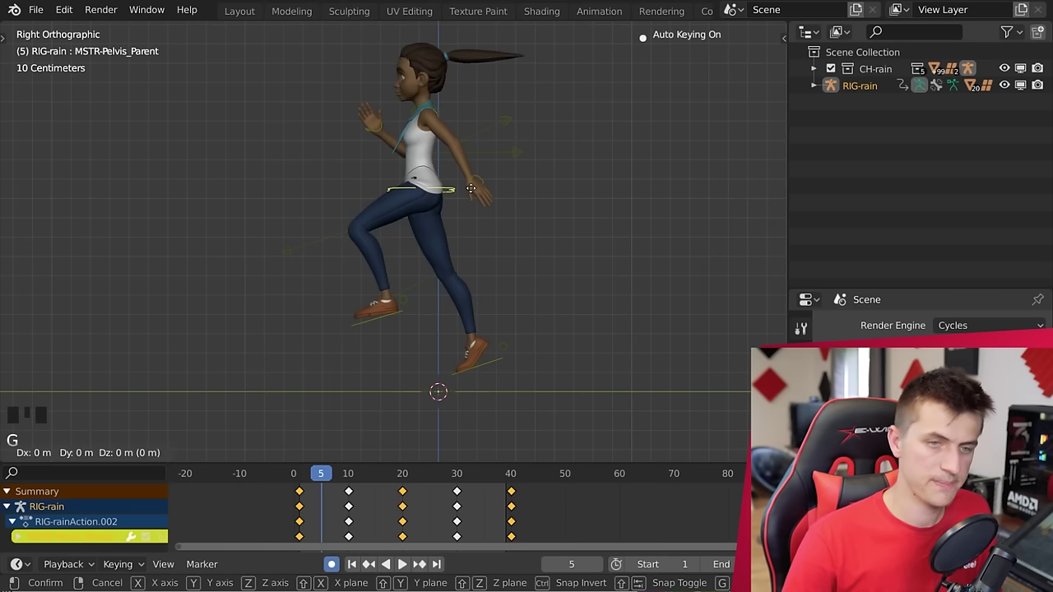
{"action": "left_click", "coordinate": [443, 341]}
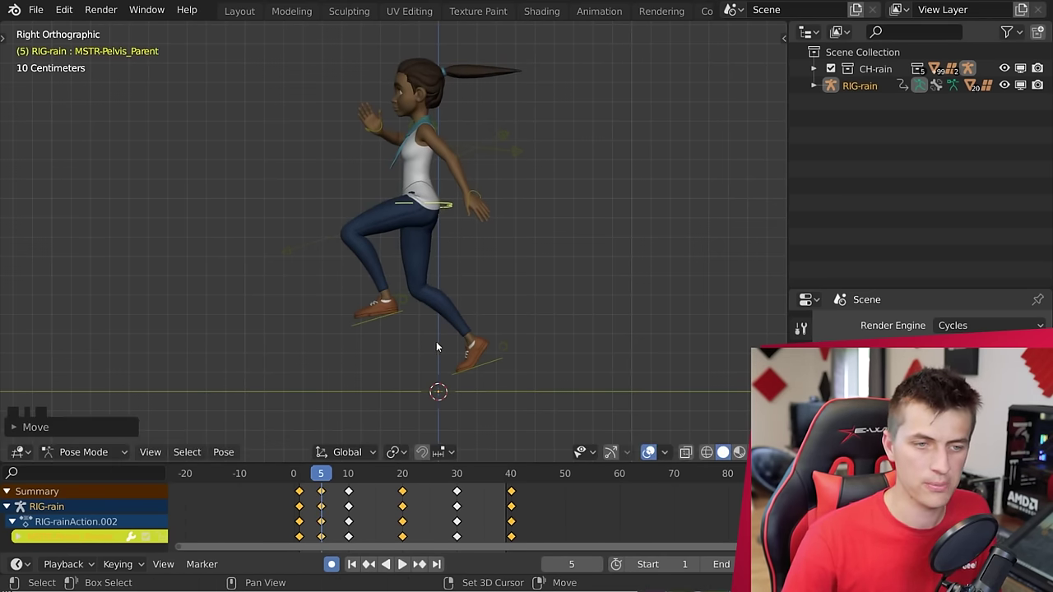
{"action": "key", "text": "g"}
{"action": "left_click", "coordinate": [460, 211]}
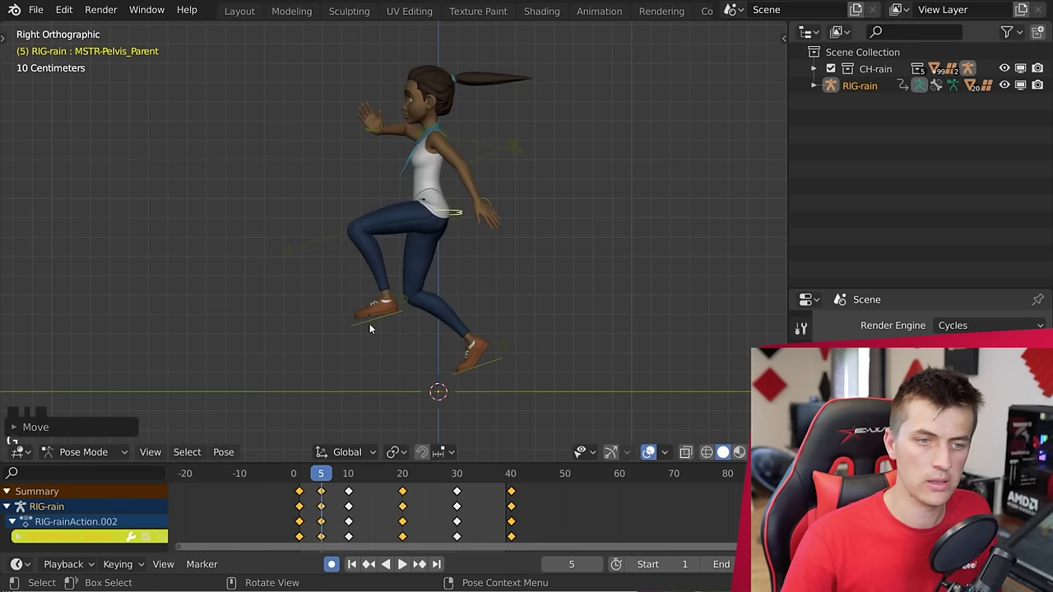
Lower the left foot control toward the ground at frame 5 and rotate the foot, keeping all controls unhidden.
{"action": "left_click", "coordinate": [369, 323]}
{"action": "key", "text": "g"}
{"action": "left_click", "coordinate": [409, 378]}
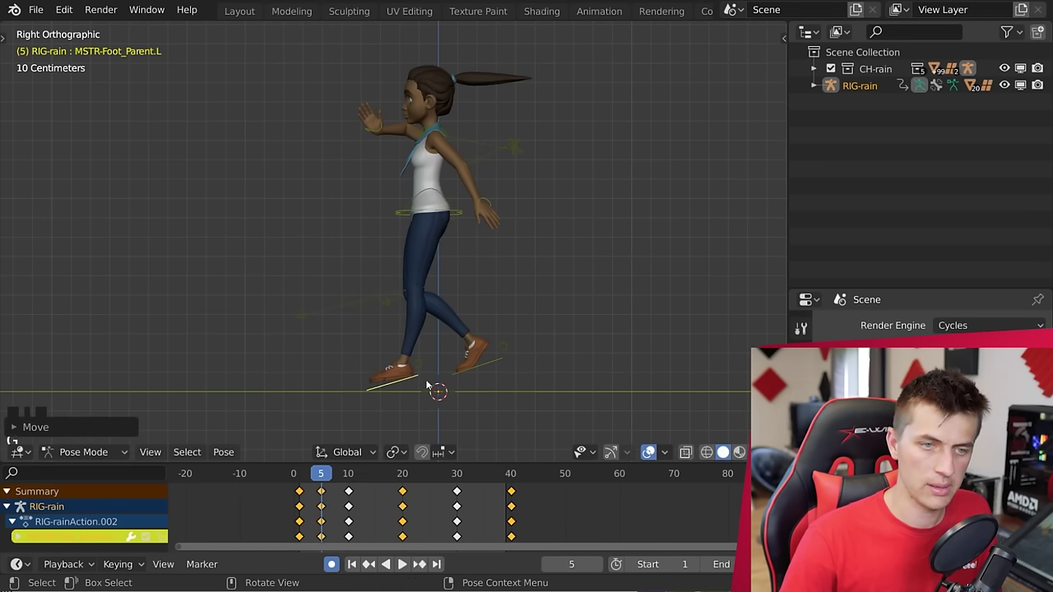
{"action": "key", "text": "r"}
{"action": "left_click", "coordinate": [436, 385]}
{"action": "key", "text": "h"}
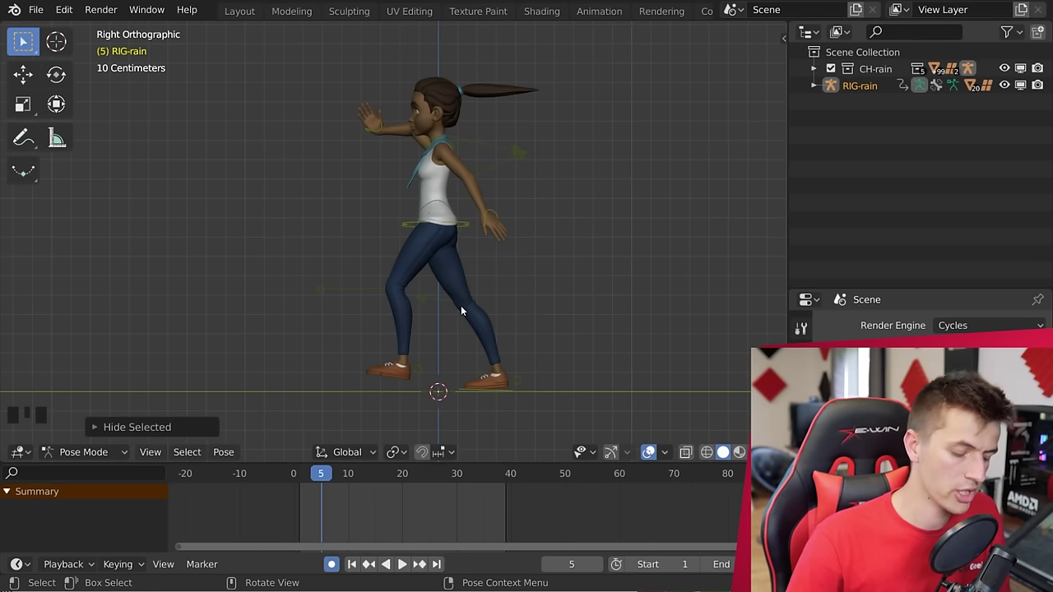
{"action": "key", "text": "alt+h"}
Place the left foot control down on the ground line at frame 5.
{"action": "left_click", "coordinate": [399, 382]}
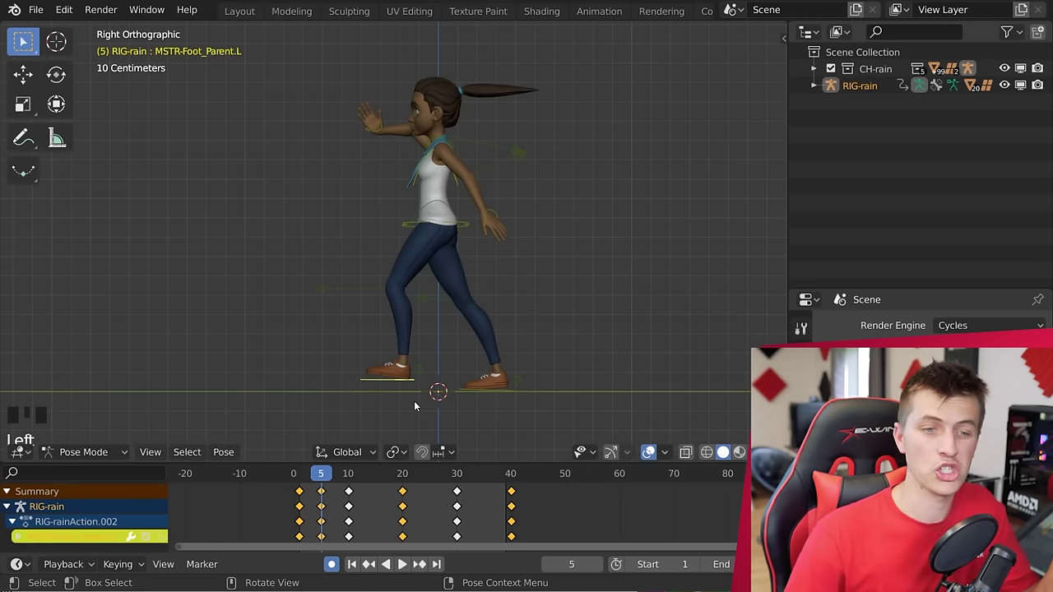
{"action": "key", "text": "g"}
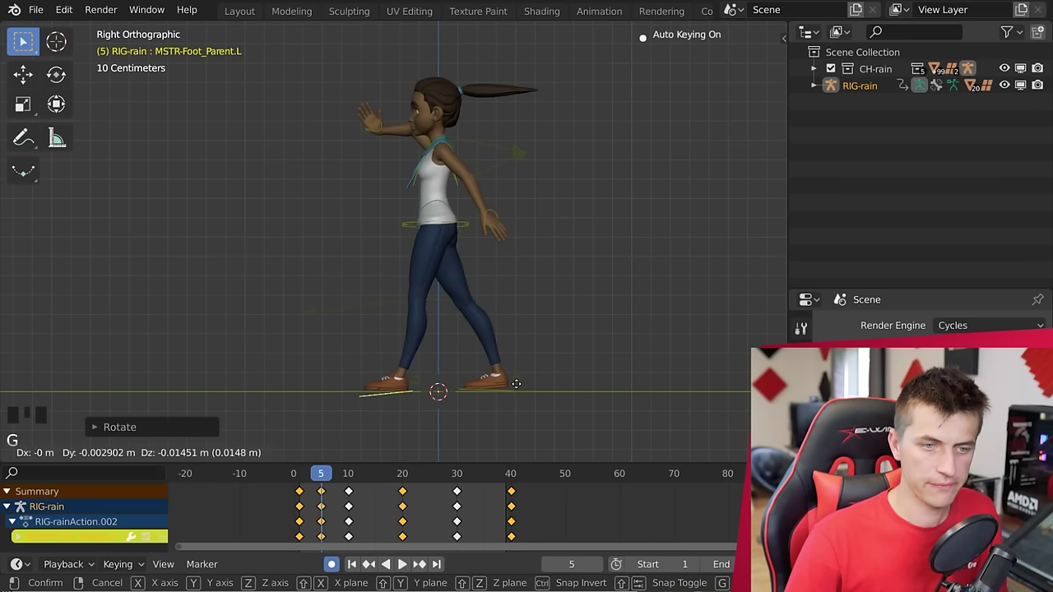
{"action": "left_click", "coordinate": [454, 368]}
Lower the pelvis control about 0.04 m and nudge the left foot control slightly forward.
{"action": "left_click", "coordinate": [469, 231]}
{"action": "key", "text": "g"}
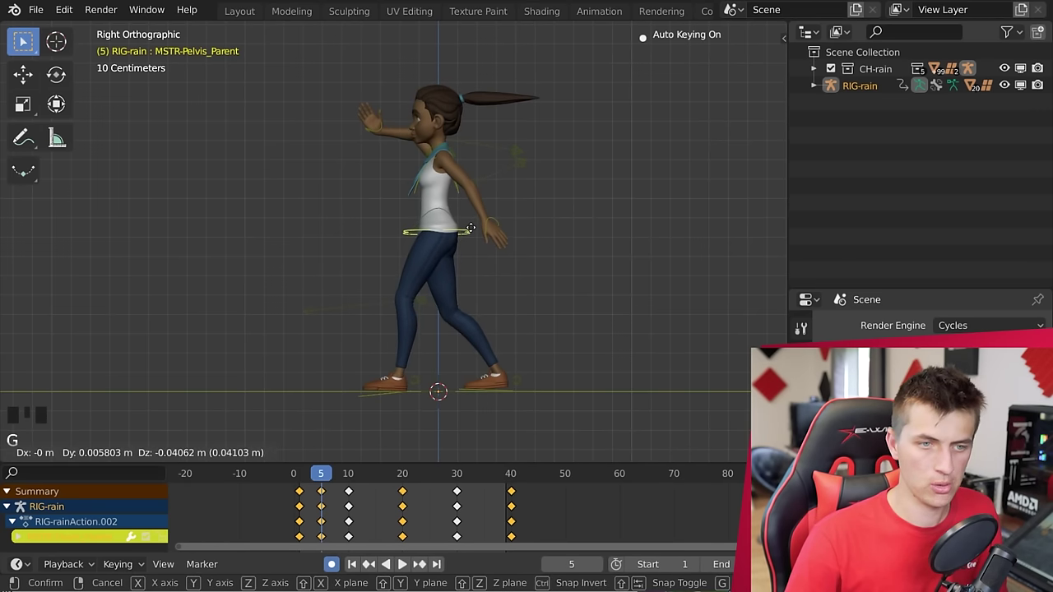
{"action": "left_click", "coordinate": [468, 230]}
{"action": "left_click", "coordinate": [411, 387]}
{"action": "key", "text": "g"}
{"action": "left_click", "coordinate": [408, 386]}
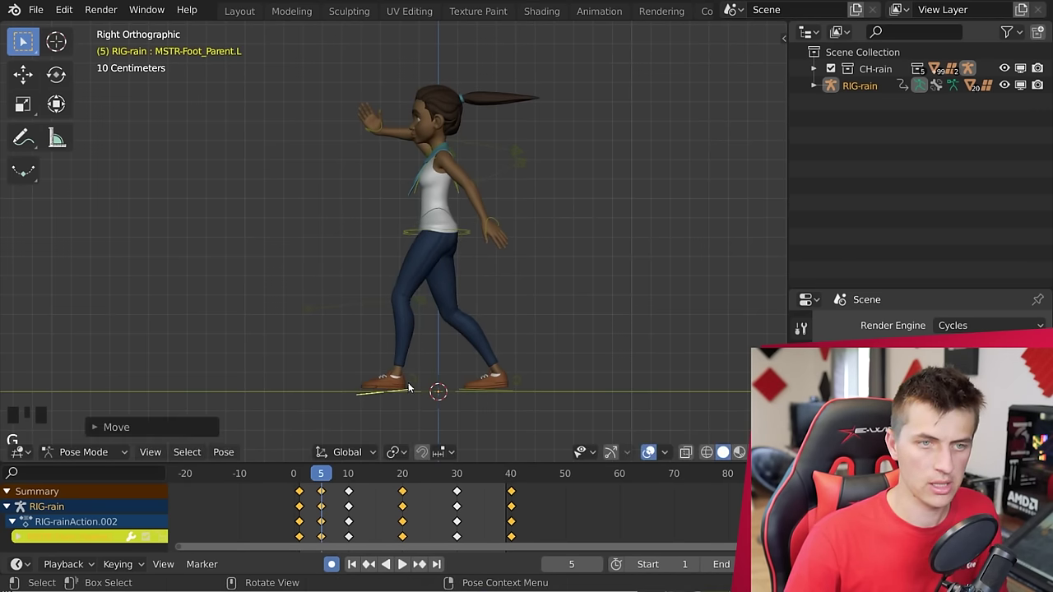
Adjust the right hand control at frame 5 and reposition the right elbow pole target lower.
{"action": "scroll", "coordinate": [473, 233], "scroll_direction": "up", "scroll_amount": 3}
{"action": "left_click", "coordinate": [362, 159]}
{"action": "key", "text": "g"}
{"action": "left_click", "coordinate": [366, 158]}
{"action": "left_click", "coordinate": [571, 115]}
{"action": "key", "text": "g"}
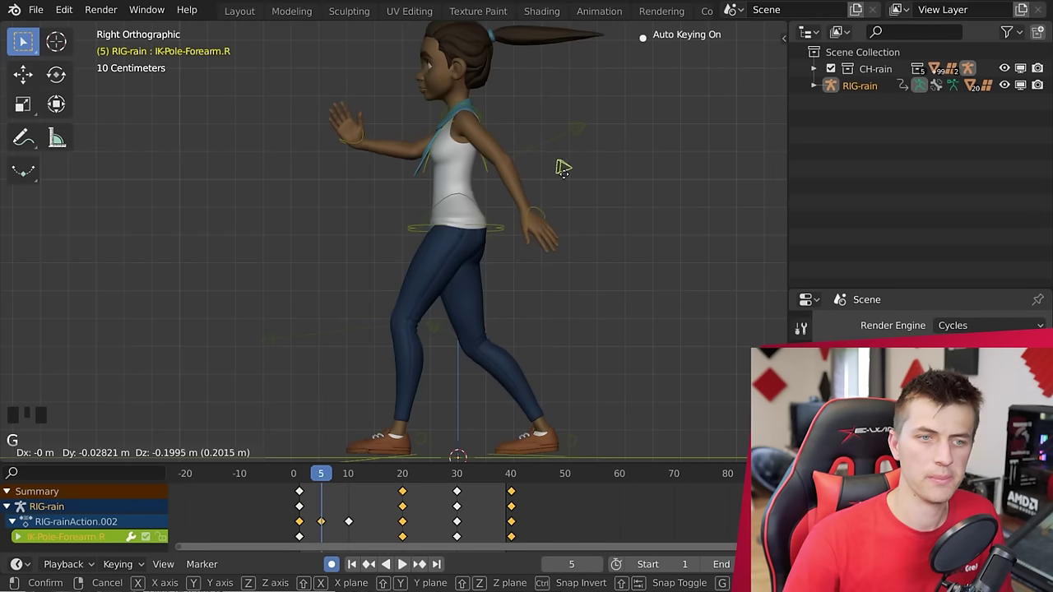
{"action": "left_click", "coordinate": [553, 195]}
{"action": "key", "text": "g"}
{"action": "left_click", "coordinate": [437, 165]}
Move the left hand control about 0.18 m forward and 0.07 m down, closer to the body, at frame 5.
{"action": "middle_click_drag", "start_coordinate": [437, 166], "coordinate": [510, 197]}
{"action": "scroll", "coordinate": [526, 209], "scroll_direction": "down", "scroll_amount": 3}
{"action": "left_click", "coordinate": [468, 194]}
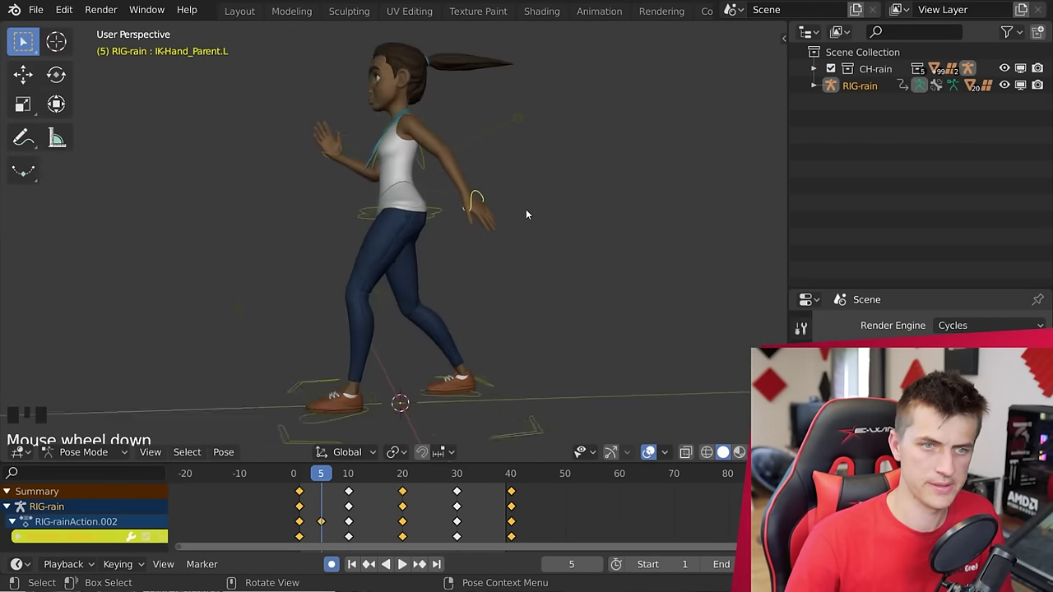
{"action": "key", "text": "g"}
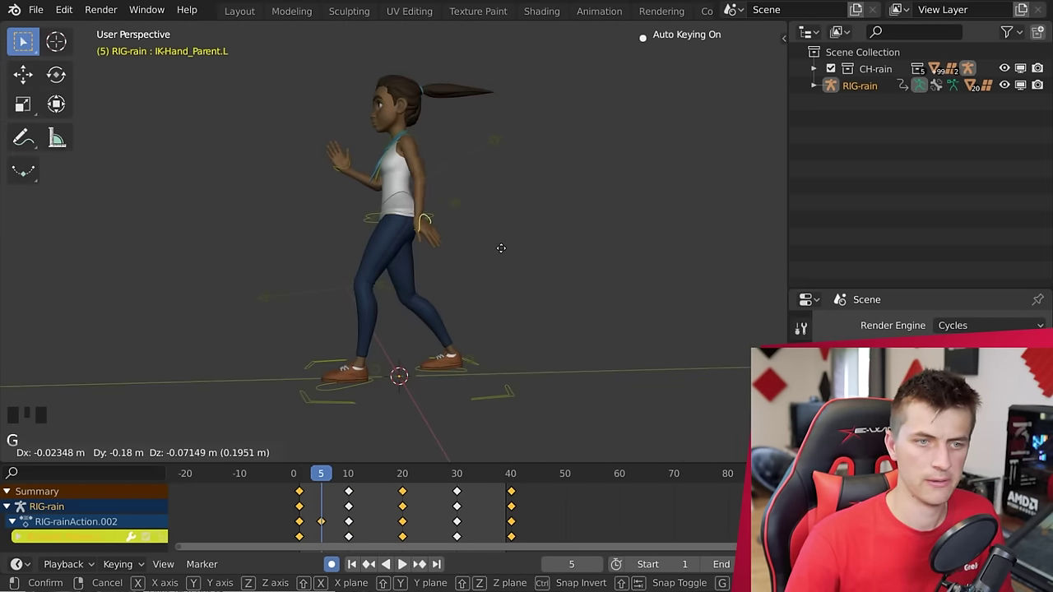
{"action": "left_click", "coordinate": [498, 247]}
Scrub between frames 1 and 11 to examine how the new frame 5 pose fits between its neighbouring key poses.
{"action": "key", "text": "KP_3"}
{"action": "scroll", "coordinate": [498, 197], "scroll_direction": "down", "scroll_amount": 4}
{"action": "key", "text": "Left"}
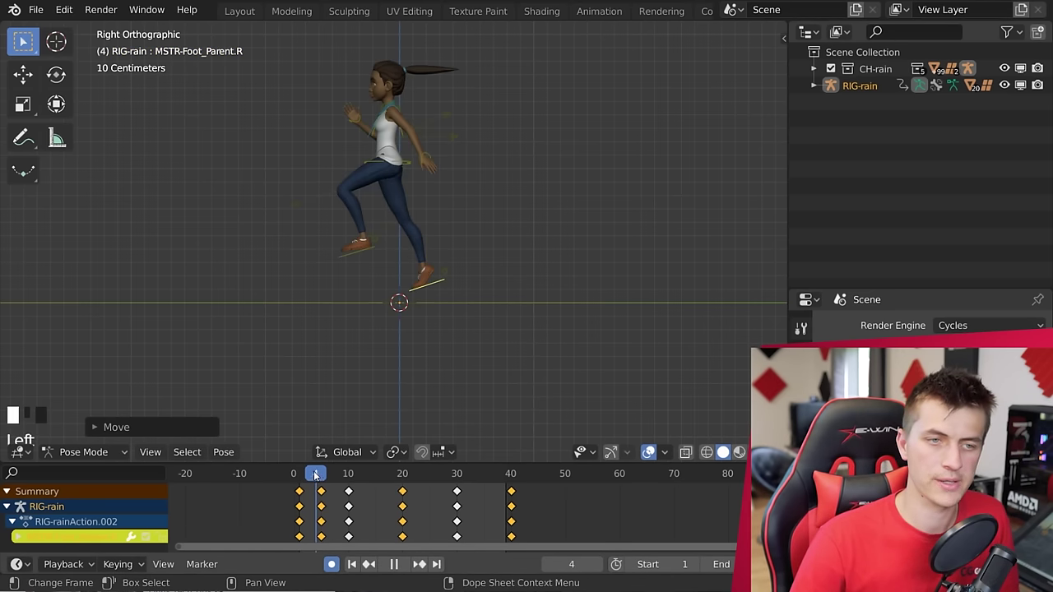
{"action": "key", "text": "space"}
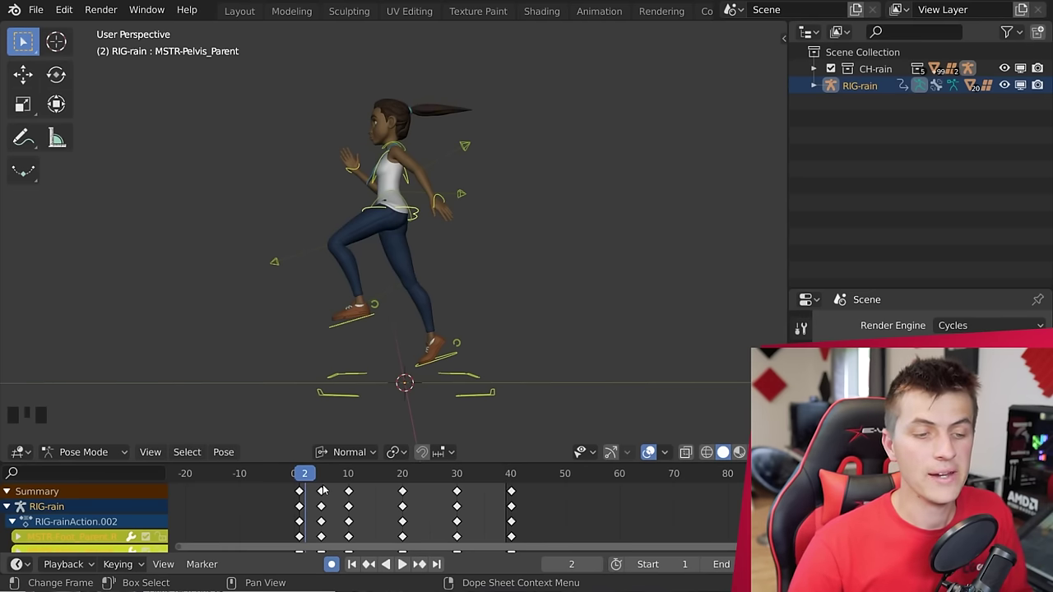
{"action": "left_click_drag", "start_coordinate": [300, 502], "coordinate": [352, 486]}
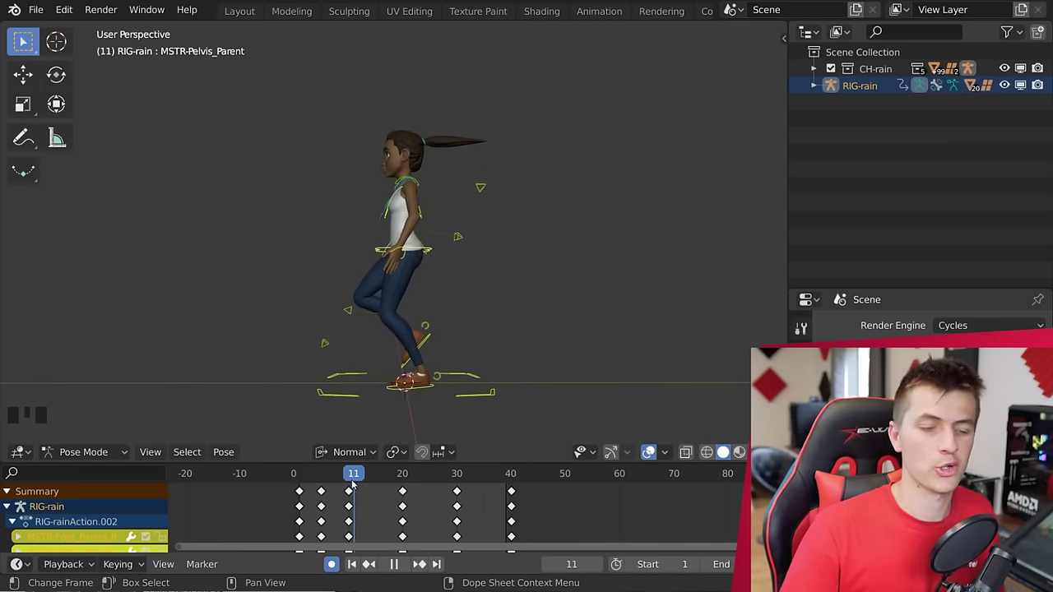
{"action": "left_click", "coordinate": [322, 490]}
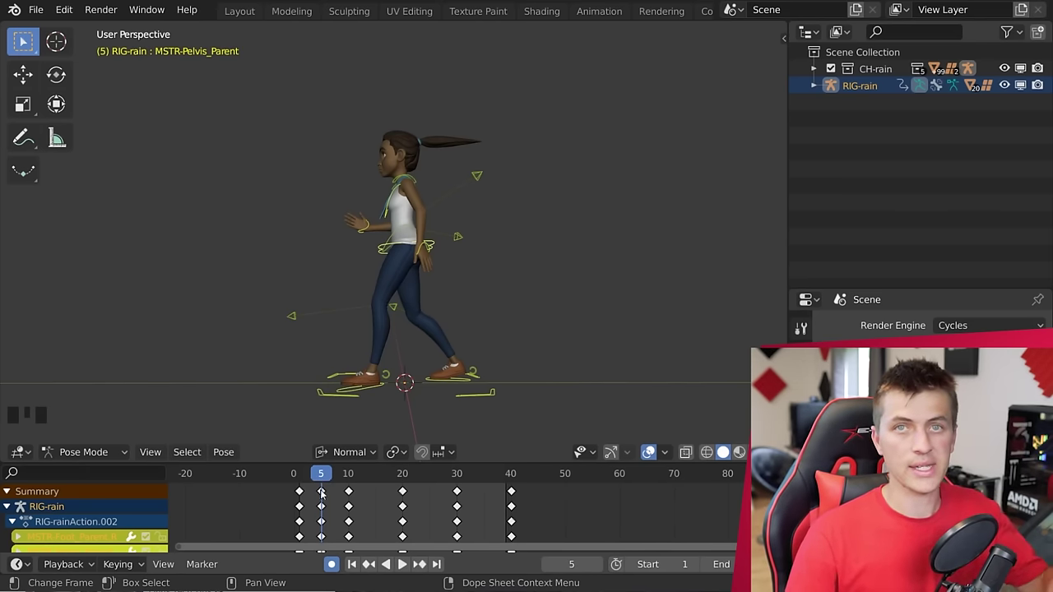
{"action": "mouse_move", "coordinate": [336, 487]}
{"action": "left_mouse_down"}
{"action": "mouse_move", "coordinate": [313, 485]}
{"action": "mouse_move", "coordinate": [369, 489]}
{"action": "mouse_move", "coordinate": [349, 492]}
{"action": "left_mouse_up"}
{"action": "key", "text": "space"}
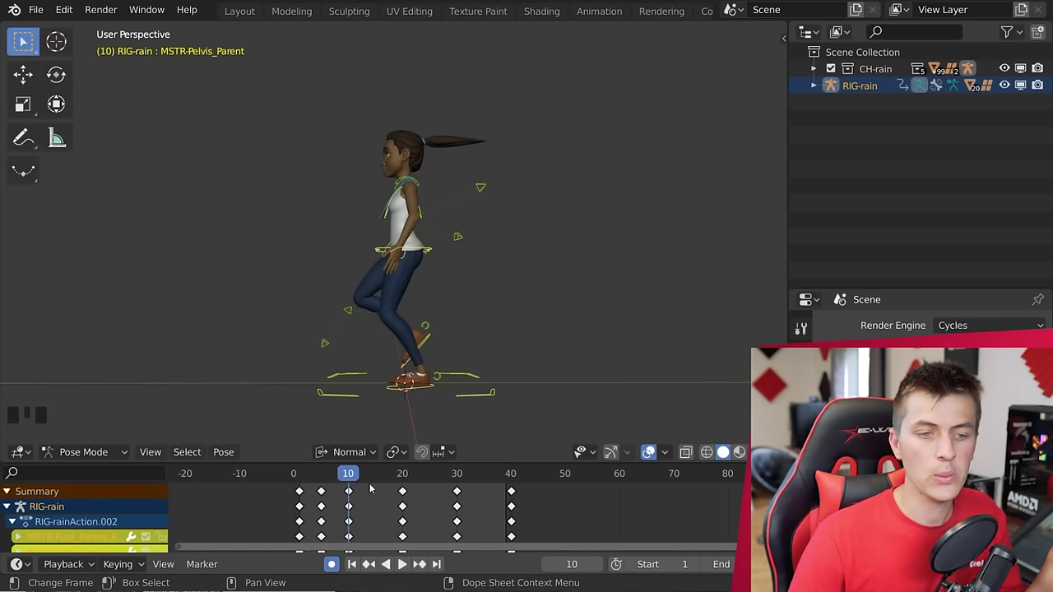
Play the stepped animation from the start and move the frame 20 key pose earlier to frame 16.
{"action": "left_click", "coordinate": [297, 483]}
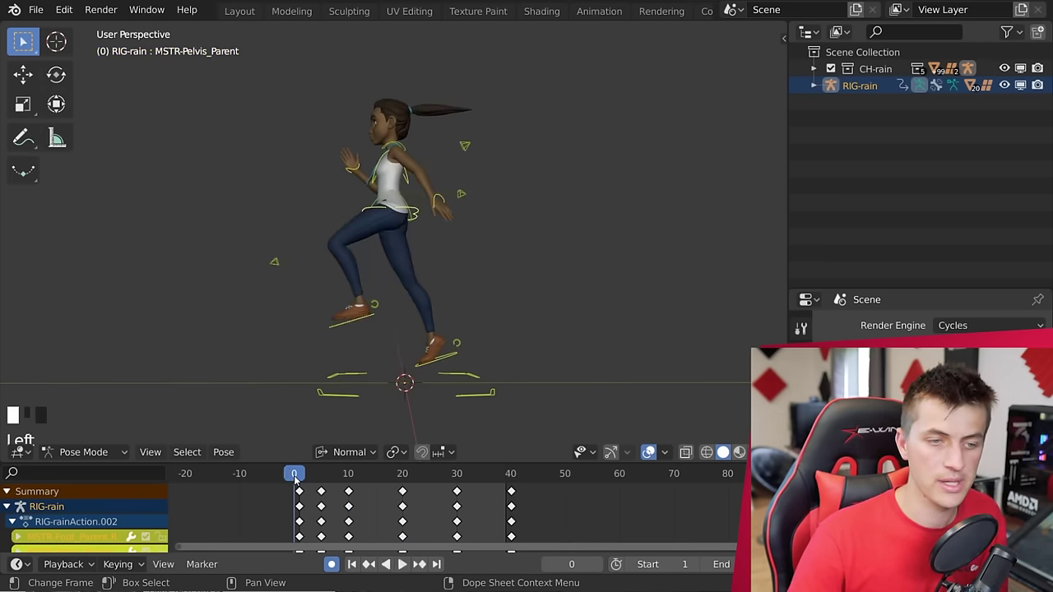
{"action": "key", "text": "space"}
{"action": "key", "text": "space"}
{"action": "left_click", "coordinate": [297, 483]}
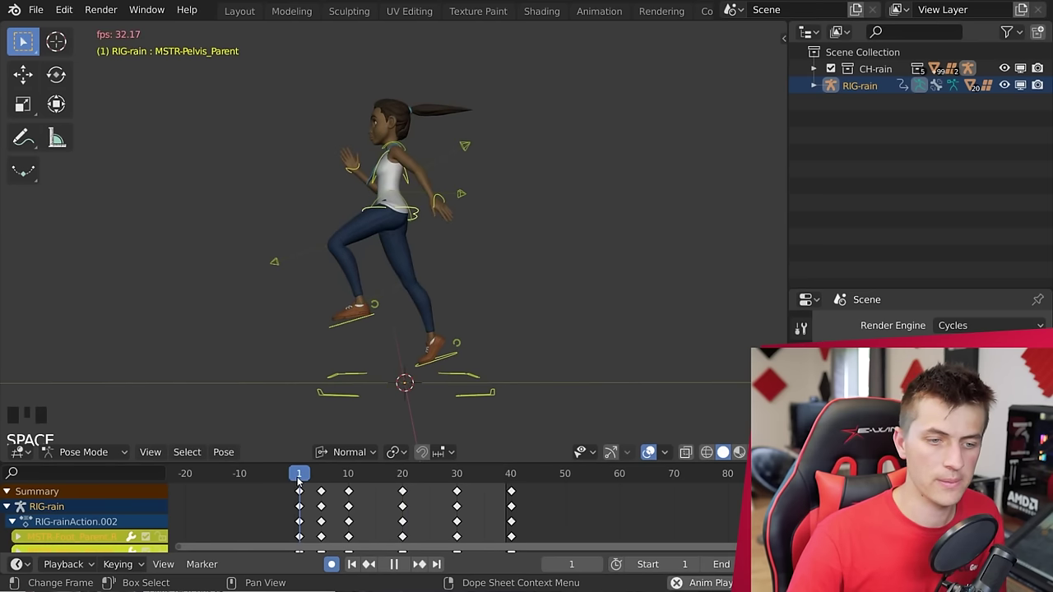
{"action": "left_click", "coordinate": [403, 491]}
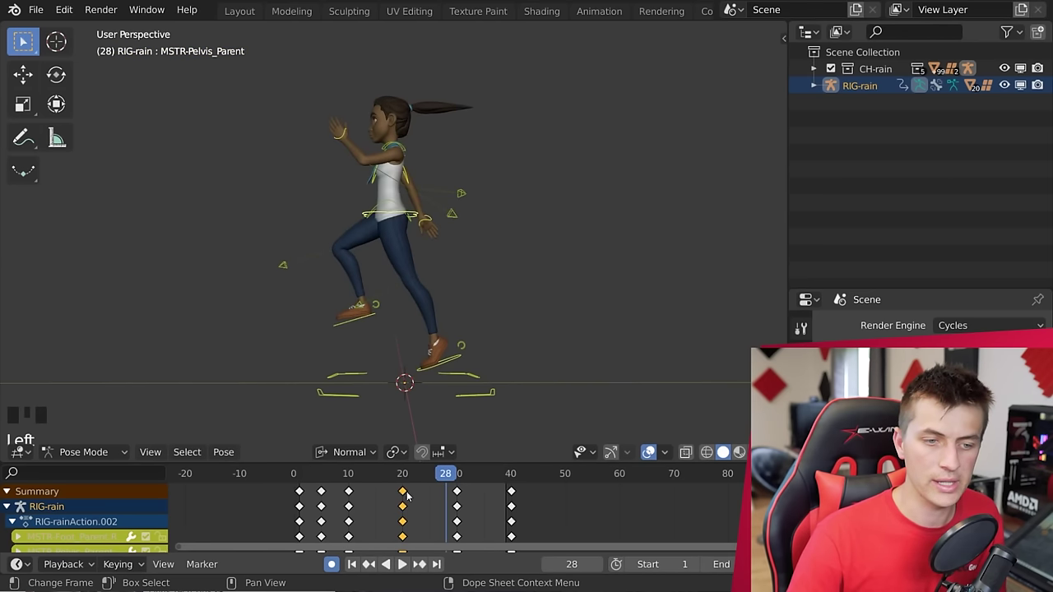
{"action": "left_click_drag", "start_coordinate": [403, 491], "coordinate": [391, 492]}
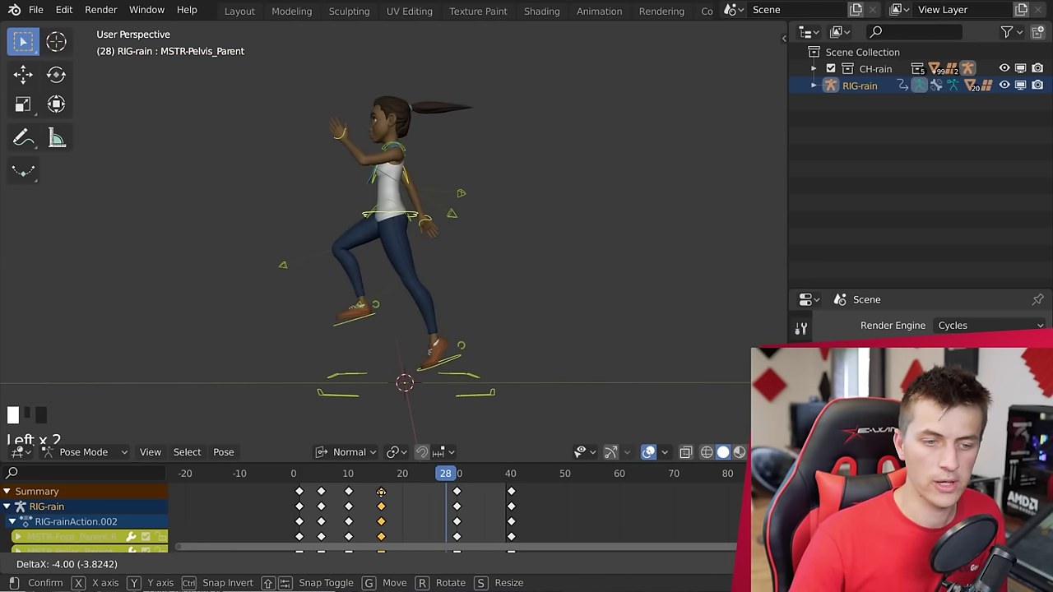
{"action": "left_click", "coordinate": [381, 492]}
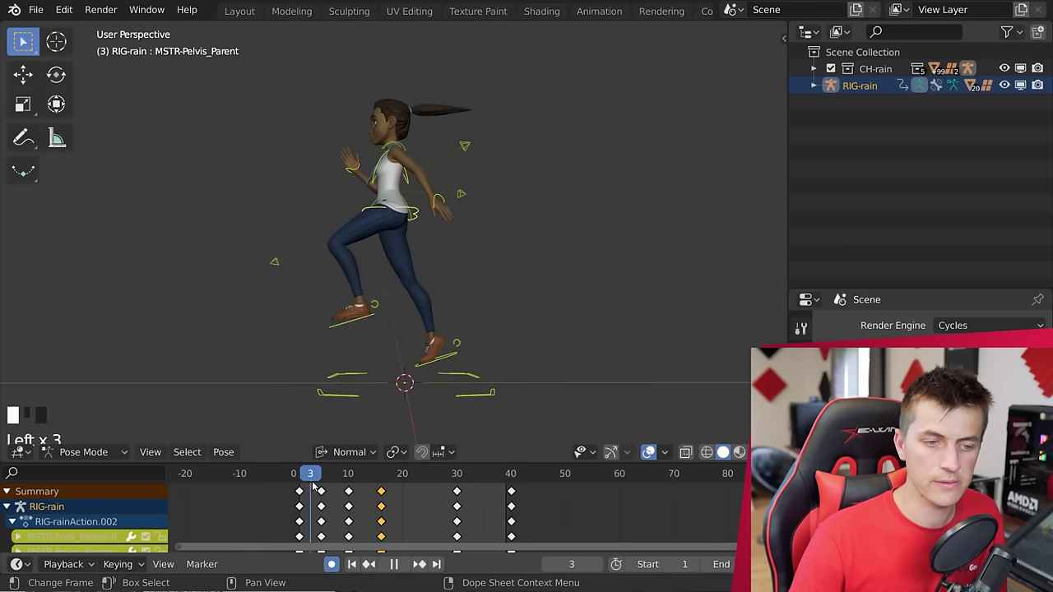
Replay the animation from the beginning several times to judge the timing up to the frame 16 pose.
{"action": "key", "text": "space"}
{"action": "key", "text": "space"}
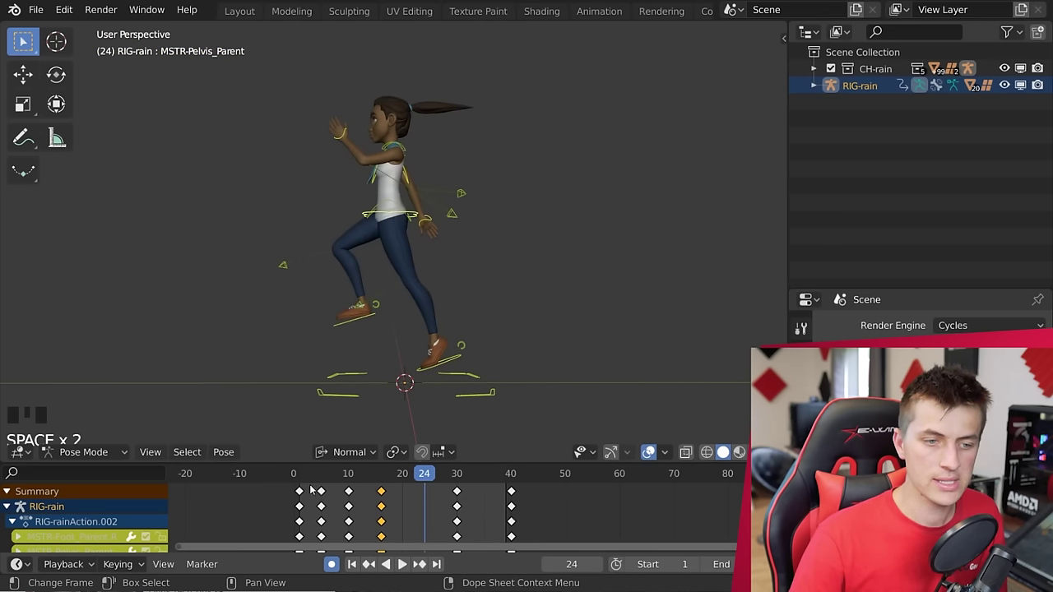
{"action": "key", "text": "Left"}
{"action": "key", "text": "space"}
{"action": "key", "text": "space"}
{"action": "key", "text": "Left"}
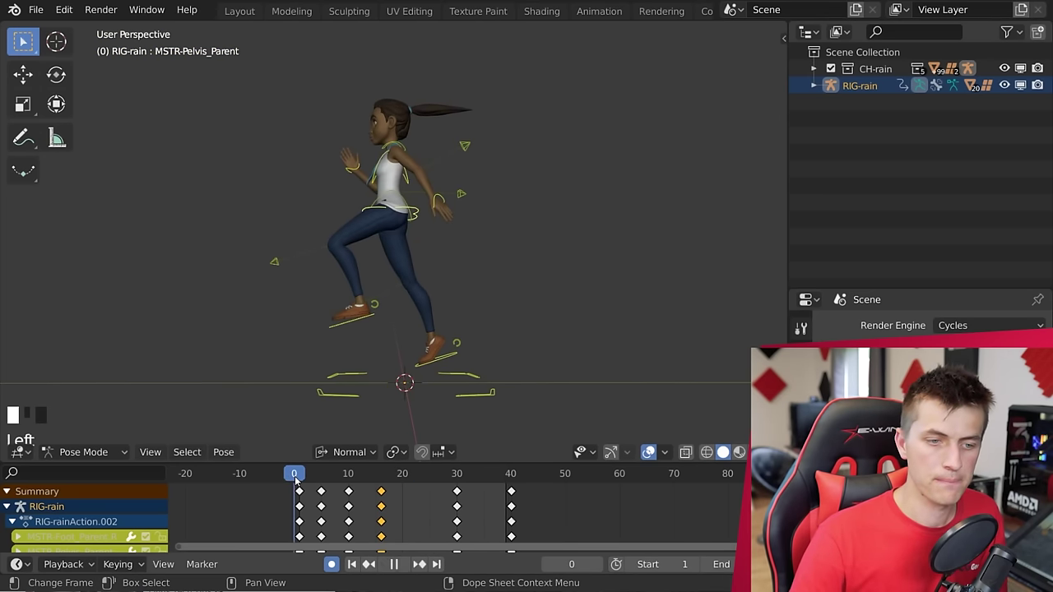
{"action": "key", "text": "space"}
{"action": "key", "text": "space"}
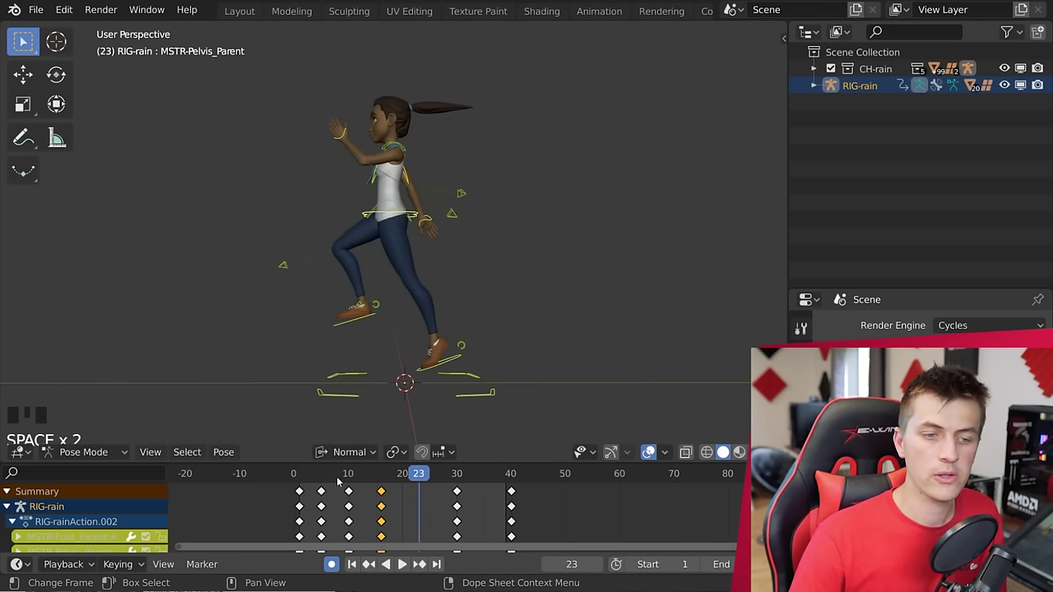
Go to frame 5, select all rig controls and copy their pose.
{"action": "left_click_drag", "start_coordinate": [337, 481], "coordinate": [322, 479]}
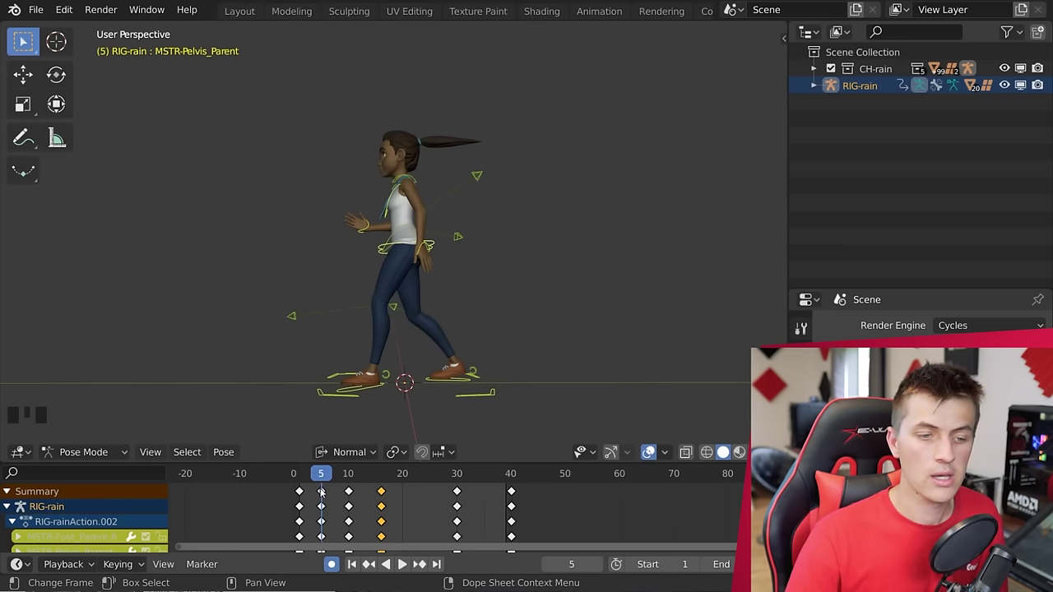
{"action": "key", "text": "a"}
{"action": "key", "text": "a"}
{"action": "key", "text": "a"}
{"action": "key", "text": "a"}
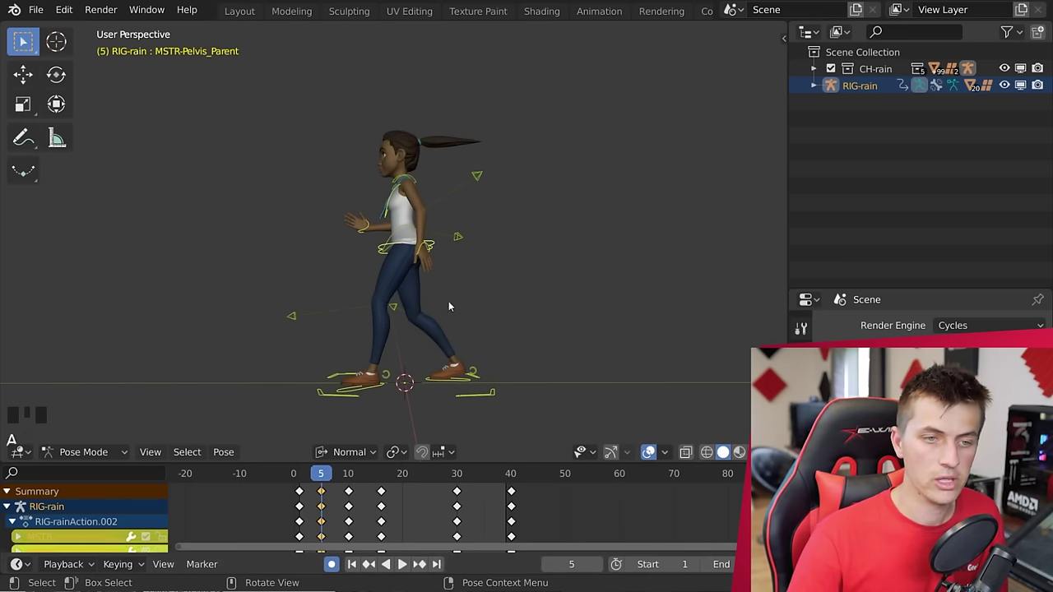
{"action": "left_click", "coordinate": [224, 451]}
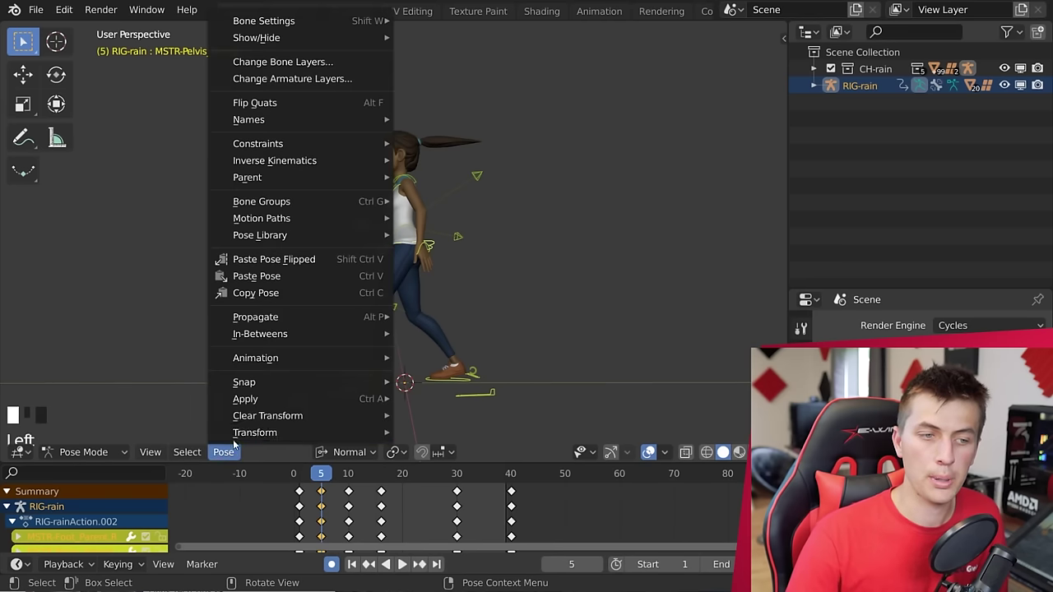
{"action": "left_click", "coordinate": [306, 293]}
Paste the copied pose flipped at frame 21.
{"action": "left_click", "coordinate": [401, 481]}
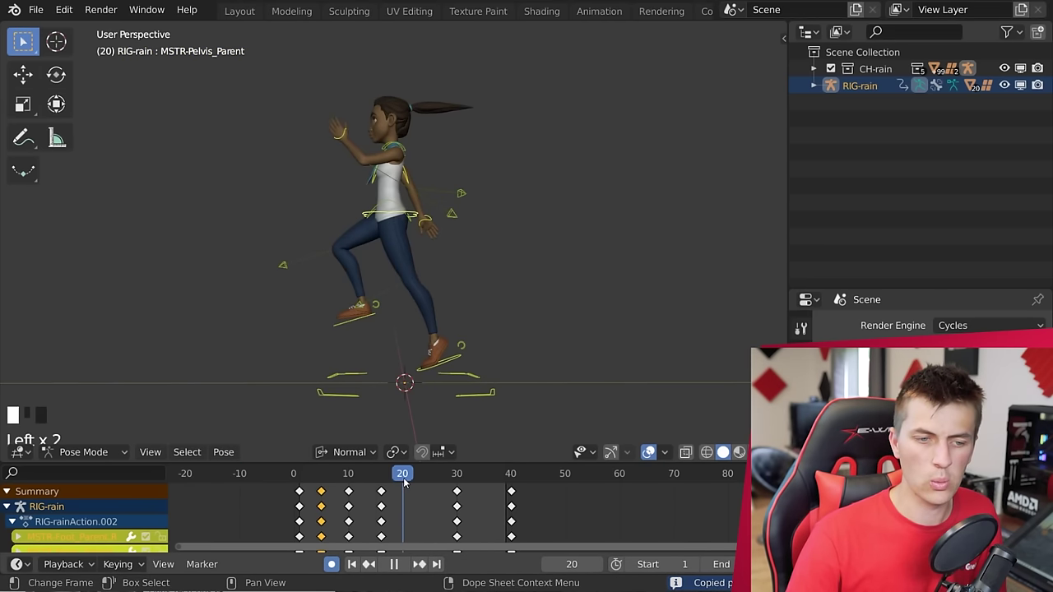
{"action": "key", "text": "space"}
{"action": "key", "text": "space"}
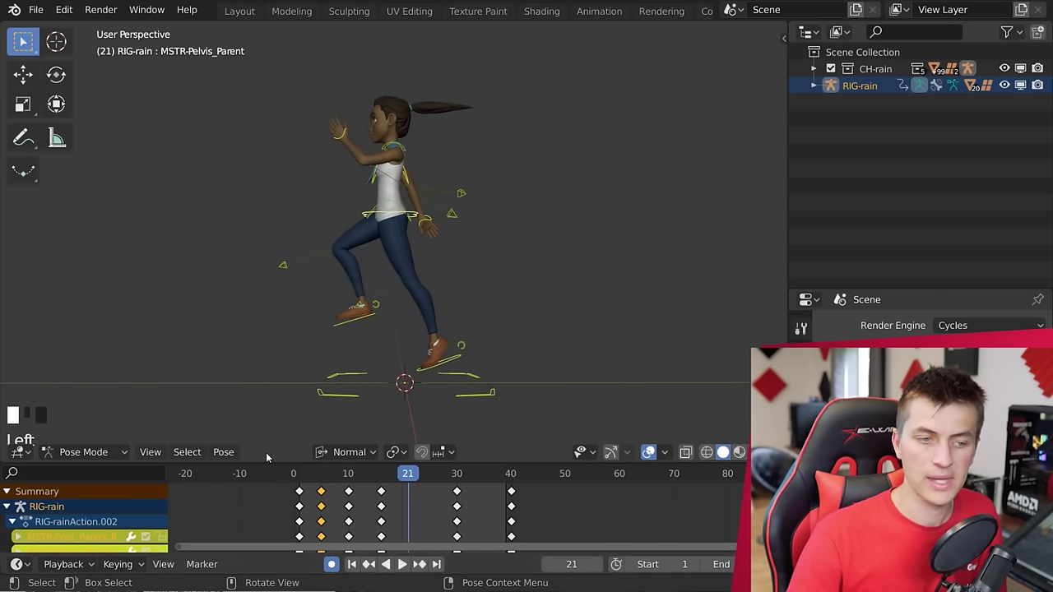
{"action": "left_click", "coordinate": [224, 452]}
{"action": "left_click", "coordinate": [309, 260]}
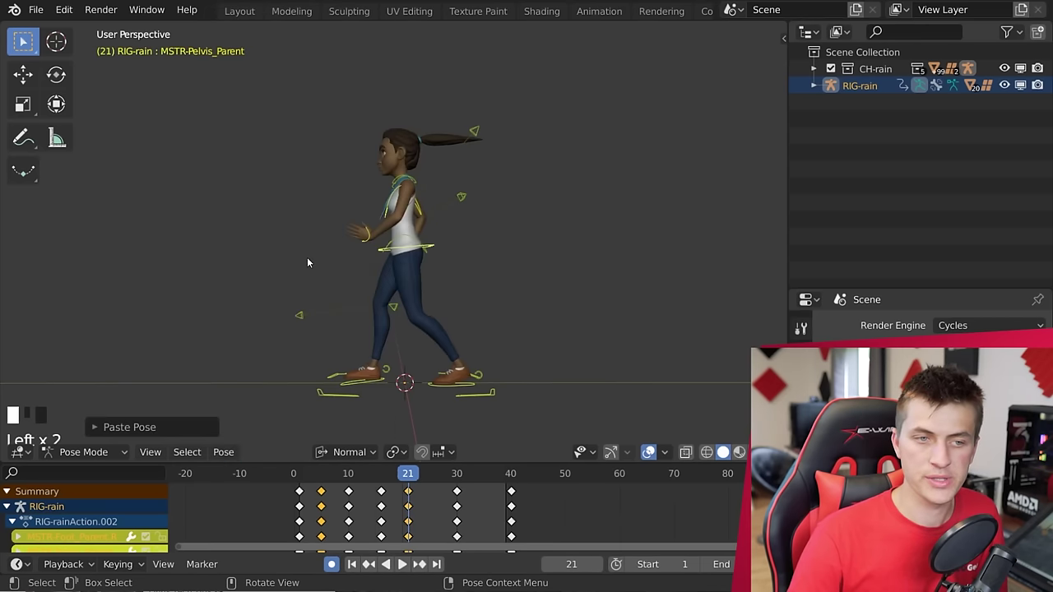
Lower the left elbow pole target at frame 21 and shift it slightly outward from the body.
{"action": "left_click", "coordinate": [475, 133]}
{"action": "key", "text": "g"}
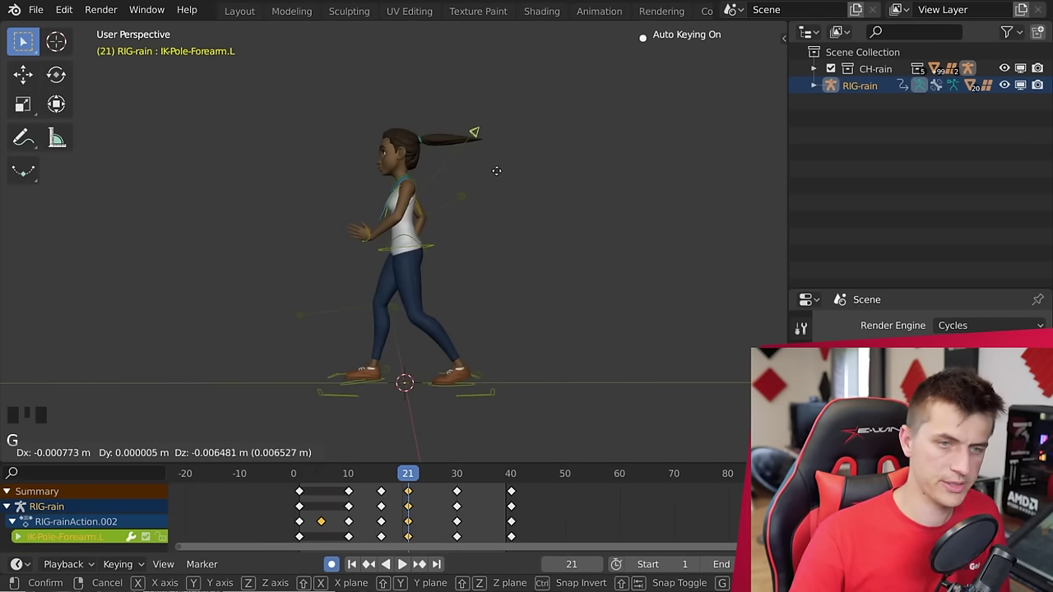
{"action": "left_click", "coordinate": [481, 263]}
{"action": "middle_click_drag", "start_coordinate": [481, 263], "coordinate": [365, 262]}
{"action": "key", "text": "g"}
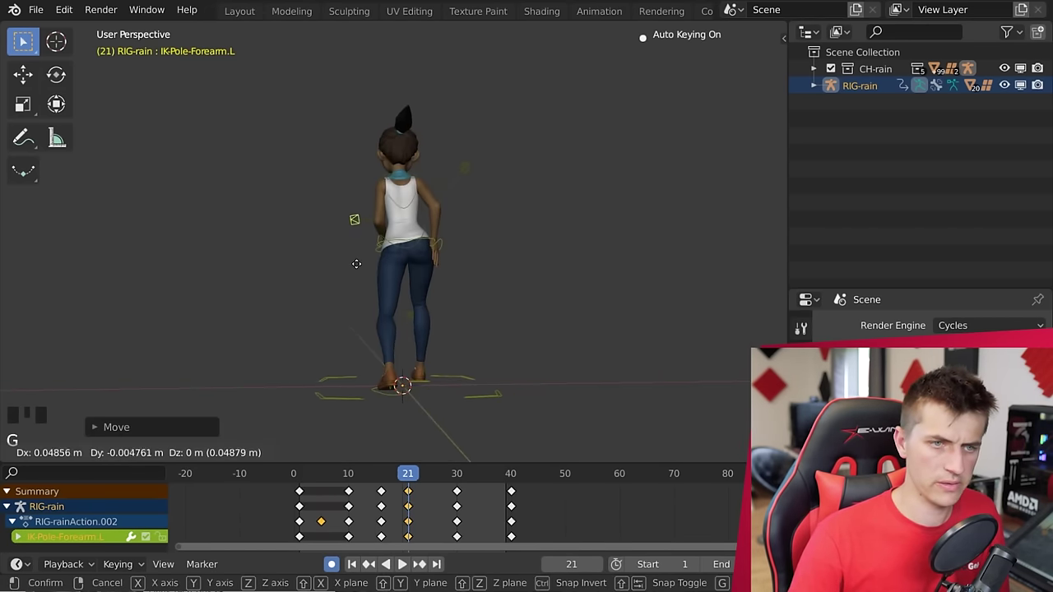
{"action": "left_click", "coordinate": [352, 260]}
{"action": "middle_click_drag", "start_coordinate": [480, 178], "coordinate": [559, 181]}
Retime the last two key poses, moving the frame 30 pose to frame 26 and the frame 40 pose to frame 31.
{"action": "key", "text": "Right"}
{"action": "key", "text": "Right"}
{"action": "key", "text": "Right"}
{"action": "key", "text": "a"}
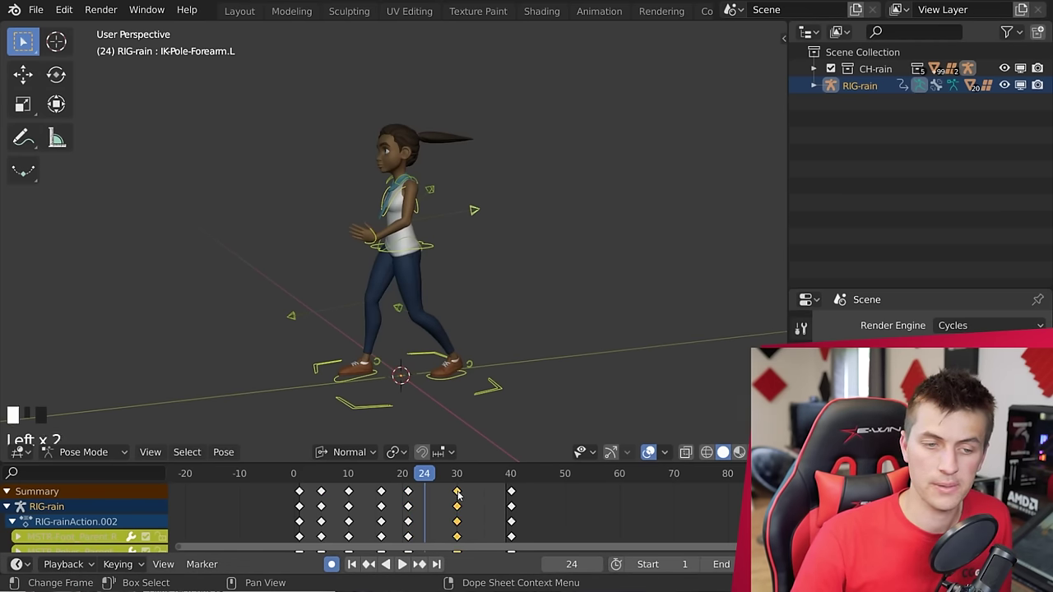
{"action": "mouse_move", "coordinate": [458, 493]}
{"action": "left_mouse_down"}
{"action": "mouse_move", "coordinate": [430, 492]}
{"action": "mouse_move", "coordinate": [432, 478]}
{"action": "mouse_move", "coordinate": [439, 493]}
{"action": "left_mouse_up"}
{"action": "left_click", "coordinate": [409, 475]}
{"action": "left_click", "coordinate": [462, 474]}
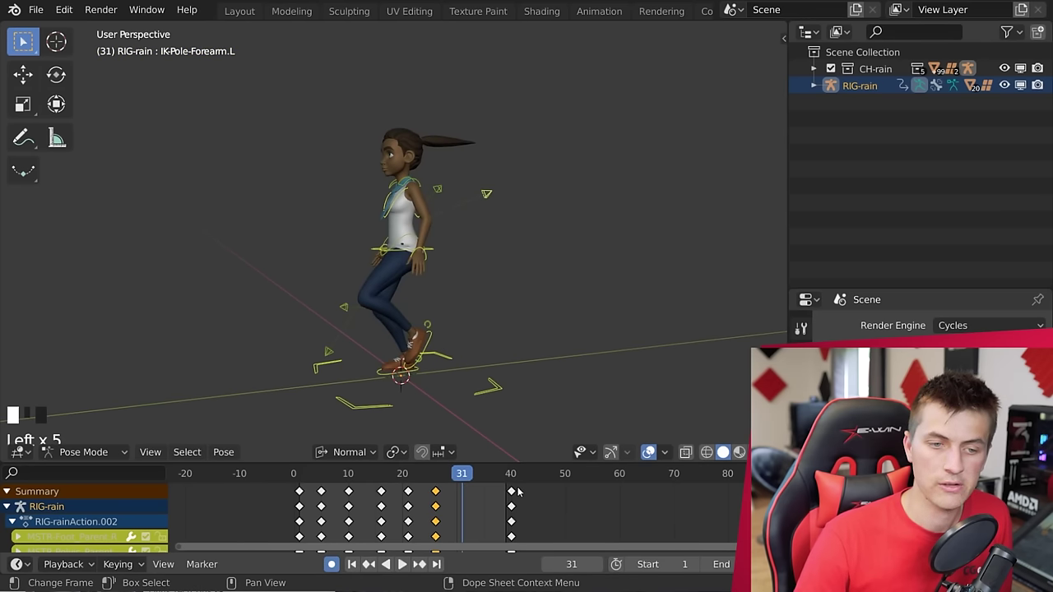
{"action": "left_click_drag", "start_coordinate": [512, 495], "coordinate": [463, 494]}
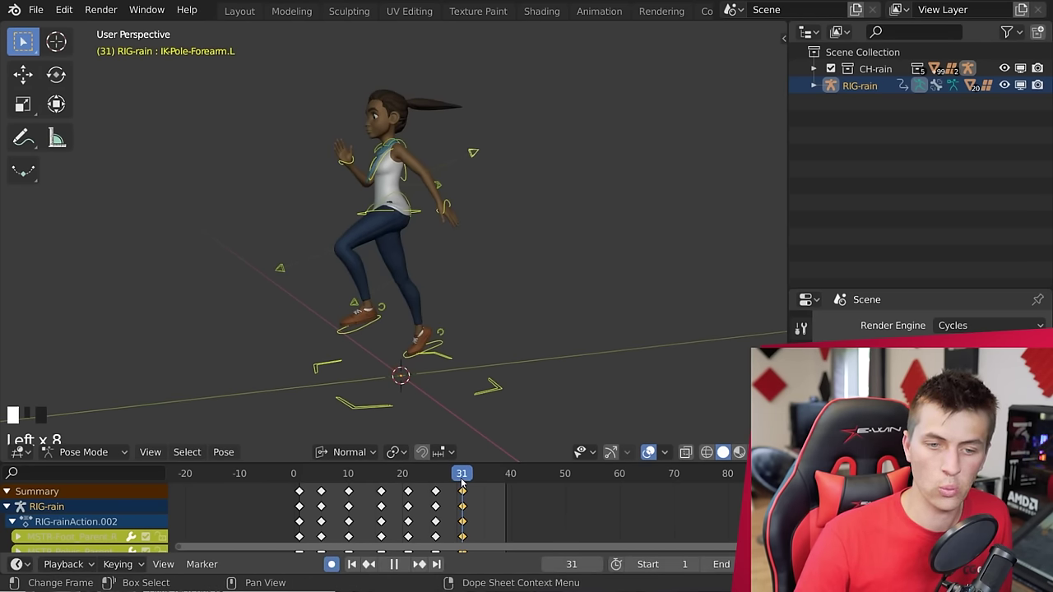
Set the animation's end frame to 30 and deselect all keyframes.
{"action": "key", "text": "space"}
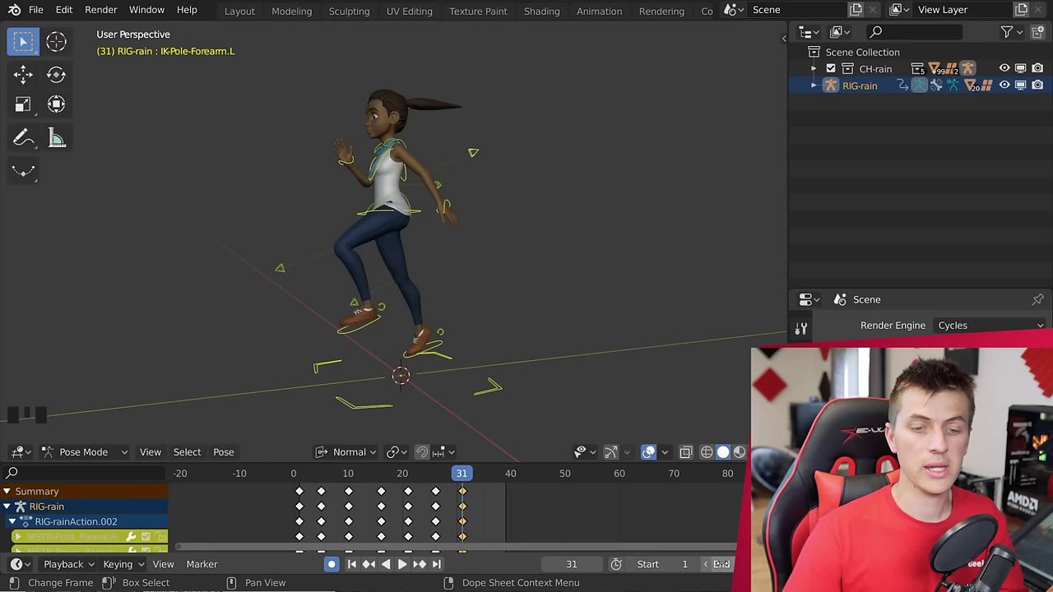
{"action": "left_click", "coordinate": [716, 564]}
{"action": "type", "text": "3"}
{"action": "left_click", "coordinate": [654, 501]}
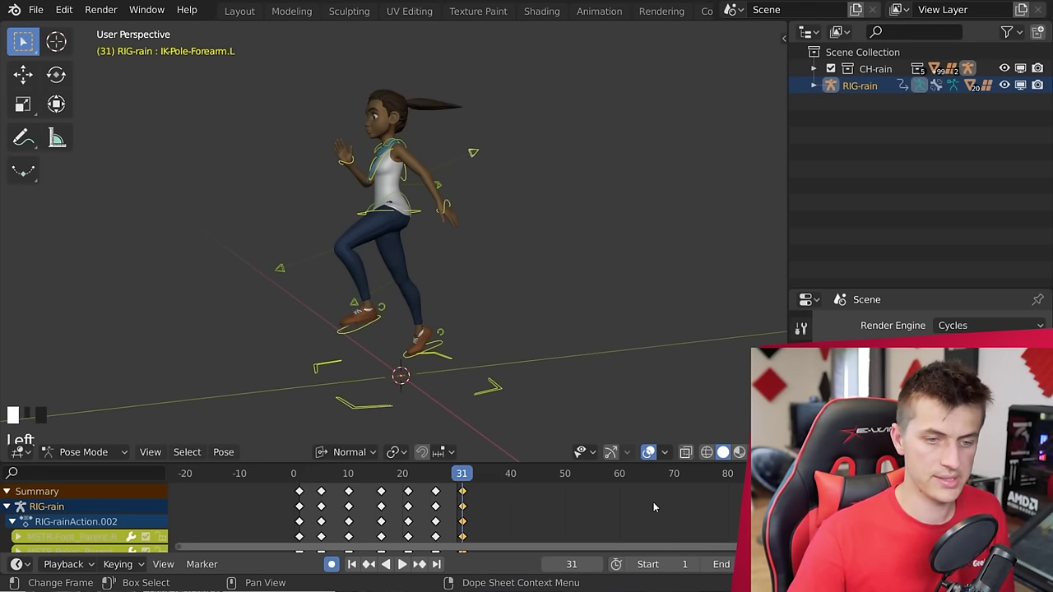
{"action": "left_click", "coordinate": [458, 475]}
{"action": "key", "text": "a"}
{"action": "key", "text": "a"}
{"action": "key", "text": "a"}
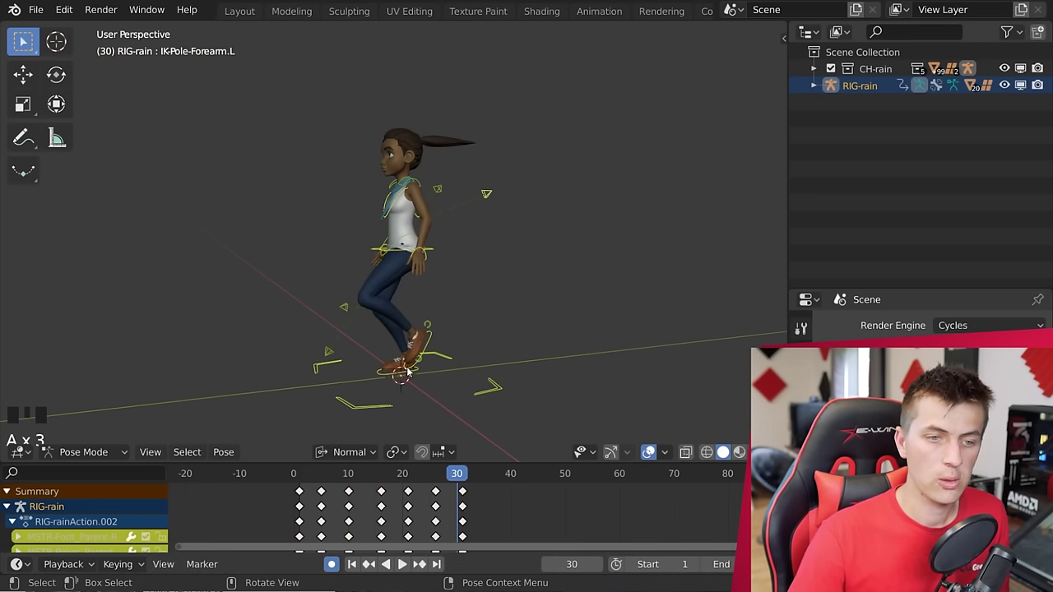
{"action": "middle_click_drag", "start_coordinate": [411, 345], "coordinate": [395, 386]}
Play the shortened 30-frame cycle and examine the timing of the skip.
{"action": "left_click", "coordinate": [402, 564]}
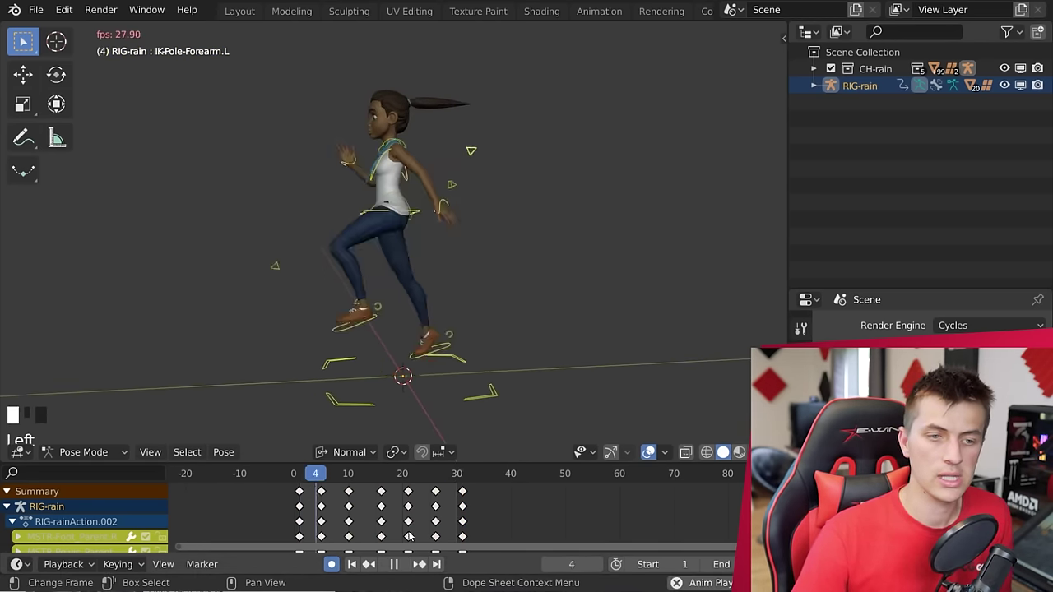
{"action": "scroll", "coordinate": [480, 303], "scroll_direction": "down", "scroll_amount": 2}
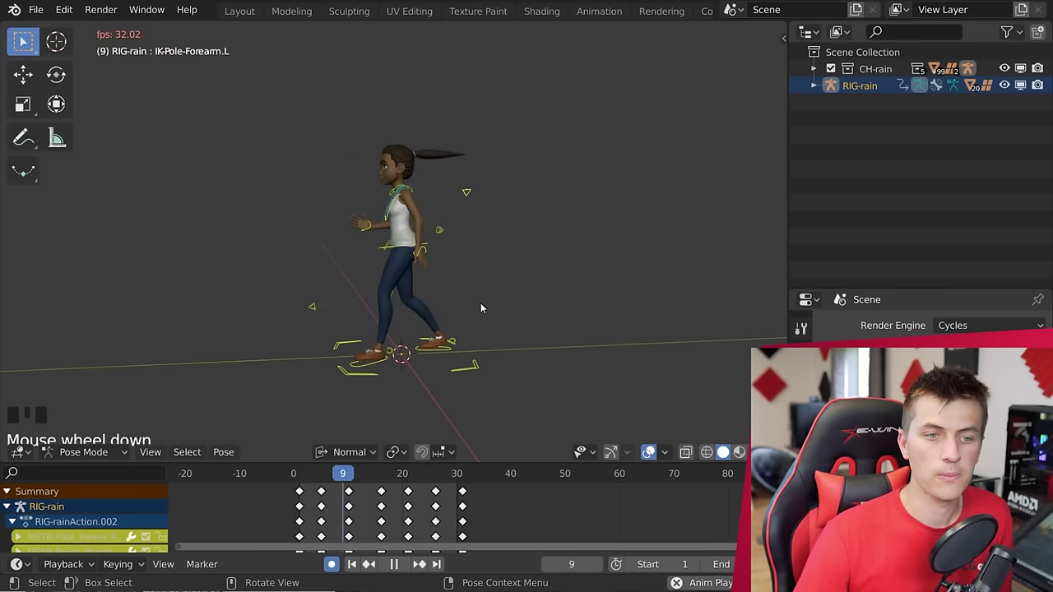
{"action": "key", "text": "space"}
{"action": "scroll", "coordinate": [470, 295], "scroll_direction": "up", "scroll_amount": 2}
{"action": "key", "text": "space"}
{"action": "key", "text": "space"}
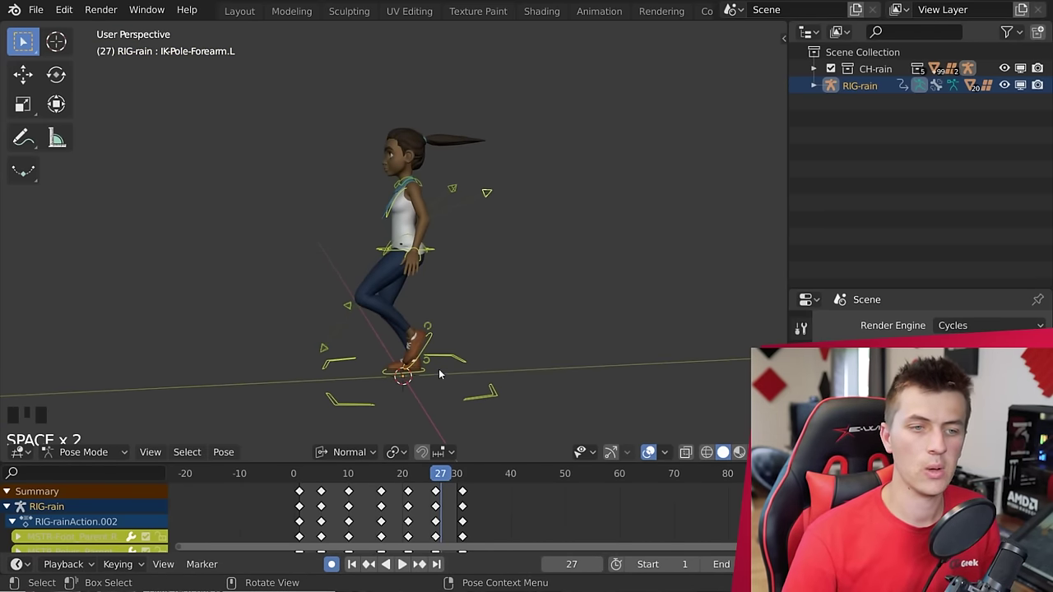
Shift every key pose after frame 1 five frames later, so the second pose falls on frame 10.
{"action": "left_click", "coordinate": [305, 486]}
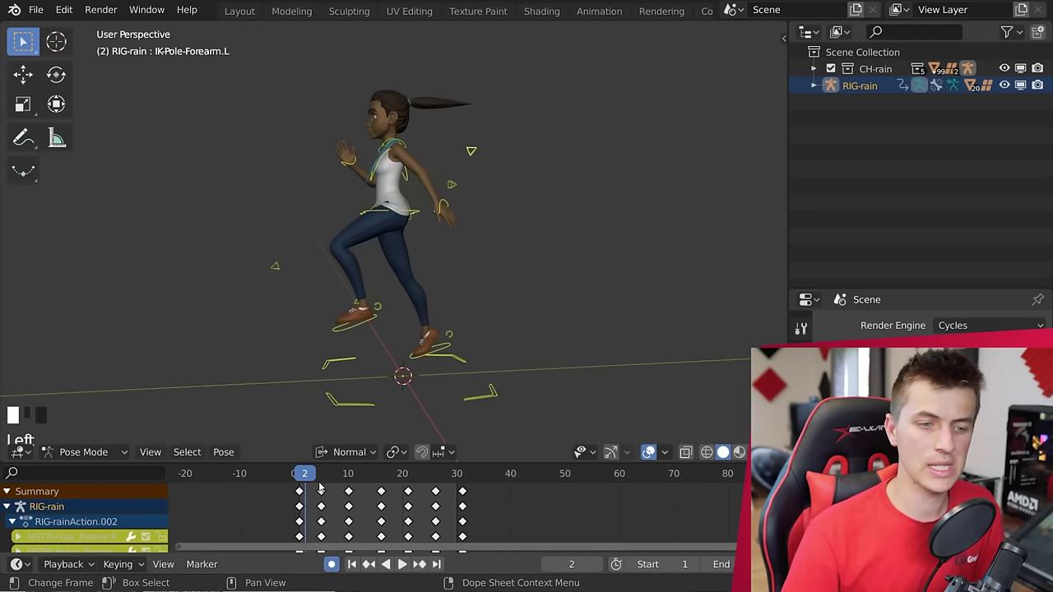
{"action": "left_click_drag", "start_coordinate": [306, 479], "coordinate": [363, 475]}
{"action": "left_click", "coordinate": [321, 491]}
{"action": "left_click", "coordinate": [349, 491], "text": "shift"}
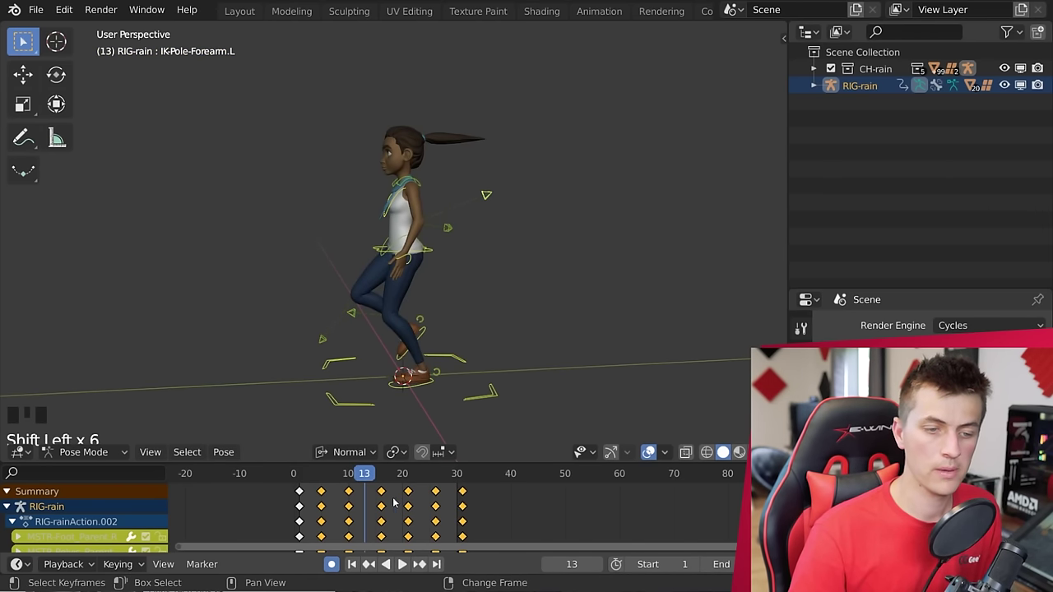
{"action": "key", "text": "g"}
{"action": "left_click", "coordinate": [348, 498]}
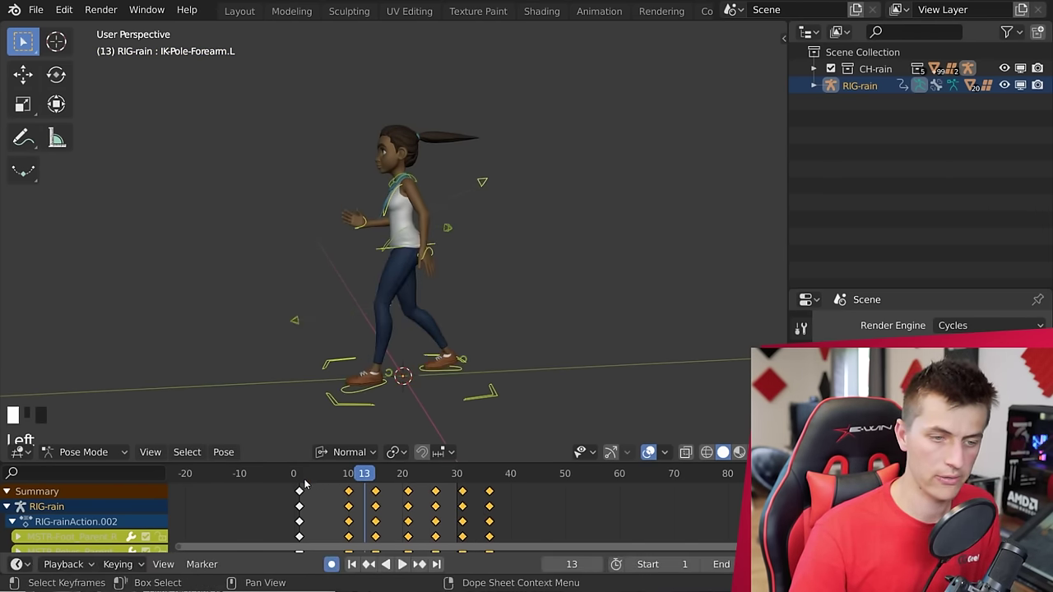
Review the new timing, move the frame 21 pose to frame 20, and shift the last three poses to frames 30, 35 and 40.
{"action": "left_click", "coordinate": [300, 479]}
{"action": "key", "text": "space"}
{"action": "left_click", "coordinate": [300, 477]}
{"action": "key", "text": "space"}
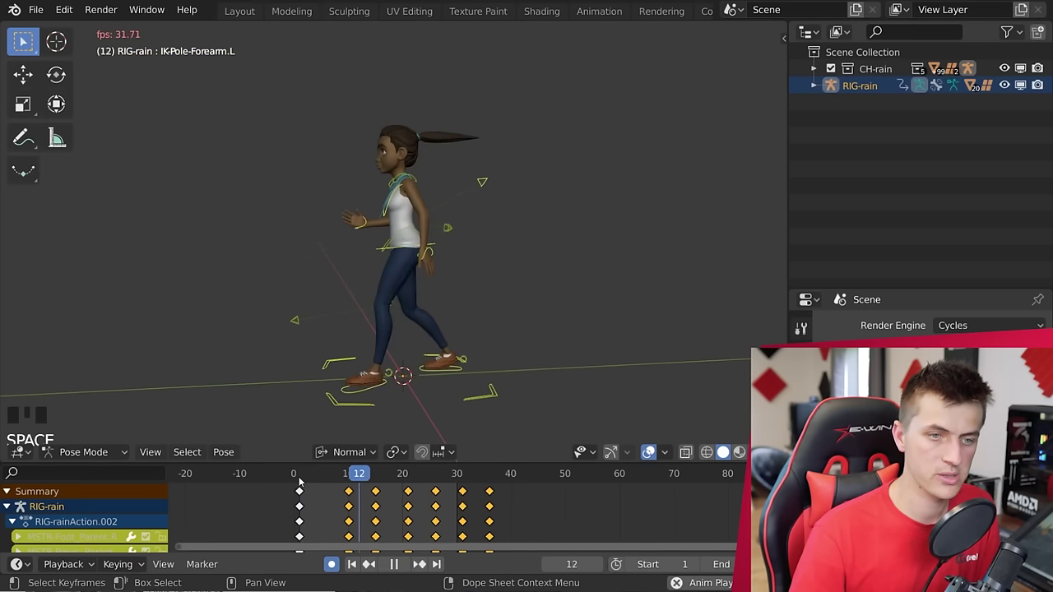
{"action": "key", "text": "space"}
{"action": "left_click", "coordinate": [402, 474]}
{"action": "left_click", "coordinate": [435, 491]}
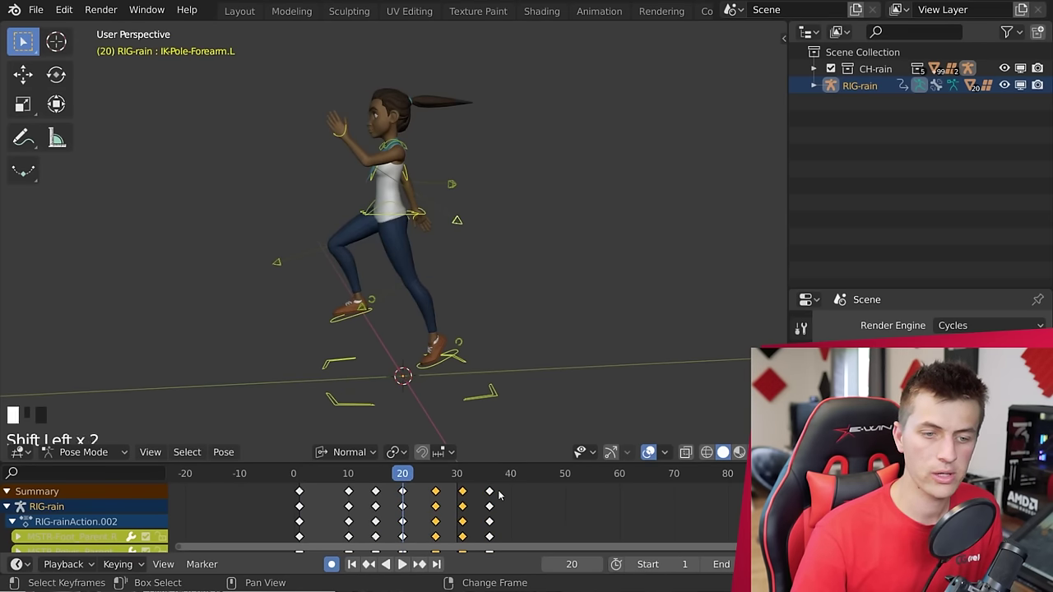
{"action": "left_click_drag", "start_coordinate": [436, 494], "coordinate": [456, 491]}
Extend the animation's end frame to 39 and play the retimed cycle from the start.
{"action": "key", "text": "space"}
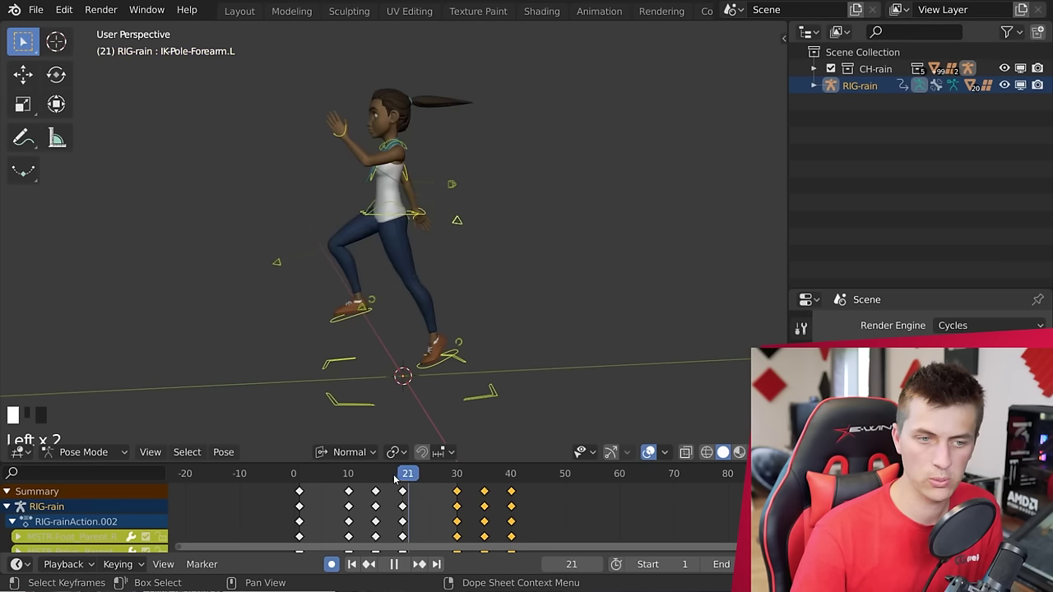
{"action": "key", "text": "space"}
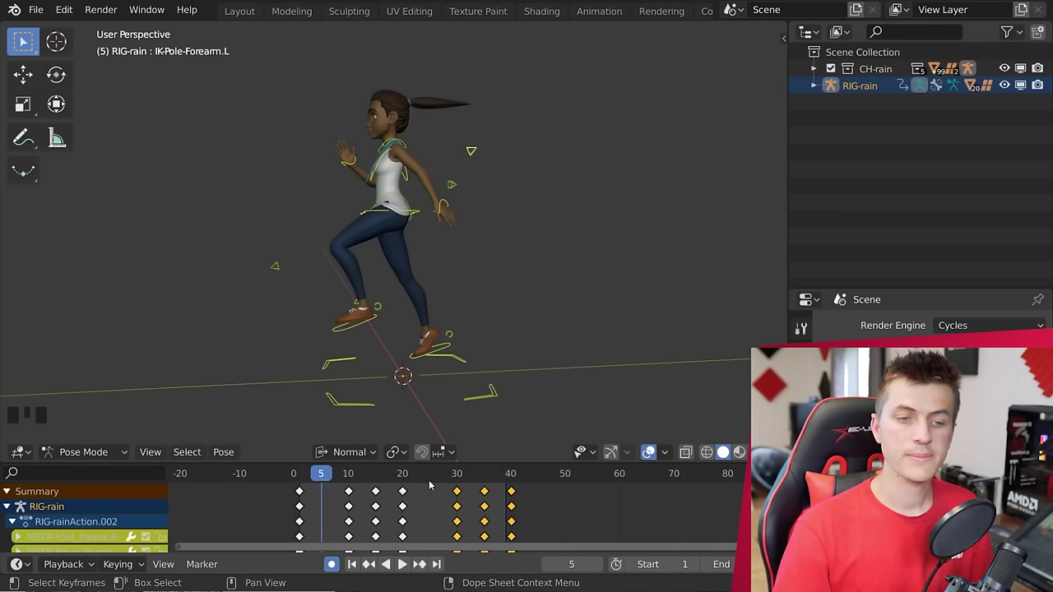
{"action": "key", "text": "Left"}
{"action": "key", "text": "Left"}
{"action": "key", "text": "Left"}
{"action": "key", "text": "Left"}
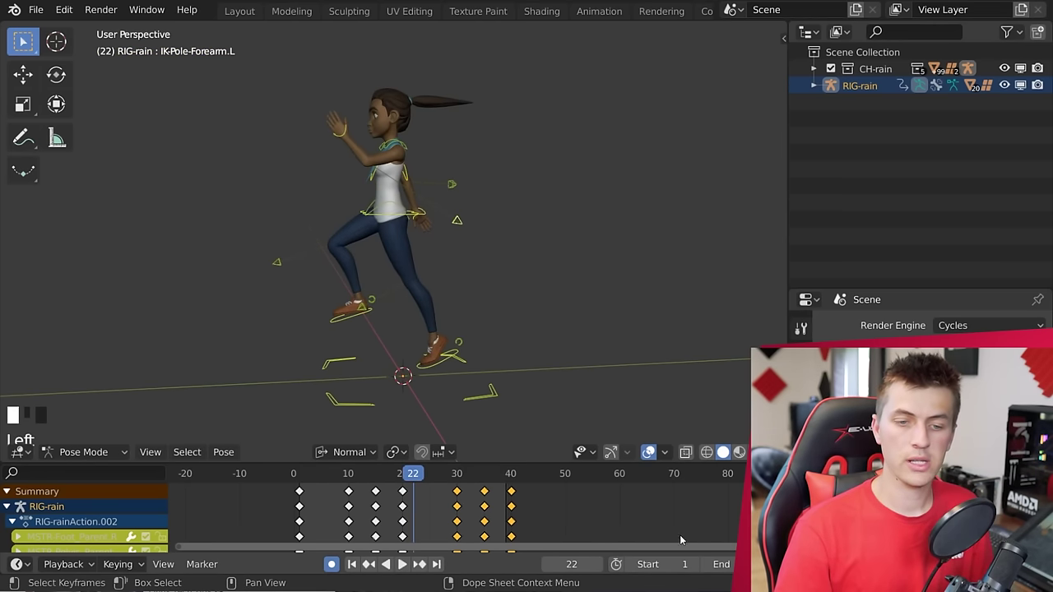
{"action": "left_click", "coordinate": [300, 478]}
{"action": "key", "text": "space"}
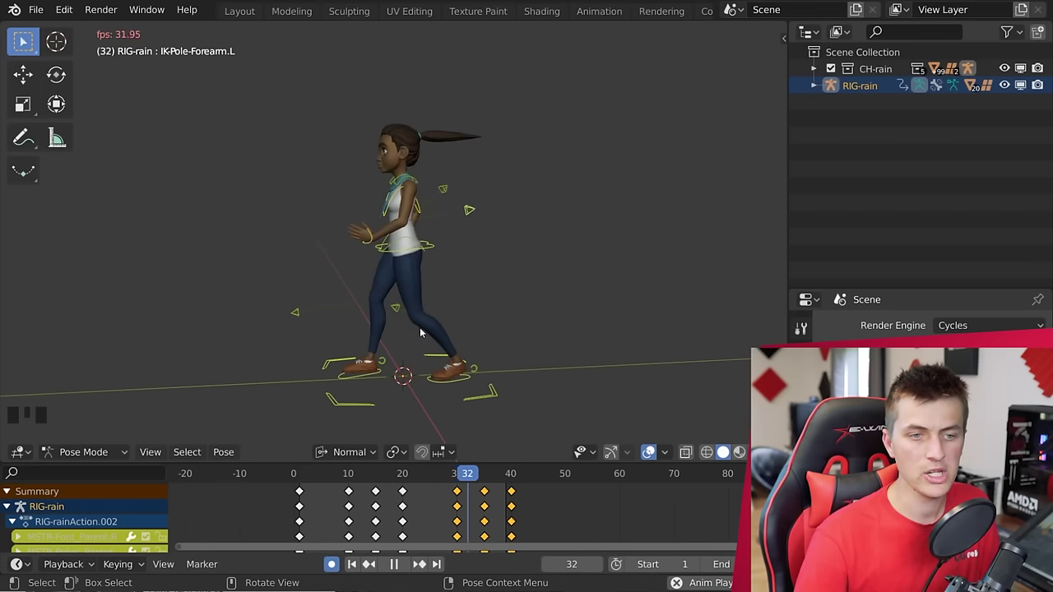
{"action": "left_click", "coordinate": [305, 477]}
{"action": "key", "text": "space"}
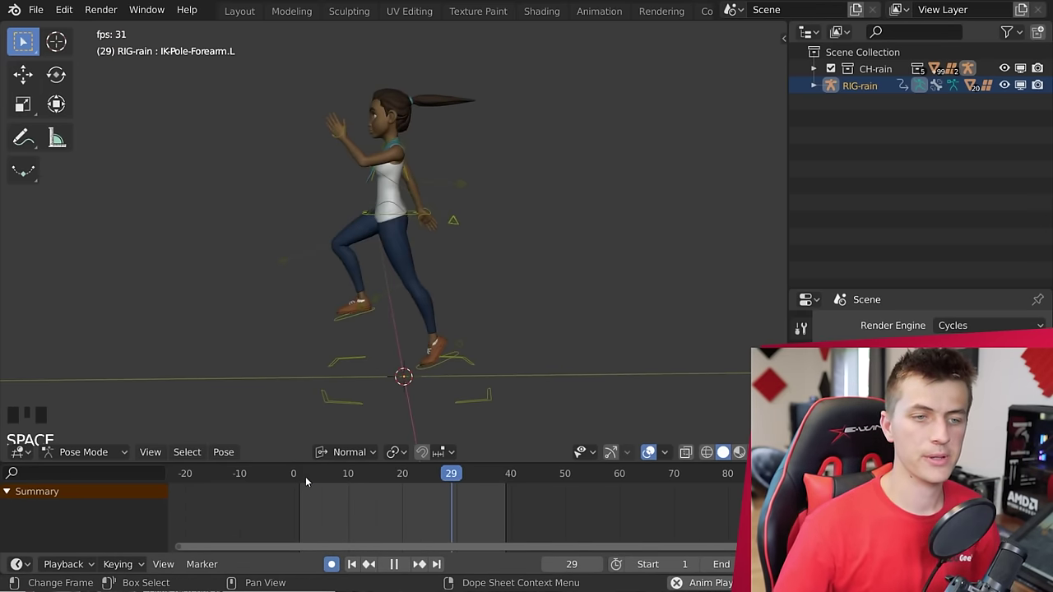
Replay the retimed cycle to check the skip's rhythm, then stop playback.
{"action": "key", "text": "space"}
{"action": "key", "text": "space"}
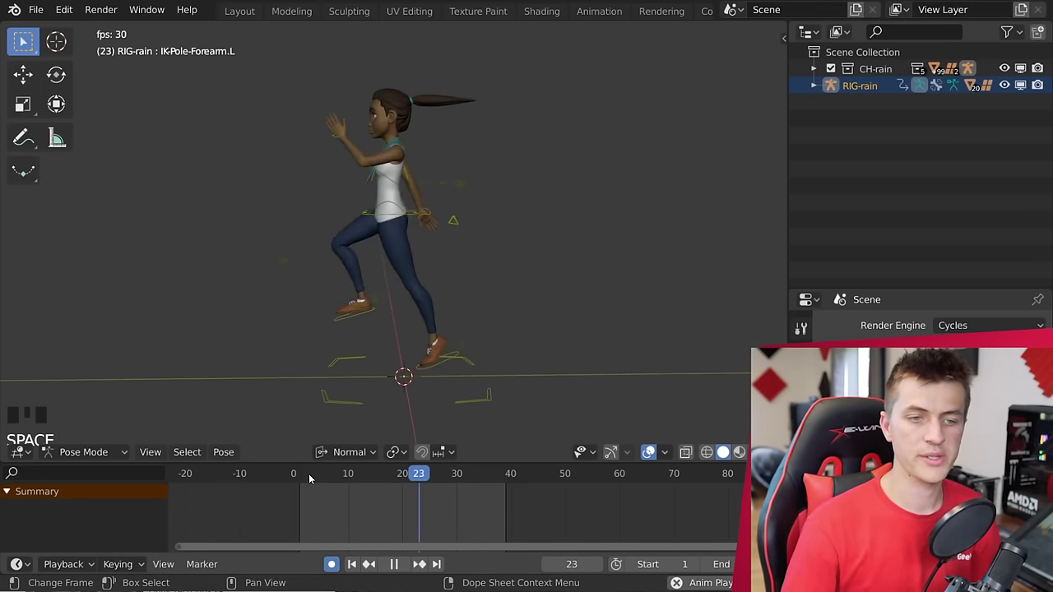
{"action": "key", "text": "space"}
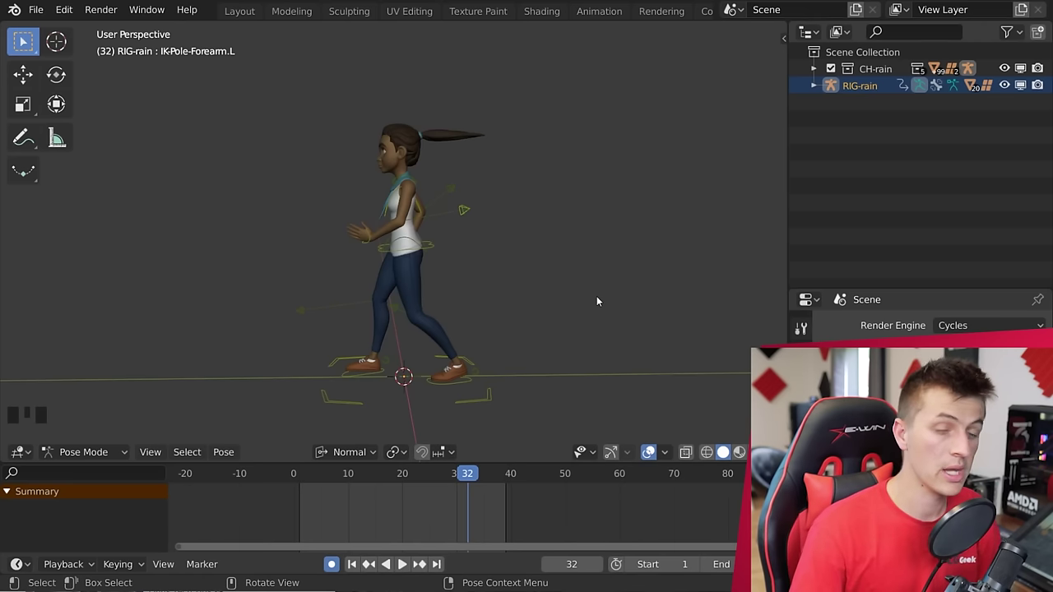
Show the rig's FK control layer alongside the IK layer.
{"action": "key", "text": "n"}
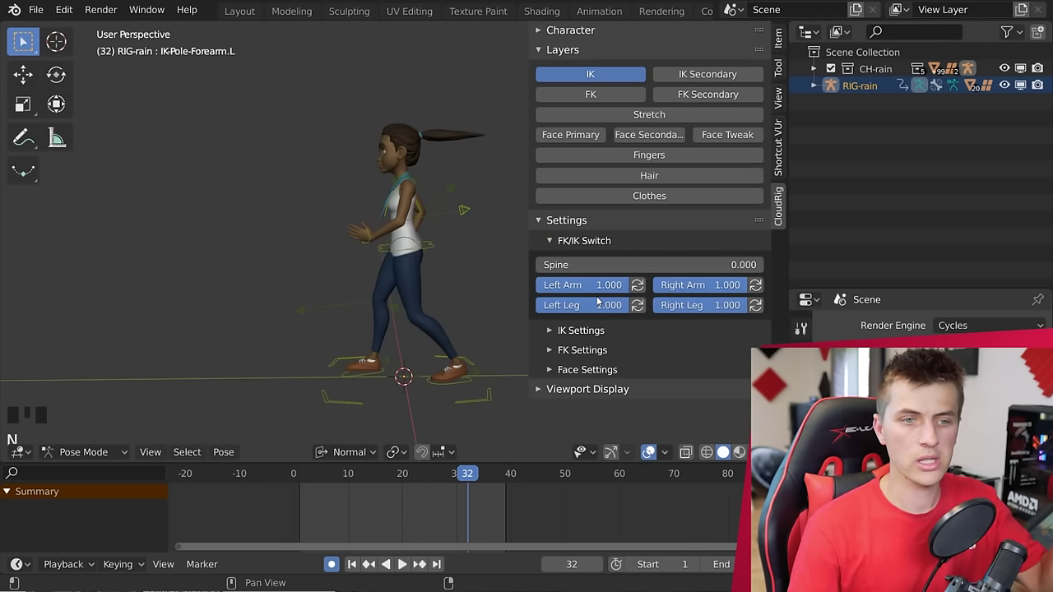
{"action": "key", "text": "n"}
{"action": "key", "text": "n"}
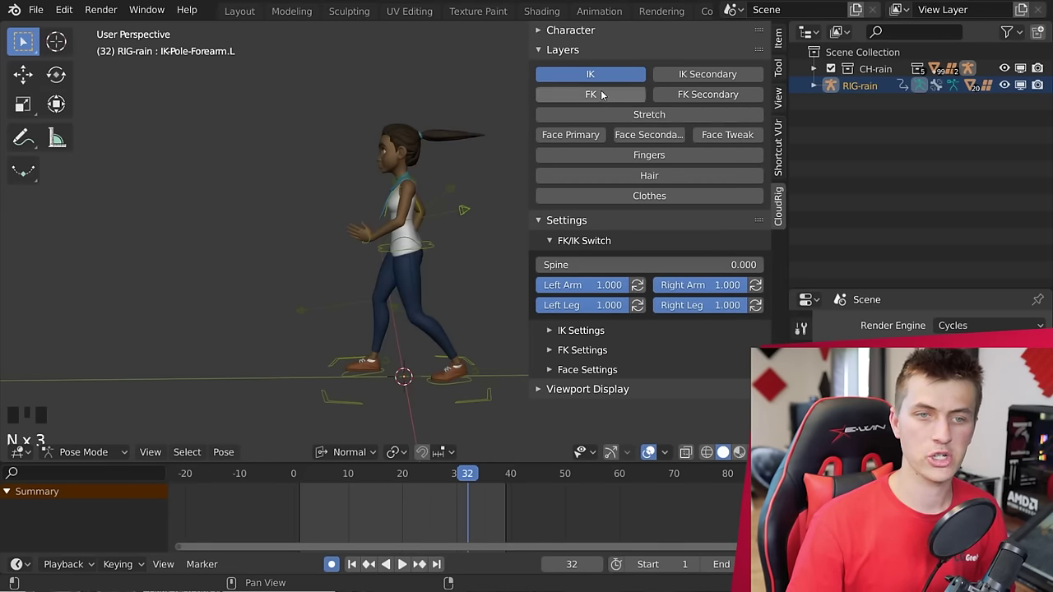
{"action": "key", "text": "n"}
Twist the FK-RibCage control around its own Y axis in the frame 1 pose.
{"action": "scroll", "coordinate": [510, 164], "scroll_direction": "up", "scroll_amount": 2}
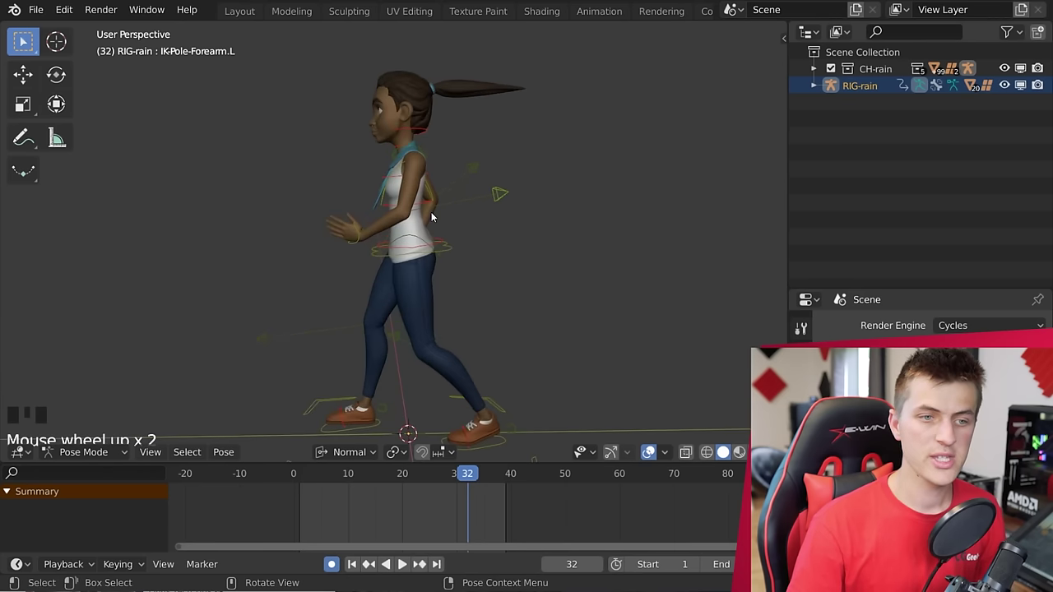
{"action": "middle_click_drag", "start_coordinate": [510, 164], "coordinate": [513, 218]}
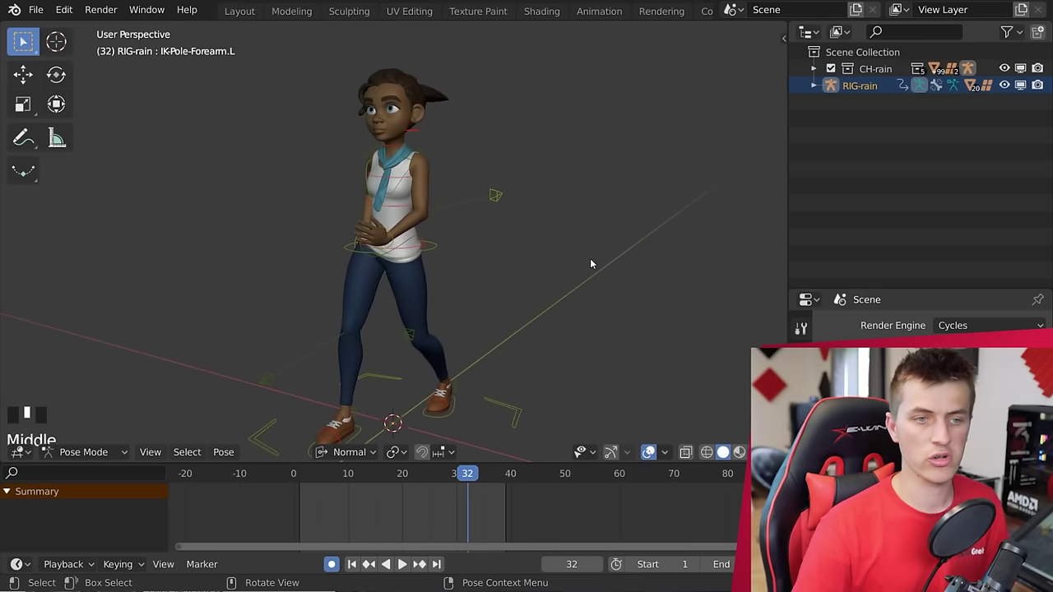
{"action": "scroll", "coordinate": [575, 297], "scroll_direction": "up", "scroll_amount": 1}
{"action": "key", "text": "shift+Left"}
{"action": "middle_click_drag", "start_coordinate": [565, 327], "coordinate": [387, 289], "text": "shift"}
{"action": "middle_click_drag", "start_coordinate": [363, 185], "coordinate": [596, 246]}
{"action": "left_click", "coordinate": [370, 246]}
{"action": "key", "text": "r"}
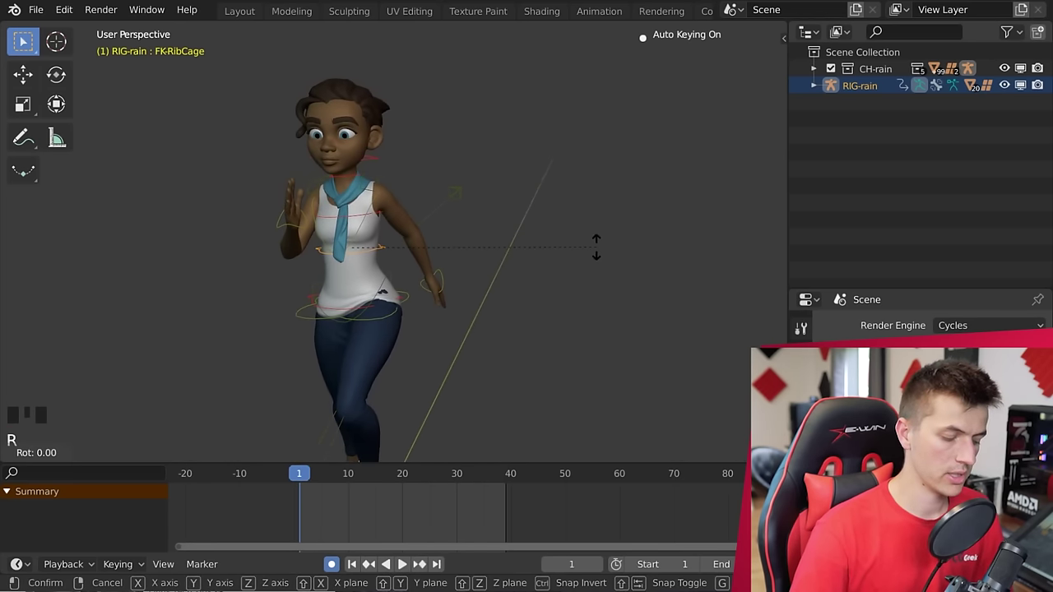
{"action": "key", "text": "y"}
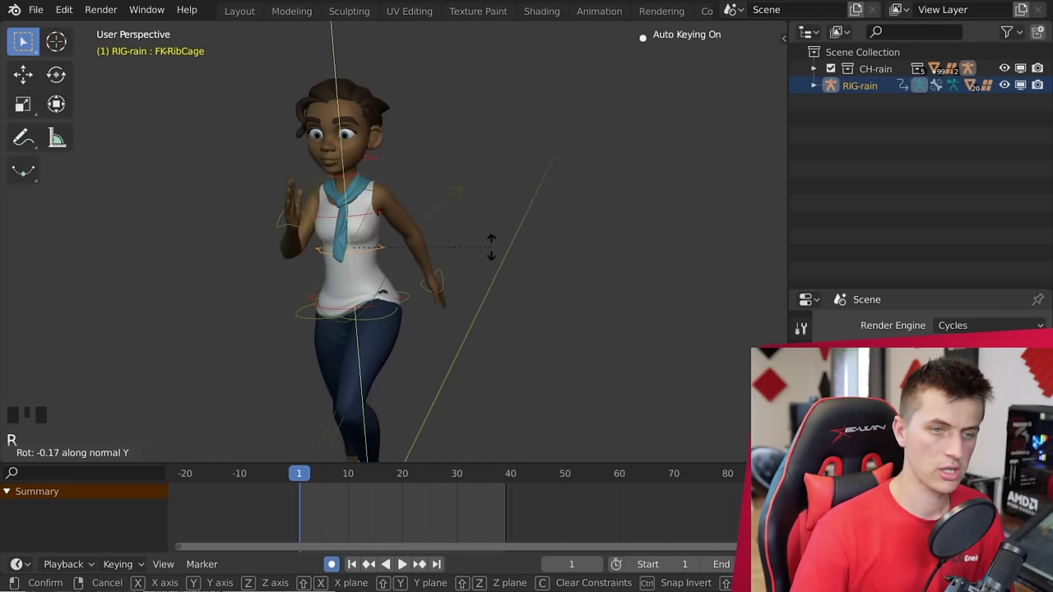
{"action": "left_click", "coordinate": [464, 247]}
Preview the motion, then twist the rib cage around its own Y axis at frame 15.
{"action": "key", "text": "space"}
{"action": "middle_click_drag", "start_coordinate": [464, 247], "coordinate": [418, 234]}
{"action": "key", "text": "Escape"}
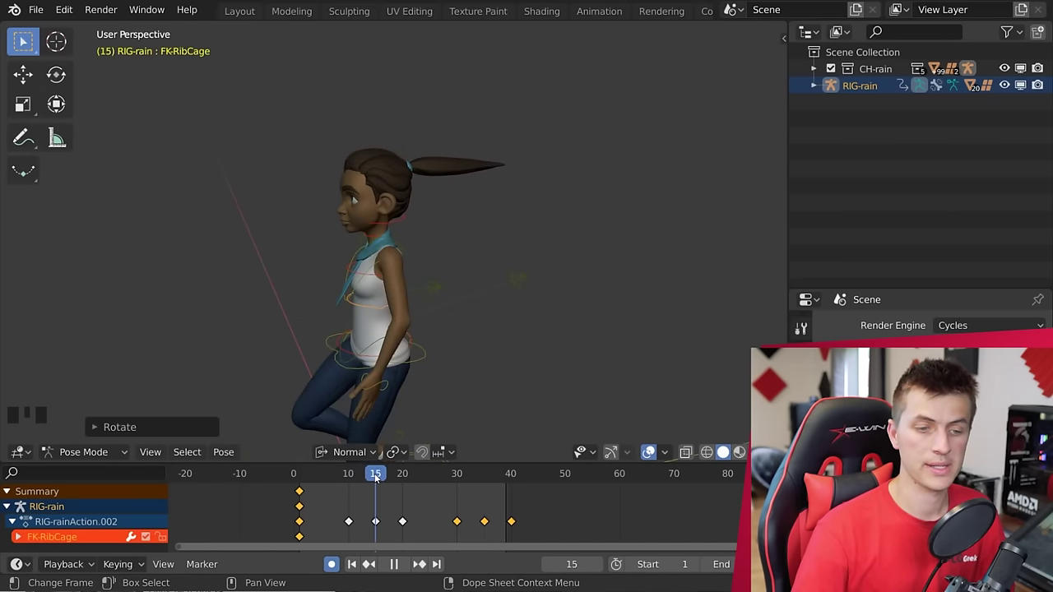
{"action": "middle_click_drag", "start_coordinate": [420, 354], "coordinate": [493, 299]}
{"action": "key", "text": "r"}
{"action": "key", "text": "y"}
{"action": "left_click", "coordinate": [576, 352]}
Twist the rib cage around its own Y axis at frame 20 in two passes, checking it from different angles.
{"action": "key", "text": "Up"}
{"action": "key", "text": "r"}
{"action": "key", "text": "y"}
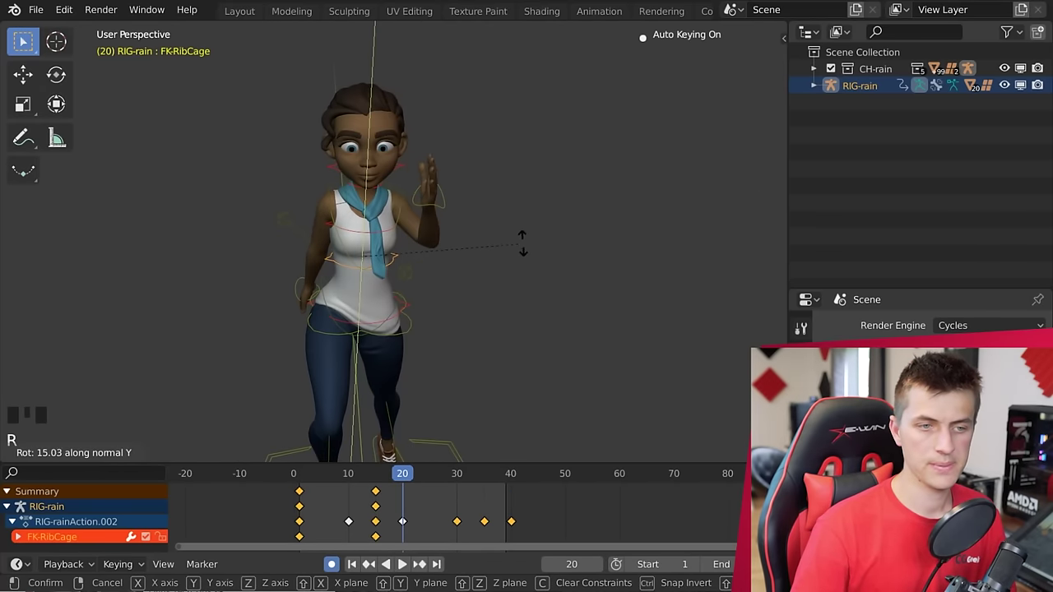
{"action": "left_click", "coordinate": [474, 269]}
{"action": "middle_click_drag", "start_coordinate": [475, 269], "coordinate": [496, 290]}
{"action": "key", "text": "r"}
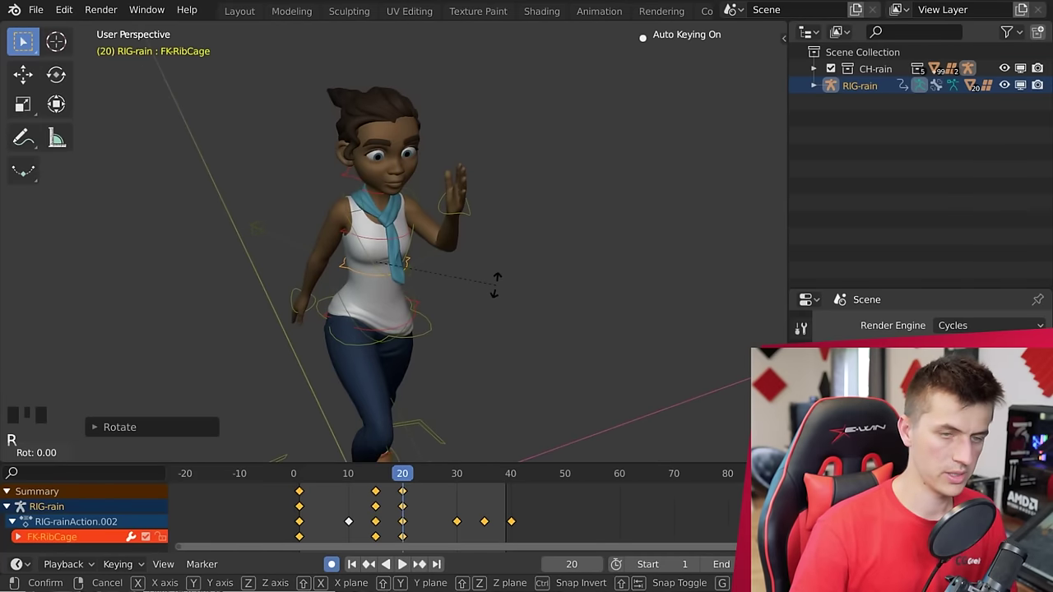
{"action": "key", "text": "y"}
{"action": "left_click", "coordinate": [382, 326]}
Reposition the right hand's IK control in the frame 20 pose to suit the twisted torso.
{"action": "left_click", "coordinate": [286, 305]}
{"action": "middle_click_drag", "start_coordinate": [285, 306], "coordinate": [494, 341]}
{"action": "key", "text": "g"}
{"action": "left_click", "coordinate": [387, 255]}
Play the cycle and examine the torso twist from several angles, including from above and in right side view.
{"action": "key", "text": "space"}
{"action": "key", "text": "KP_4"}
{"action": "key", "text": "KP_4"}
{"action": "key", "text": "KP_4"}
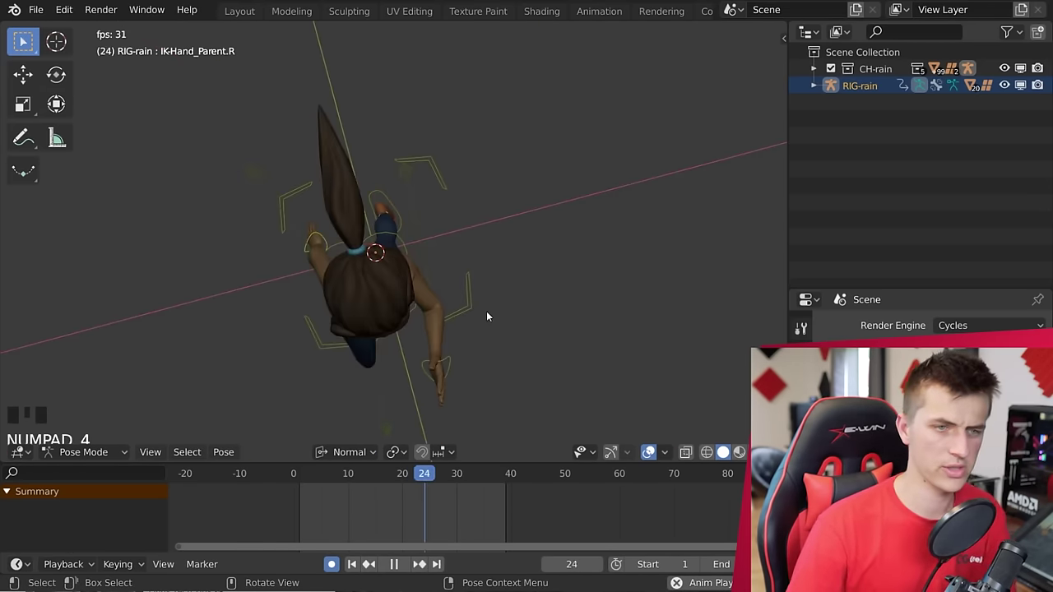
{"action": "key", "text": "KP_7"}
{"action": "key", "text": "KP_3"}
{"action": "key", "text": "Escape"}
Lean the FK-Chest control back about 6 degrees at frame 1 and tilt it forward at frame 10.
{"action": "left_click", "coordinate": [391, 224]}
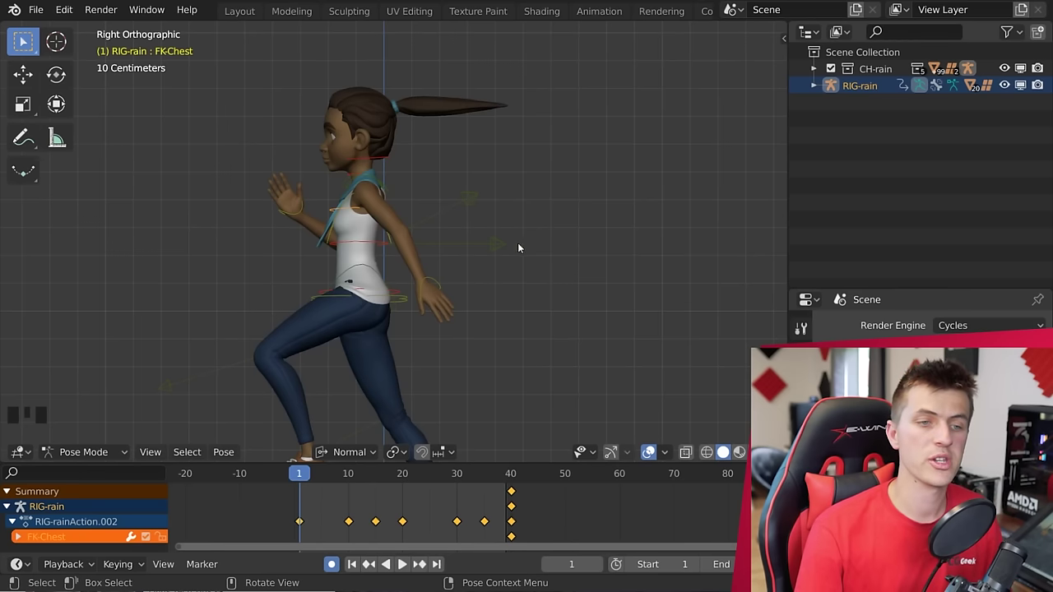
{"action": "key", "text": "r"}
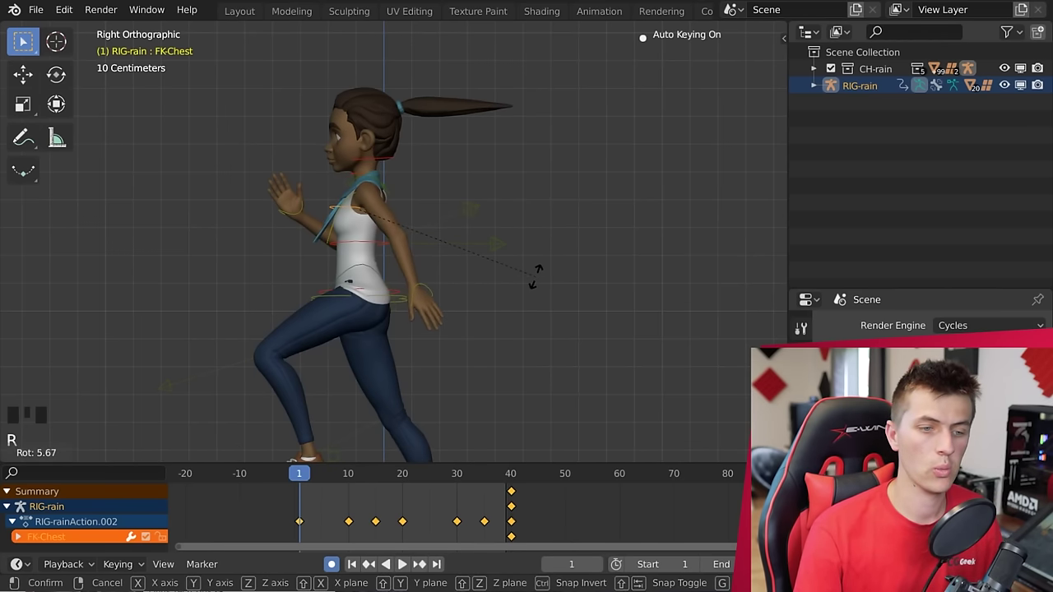
{"action": "left_click", "coordinate": [534, 285]}
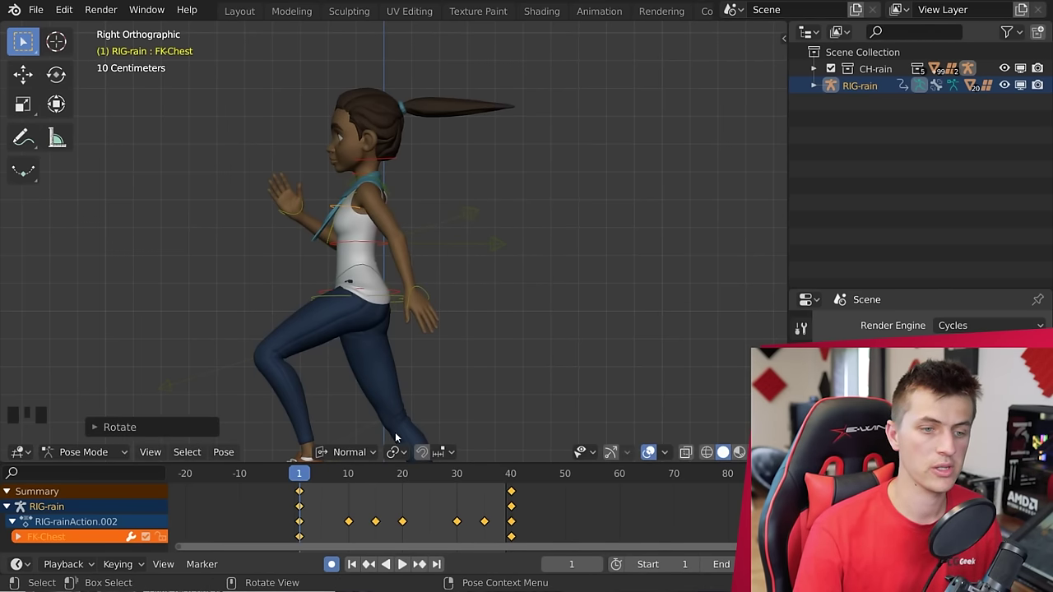
{"action": "left_click", "coordinate": [350, 474]}
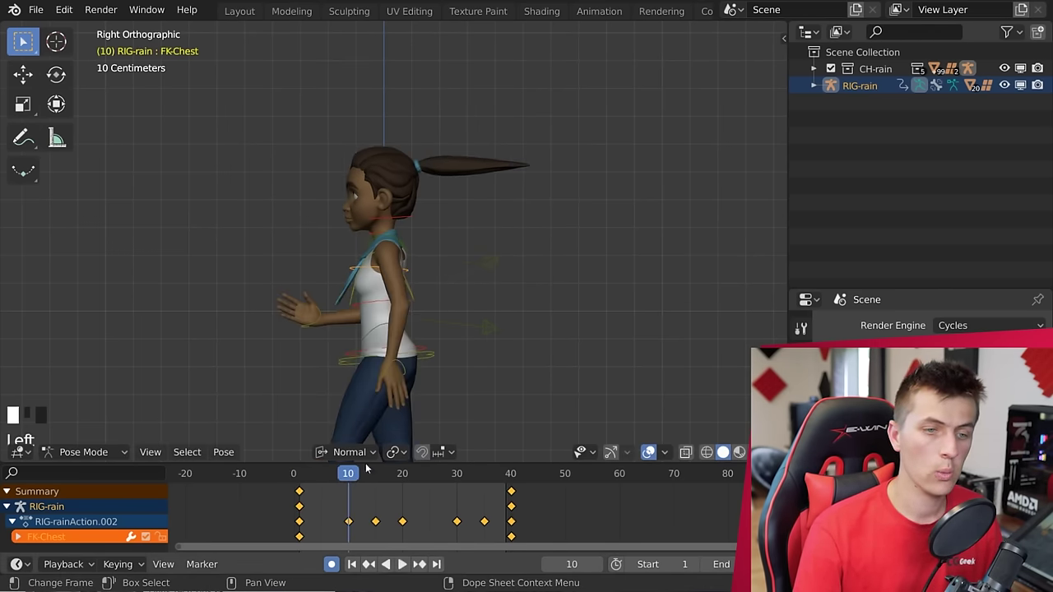
{"action": "middle_click_drag", "start_coordinate": [436, 328], "coordinate": [403, 276], "text": "shift"}
{"action": "key", "text": "r"}
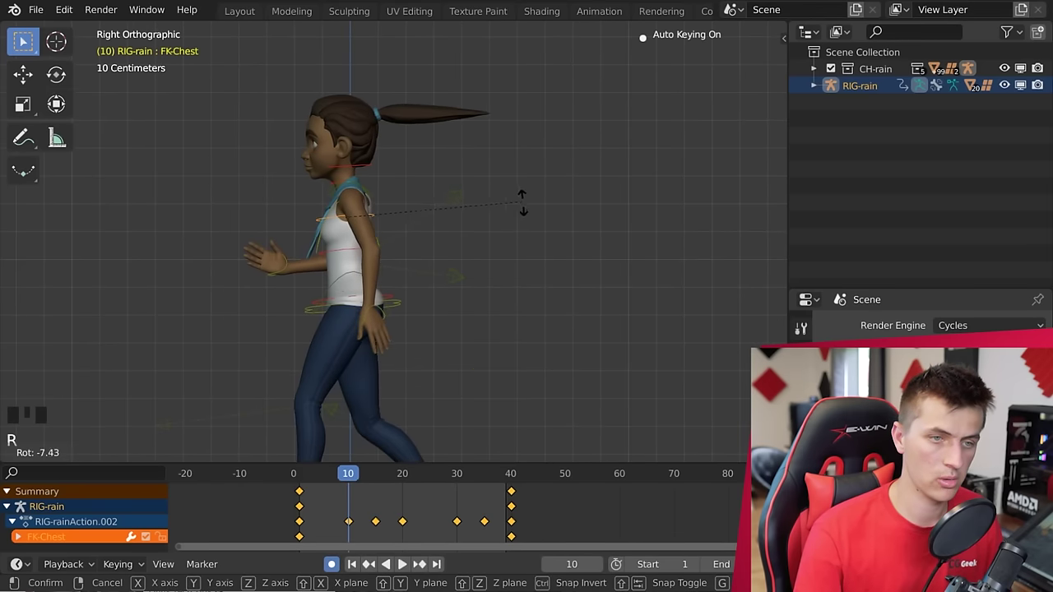
{"action": "left_click", "coordinate": [382, 469]}
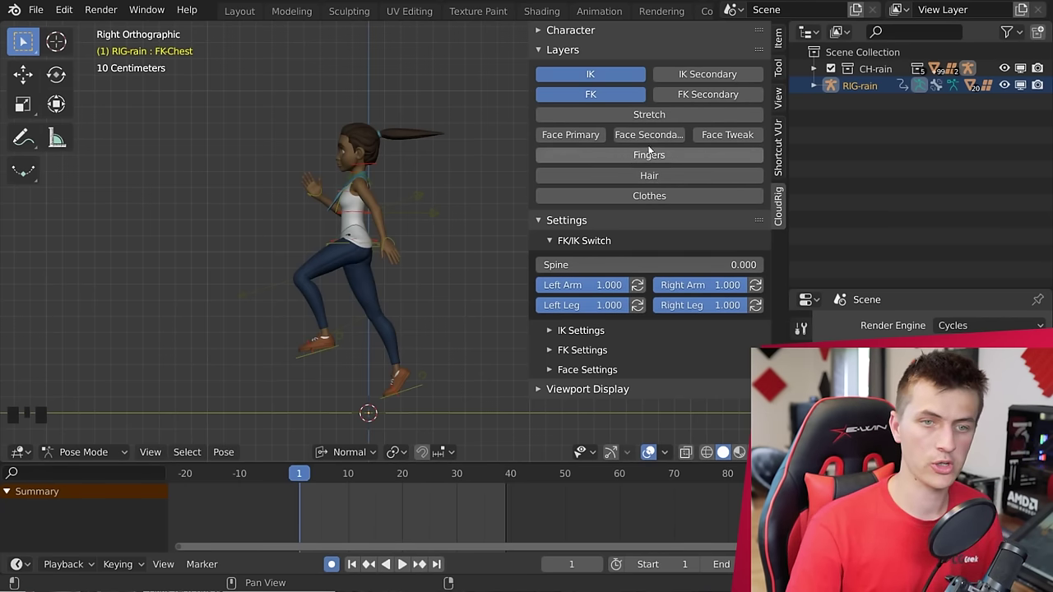
Show the rig's Hair control layer so the ponytail can be posed.
{"action": "key", "text": "n"}
{"action": "key", "text": "n"}
{"action": "key", "text": "n"}
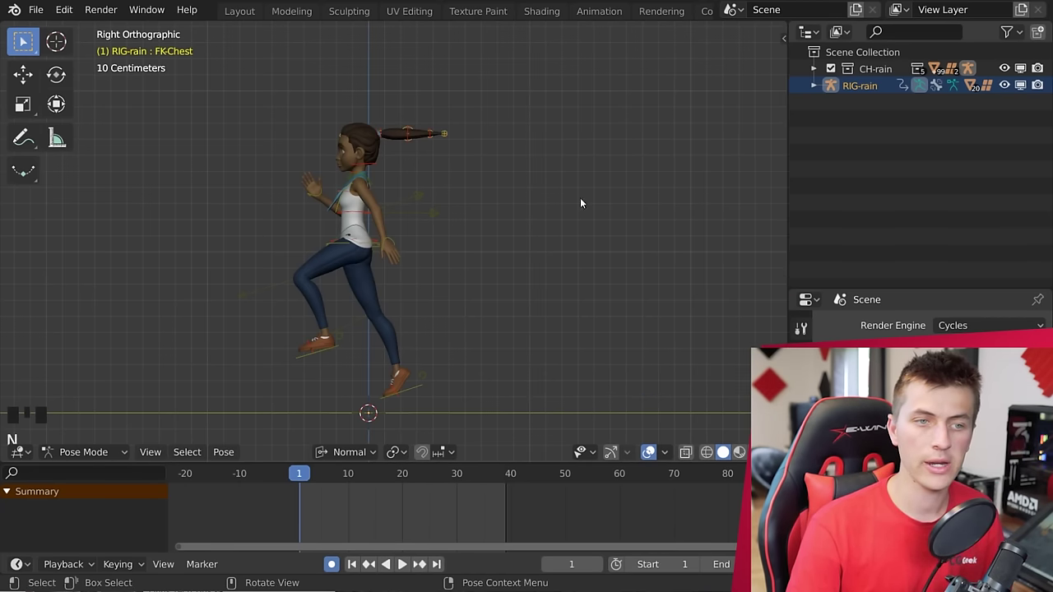
Rotate and move the FK-Hair_Ponytail3 control at frame 1 so the ponytail hangs down behind the head.
{"action": "scroll", "coordinate": [409, 125], "scroll_direction": "up", "scroll_amount": 3}
{"action": "middle_click_drag", "start_coordinate": [345, 425], "coordinate": [429, 190], "text": "shift"}
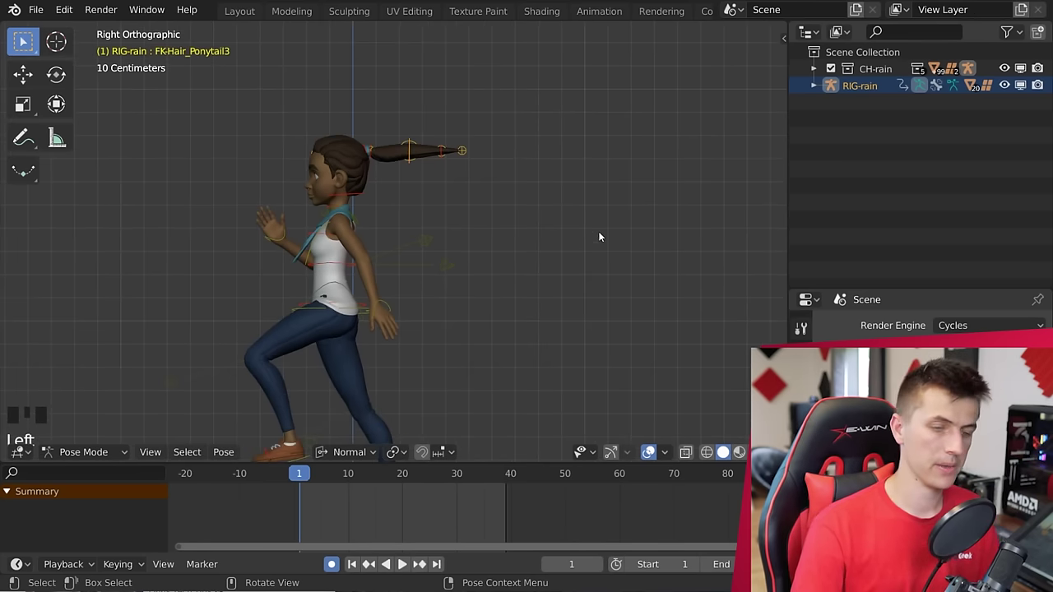
{"action": "key", "text": "r"}
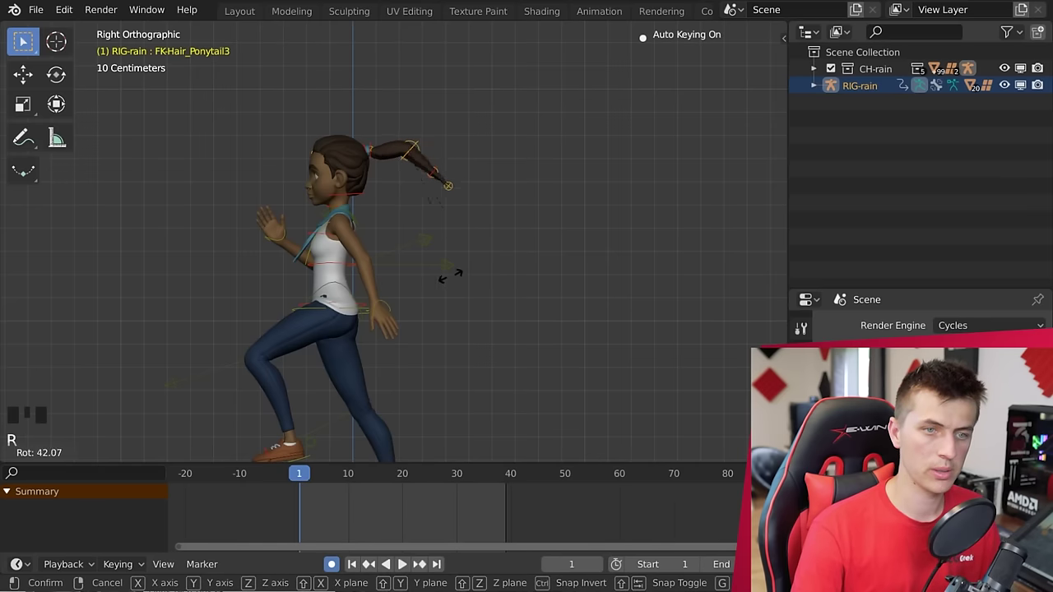
{"action": "left_click", "coordinate": [444, 278]}
{"action": "key", "text": "g"}
{"action": "left_click", "coordinate": [396, 305]}
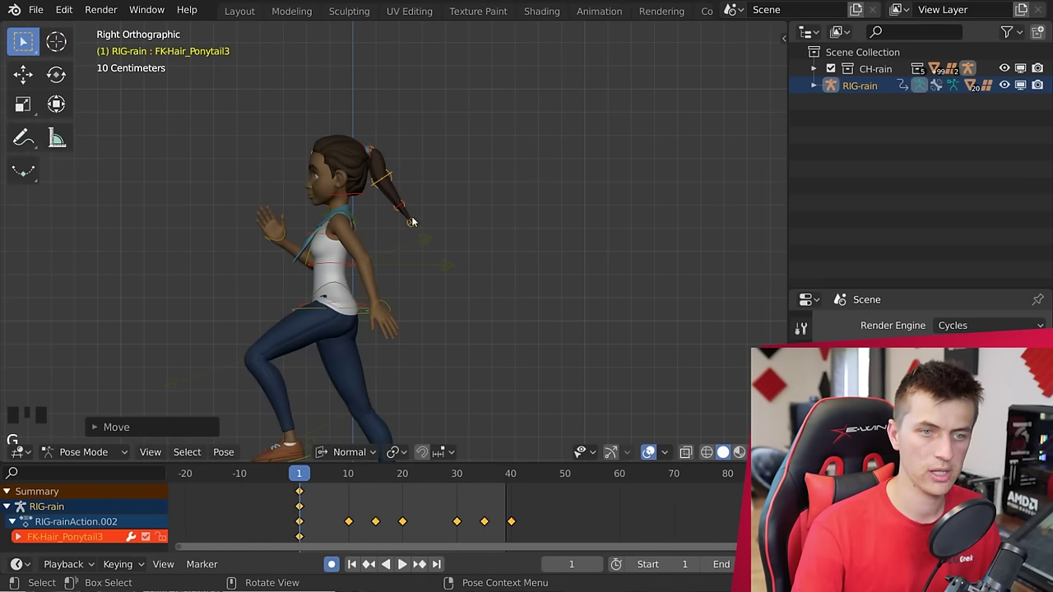
Curl the FK-Hair_Ponytail4 control outward at frame 1, reposition it, and refine the rotation of FK-Hair_Ponytail3.
{"action": "left_click", "coordinate": [397, 209]}
{"action": "key", "text": "r"}
{"action": "left_click", "coordinate": [456, 124]}
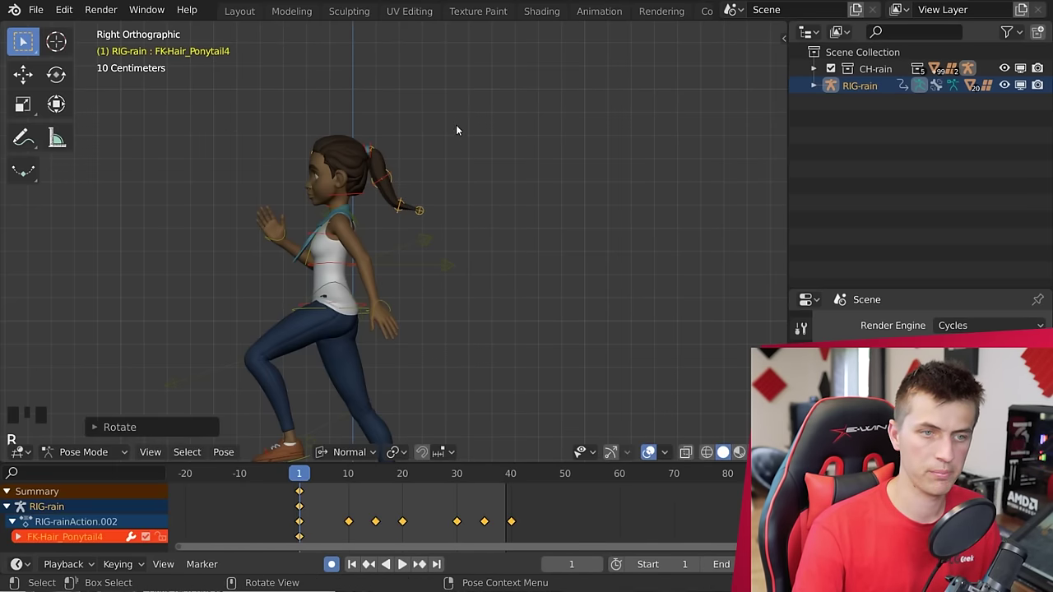
{"action": "key", "text": "g"}
{"action": "left_click", "coordinate": [401, 169]}
{"action": "left_click", "coordinate": [391, 180]}
{"action": "key", "text": "r"}
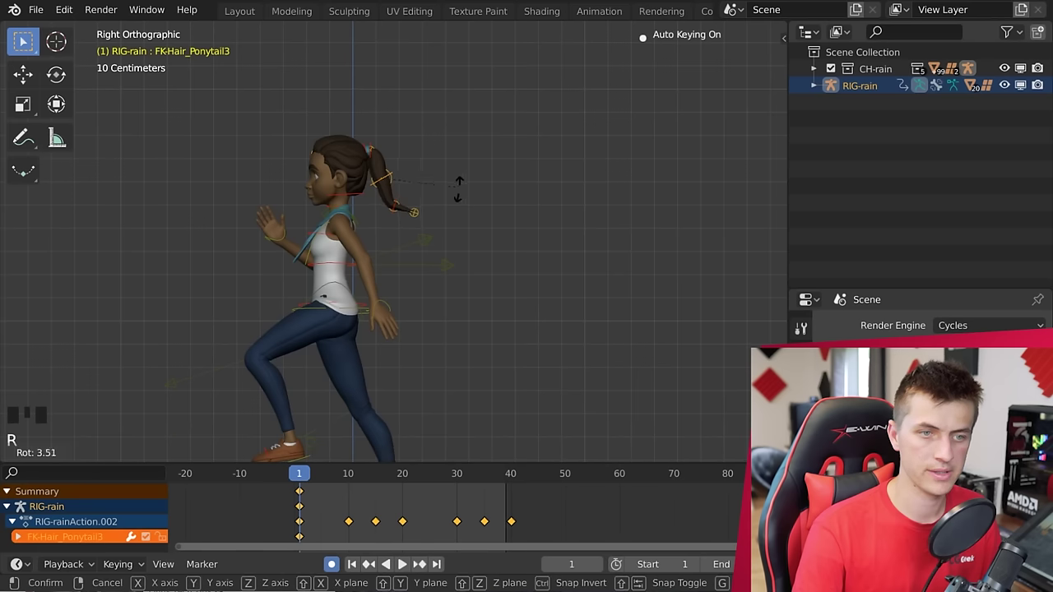
{"action": "left_click", "coordinate": [411, 259]}
Key a rotation on the STR-Hair_Ponytail3 control at frame 10.
{"action": "left_click_drag", "start_coordinate": [335, 475], "coordinate": [348, 476]}
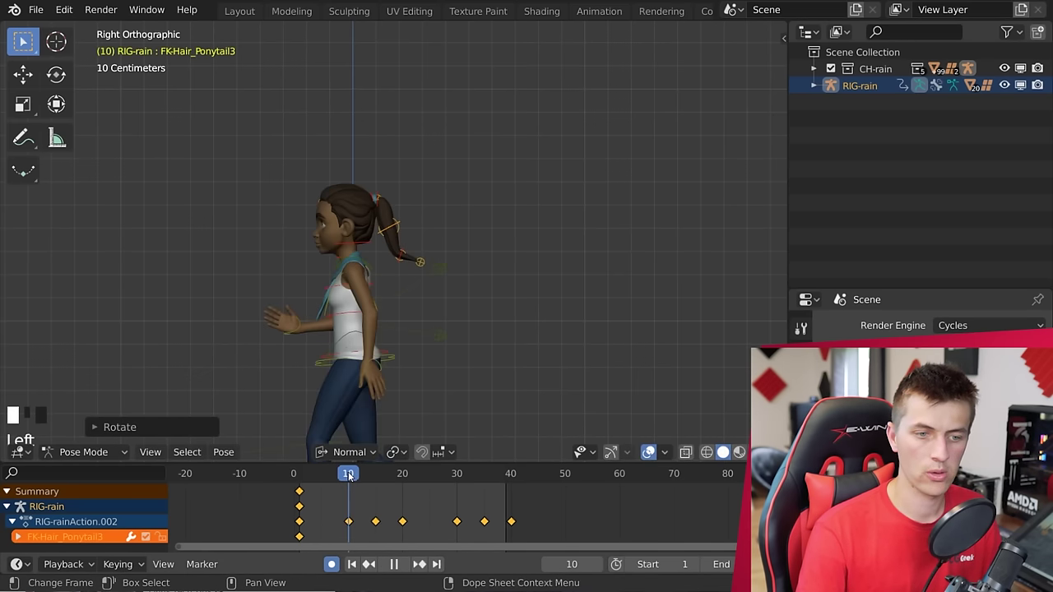
{"action": "left_click", "coordinate": [393, 230]}
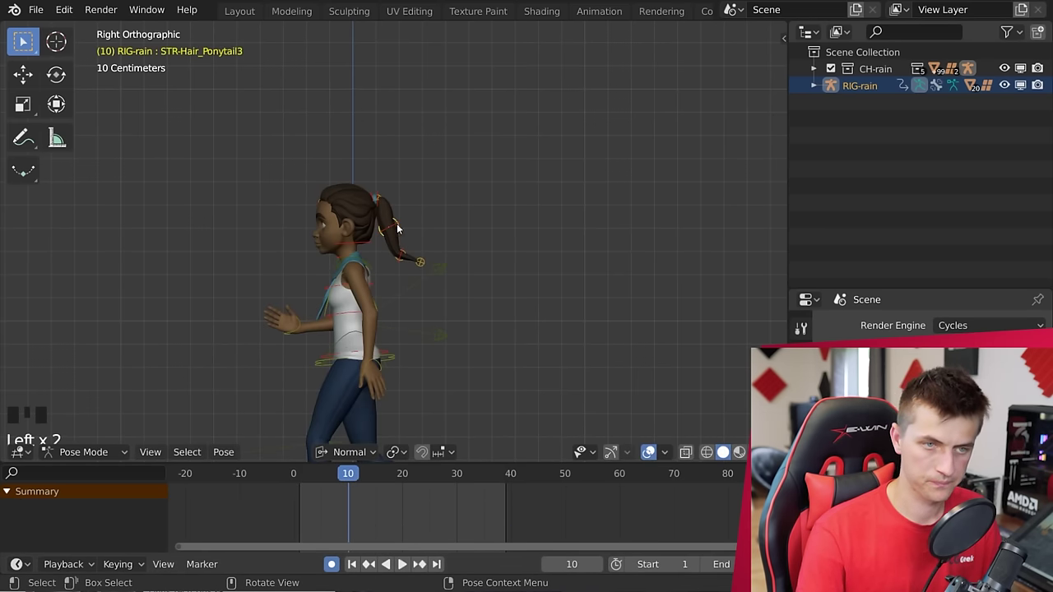
{"action": "key", "text": "r"}
{"action": "left_click", "coordinate": [524, 250]}
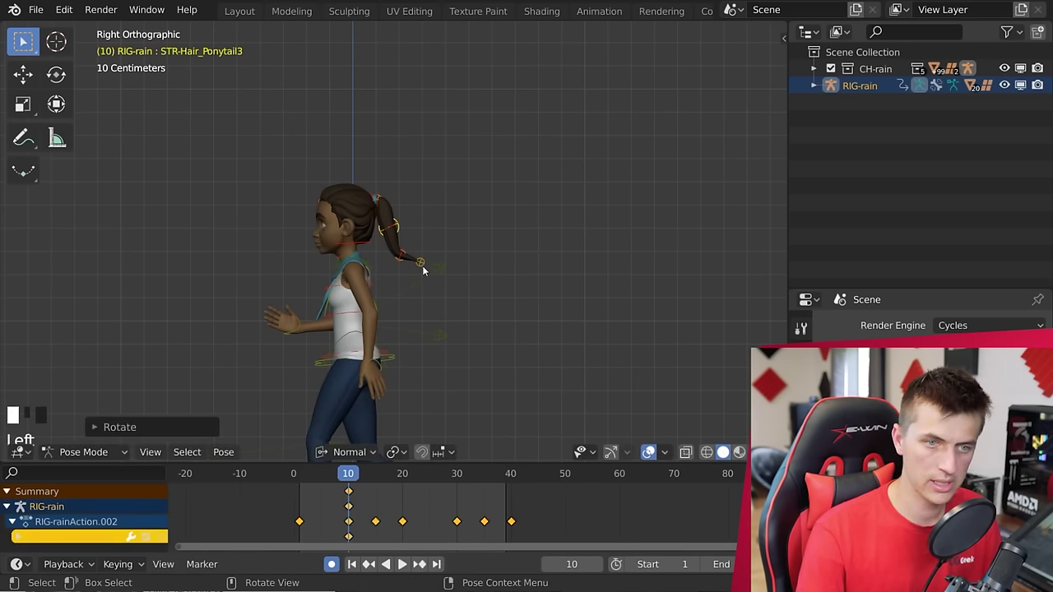
{"action": "left_click", "coordinate": [421, 265]}
Rotate and move the FK-Hair_Ponytail3 control at frame 15 so the ponytail swings down closer to the neck.
{"action": "key", "text": "Up"}
{"action": "scroll", "coordinate": [422, 235], "scroll_direction": "up", "scroll_amount": 2}
{"action": "left_click", "coordinate": [397, 230]}
{"action": "key", "text": "r"}
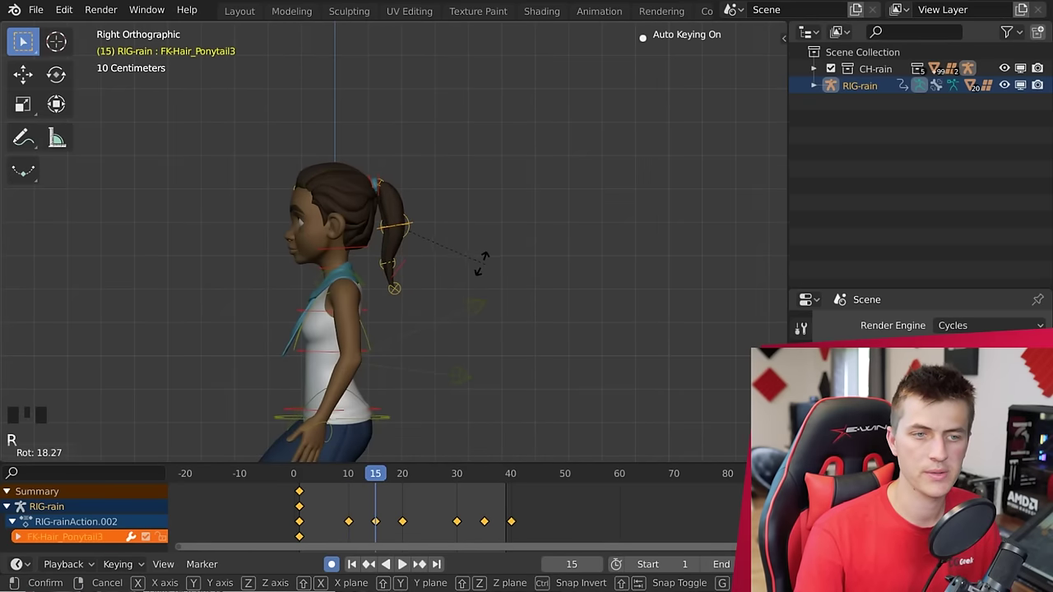
{"action": "left_click", "coordinate": [473, 260]}
{"action": "key", "text": "g"}
{"action": "left_click", "coordinate": [444, 265]}
{"action": "key", "text": "r"}
{"action": "left_click", "coordinate": [446, 278]}
{"action": "key", "text": "g"}
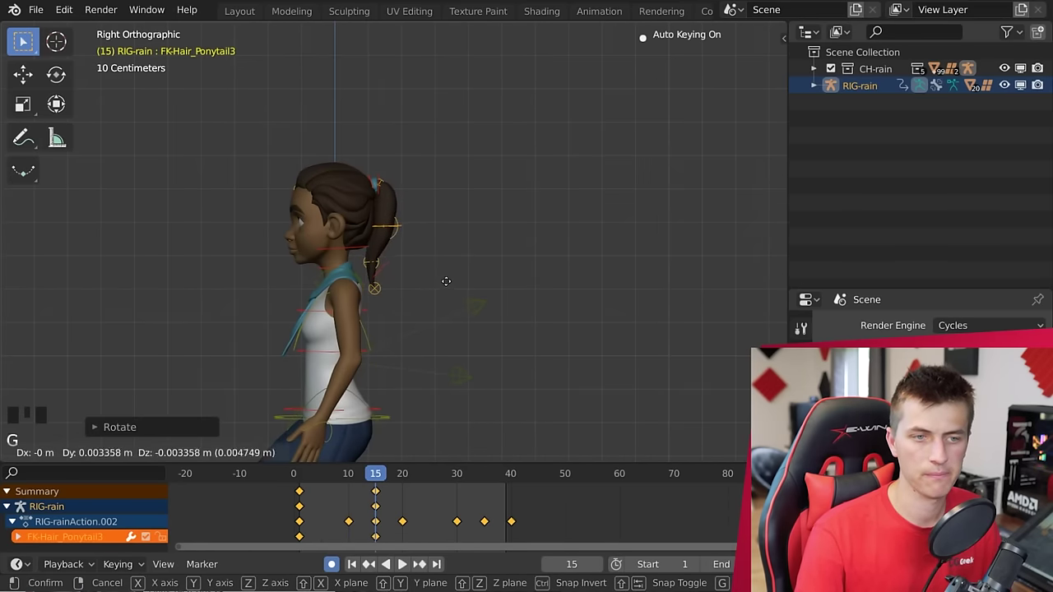
{"action": "left_click", "coordinate": [446, 282]}
Play the cycle to check the ponytail and body motion, then stop playback.
{"action": "scroll", "coordinate": [446, 282], "scroll_direction": "down", "scroll_amount": 3}
{"action": "key", "text": "space"}
{"action": "mouse_move", "coordinate": [446, 281]}
{"action": "middle_mouse_down"}
{"action": "mouse_move", "coordinate": [488, 438]}
{"action": "mouse_move", "coordinate": [427, 261]}
{"action": "mouse_move", "coordinate": [439, 289]}
{"action": "mouse_move", "coordinate": [413, 300]}
{"action": "mouse_move", "coordinate": [430, 310]}
{"action": "mouse_move", "coordinate": [452, 295]}
{"action": "middle_mouse_up"}
{"action": "key", "text": "alt+a"}
{"action": "scroll", "coordinate": [397, 282], "scroll_direction": "up", "scroll_amount": 1}
{"action": "key", "text": "space"}
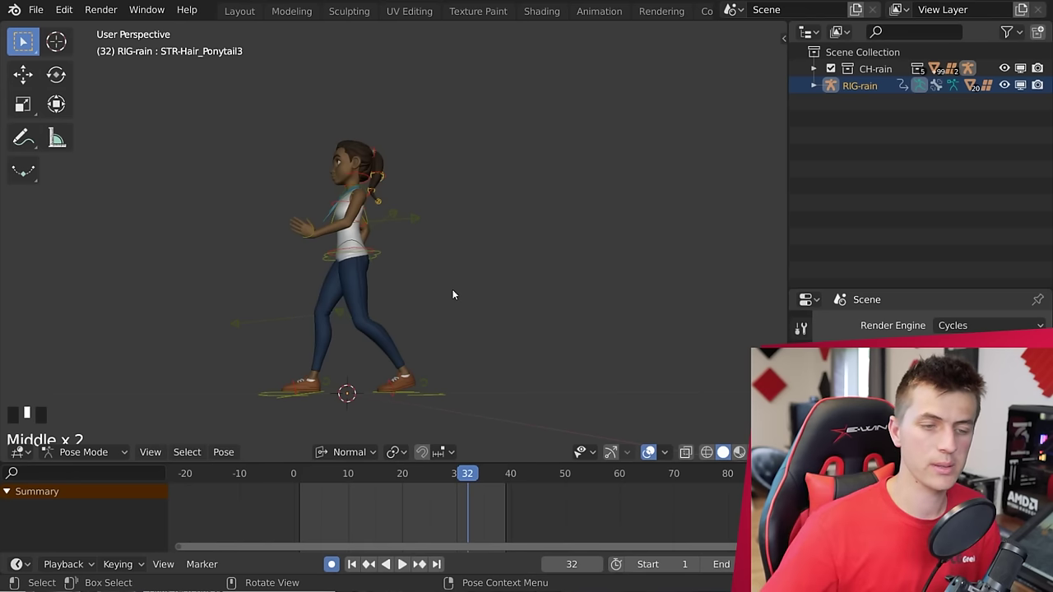
Select all the rig's controls and set the interpolation of all their keyframes to Bezier.
{"action": "middle_click_drag", "start_coordinate": [286, 233], "coordinate": [418, 269]}
{"action": "key", "text": "a"}
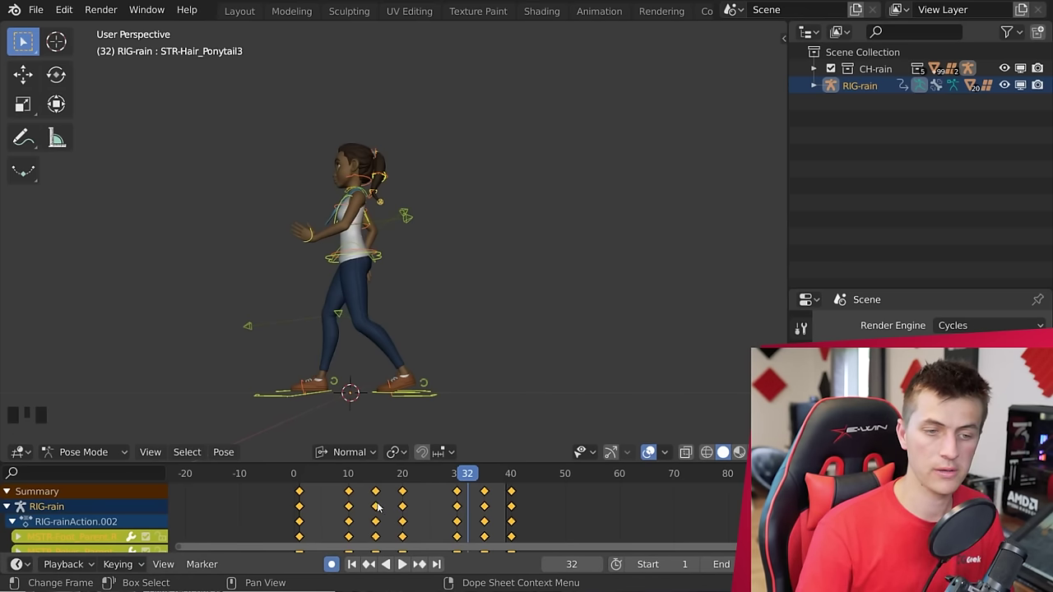
{"action": "key", "text": "t"}
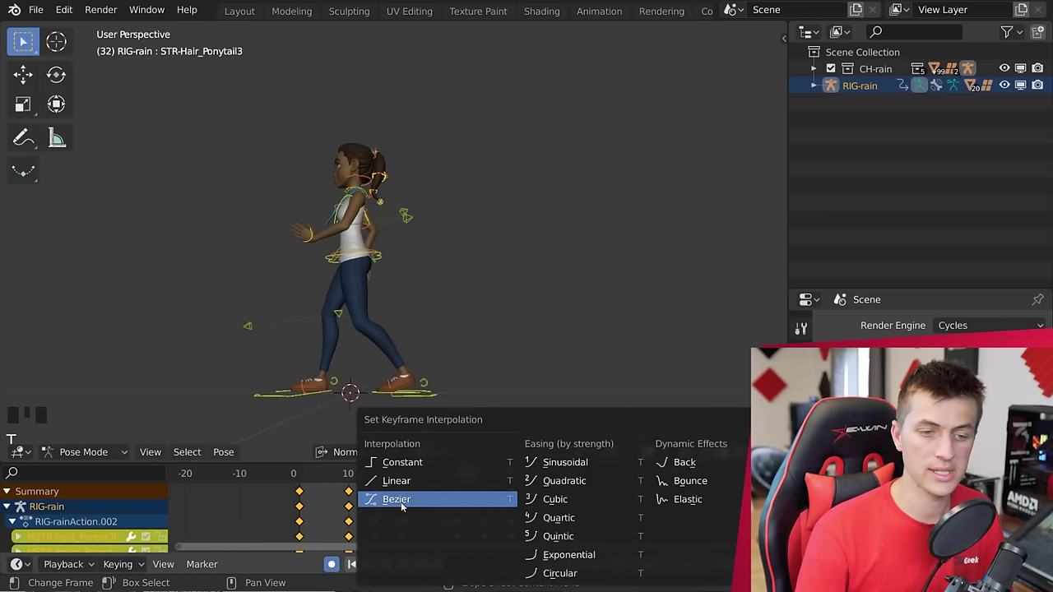
{"action": "left_click", "coordinate": [450, 501]}
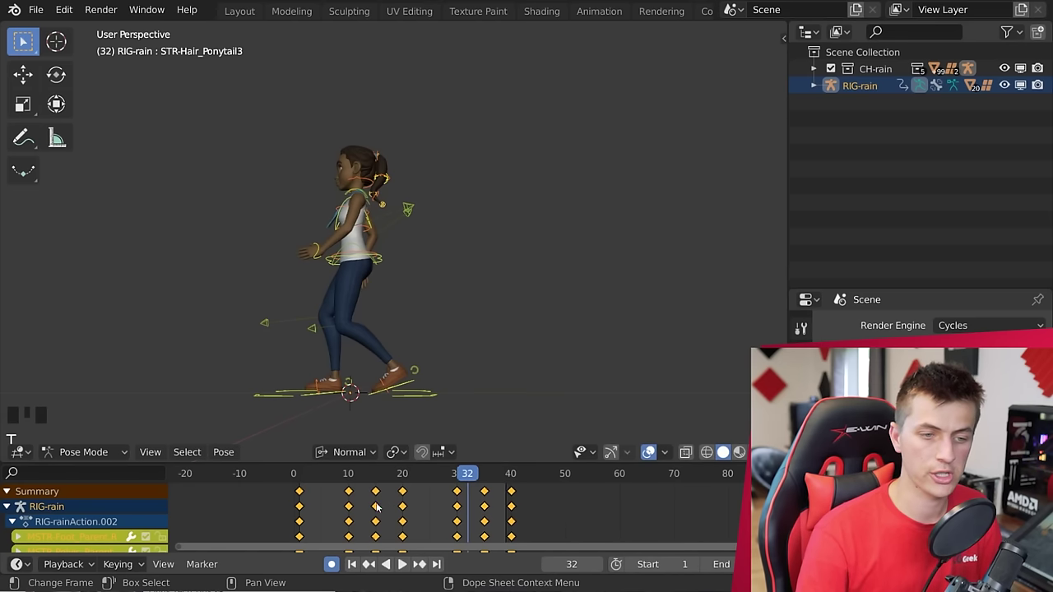
Play the splined animation and examine the skip from slightly different side angles.
{"action": "left_click", "coordinate": [301, 487]}
{"action": "key", "text": "space"}
{"action": "middle_click", "coordinate": [428, 345]}
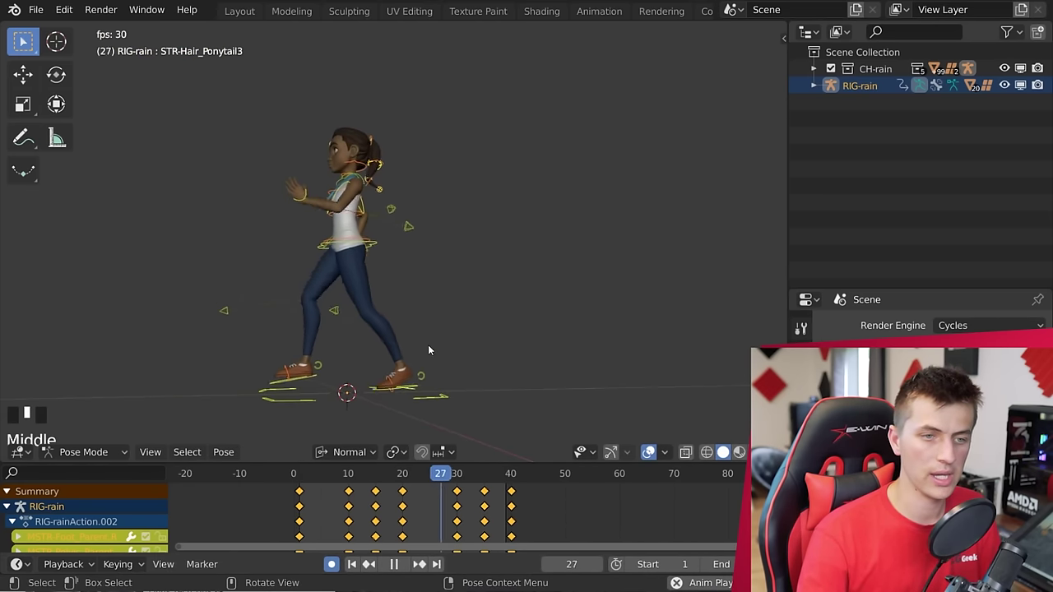
{"action": "middle_click_drag", "start_coordinate": [424, 345], "coordinate": [403, 356]}
{"action": "middle_click", "coordinate": [403, 356]}
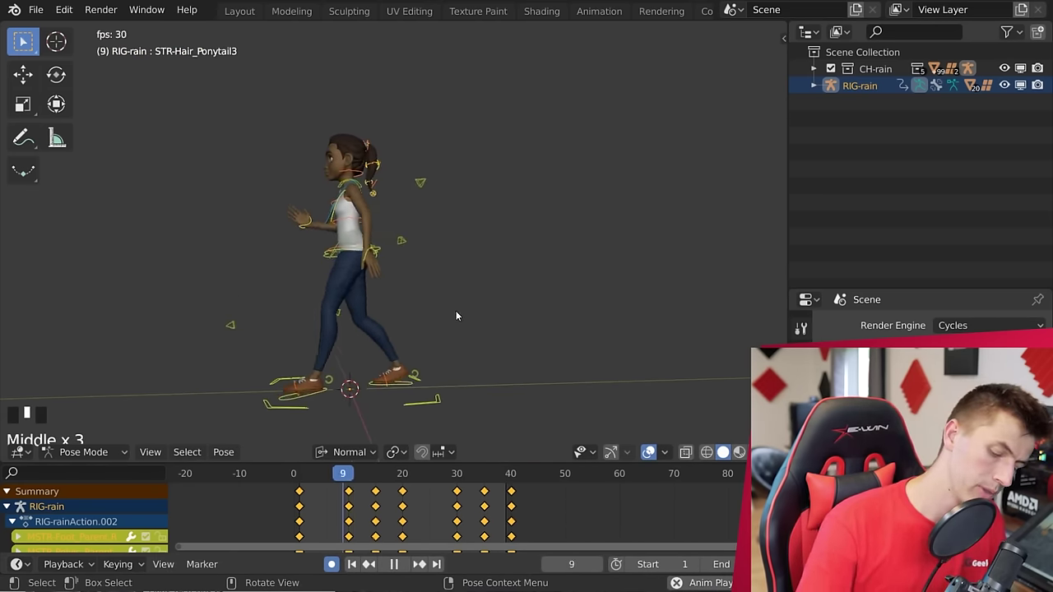
View the rig in right orthographic view and play the splined skip, stopping at frame 16.
{"action": "key", "text": "KP_3"}
{"action": "key", "text": "space"}
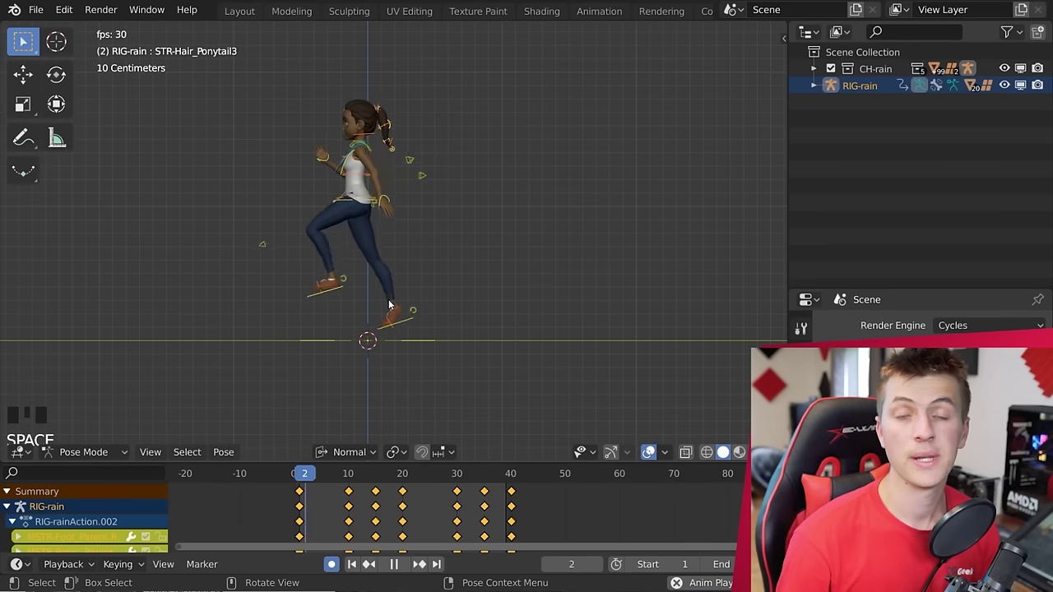
{"action": "key", "text": "space"}
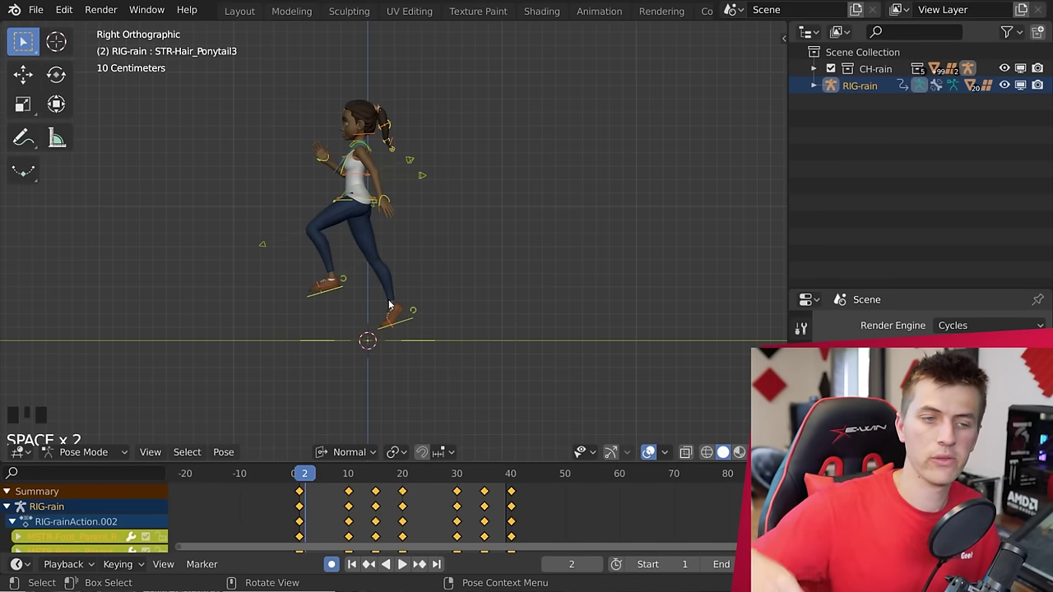
{"action": "key", "text": "space"}
{"action": "key", "text": "space"}
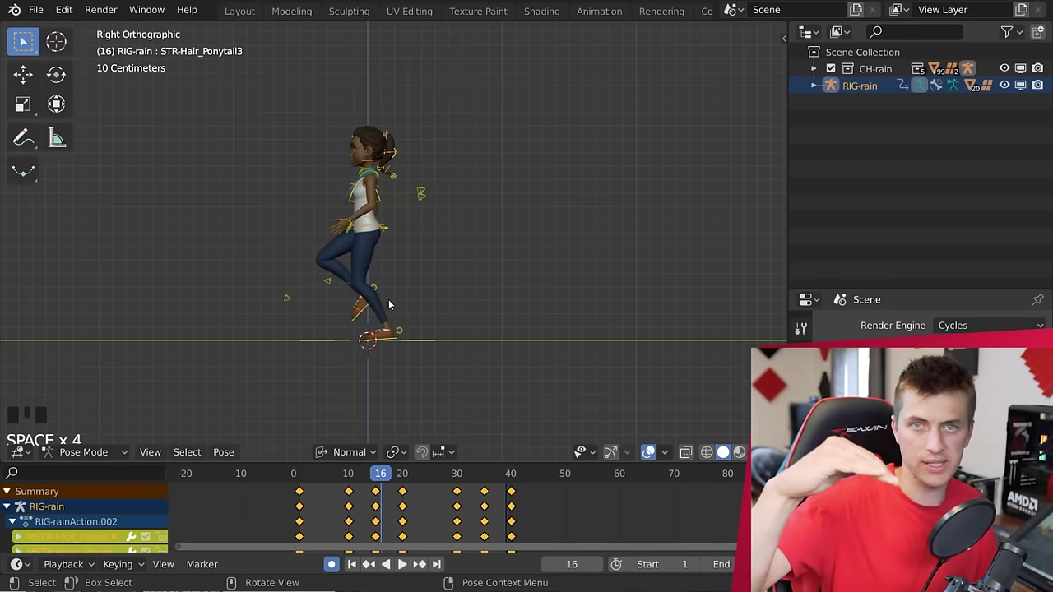
Split the 3D viewport into two side-by-side areas and turn the left one into a Graph Editor.
{"action": "middle_click_drag", "start_coordinate": [388, 305], "coordinate": [509, 246], "text": "shift"}
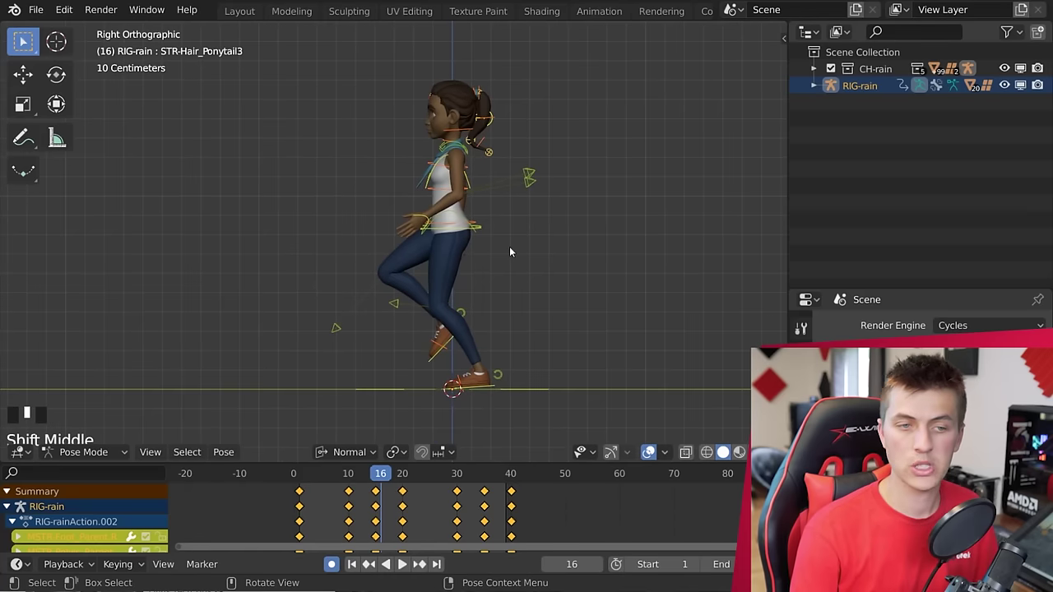
{"action": "scroll", "coordinate": [509, 246], "scroll_direction": "up", "scroll_amount": 3}
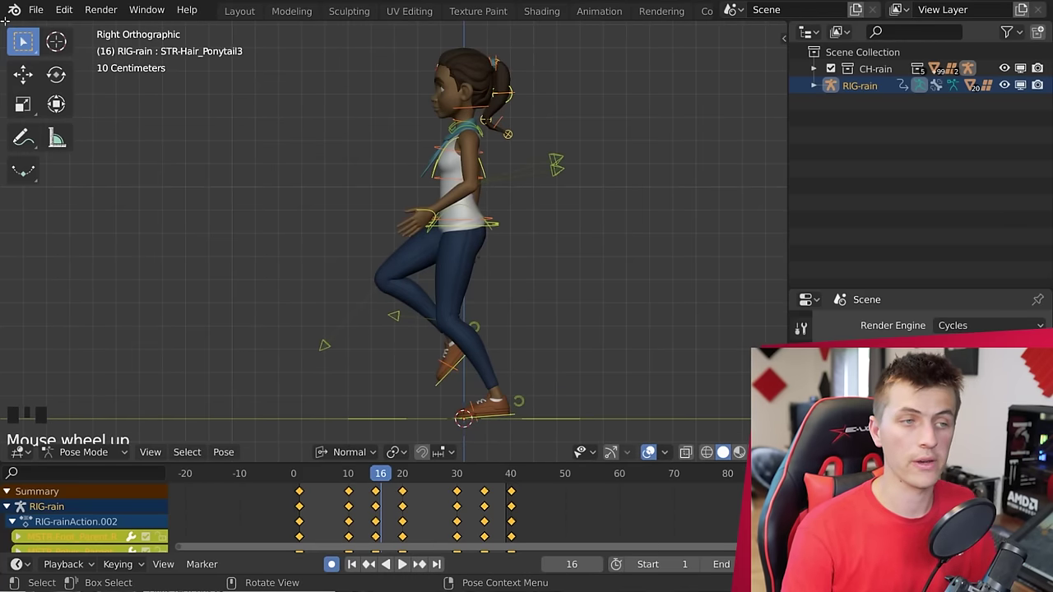
{"action": "left_click_drag", "start_coordinate": [4, 22], "coordinate": [409, 39]}
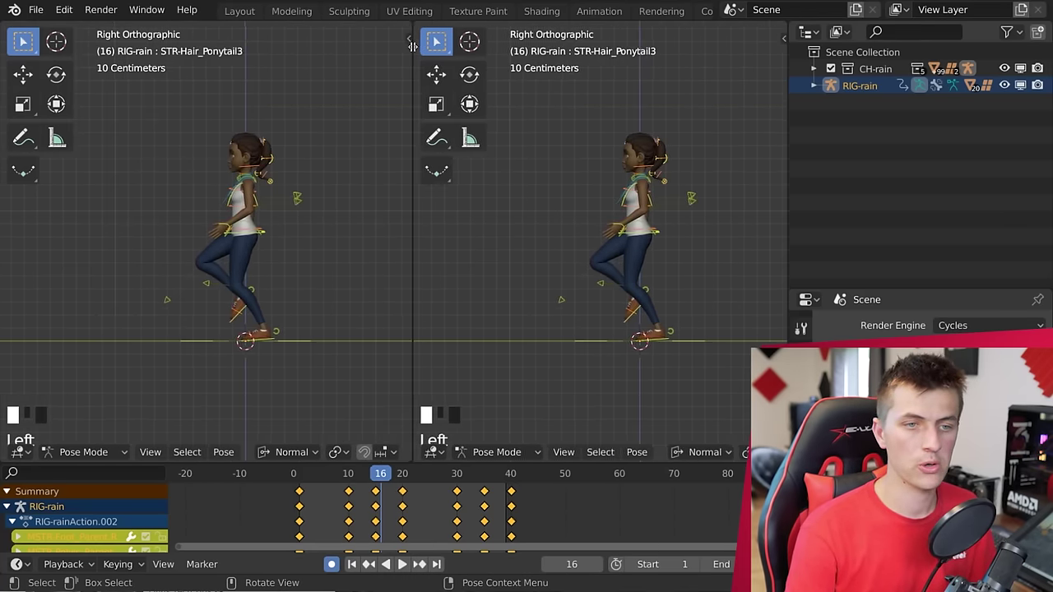
{"action": "left_click", "coordinate": [18, 452]}
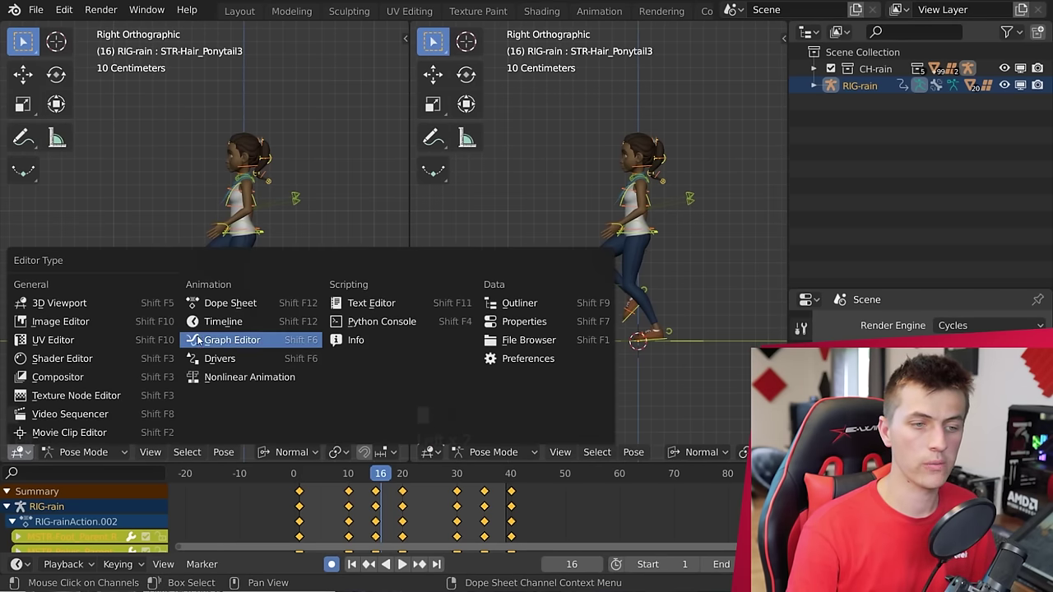
{"action": "left_click", "coordinate": [237, 340]}
{"action": "scroll", "coordinate": [350, 141], "scroll_direction": "down", "scroll_amount": 11}
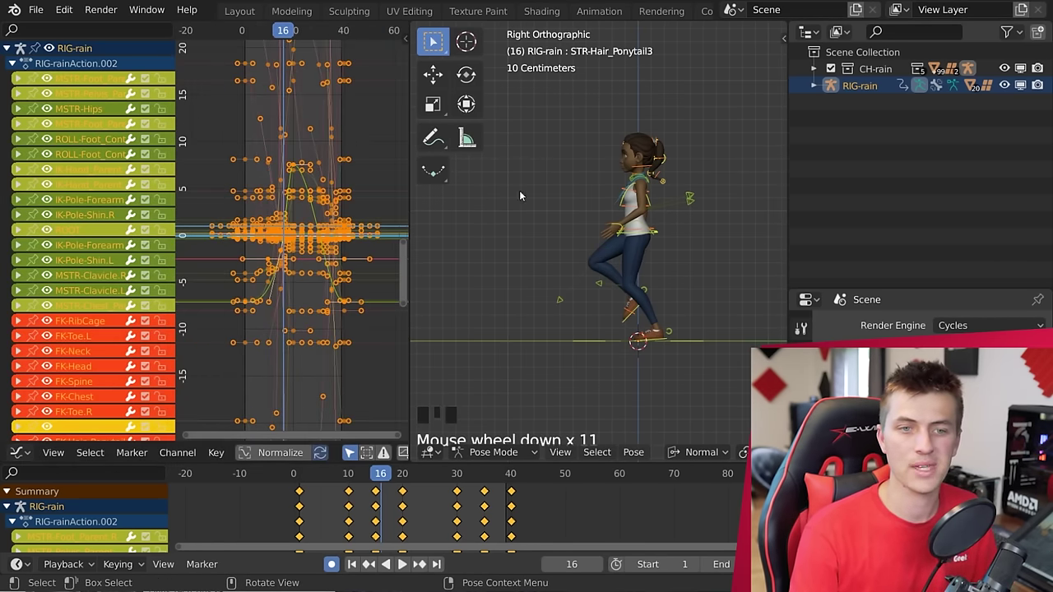
Clear the control selection and select only MSTR-Pelvis_Parent, with the rig seen from the right side.
{"action": "key", "text": "a"}
{"action": "key", "text": "a"}
{"action": "key", "text": "a"}
{"action": "scroll", "coordinate": [686, 255], "scroll_direction": "up", "scroll_amount": 1}
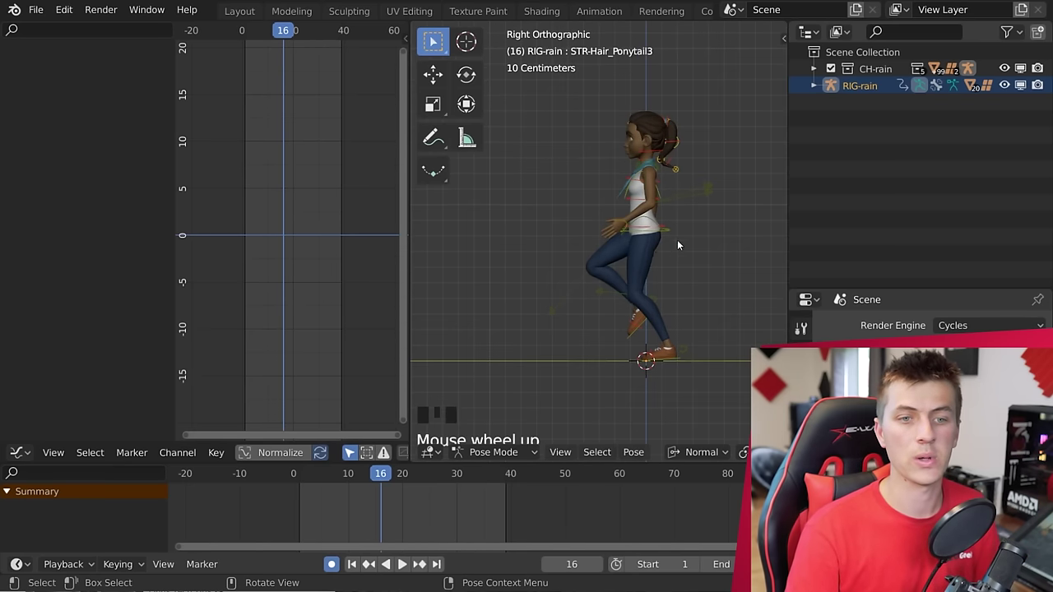
{"action": "left_click", "coordinate": [677, 239]}
{"action": "middle_click_drag", "start_coordinate": [677, 239], "coordinate": [643, 251]}
{"action": "left_click", "coordinate": [696, 230]}
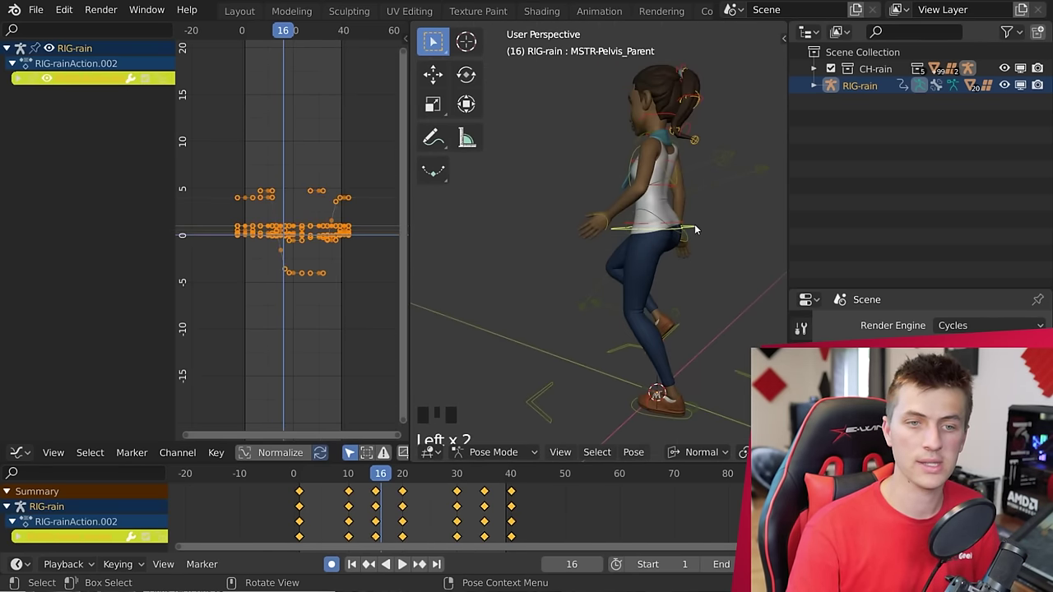
{"action": "middle_click_drag", "start_coordinate": [701, 224], "coordinate": [731, 218]}
{"action": "key", "text": "KP_3"}
{"action": "double_click", "coordinate": [675, 244]}
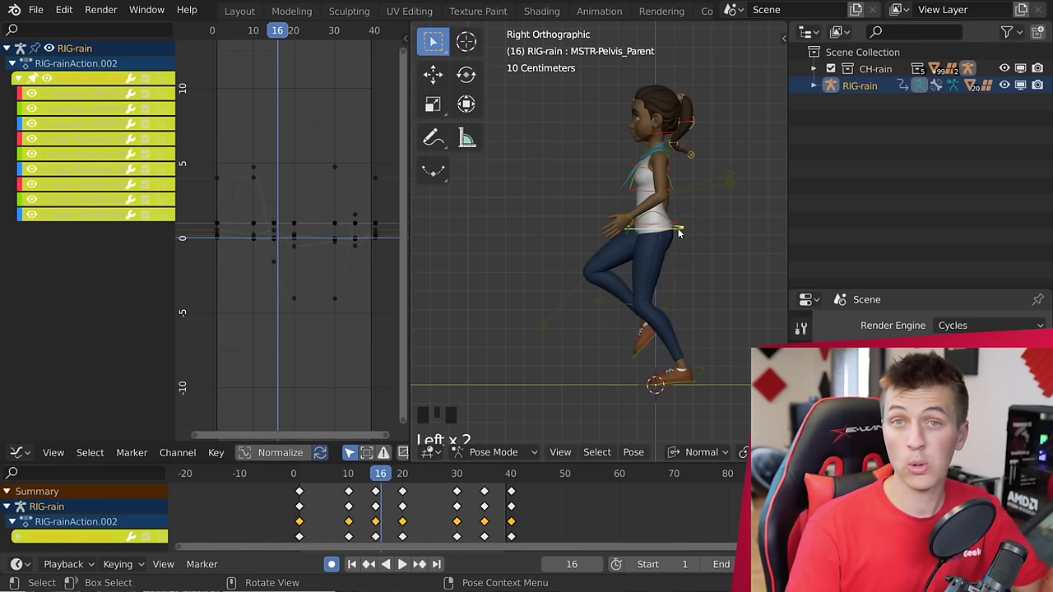
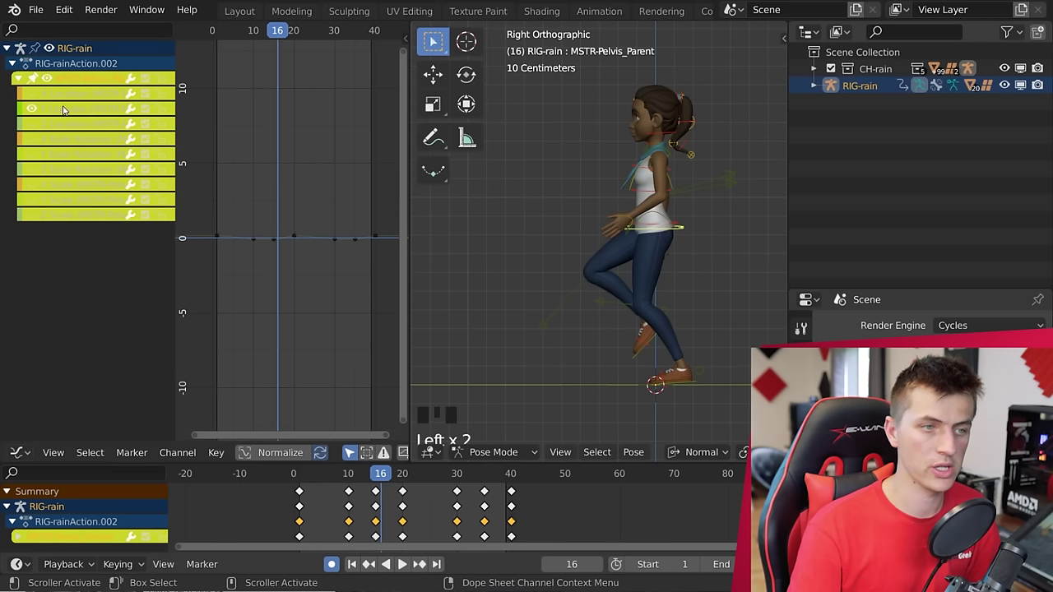
Frame the pelvis control's isolated up-and-down curve closely and scrub from frame 16 to 29 to check the landing.
{"action": "left_click", "coordinate": [64, 79]}
{"action": "scroll", "coordinate": [230, 319], "scroll_direction": "up", "scroll_amount": 13}
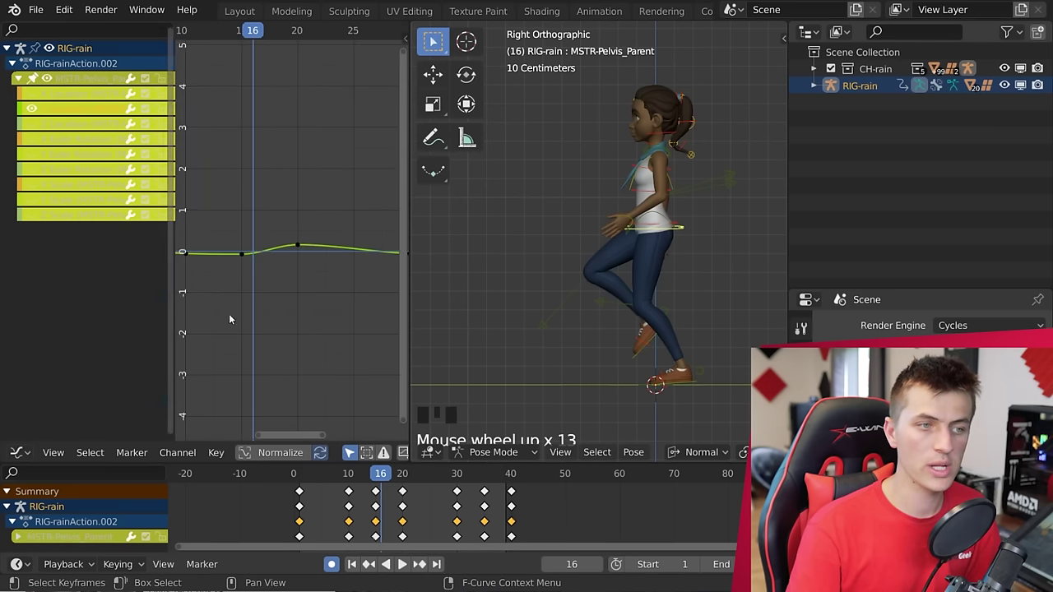
{"action": "scroll", "coordinate": [247, 296], "scroll_direction": "up", "scroll_amount": 7}
{"action": "key", "text": "space"}
{"action": "middle_click_drag", "start_coordinate": [274, 311], "coordinate": [264, 206]}
{"action": "left_click", "coordinate": [247, 31]}
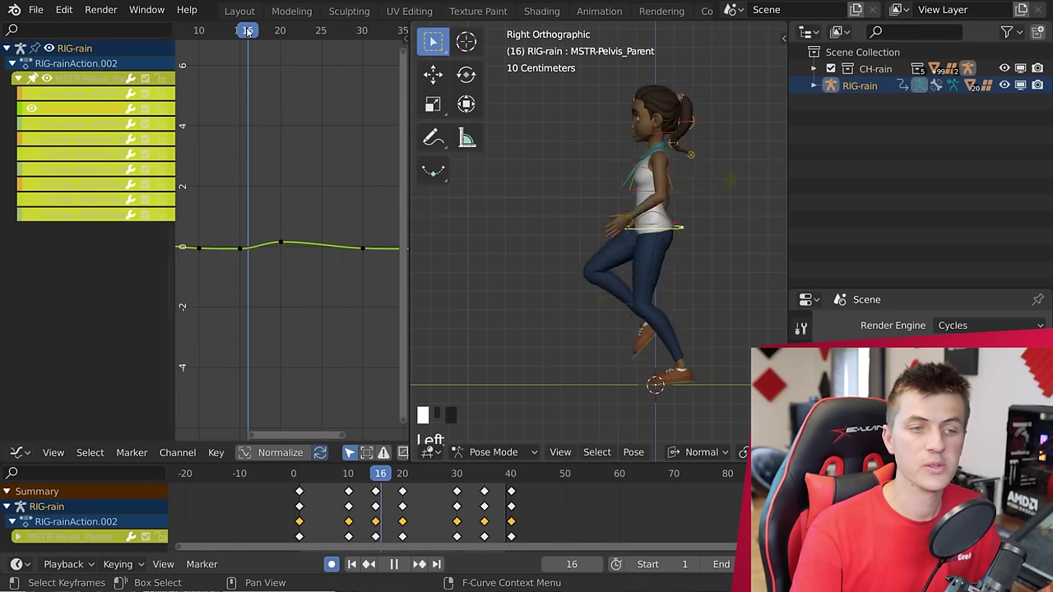
{"action": "left_click_drag", "start_coordinate": [247, 30], "coordinate": [355, 67]}
{"action": "key", "text": "space"}
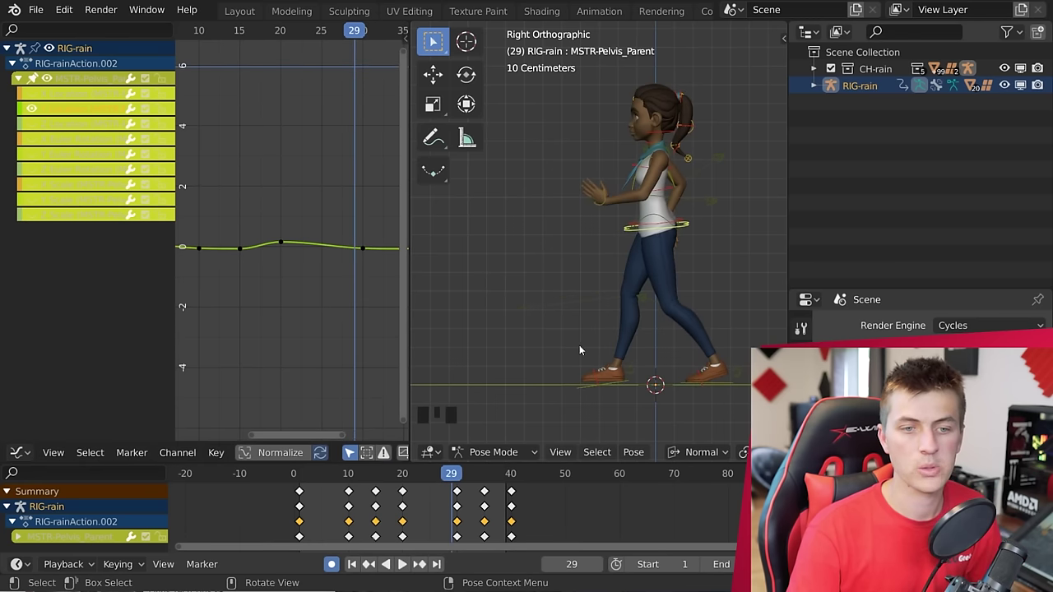
Pull the left handle of the pelvis curve's frame 30 key about 3 frames toward the key to sharpen the landing.
{"action": "middle_click_drag", "start_coordinate": [329, 294], "coordinate": [400, 297], "text": "shift"}
{"action": "scroll", "coordinate": [403, 300], "scroll_direction": "up", "scroll_amount": 1}
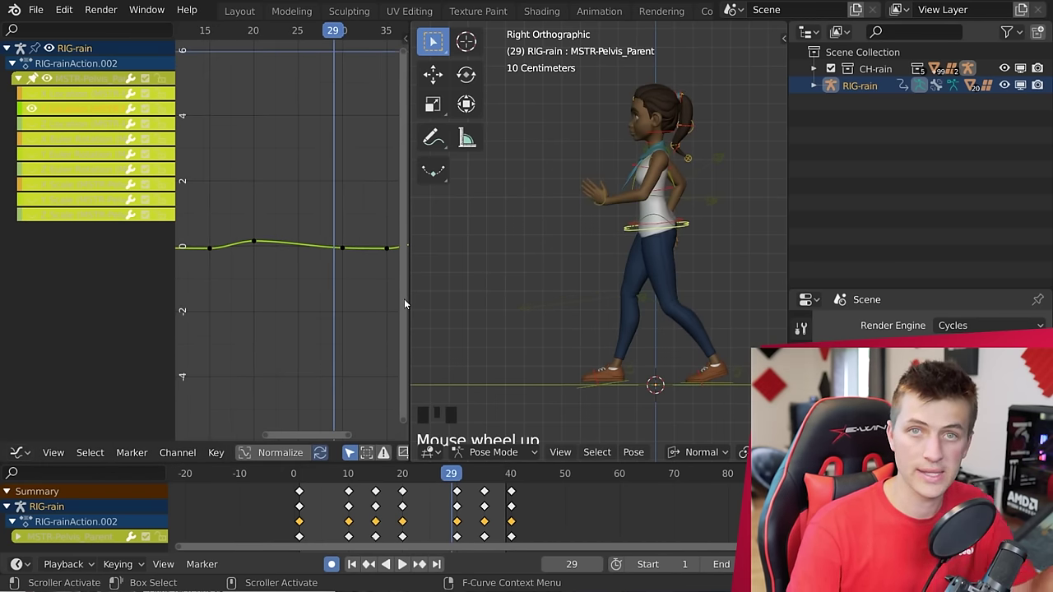
{"action": "scroll", "coordinate": [306, 246], "scroll_direction": "up", "scroll_amount": 1}
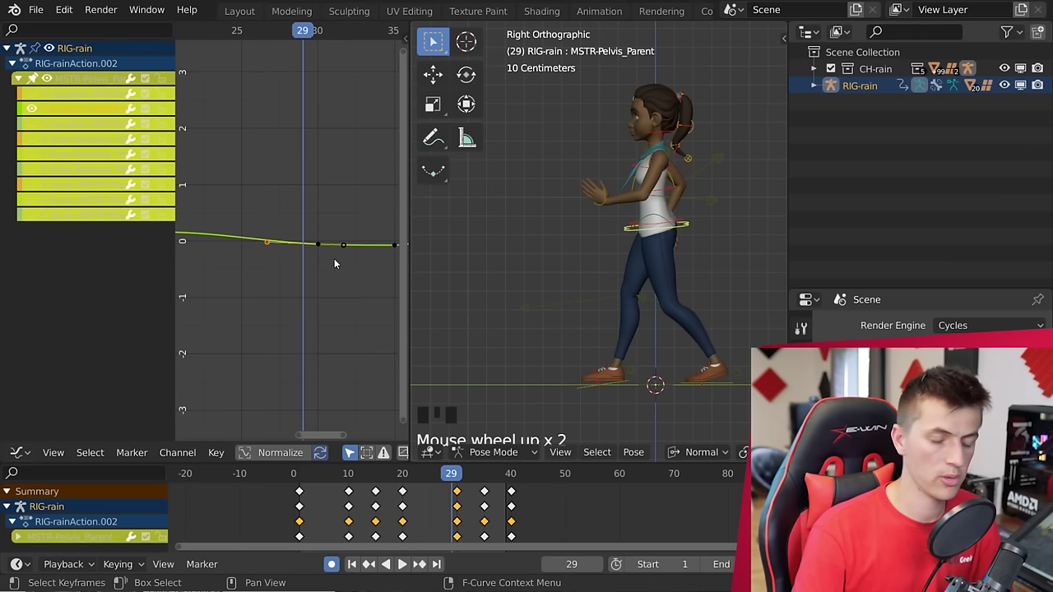
{"action": "scroll", "coordinate": [313, 245], "scroll_direction": "down", "scroll_amount": 2}
{"action": "key", "text": "g"}
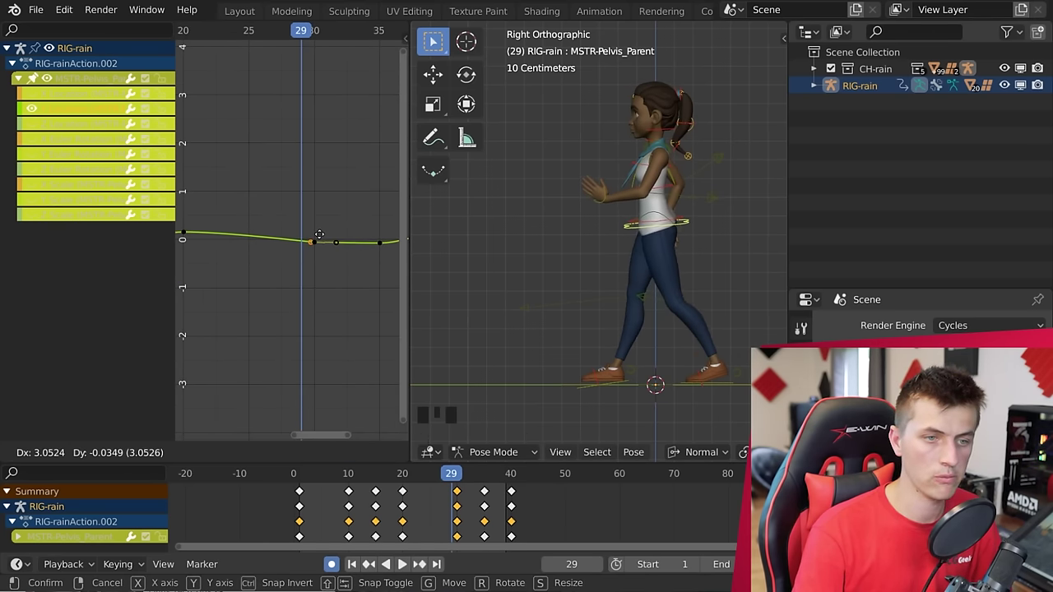
{"action": "left_click", "coordinate": [320, 240]}
Play the cycle from around frame 22 to check the sharper pelvis landing at frame 30.
{"action": "key", "text": "space"}
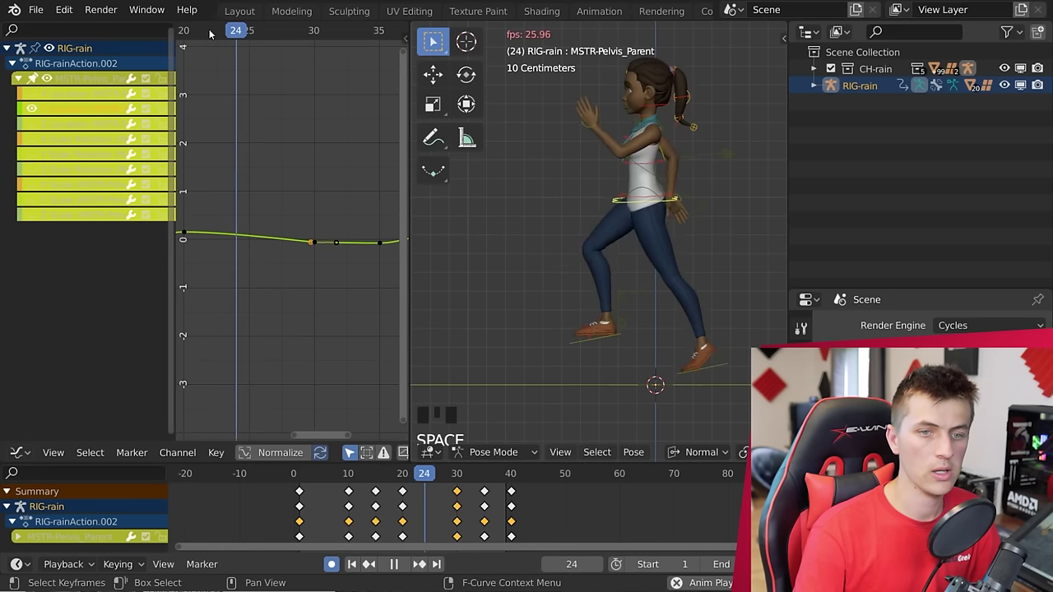
{"action": "key", "text": "space"}
{"action": "left_click", "coordinate": [209, 29]}
{"action": "key", "text": "space"}
{"action": "left_click", "coordinate": [214, 30]}
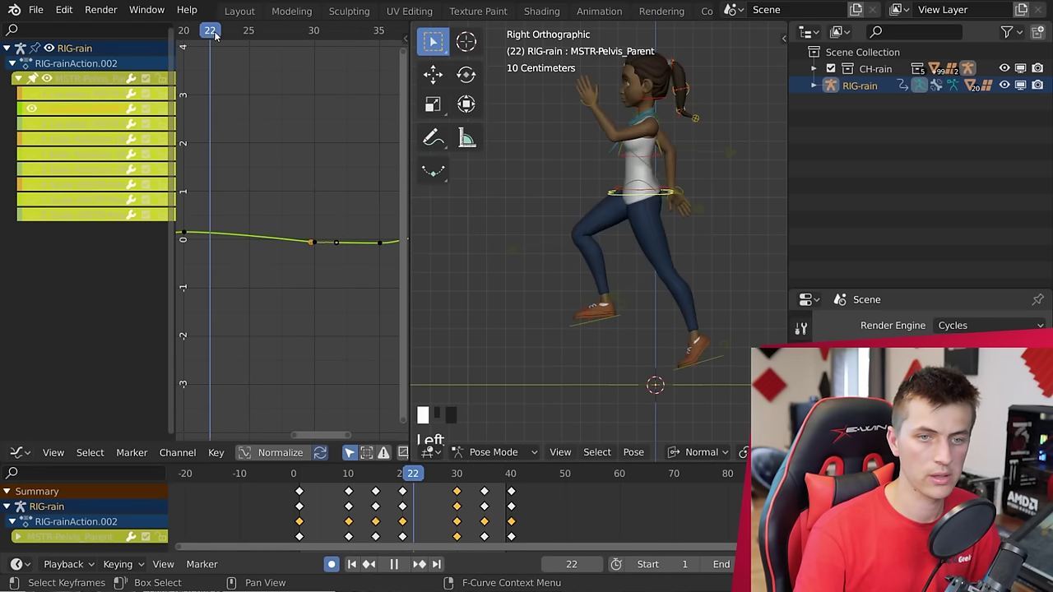
{"action": "key", "text": "space"}
Shorten the left handle of the pelvis curve's frame 10 key so the first landing is equally sharp.
{"action": "scroll", "coordinate": [251, 191], "scroll_direction": "down", "scroll_amount": 9}
{"action": "middle_click_drag", "start_coordinate": [251, 191], "coordinate": [301, 132], "text": "shift"}
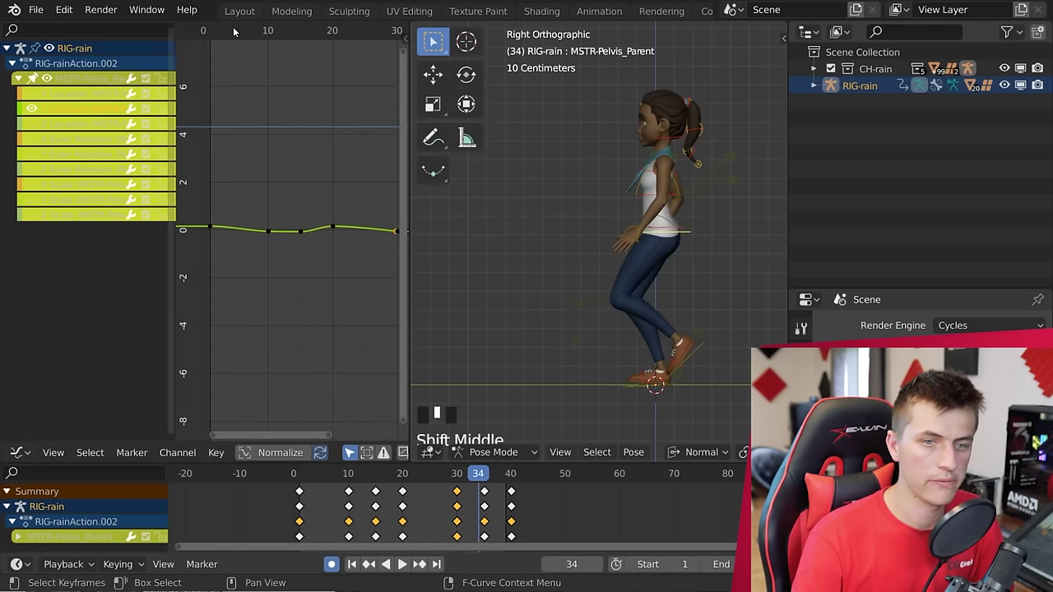
{"action": "left_click", "coordinate": [258, 31]}
{"action": "scroll", "coordinate": [291, 188], "scroll_direction": "up", "scroll_amount": 3}
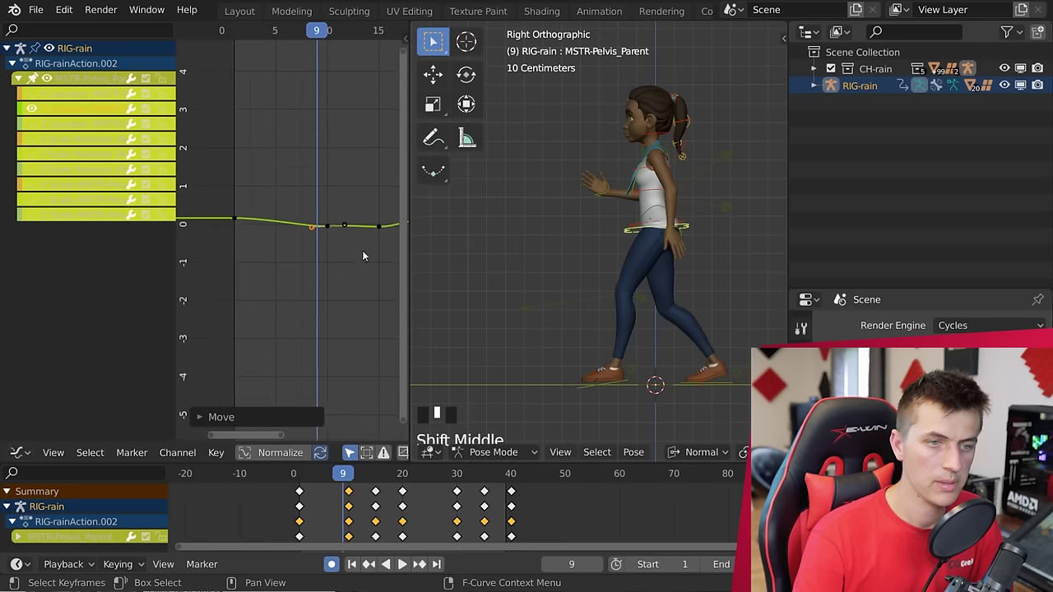
{"action": "scroll", "coordinate": [363, 255], "scroll_direction": "up", "scroll_amount": 2}
{"action": "key", "text": "g"}
{"action": "left_click", "coordinate": [255, 245]}
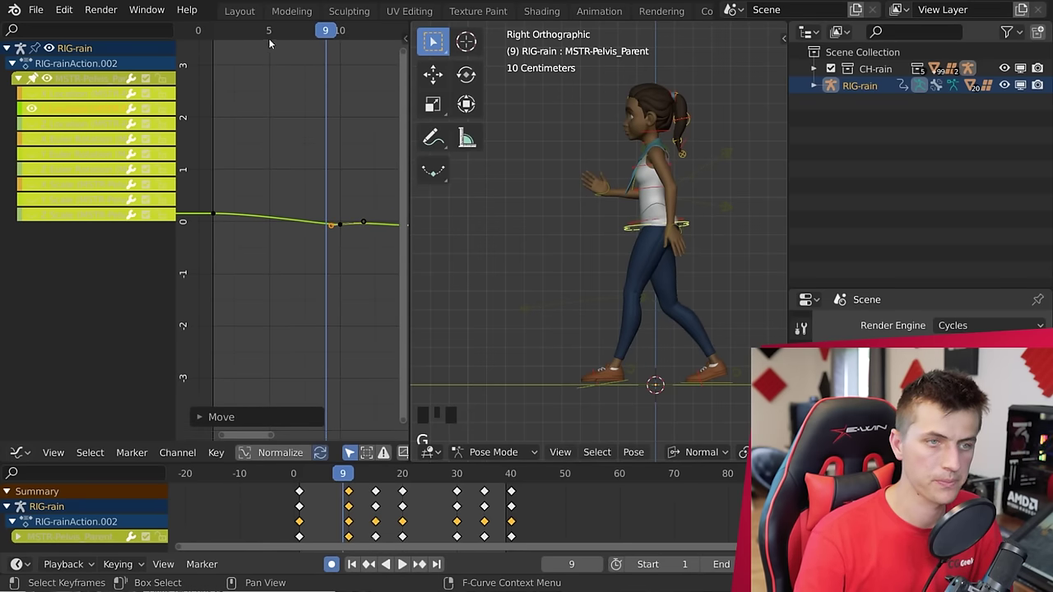
Play the cycle from its start to check both landings, then examine the airborne pose at frame 22 up close.
{"action": "left_click", "coordinate": [211, 30]}
{"action": "key", "text": "space"}
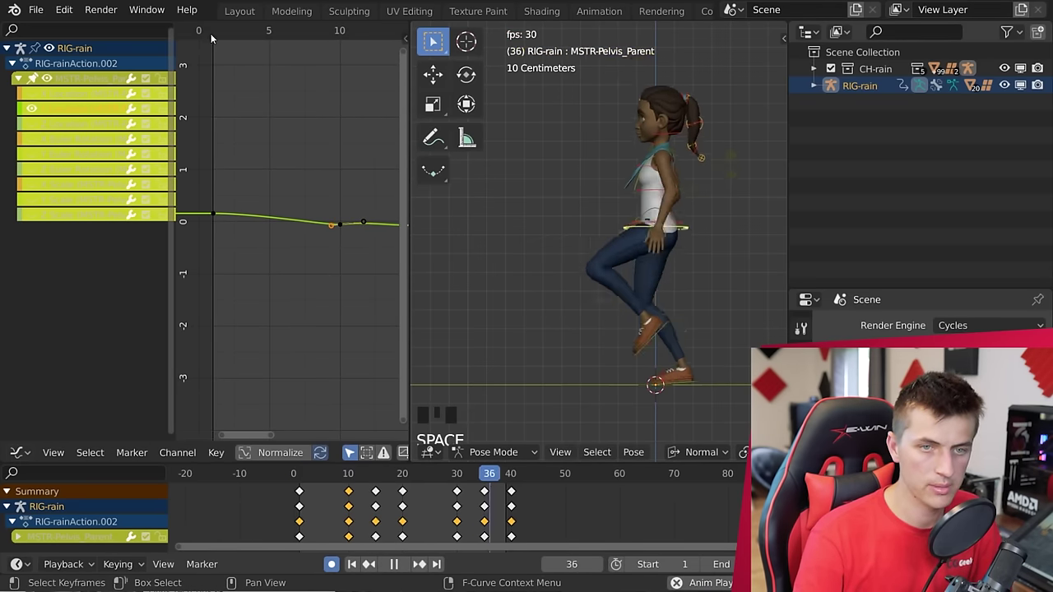
{"action": "key", "text": "space"}
{"action": "scroll", "coordinate": [326, 127], "scroll_direction": "down", "scroll_amount": 3}
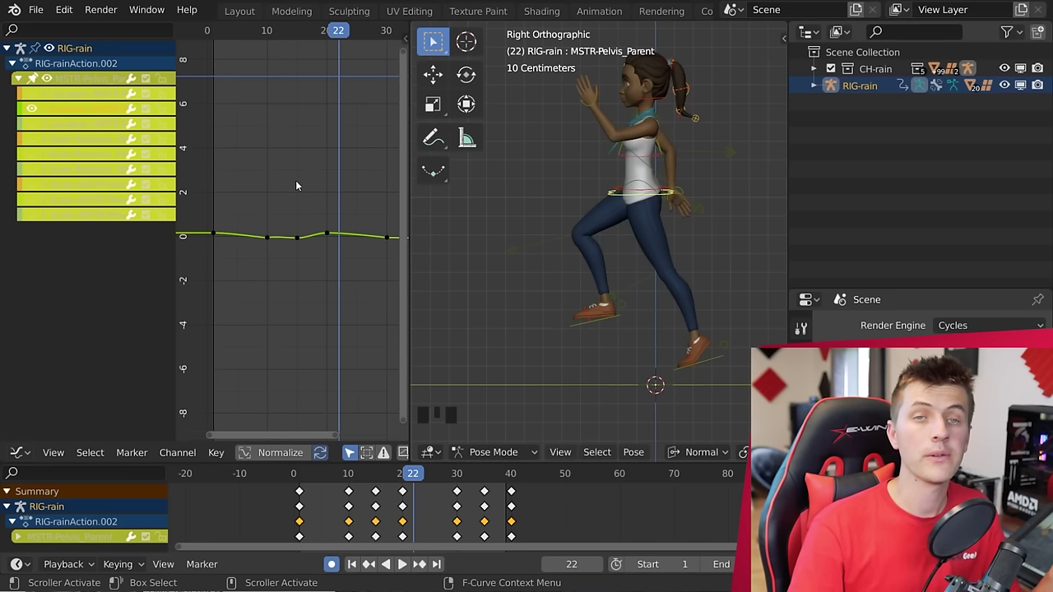
{"action": "scroll", "coordinate": [592, 268], "scroll_direction": "up", "scroll_amount": 1}
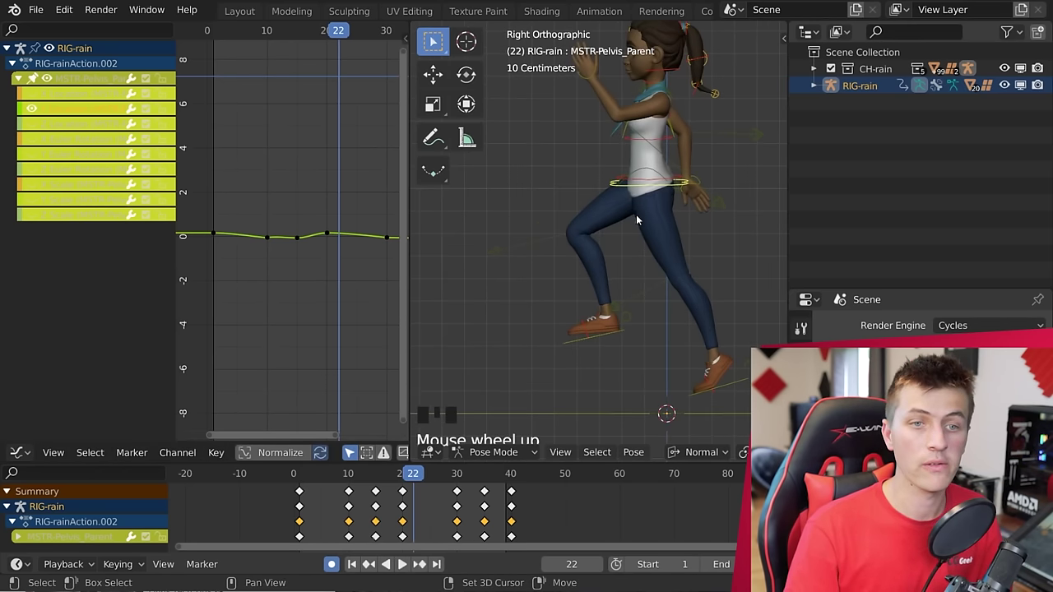
{"action": "middle_click_drag", "start_coordinate": [636, 216], "coordinate": [622, 236], "text": "shift"}
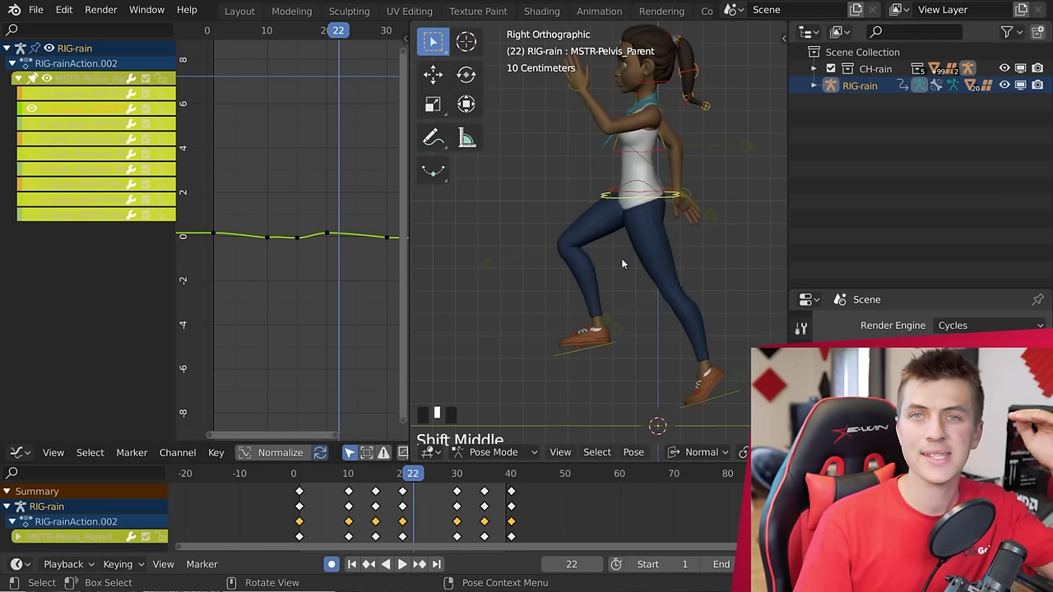
{"action": "scroll", "coordinate": [272, 271], "scroll_direction": "down", "scroll_amount": 3}
Scrub the animation between frames 15 and 30 to examine how the body rises and lands.
{"action": "left_click_drag", "start_coordinate": [260, 58], "coordinate": [327, 75]}
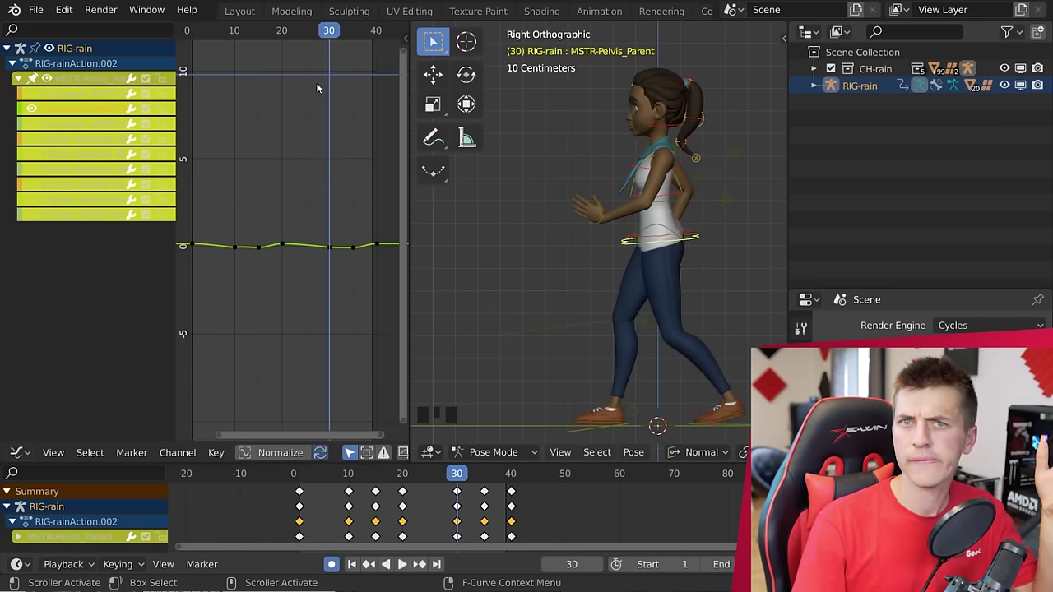
{"action": "key", "text": "space"}
{"action": "left_click", "coordinate": [260, 33]}
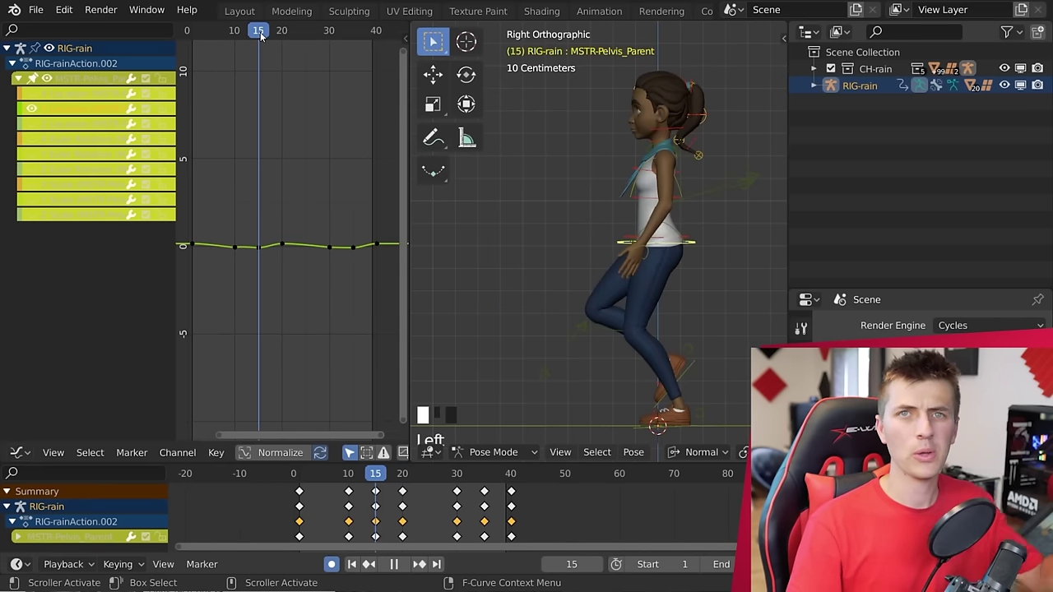
{"action": "left_click_drag", "start_coordinate": [260, 33], "coordinate": [325, 43]}
{"action": "key", "text": "space"}
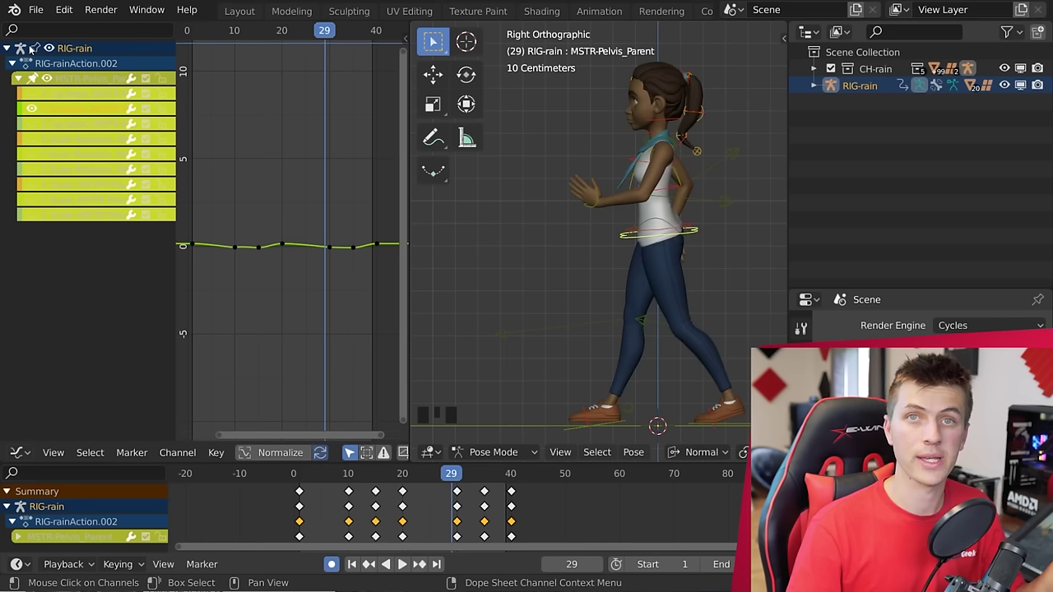
Change the Graph Editor area into a Dope Sheet and frame the cycle's keyframes.
{"action": "left_click", "coordinate": [20, 452]}
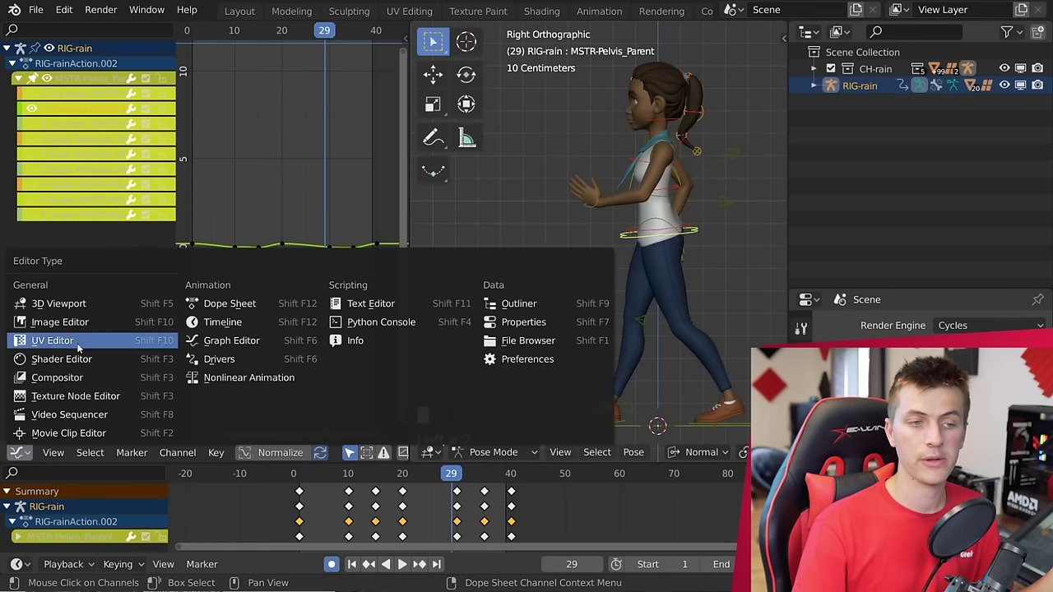
{"action": "left_click", "coordinate": [231, 303]}
{"action": "scroll", "coordinate": [314, 244], "scroll_direction": "up", "scroll_amount": 3}
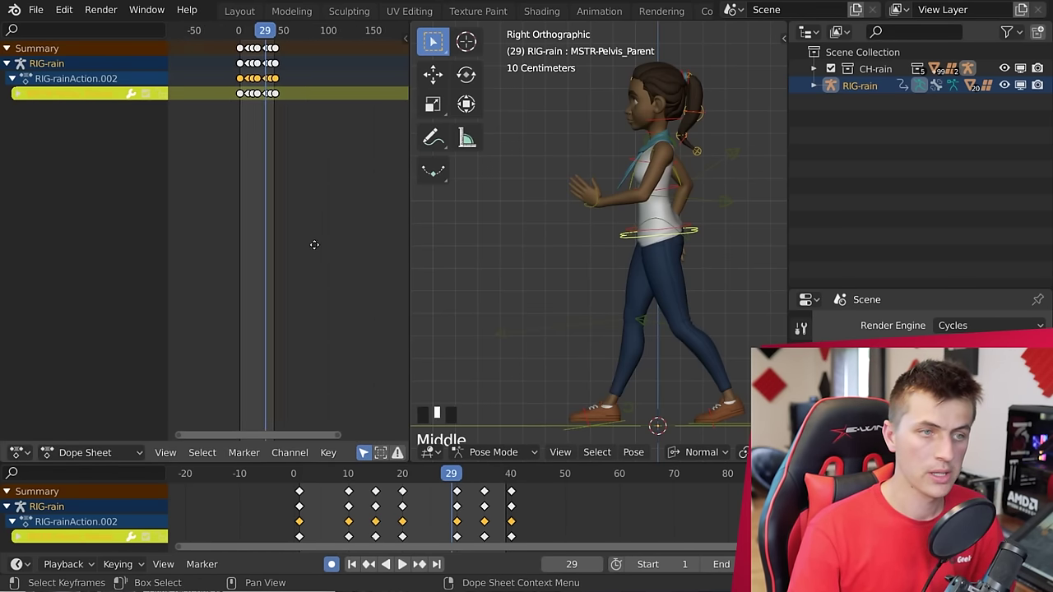
{"action": "scroll", "coordinate": [314, 245], "scroll_direction": "up", "scroll_amount": 6}
{"action": "middle_click_drag", "start_coordinate": [308, 231], "coordinate": [306, 235]}
{"action": "scroll", "coordinate": [305, 235], "scroll_direction": "up", "scroll_amount": 2}
Expand the MSTR-Pelvis_Parent channels, go to frame 20 and select the up-and-down channel's frame 10 key.
{"action": "left_click", "coordinate": [13, 94]}
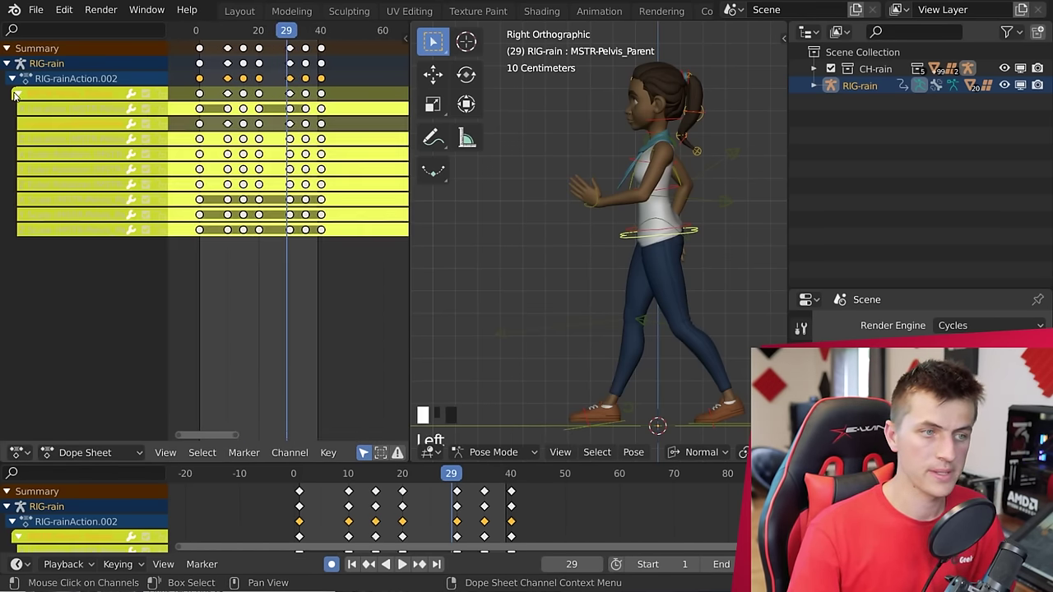
{"action": "scroll", "coordinate": [333, 231], "scroll_direction": "up", "scroll_amount": 1}
{"action": "key", "text": "Down"}
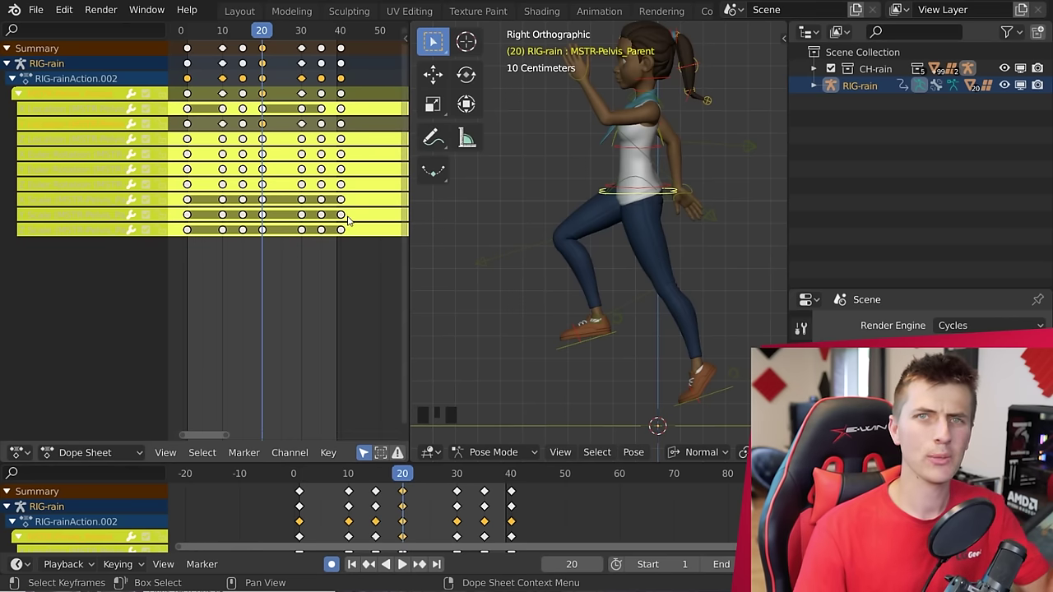
{"action": "left_click", "coordinate": [222, 123]}
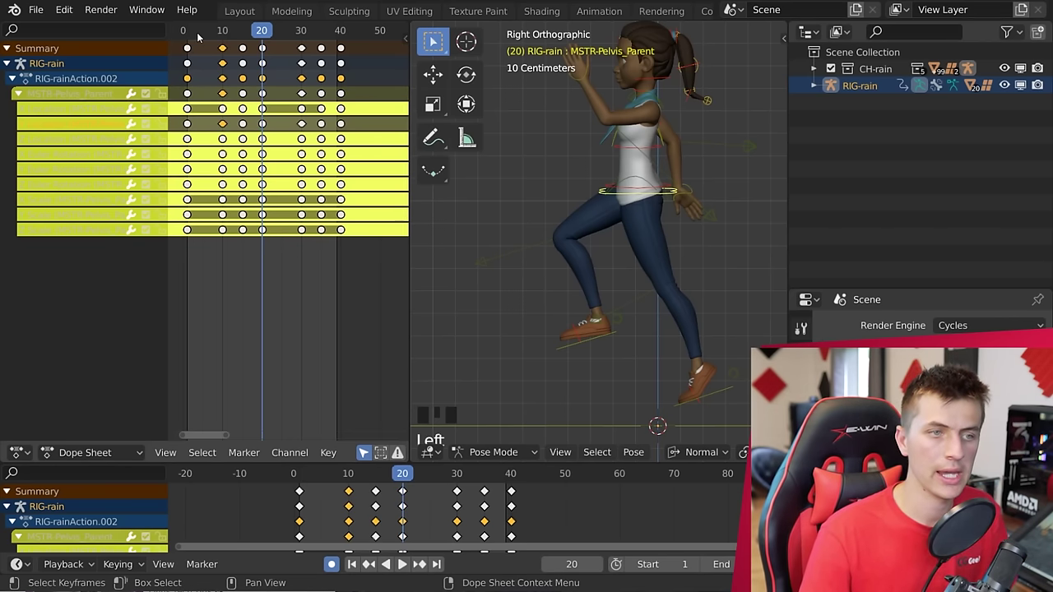
Move the pelvis up-and-down channel's frame 10 key to frame 7 and play the cycle.
{"action": "mouse_move", "coordinate": [197, 36]}
{"action": "left_mouse_down"}
{"action": "mouse_move", "coordinate": [222, 35]}
{"action": "mouse_move", "coordinate": [210, 33]}
{"action": "left_mouse_up"}
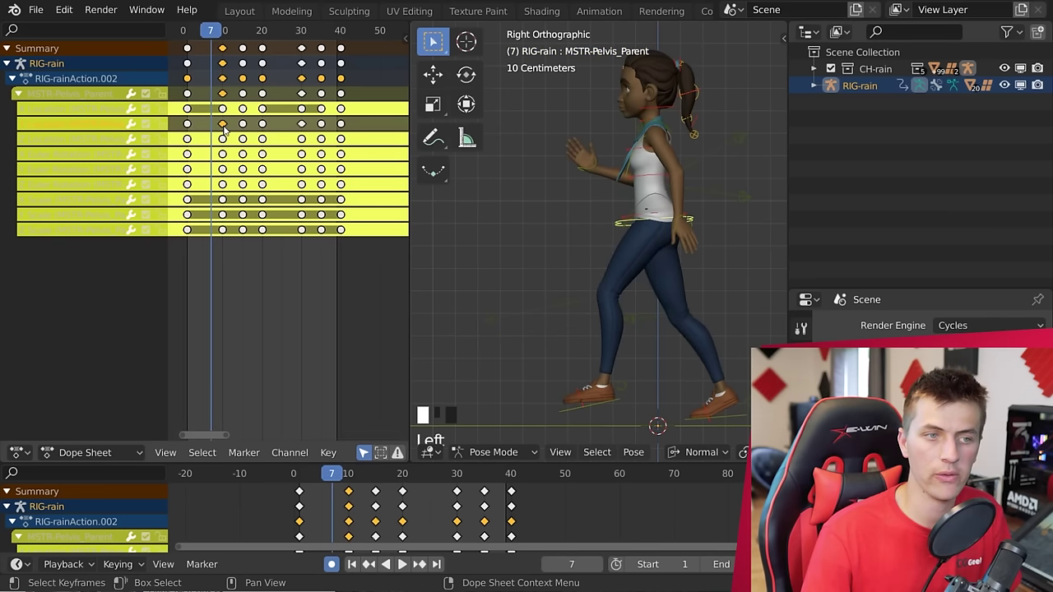
{"action": "left_click_drag", "start_coordinate": [225, 130], "coordinate": [211, 126]}
{"action": "key", "text": "space"}
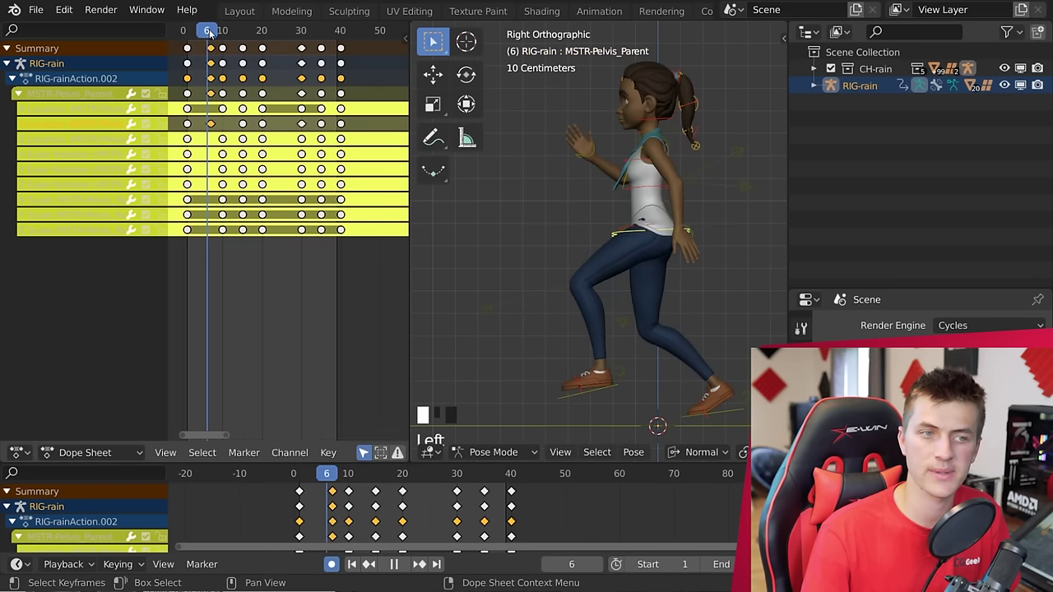
Move the pelvis up-and-down channel's frame 30 key to frame 27 and play the cycle.
{"action": "left_click_drag", "start_coordinate": [225, 32], "coordinate": [300, 31]}
{"action": "left_click_drag", "start_coordinate": [302, 125], "coordinate": [289, 125]}
{"action": "key", "text": "space"}
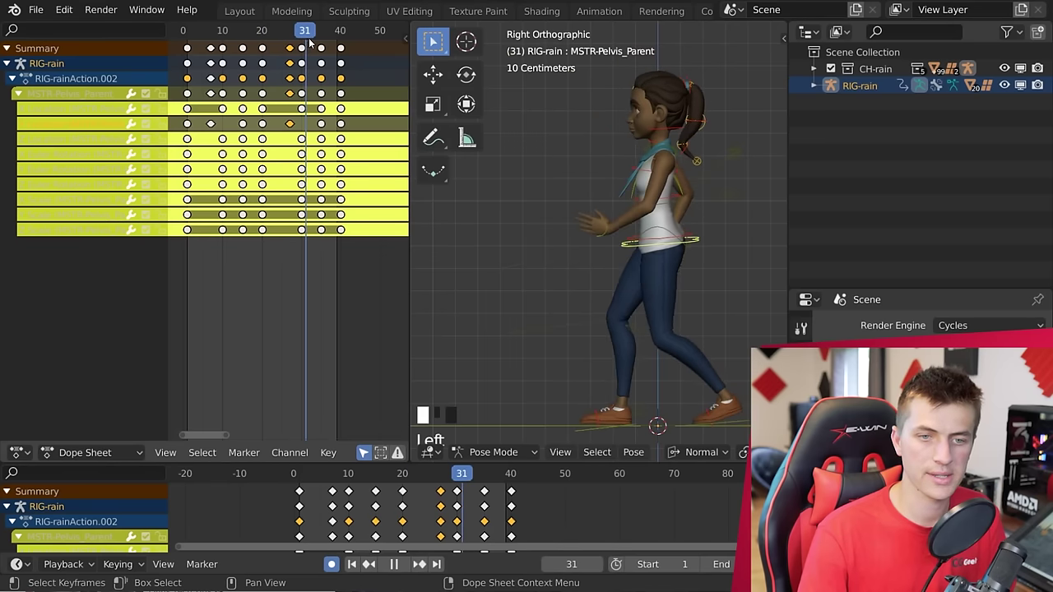
Shift the two moved pelvis up-and-down keys to frames 8 and 28 and replay the cycle from its start.
{"action": "left_click", "coordinate": [259, 32]}
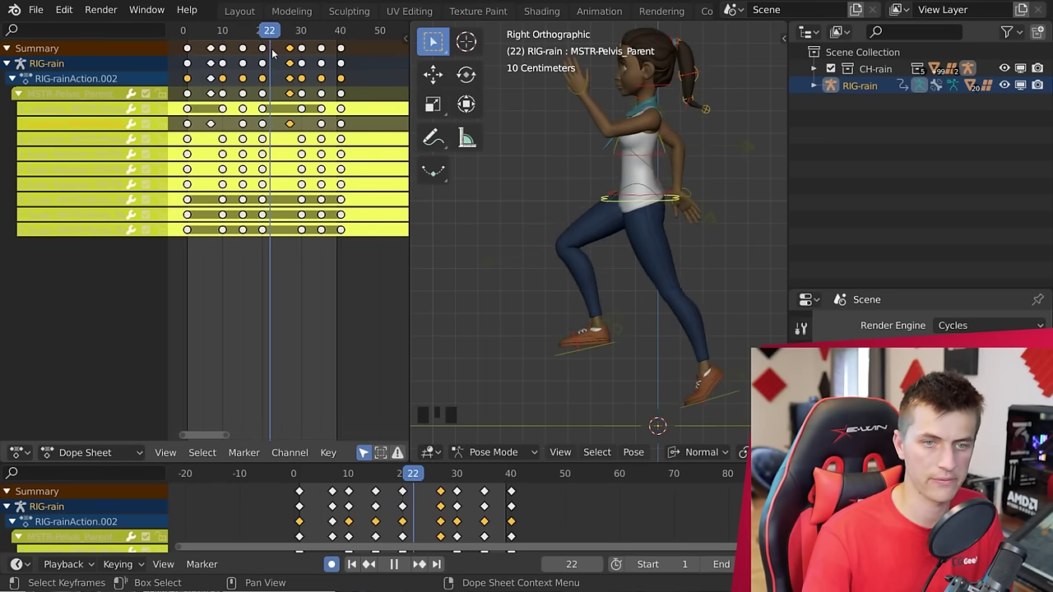
{"action": "left_click", "coordinate": [190, 31]}
{"action": "key", "text": "space"}
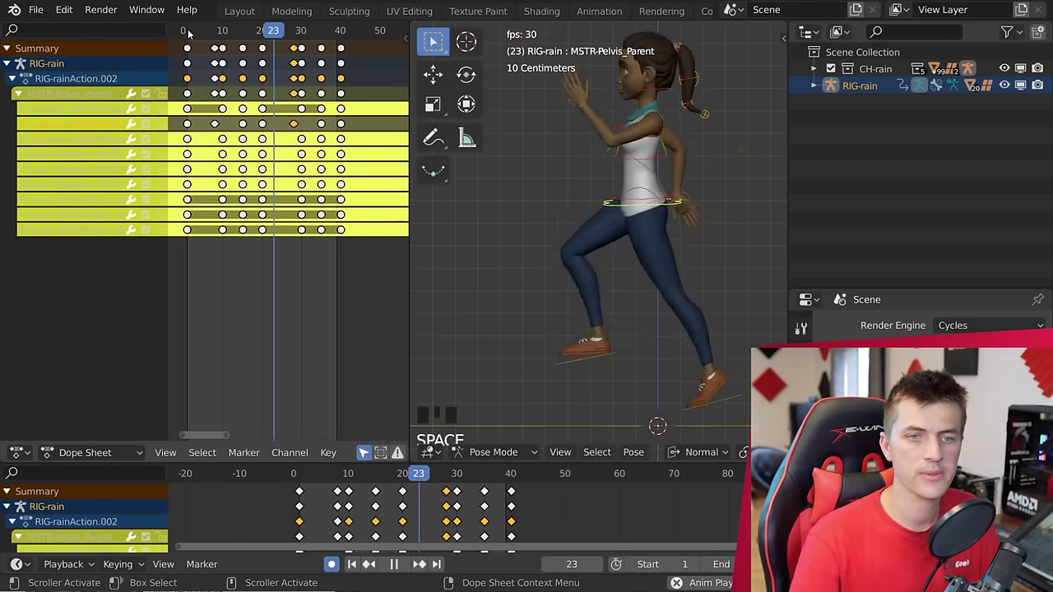
Check the cycle from the front, playing it and scrubbing to the landing pose at frame 31.
{"action": "scroll", "coordinate": [683, 237], "scroll_direction": "down", "scroll_amount": 4}
{"action": "middle_click_drag", "start_coordinate": [642, 258], "coordinate": [641, 298]}
{"action": "key", "text": "Escape"}
{"action": "key", "text": "KP_1"}
{"action": "scroll", "coordinate": [583, 352], "scroll_direction": "up", "scroll_amount": 2}
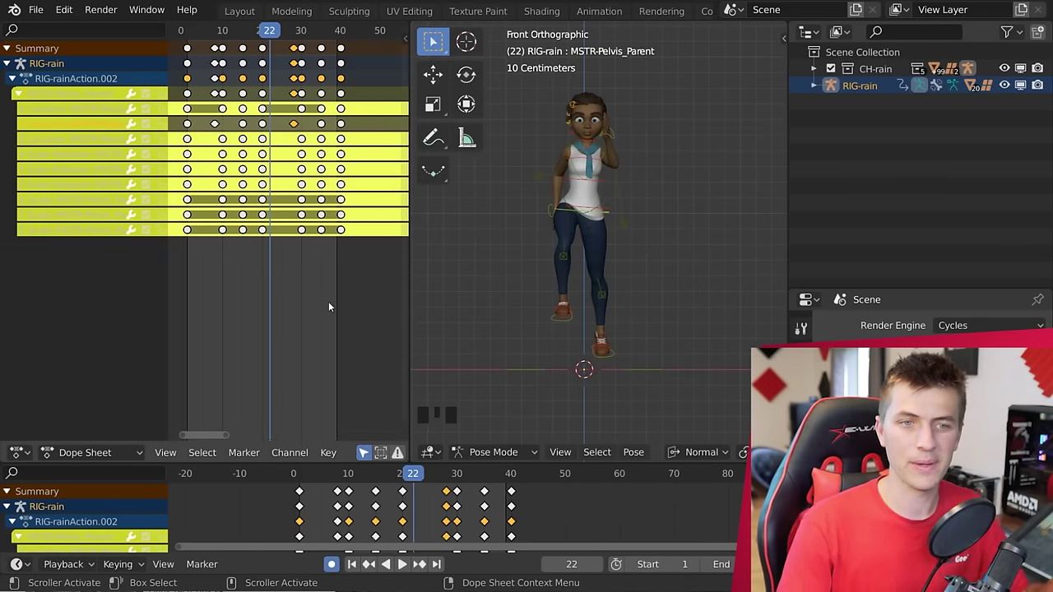
{"action": "key", "text": "space"}
{"action": "left_click_drag", "start_coordinate": [415, 474], "coordinate": [462, 474]}
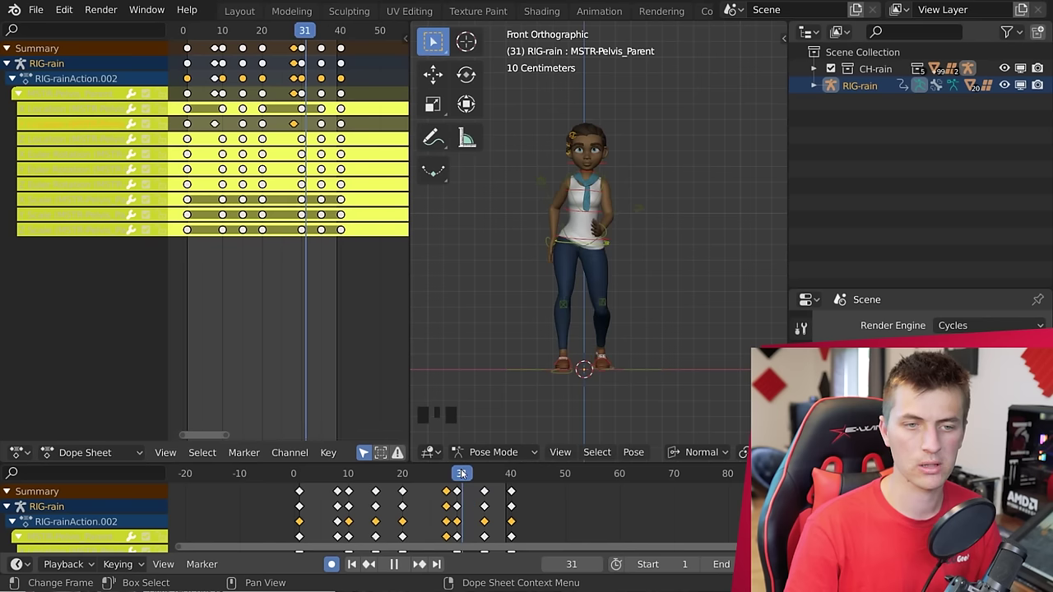
Change the Dope Sheet area into a Graph Editor and select all keys of only MSTR-Foot_Parent.R's X location curve.
{"action": "left_click", "coordinate": [18, 453]}
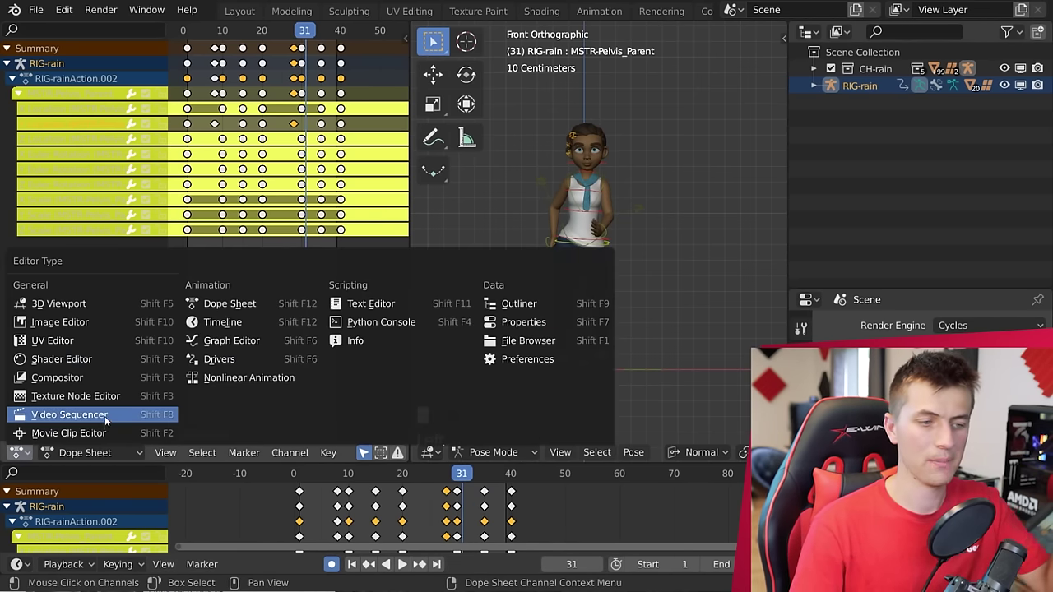
{"action": "left_click", "coordinate": [233, 341]}
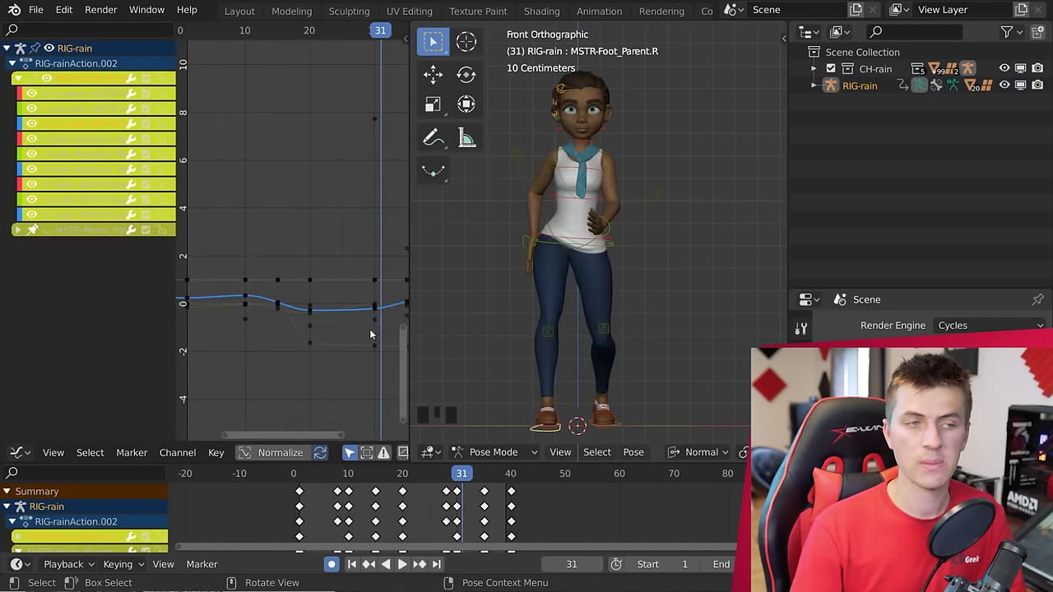
{"action": "left_click", "coordinate": [28, 110]}
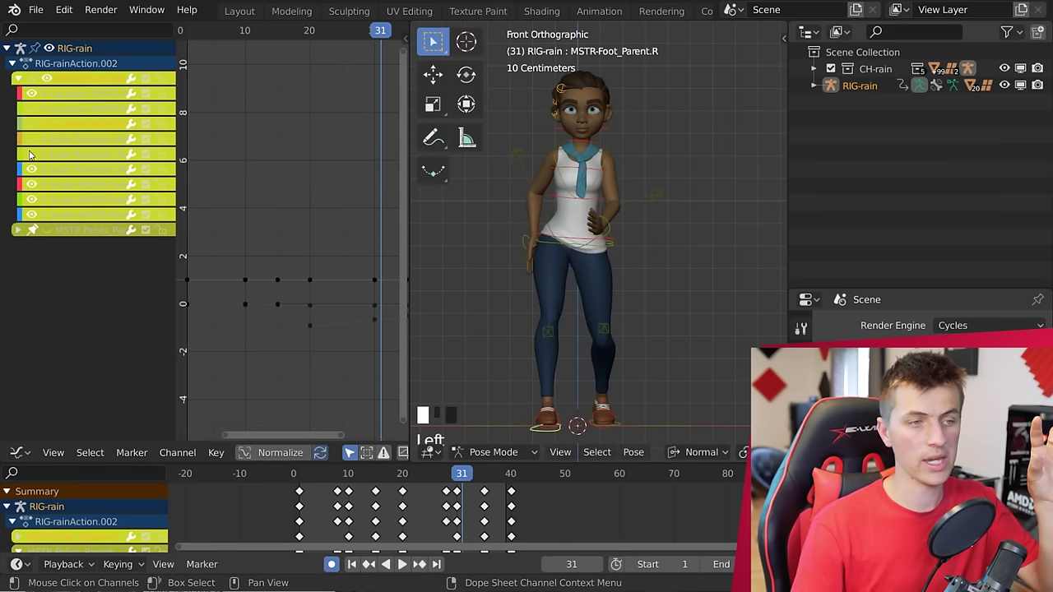
{"action": "left_click", "coordinate": [59, 98]}
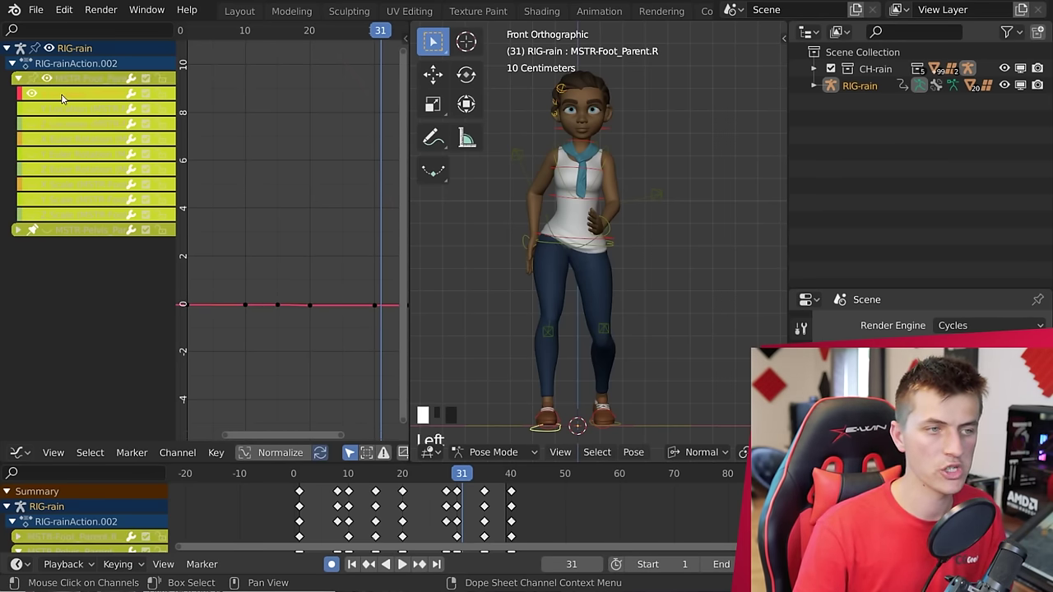
{"action": "key", "text": "a"}
{"action": "key", "text": "a"}
{"action": "key", "text": "a"}
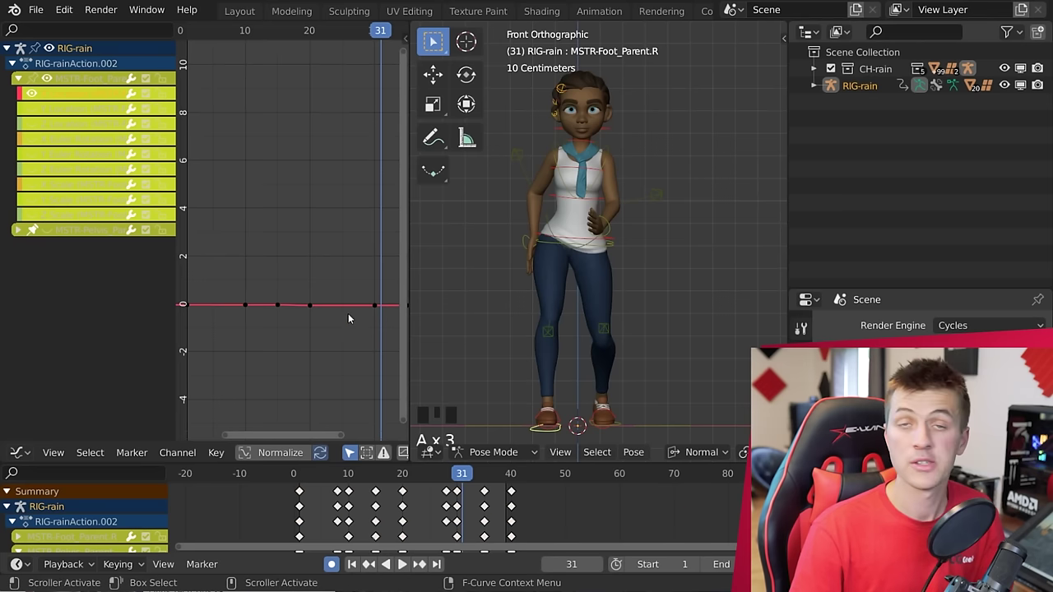
{"action": "scroll", "coordinate": [312, 365], "scroll_direction": "up", "scroll_amount": 2}
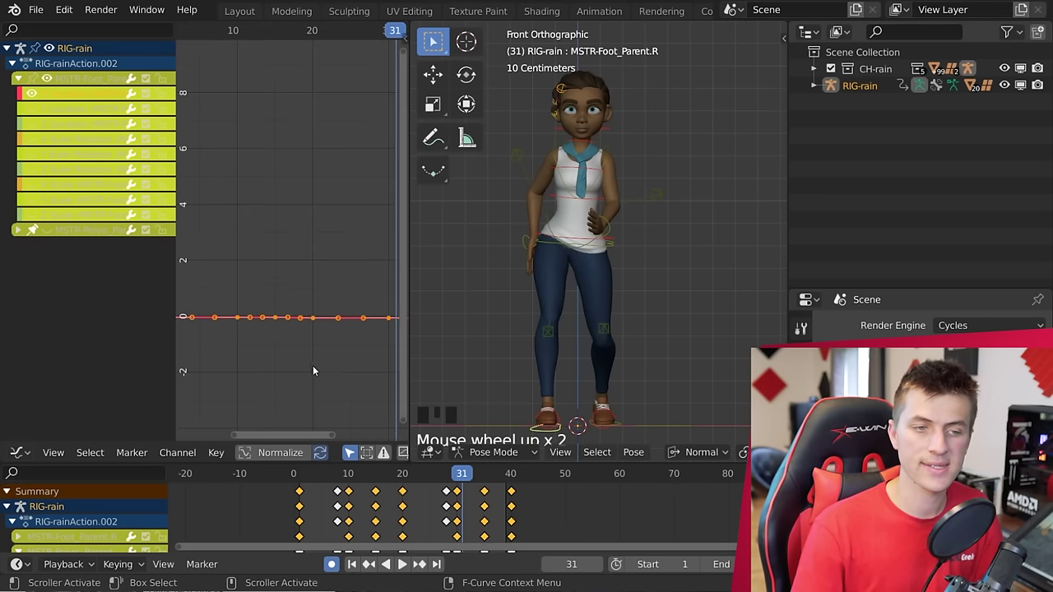
{"action": "middle_click_drag", "start_coordinate": [313, 365], "coordinate": [319, 343]}
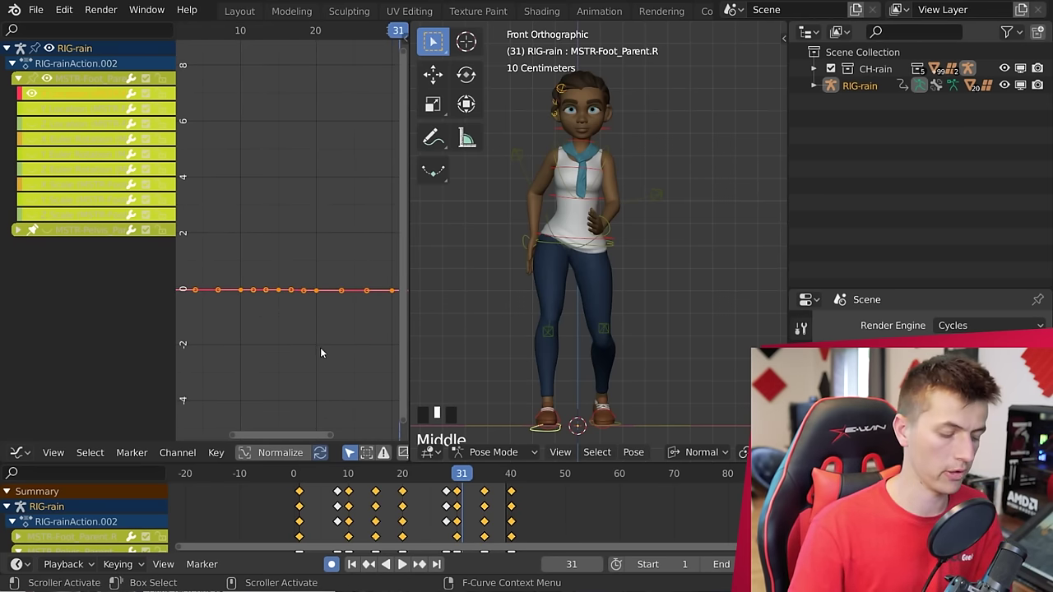
{"action": "key", "text": "g"}
{"action": "key", "text": "y"}
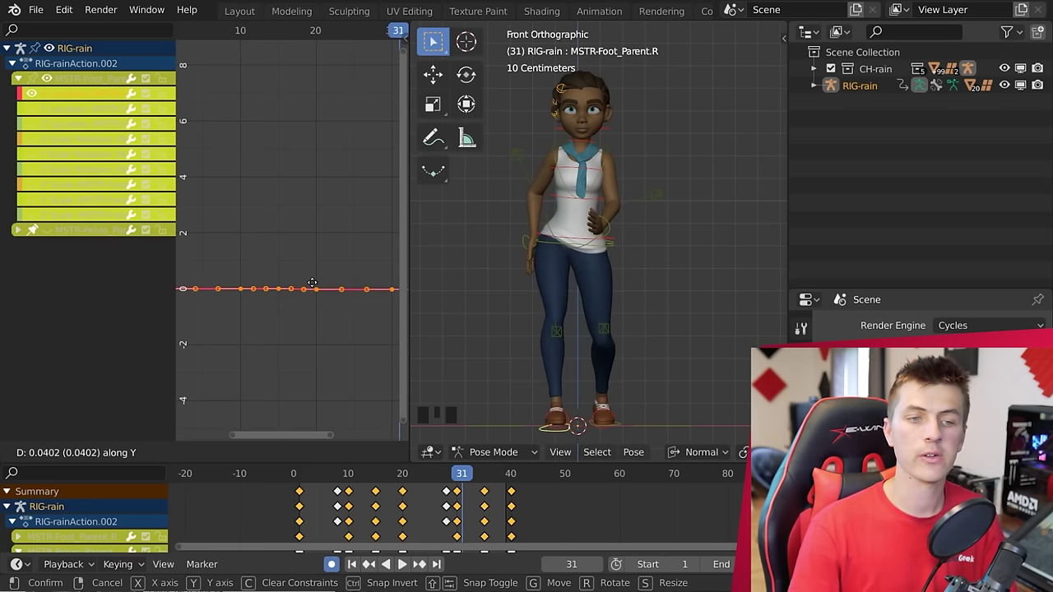
{"action": "right_click", "coordinate": [314, 288]}
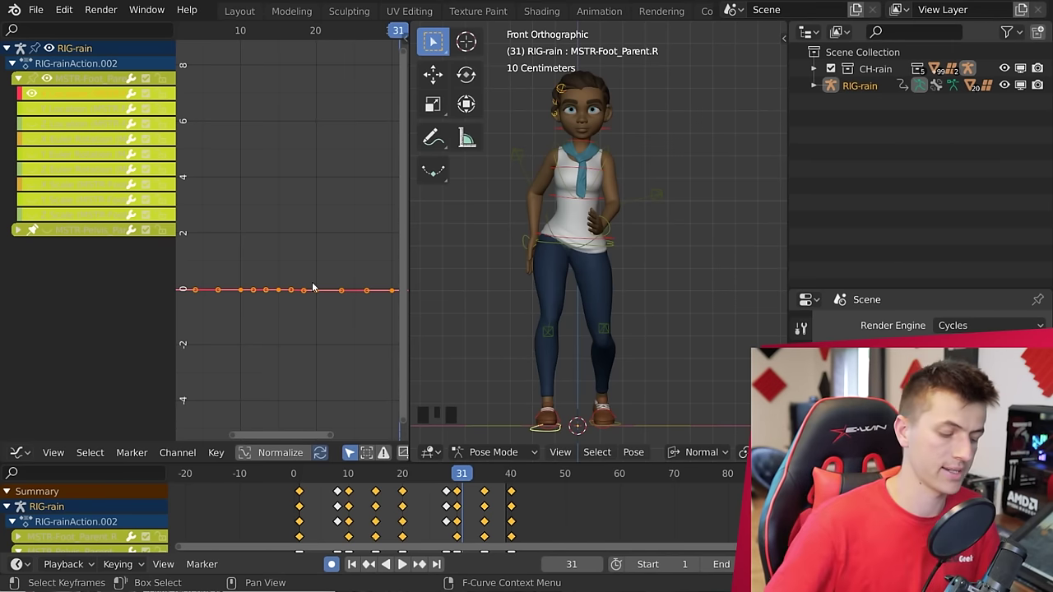
Raise MSTR-Foot_Parent.R's whole X location curve by about 0.05 to bring the right foot inward.
{"action": "scroll", "coordinate": [321, 235], "scroll_direction": "up", "scroll_amount": 1}
{"action": "key", "text": "g"}
{"action": "key", "text": "y"}
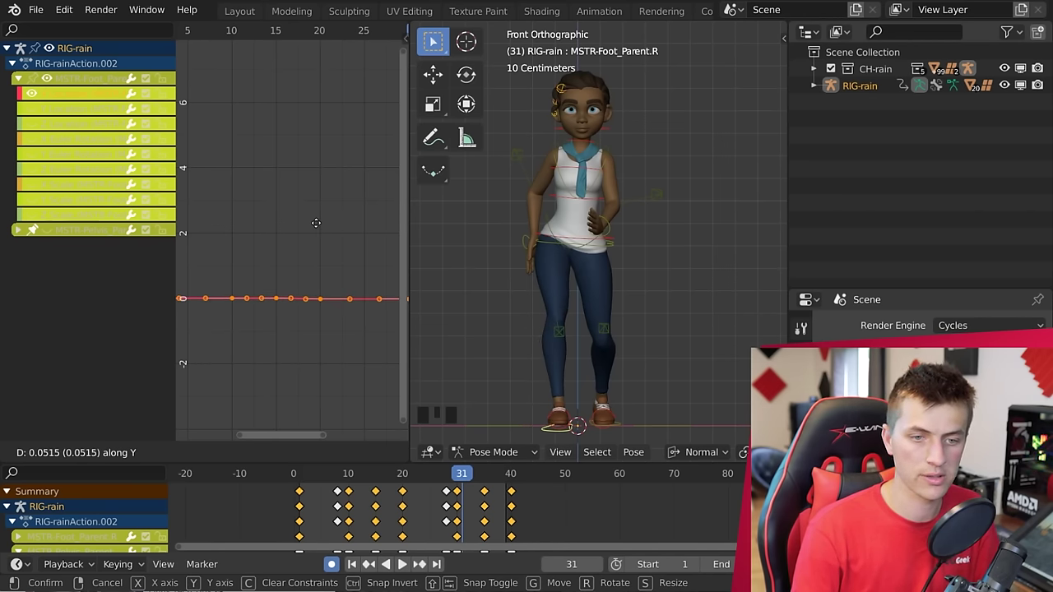
{"action": "left_click", "coordinate": [318, 224]}
Lower MSTR-Foot_Parent.L's whole X location curve by about 0.03 to bring the left foot inward.
{"action": "left_click", "coordinate": [622, 423]}
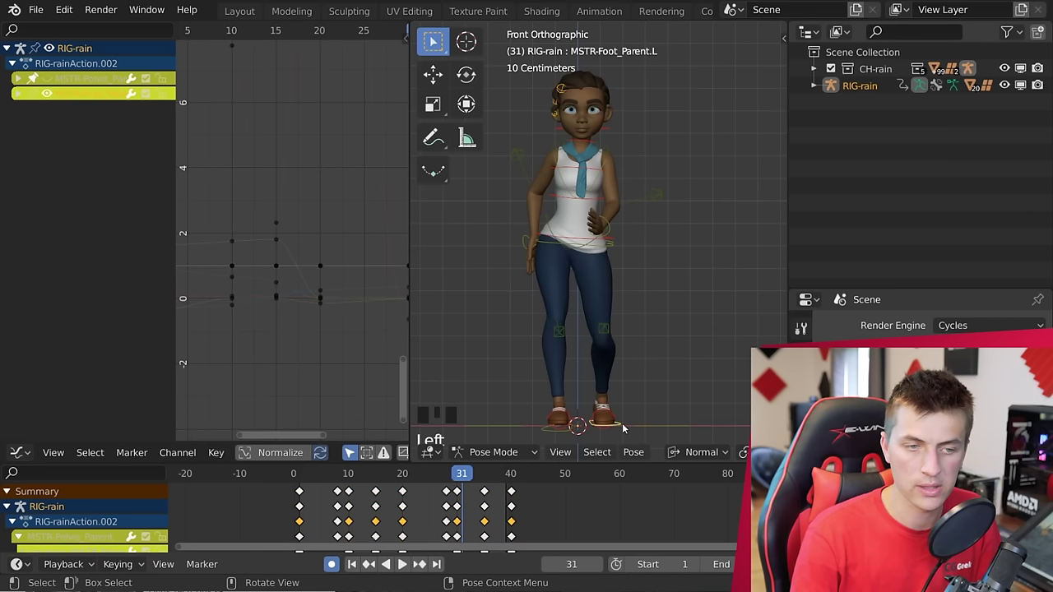
{"action": "key", "text": "g"}
{"action": "key", "text": "y"}
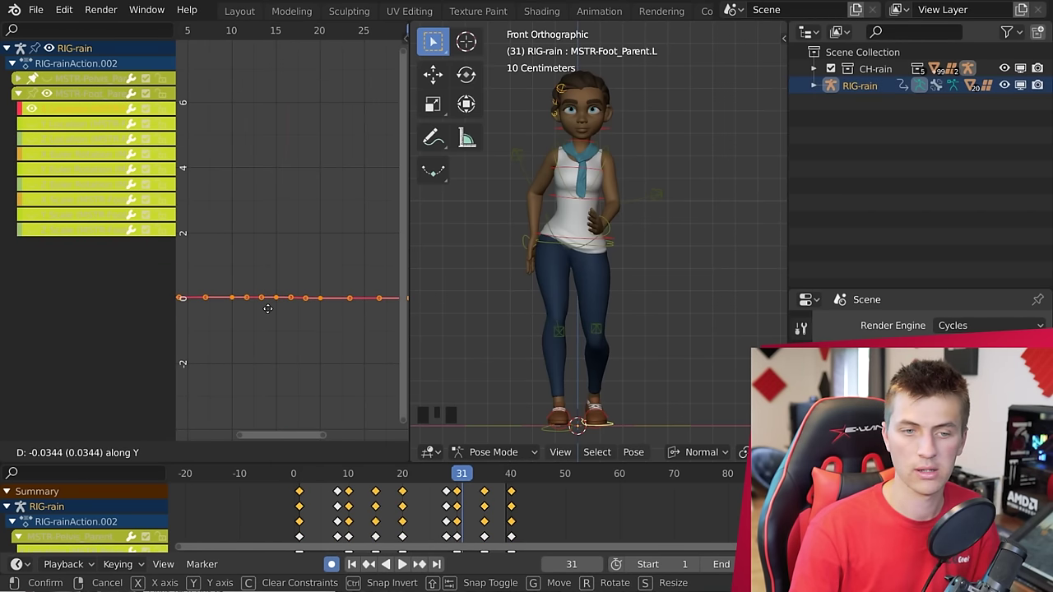
{"action": "left_click", "coordinate": [267, 306]}
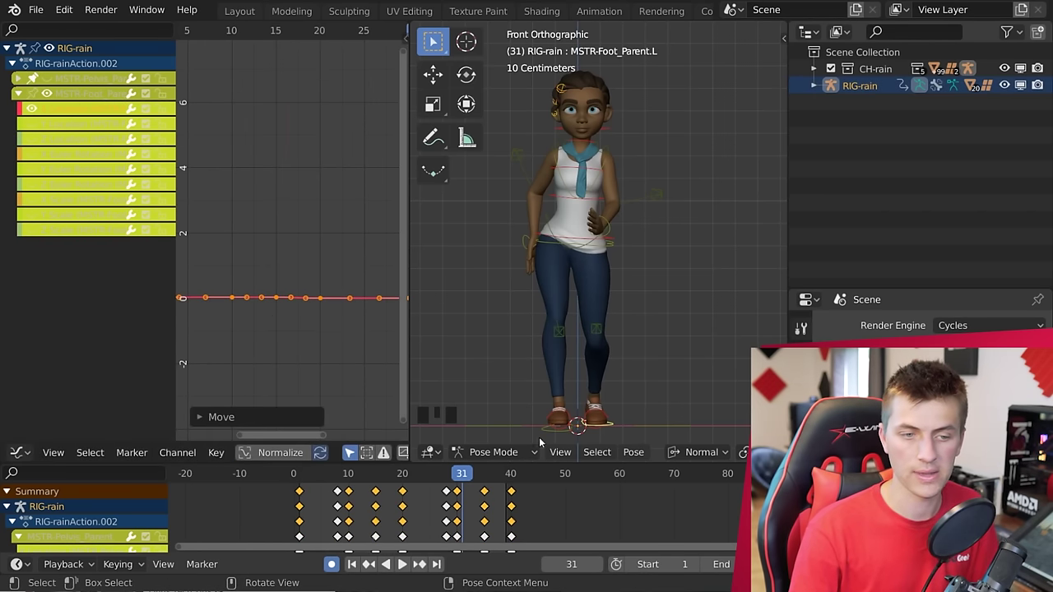
Play the cycle from its start to check the foot placement from the front and at an angle.
{"action": "left_click", "coordinate": [305, 474]}
{"action": "key", "text": "space"}
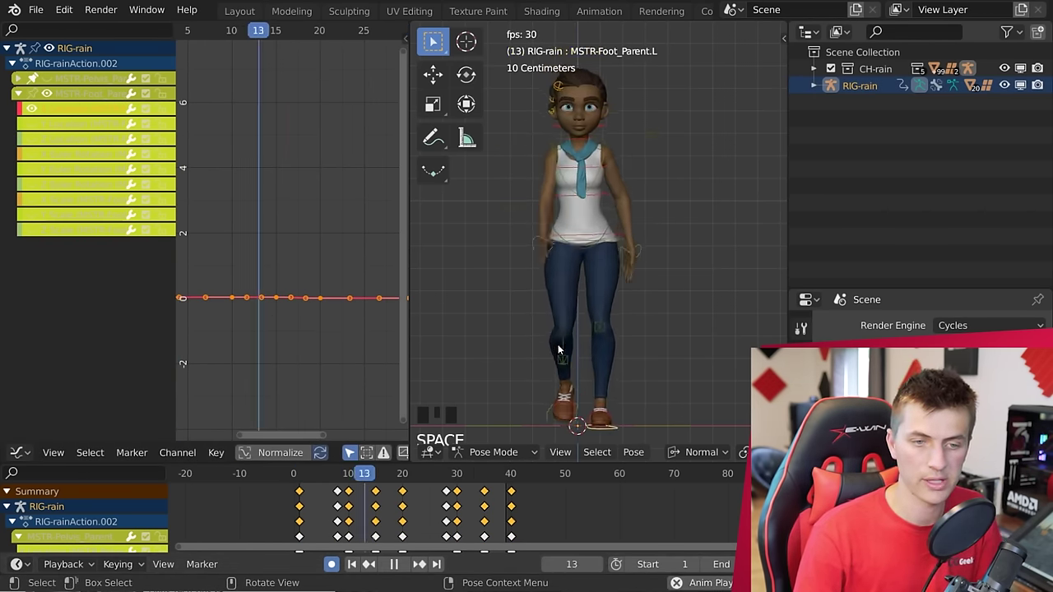
{"action": "key", "text": "a"}
{"action": "left_click", "coordinate": [608, 391]}
{"action": "scroll", "coordinate": [625, 374], "scroll_direction": "down", "scroll_amount": 3}
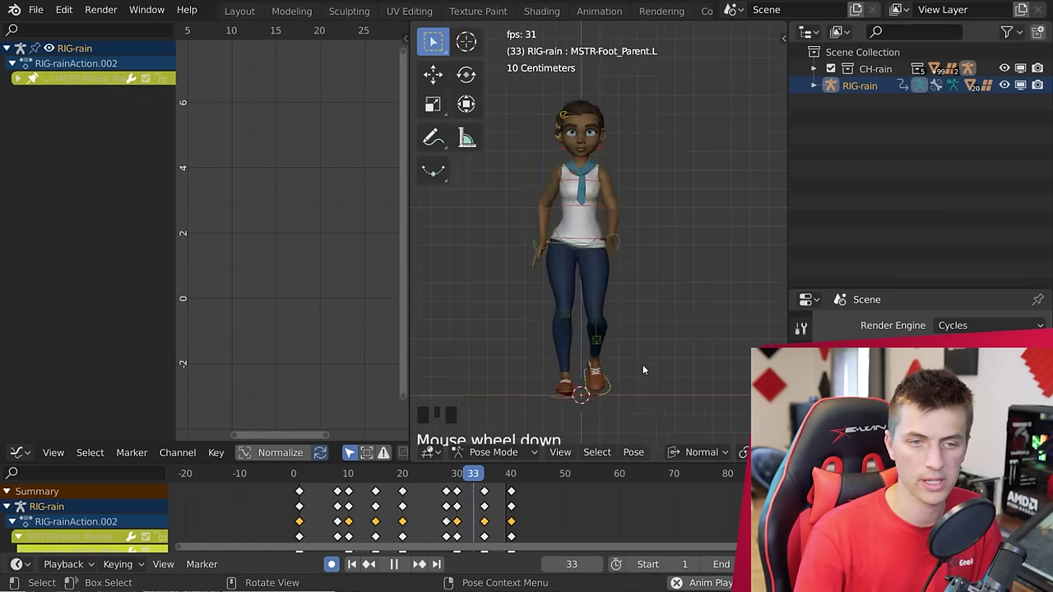
{"action": "middle_click_drag", "start_coordinate": [643, 365], "coordinate": [546, 343]}
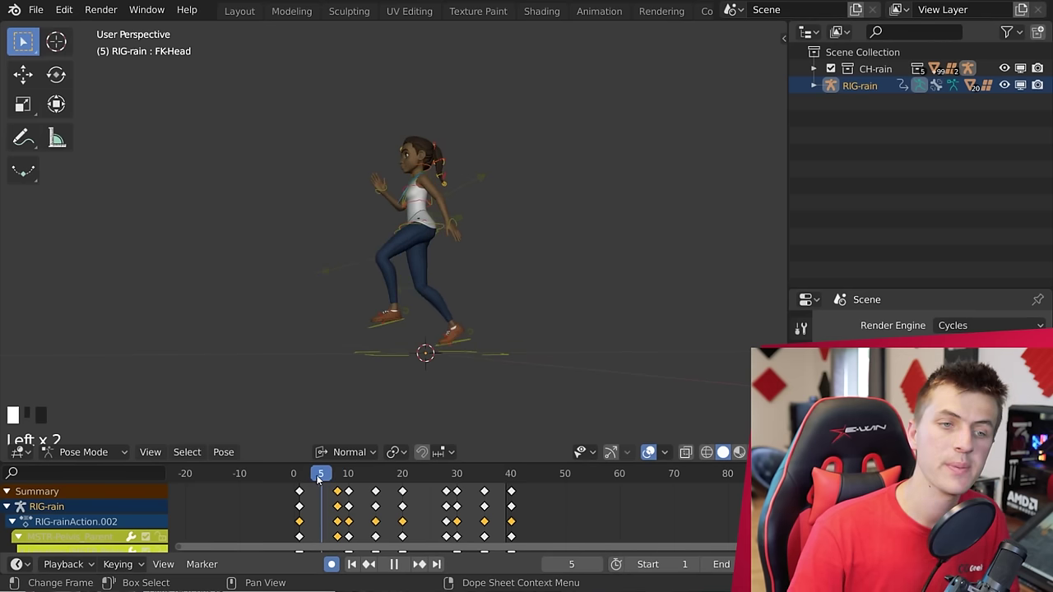
Go to frame 1 and tilt the FK-Head control by about -6.5° as seen from the front.
{"action": "left_click_drag", "start_coordinate": [320, 475], "coordinate": [298, 481]}
{"action": "key", "text": "space"}
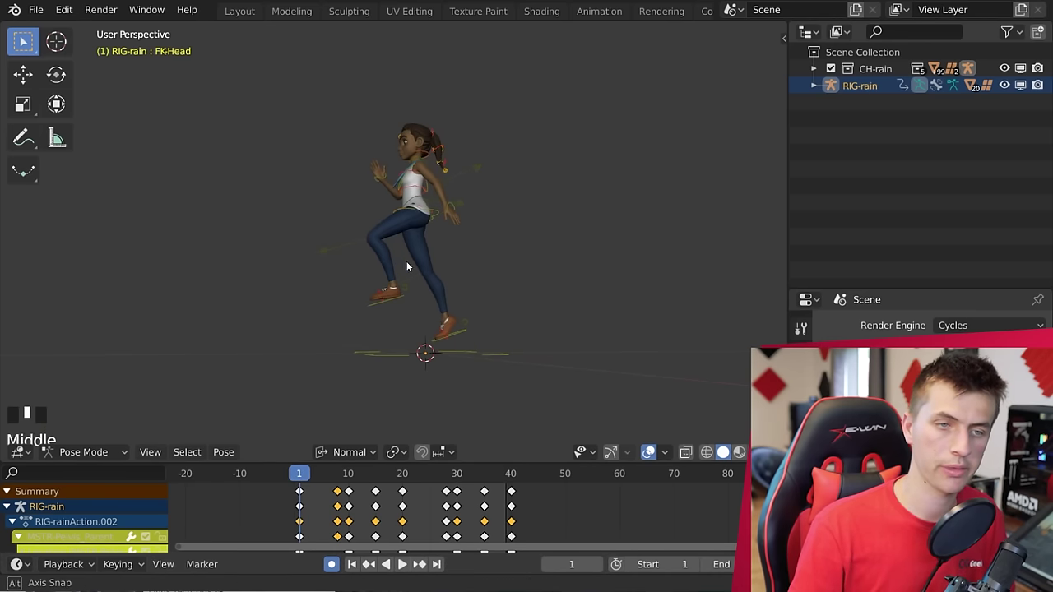
{"action": "scroll", "coordinate": [469, 249], "scroll_direction": "up", "scroll_amount": 2}
{"action": "middle_click_drag", "start_coordinate": [406, 261], "coordinate": [594, 220]}
{"action": "scroll", "coordinate": [575, 222], "scroll_direction": "up", "scroll_amount": 2}
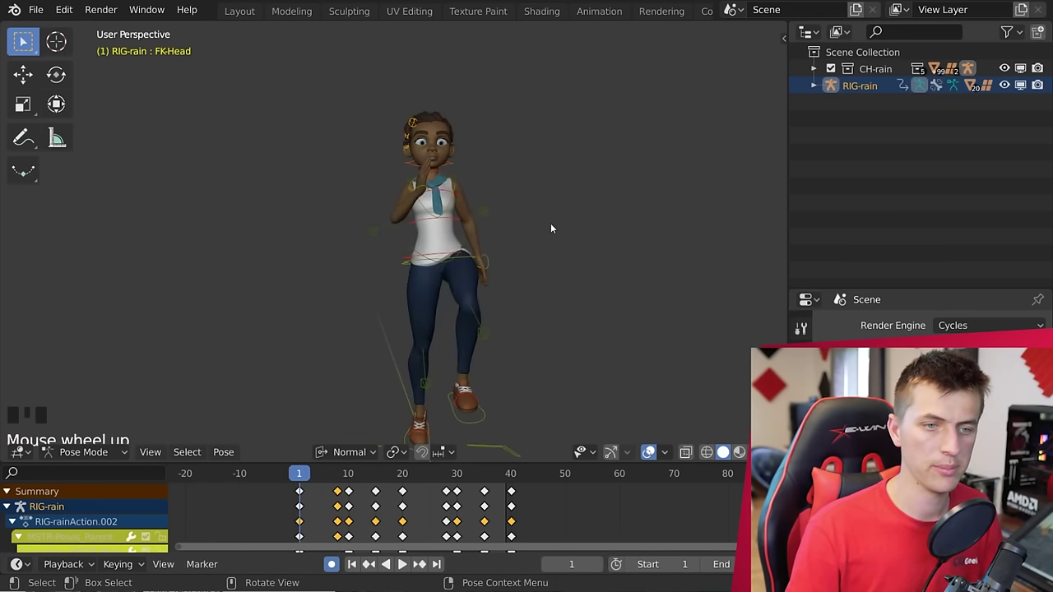
{"action": "key", "text": "r"}
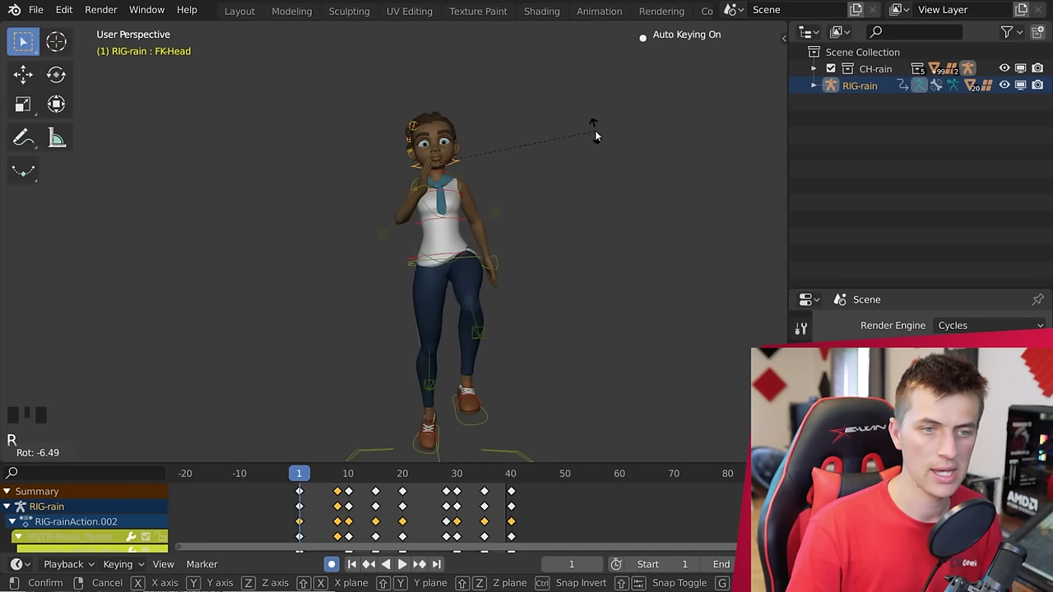
{"action": "left_click", "coordinate": [595, 134]}
Play the cycle and examine the head and upper-body motion from the front.
{"action": "scroll", "coordinate": [554, 173], "scroll_direction": "up", "scroll_amount": 2}
{"action": "middle_click_drag", "start_coordinate": [554, 174], "coordinate": [497, 168], "text": "shift"}
{"action": "key", "text": "space"}
{"action": "scroll", "coordinate": [547, 279], "scroll_direction": "up", "scroll_amount": 1}
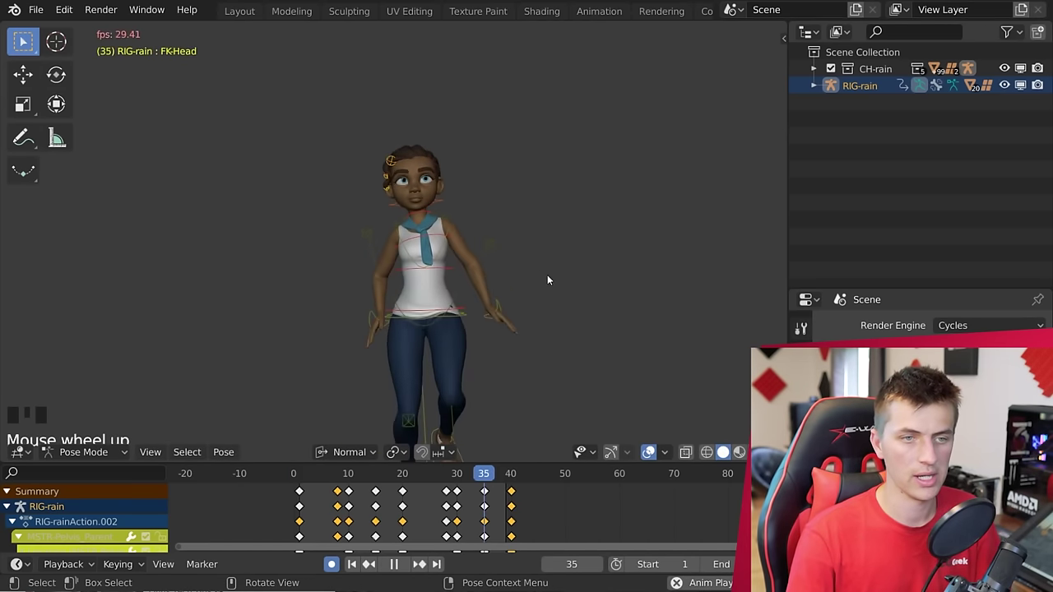
{"action": "middle_click_drag", "start_coordinate": [547, 280], "coordinate": [527, 200]}
{"action": "scroll", "coordinate": [499, 276], "scroll_direction": "down", "scroll_amount": 3}
Undo the last change and rotate the MSTR-Hips control slightly about its normal Y axis at frame 1.
{"action": "key", "text": "ctrl+z"}
{"action": "scroll", "coordinate": [526, 200], "scroll_direction": "up", "scroll_amount": 3}
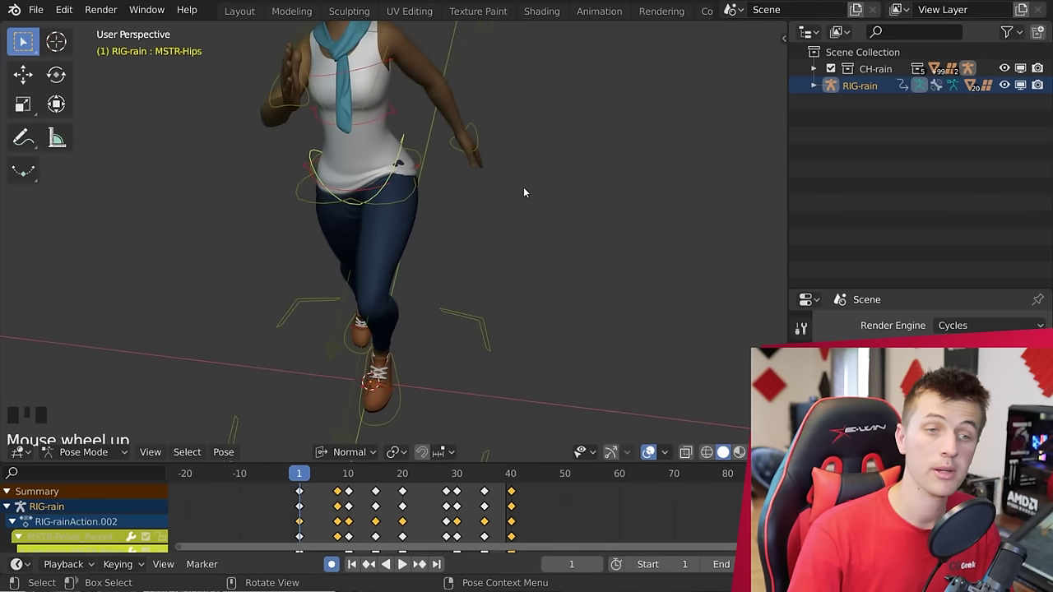
{"action": "scroll", "coordinate": [524, 192], "scroll_direction": "down", "scroll_amount": 1}
{"action": "key", "text": "r"}
{"action": "key", "text": "y"}
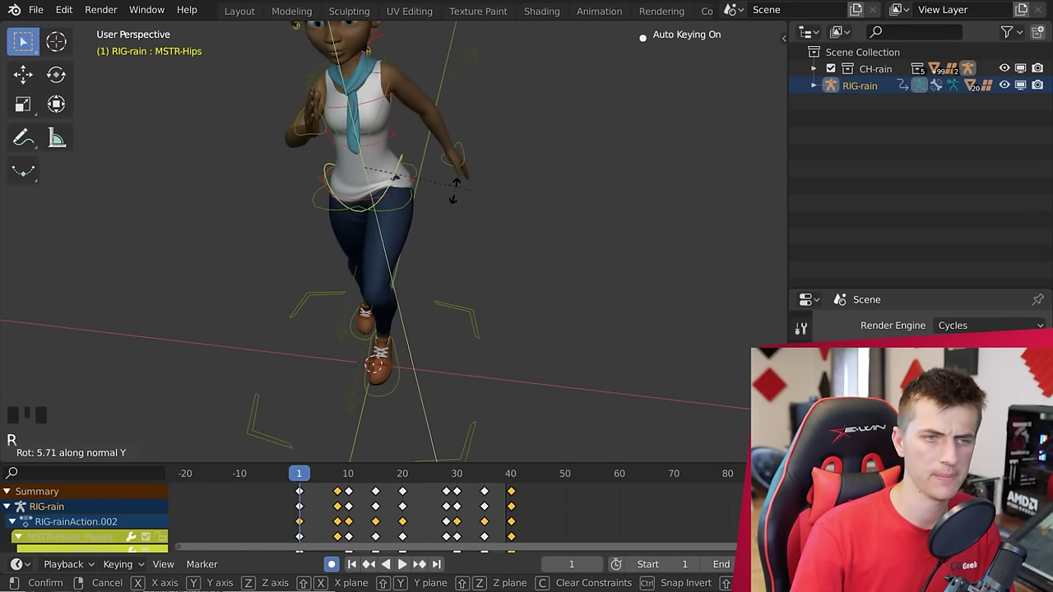
{"action": "left_click", "coordinate": [428, 193]}
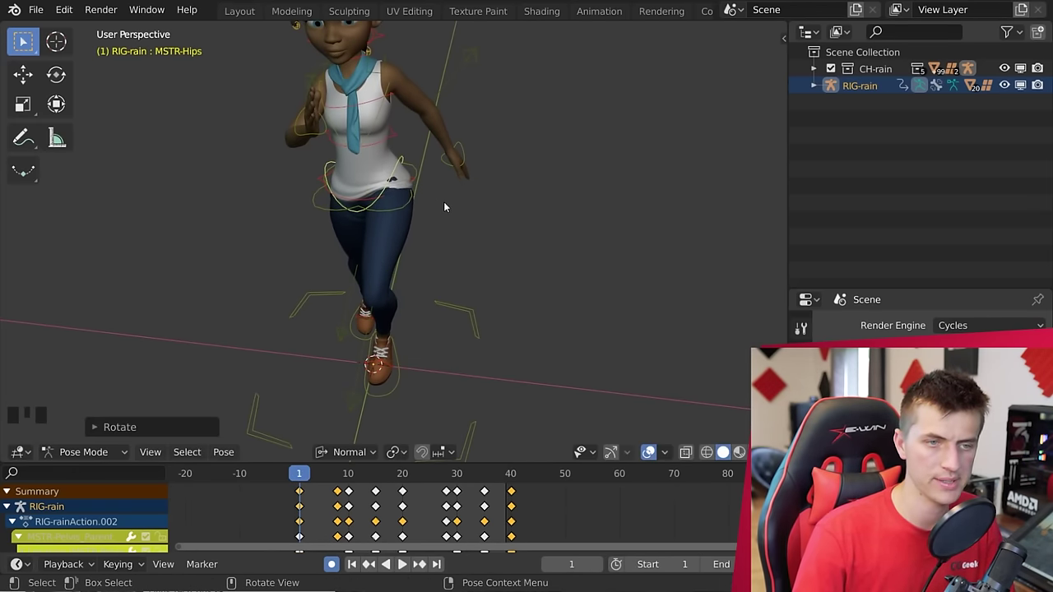
Play the cycle and examine the whole body motion from the side.
{"action": "middle_click_drag", "start_coordinate": [443, 202], "coordinate": [453, 307]}
{"action": "key", "text": "space"}
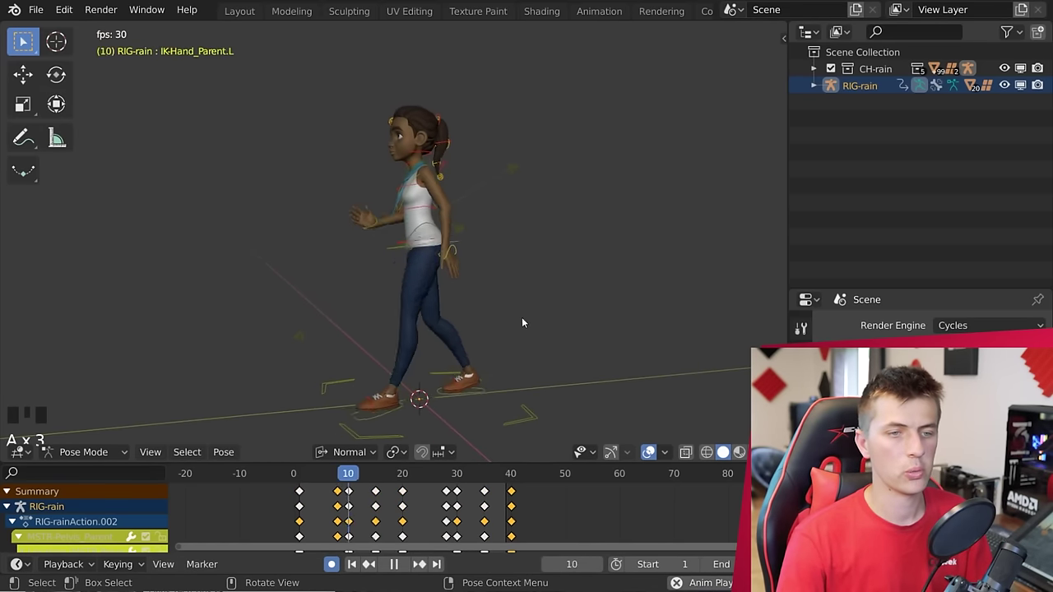
{"action": "mouse_move", "coordinate": [530, 321]}
{"action": "middle_mouse_down"}
{"action": "mouse_move", "coordinate": [597, 313]}
{"action": "mouse_move", "coordinate": [532, 330]}
{"action": "middle_mouse_up"}
{"action": "scroll", "coordinate": [553, 322], "scroll_direction": "up", "scroll_amount": 2}
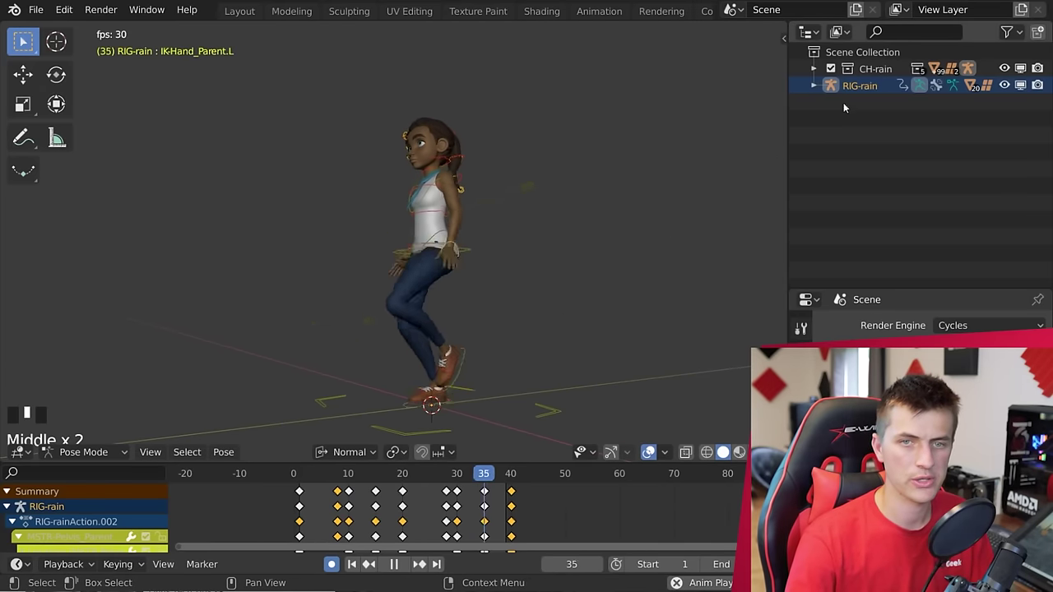
Hide the RIG-rain armature to view the character alone, restore it, and review the playing cycle from several angles.
{"action": "key", "text": "h"}
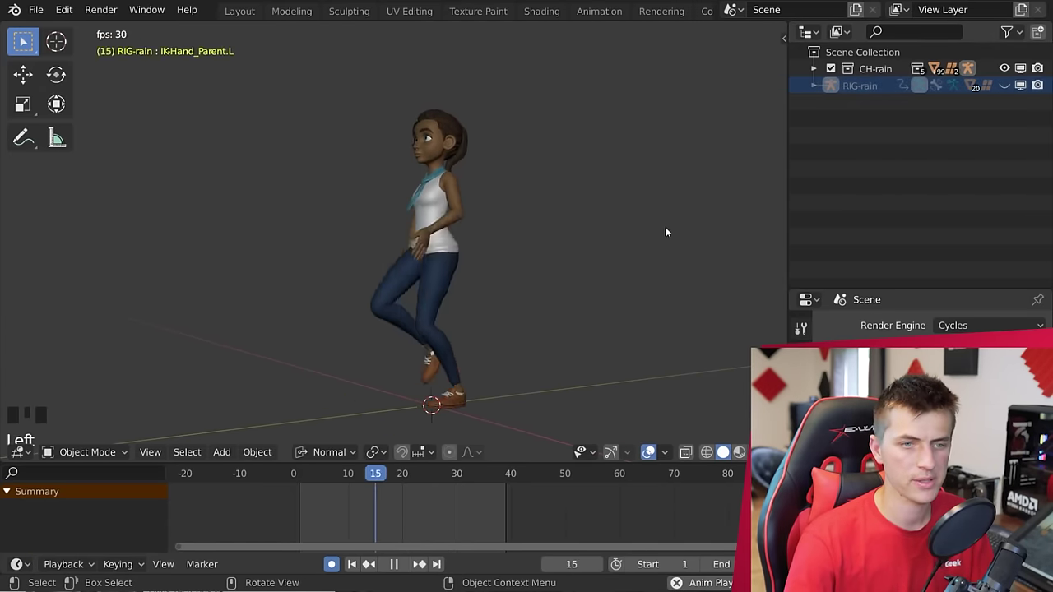
{"action": "key", "text": "ctrl+z"}
{"action": "middle_click_drag", "start_coordinate": [653, 430], "coordinate": [590, 329]}
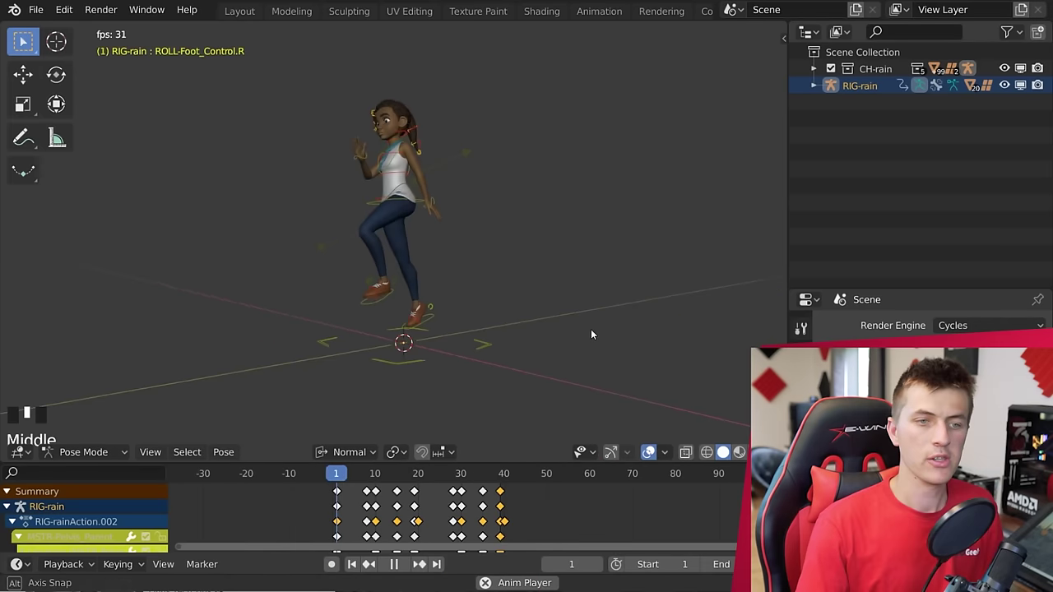
{"action": "middle_click_drag", "start_coordinate": [629, 362], "coordinate": [480, 342]}
{"action": "middle_click_drag", "start_coordinate": [535, 411], "coordinate": [503, 419]}
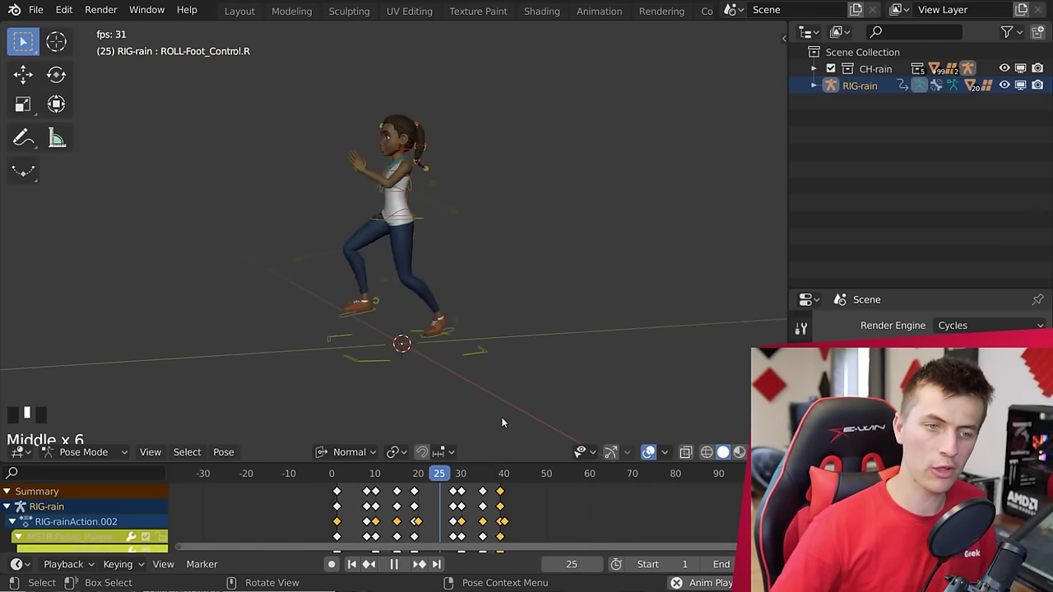
Examine the full-body motion of the playing skip cycle from the side and from slightly raised angles.
{"action": "key", "text": "a"}
{"action": "key", "text": "a"}
{"action": "key", "text": "a"}
{"action": "key", "text": "a"}
{"action": "key", "text": "a"}
{"action": "key", "text": "a"}
{"action": "middle_click_drag", "start_coordinate": [528, 385], "coordinate": [511, 310]}
{"action": "scroll", "coordinate": [480, 310], "scroll_direction": "up", "scroll_amount": 2}
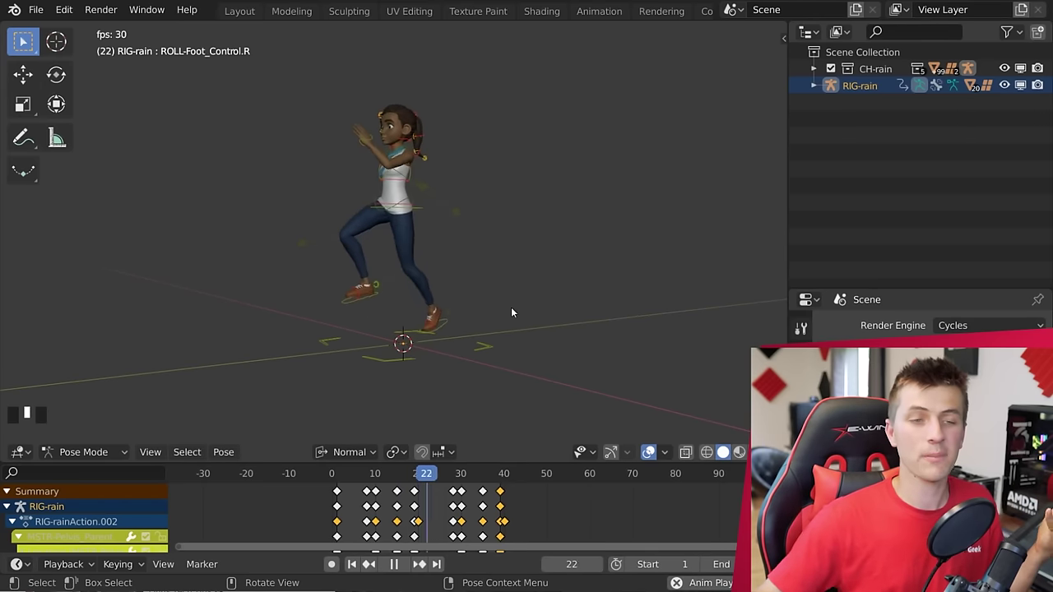
{"action": "middle_click_drag", "start_coordinate": [512, 310], "coordinate": [532, 305]}
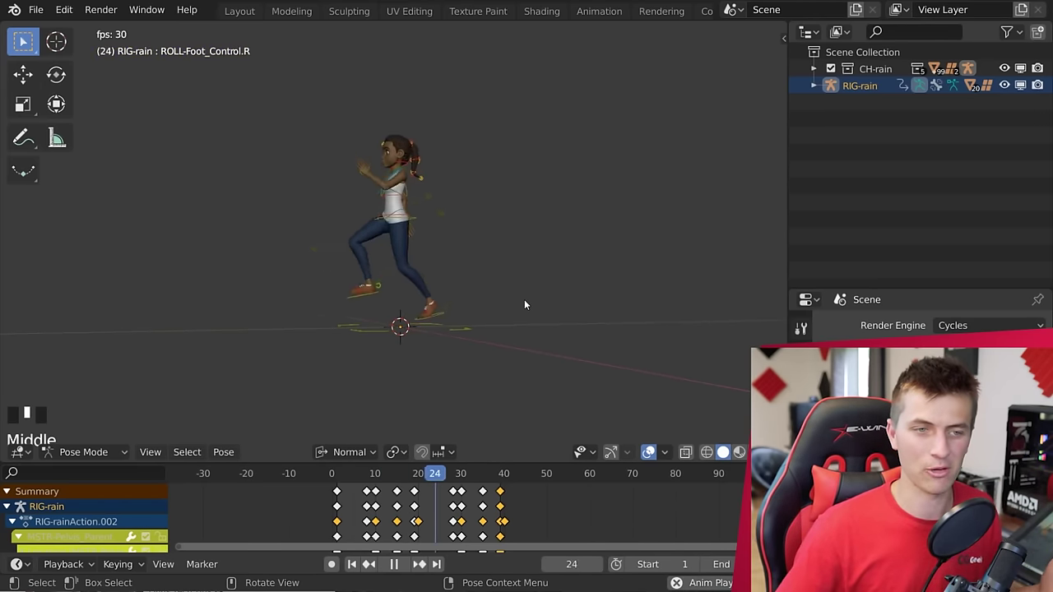
{"action": "middle_click_drag", "start_coordinate": [524, 305], "coordinate": [608, 309]}
{"action": "key", "text": "space"}
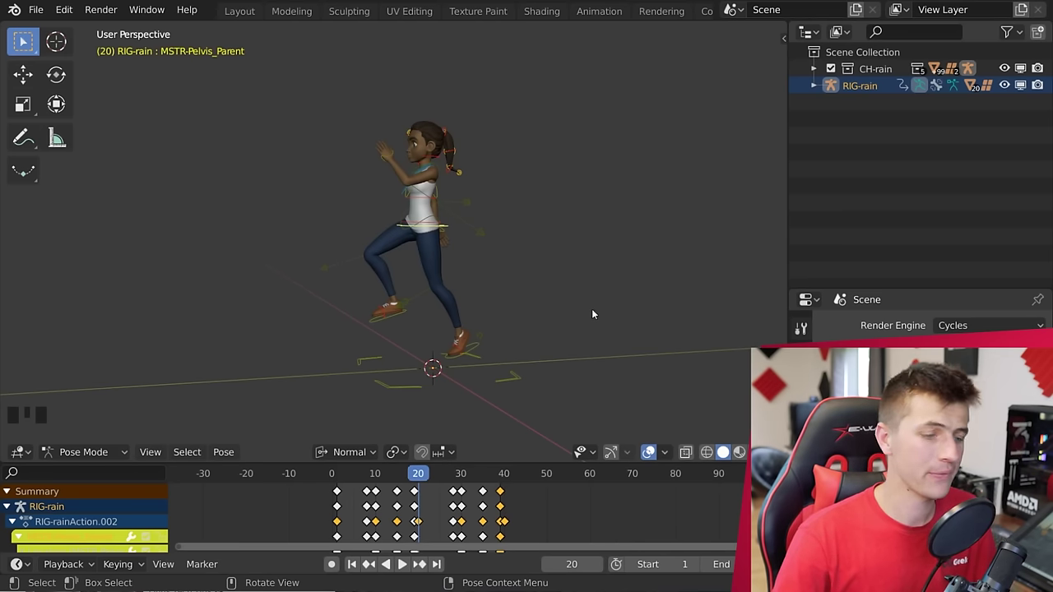
{"action": "key", "text": "g"}
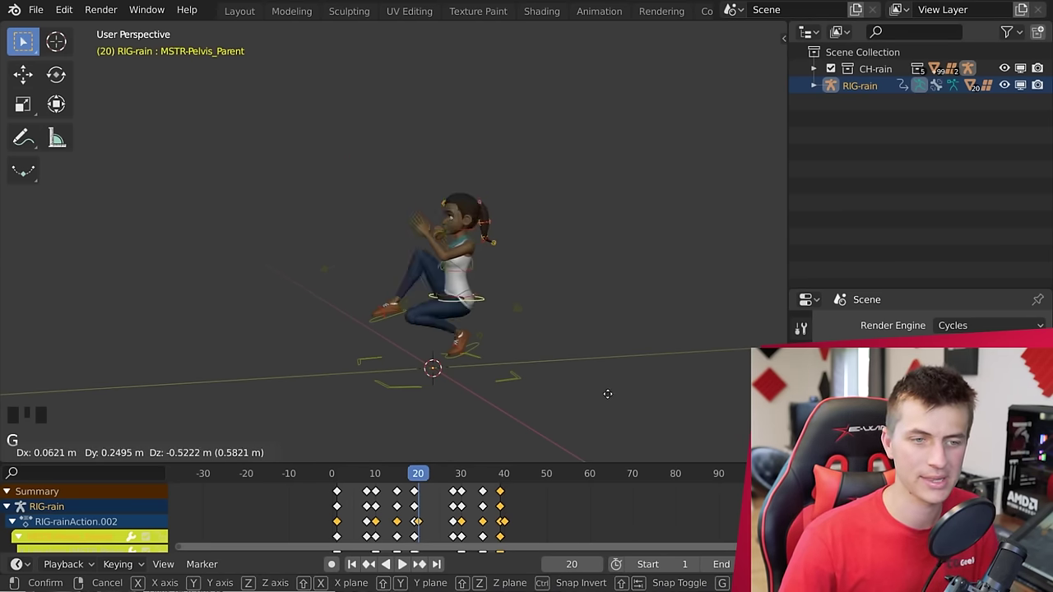
{"action": "left_click", "coordinate": [574, 303]}
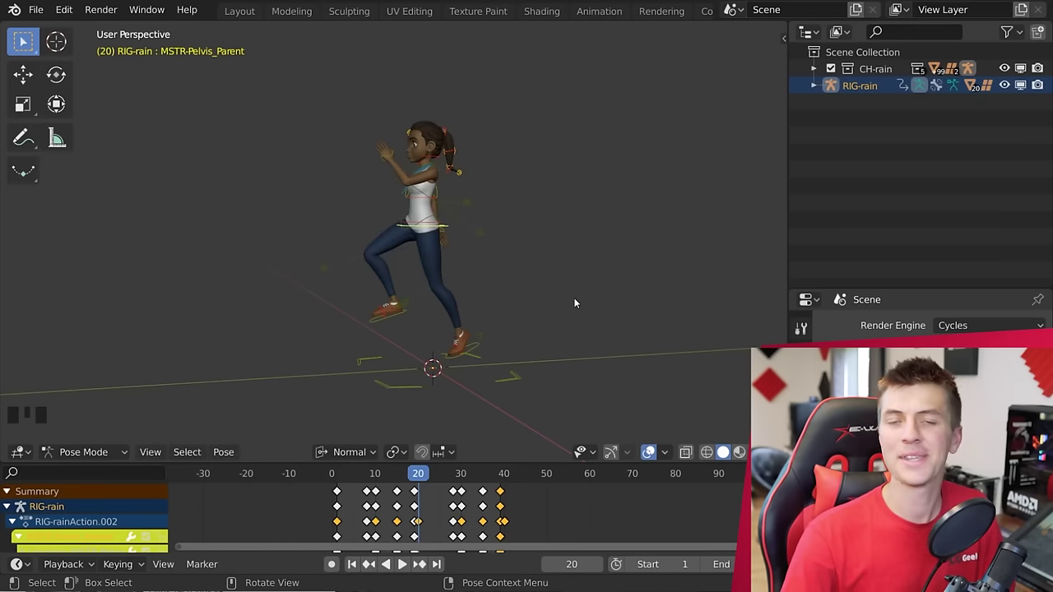
Resume playback and review the skip cycle from front three-quarter views, both close and farther away.
{"action": "key", "text": "space"}
{"action": "middle_click_drag", "start_coordinate": [485, 326], "coordinate": [524, 301]}
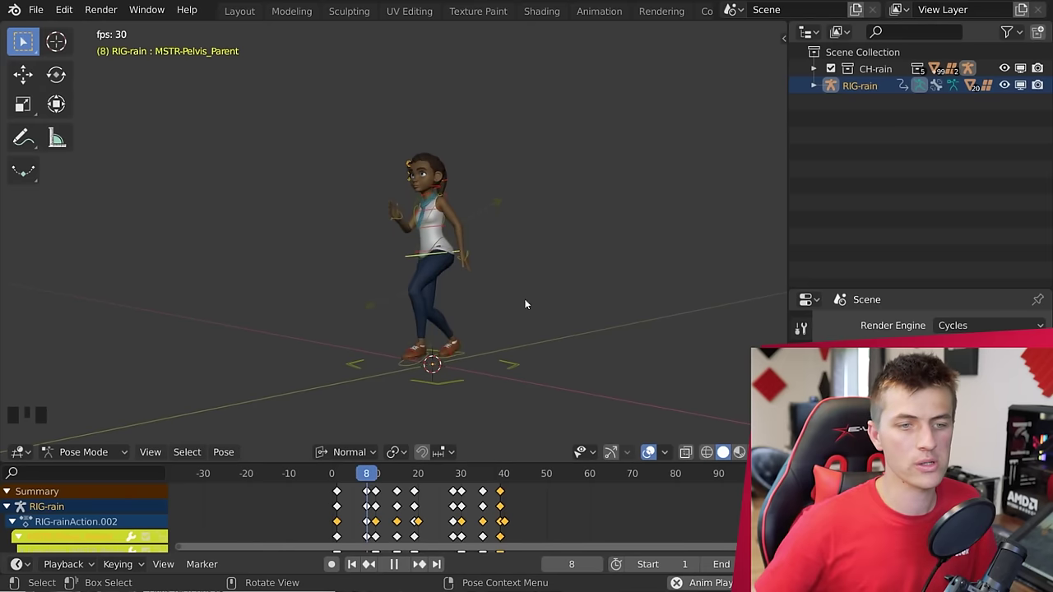
{"action": "scroll", "coordinate": [527, 305], "scroll_direction": "down", "scroll_amount": 2}
{"action": "middle_click_drag", "start_coordinate": [529, 305], "coordinate": [551, 305]}
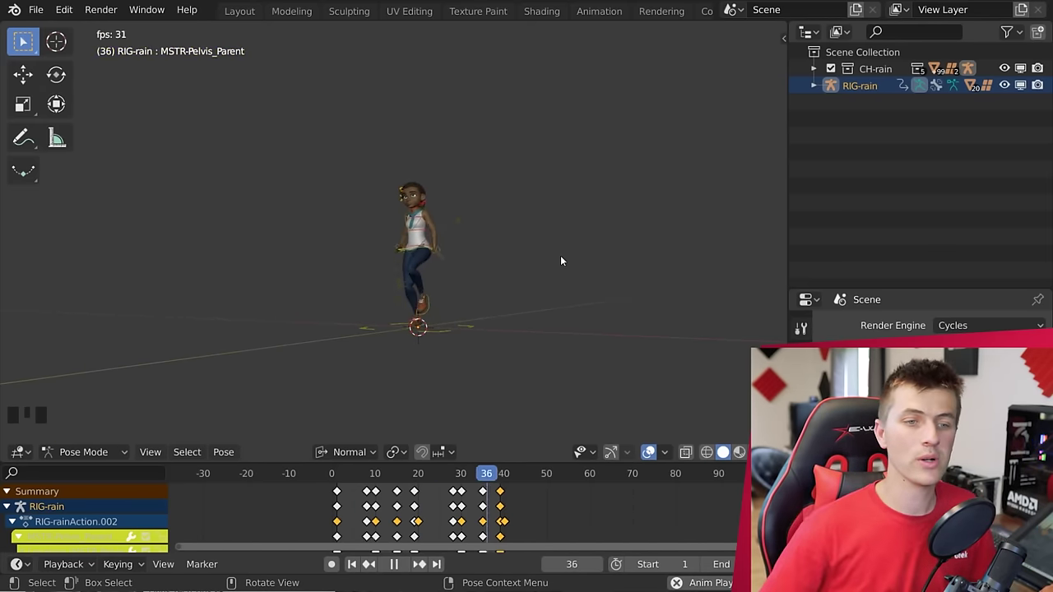
{"action": "middle_click_drag", "start_coordinate": [560, 257], "coordinate": [530, 306]}
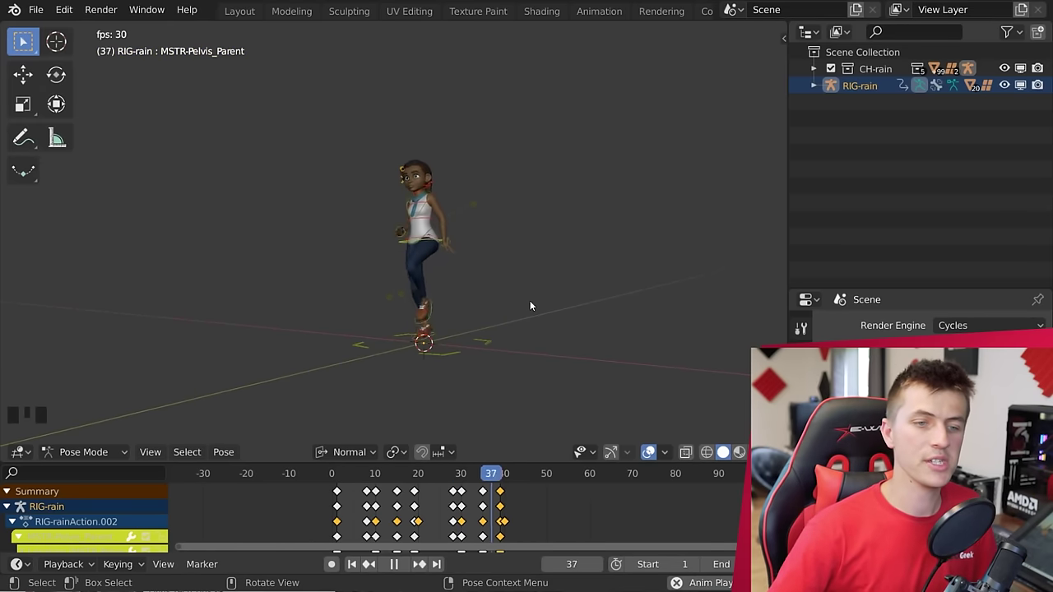
{"action": "scroll", "coordinate": [543, 304], "scroll_direction": "up", "scroll_amount": 1}
{"action": "middle_click_drag", "start_coordinate": [536, 301], "coordinate": [507, 304]}
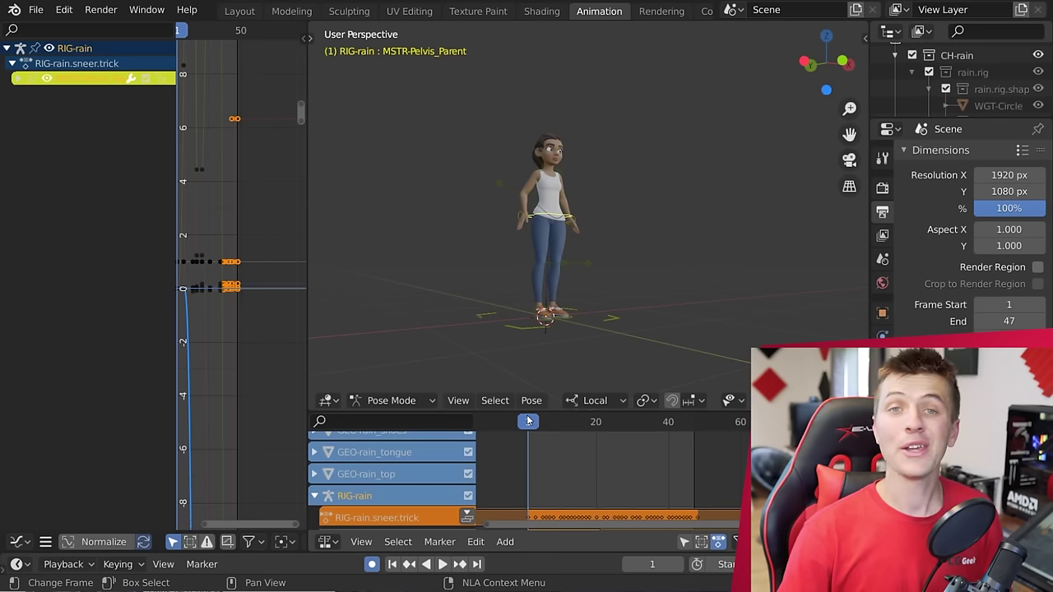
Play and scrub the RIG-rain.sneer.trick flip animation, and view it and the RIG-rainAction.funnywalk animation from several angles.
{"action": "key", "text": "space"}
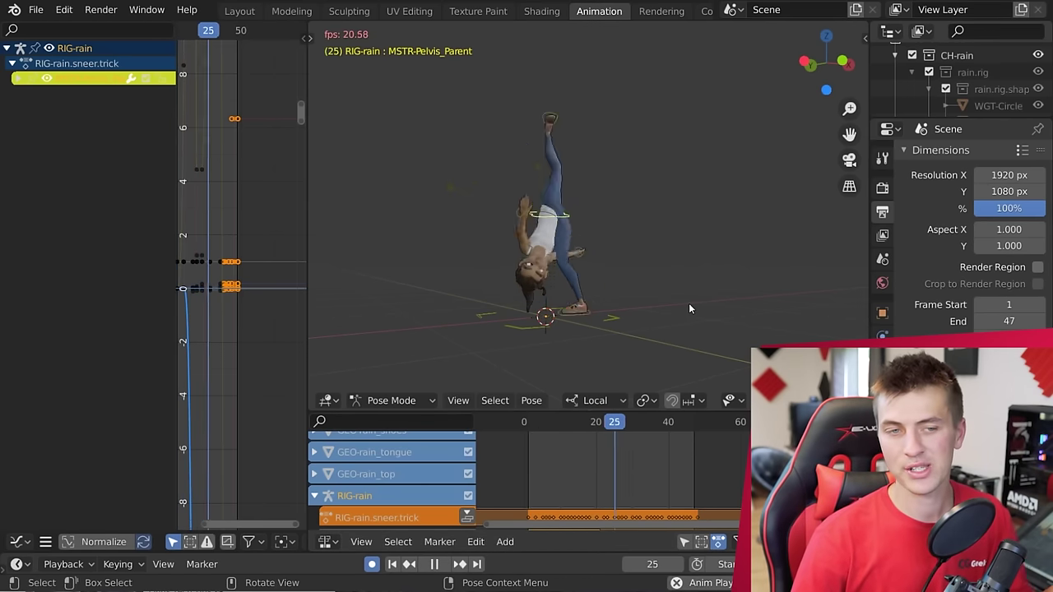
{"action": "mouse_move", "coordinate": [800, 333]}
{"action": "middle_mouse_down"}
{"action": "mouse_move", "coordinate": [735, 327]}
{"action": "mouse_move", "coordinate": [802, 337]}
{"action": "middle_mouse_up"}
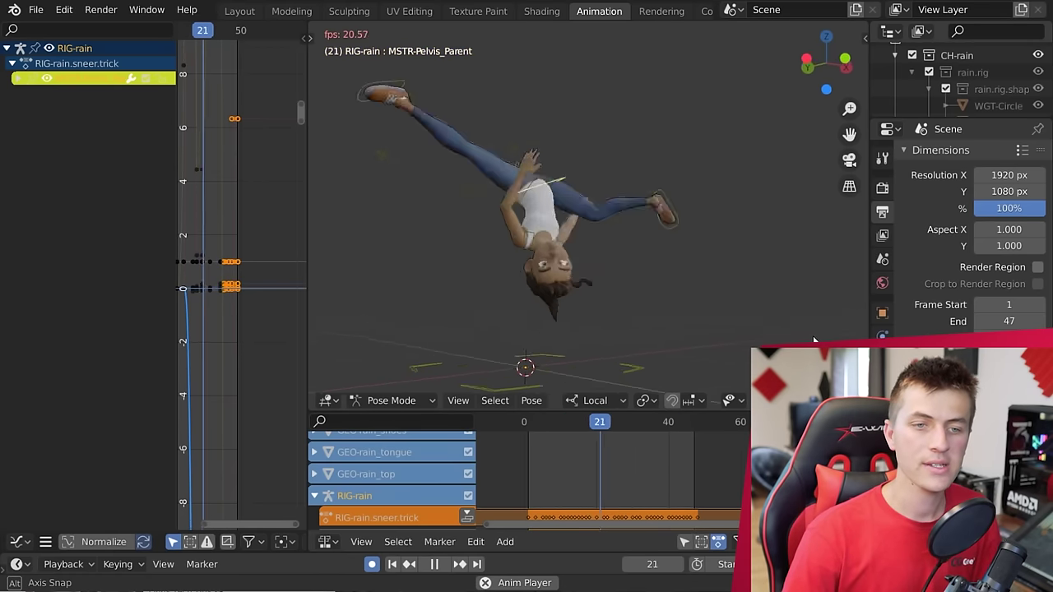
{"action": "middle_click_drag", "start_coordinate": [780, 341], "coordinate": [633, 353]}
{"action": "left_click", "coordinate": [583, 422]}
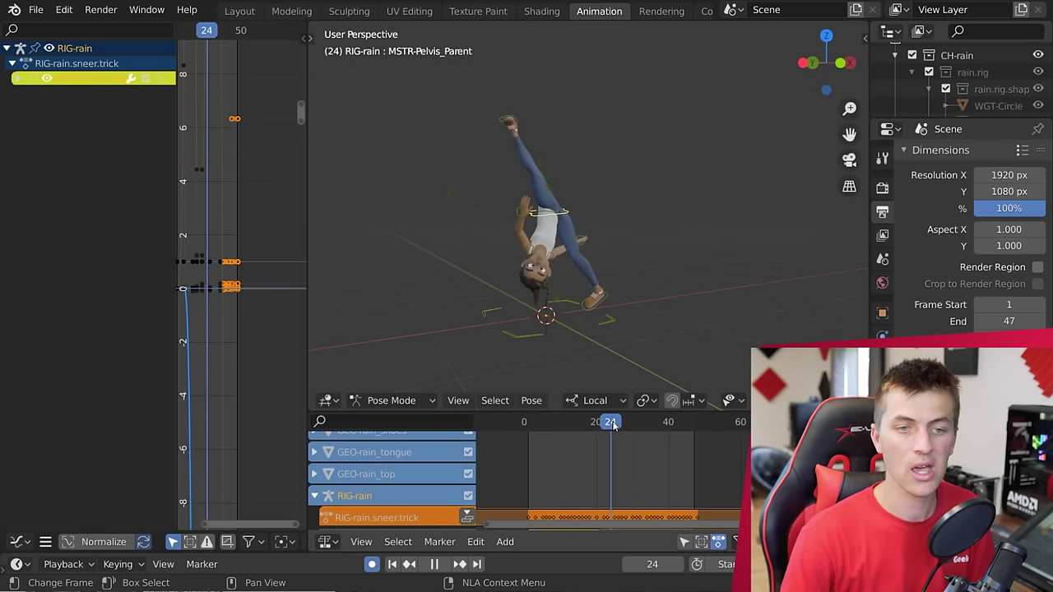
{"action": "left_click_drag", "start_coordinate": [606, 429], "coordinate": [593, 434]}
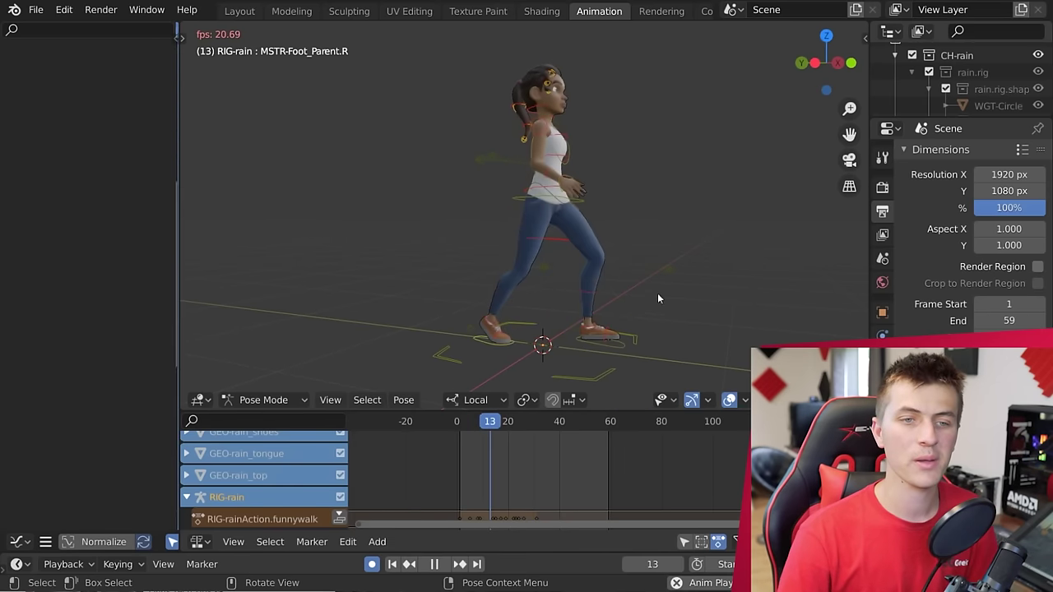
{"action": "middle_click_drag", "start_coordinate": [719, 268], "coordinate": [523, 266]}
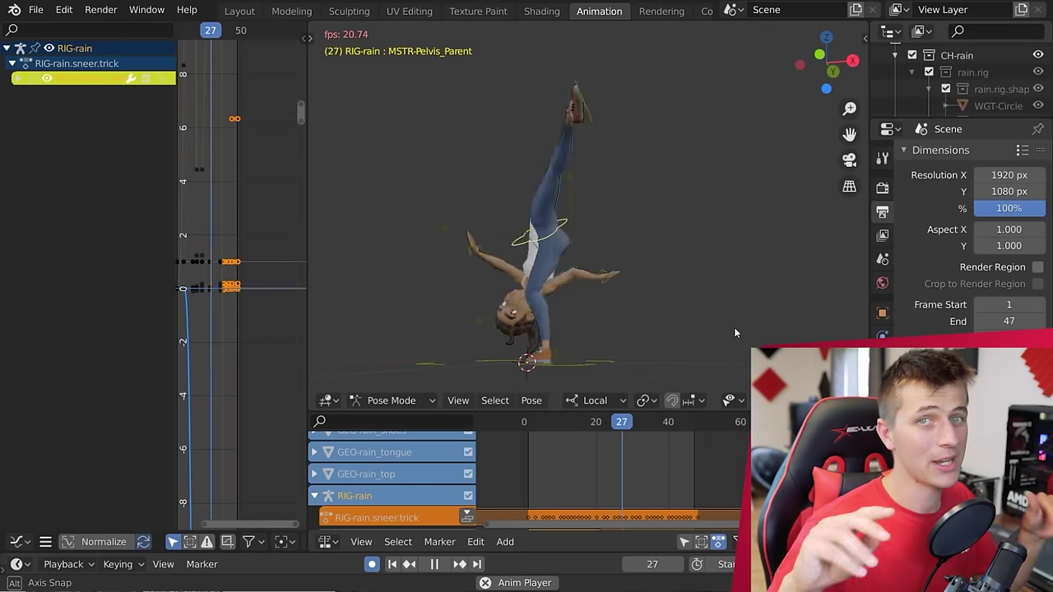
{"action": "mouse_move", "coordinate": [769, 332]}
{"action": "middle_mouse_down"}
{"action": "mouse_move", "coordinate": [834, 333]}
{"action": "mouse_move", "coordinate": [779, 341]}
{"action": "middle_mouse_up"}
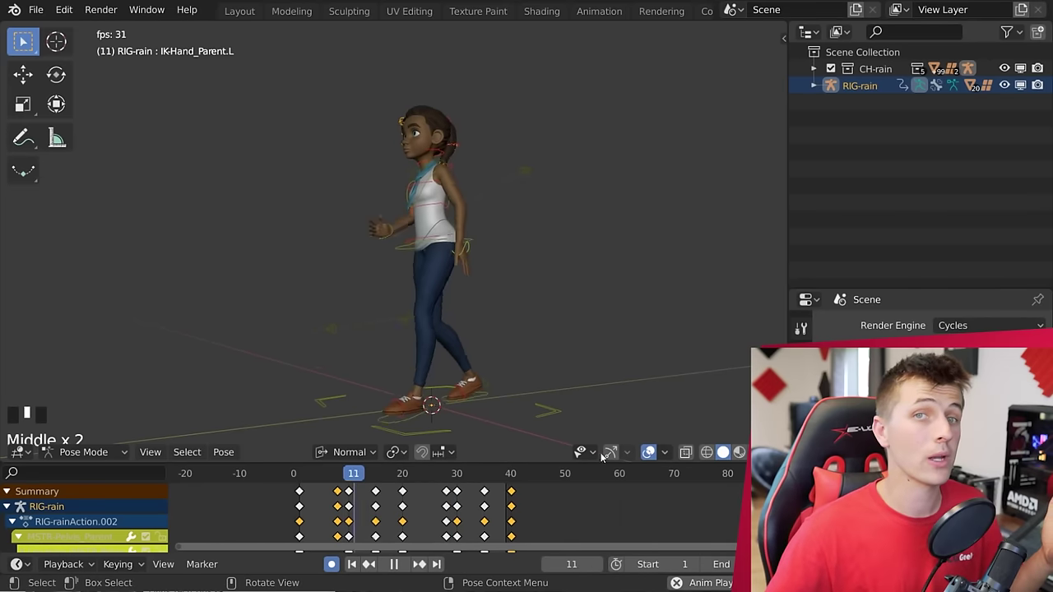
Hide the RIG-rain armature and view the playing skip cycle on the character alone.
{"action": "left_click", "coordinate": [1004, 86]}
{"action": "middle_click_drag", "start_coordinate": [558, 265], "coordinate": [580, 293]}
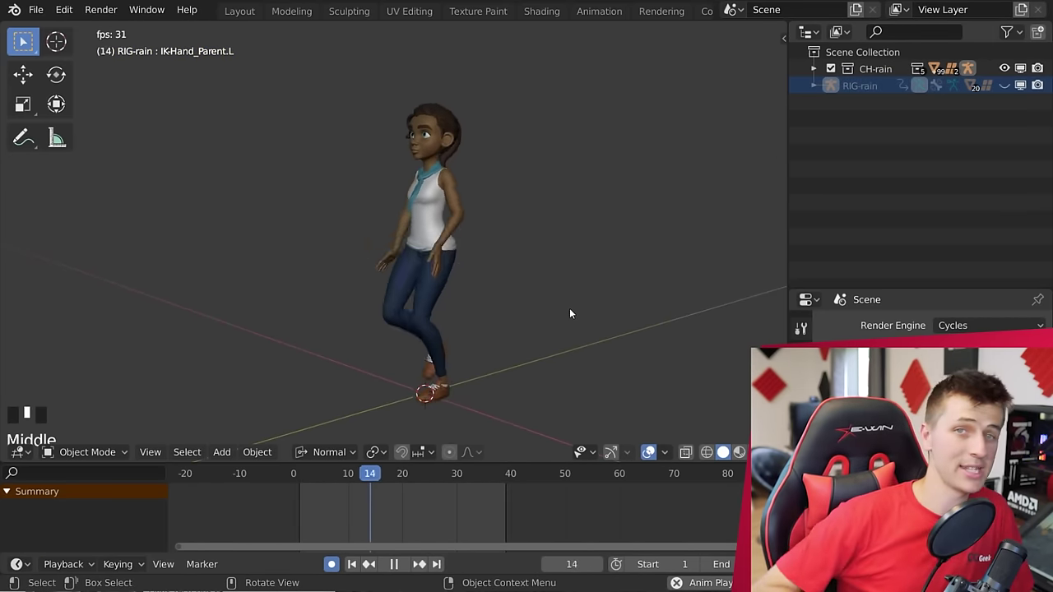